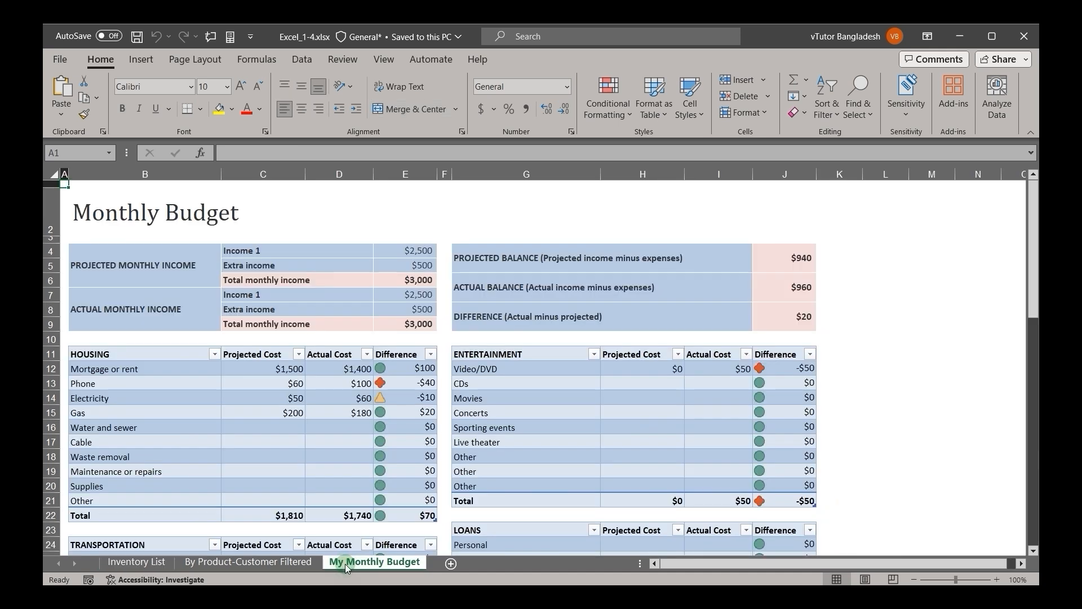
Step: Look over the My Monthly Budget sheet and check how it is laid out in the print preview
scroll(345, 564, down, 1)
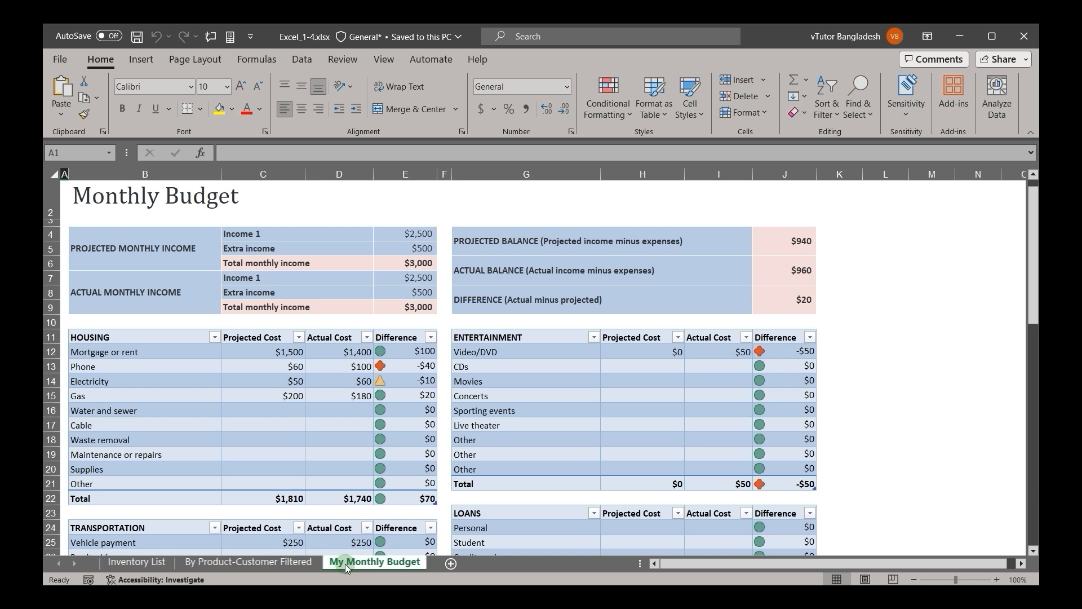
scroll(396, 425, down, 17)
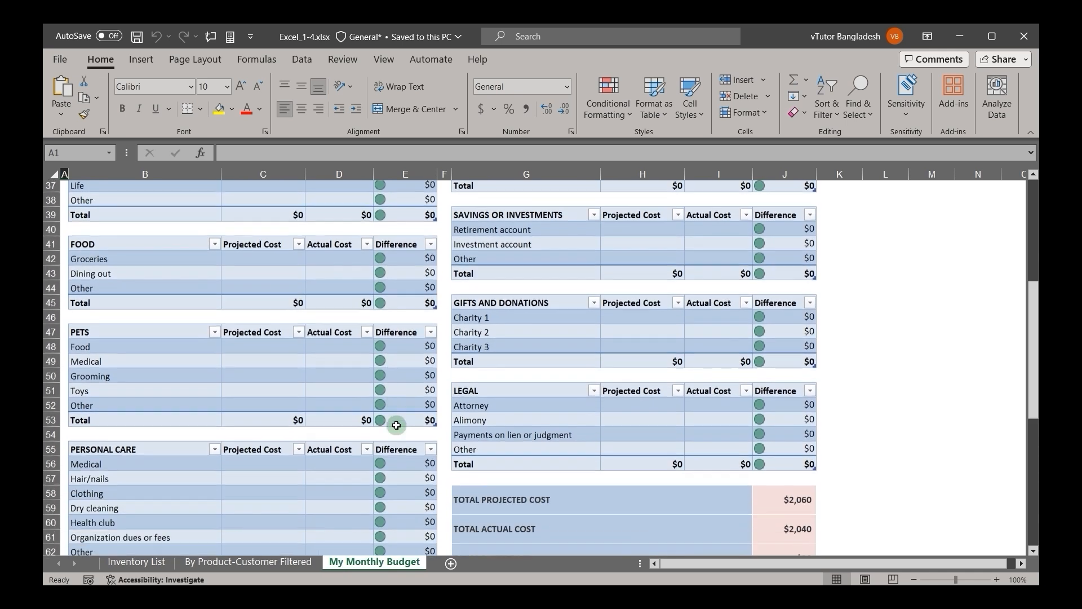
scroll(396, 425, up, 4)
scroll(396, 425, up, 13)
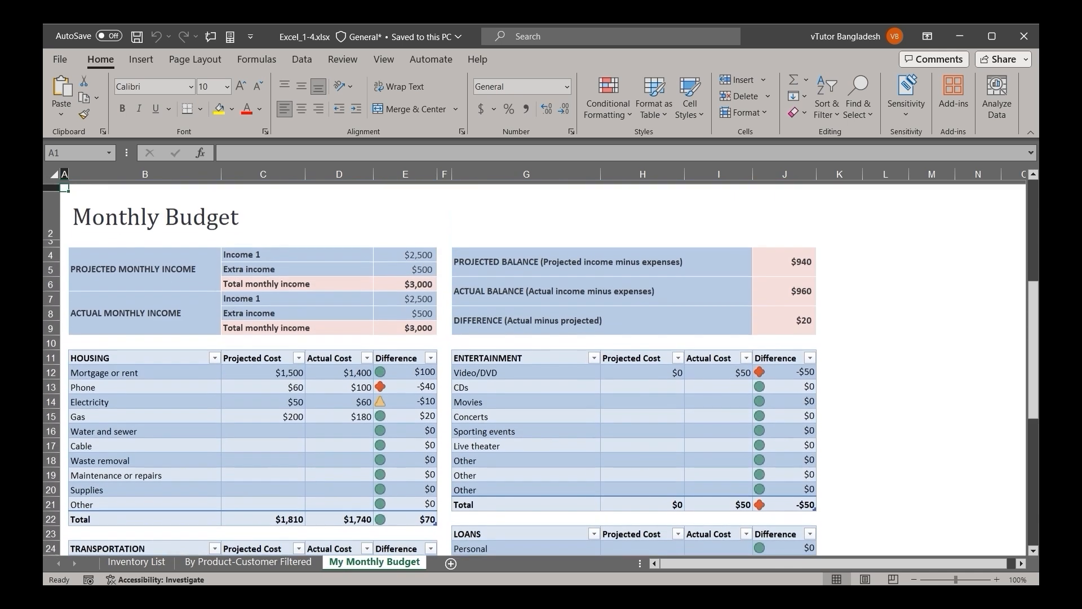
click(72, 65)
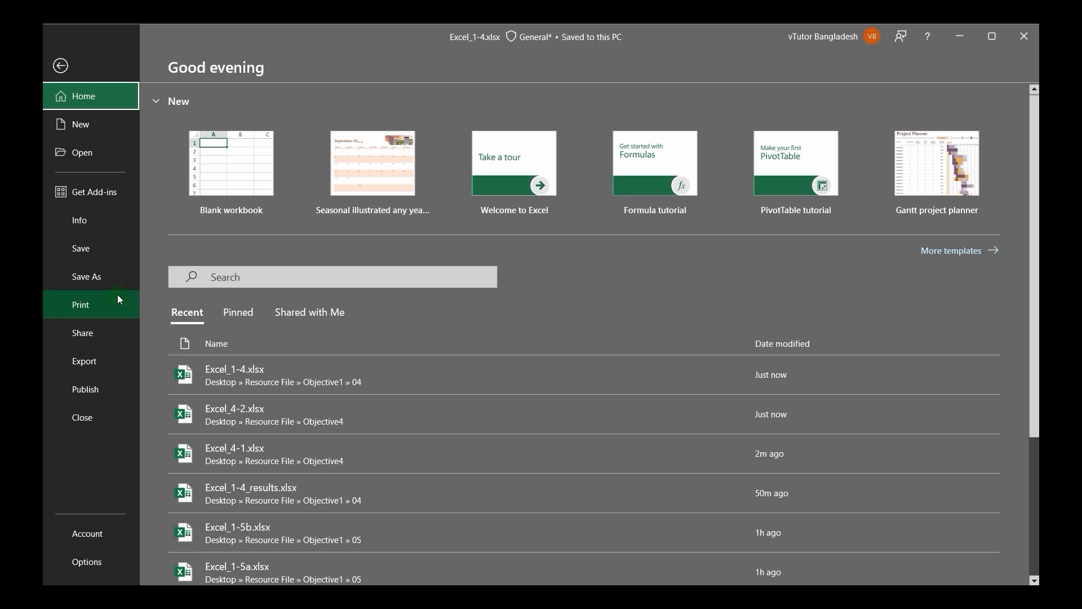
click(88, 305)
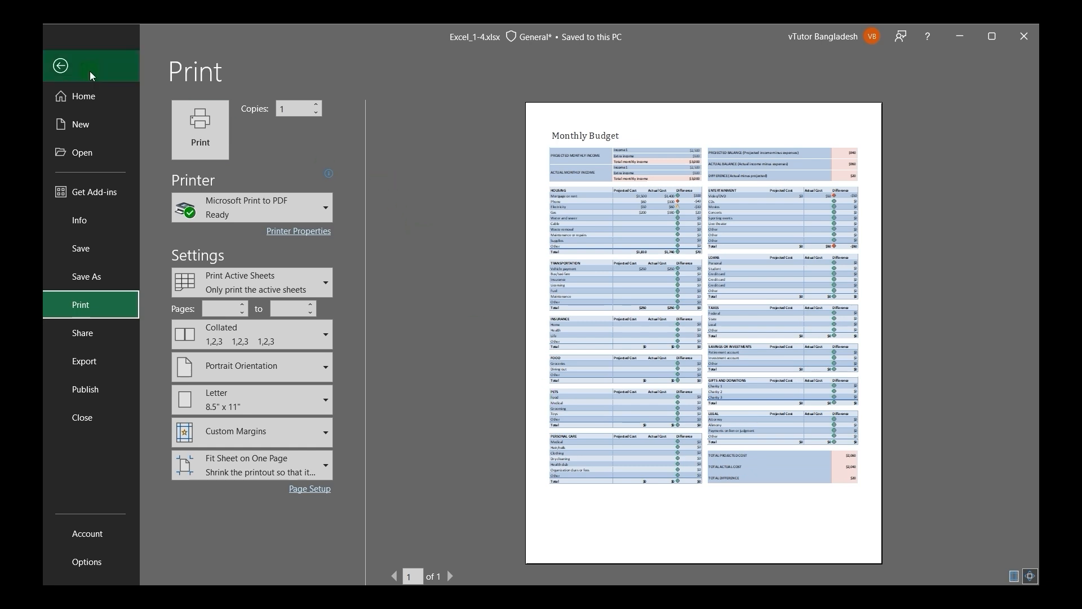
click(62, 68)
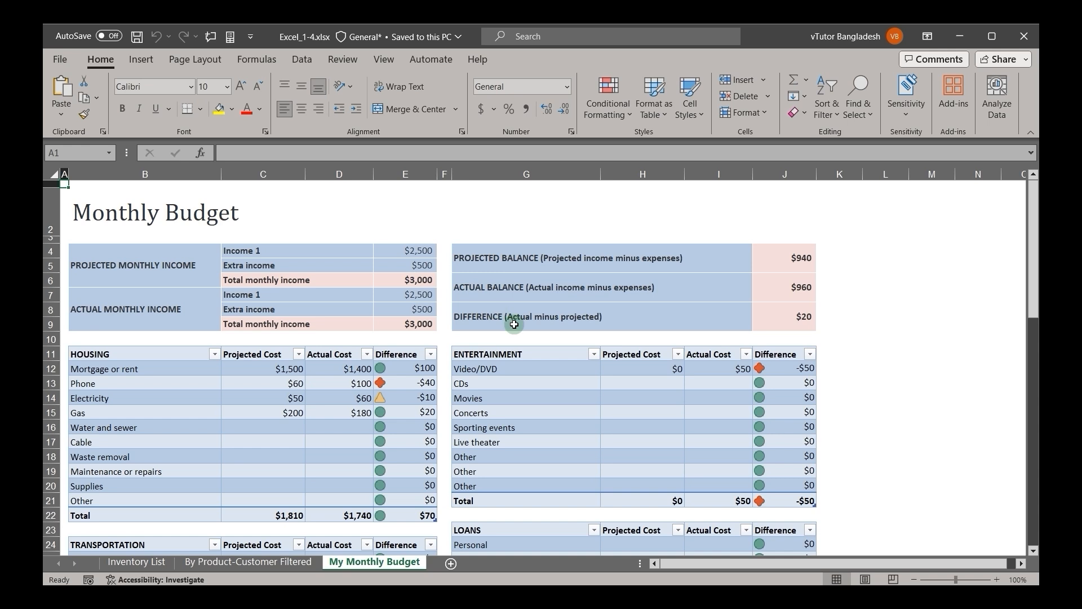
Step: Set both the width and the height of the sheet's print scaling to Automatic
scroll(514, 322, down, 1)
scroll(514, 324, up, 1)
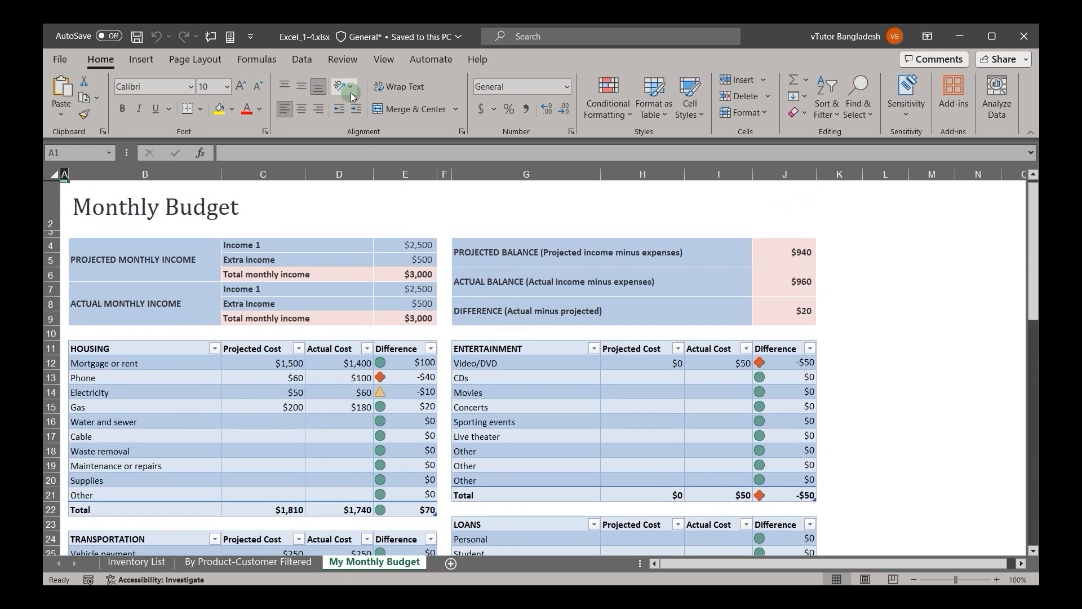
click(211, 61)
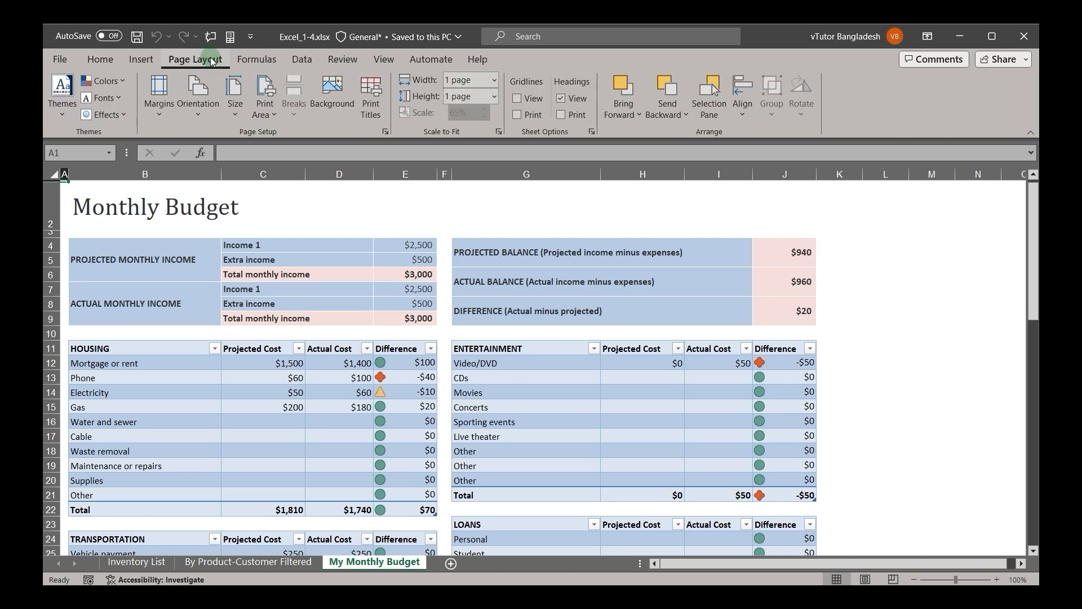
click(492, 81)
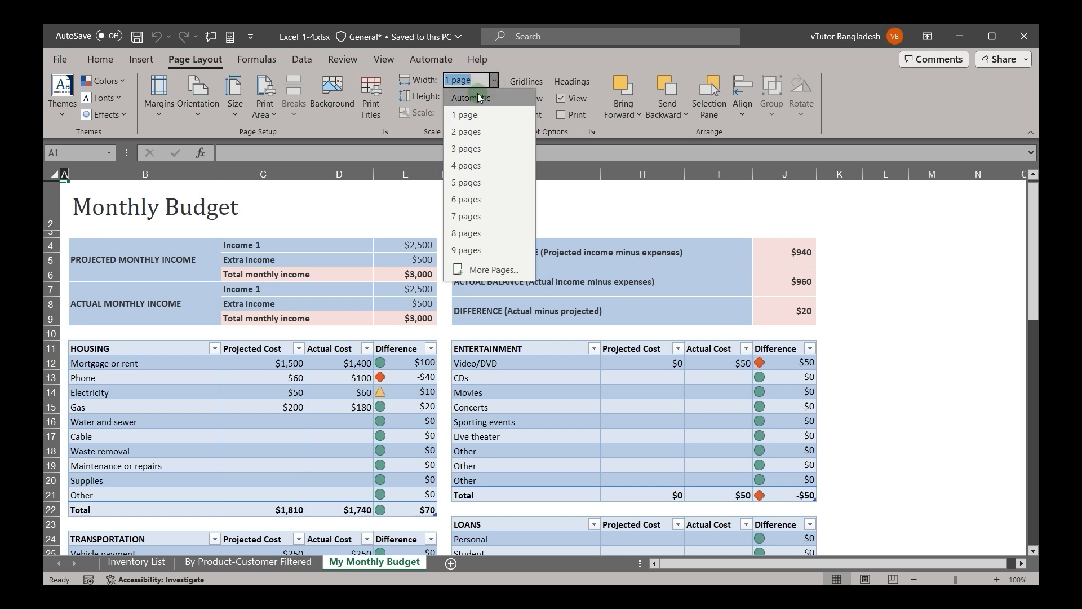
click(491, 91)
click(493, 97)
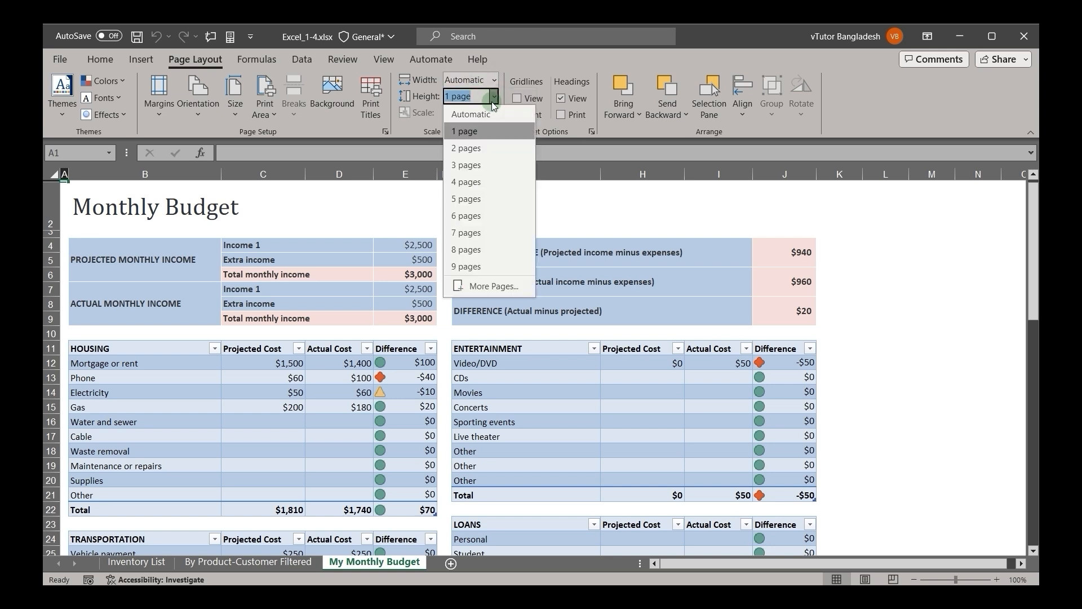
click(479, 109)
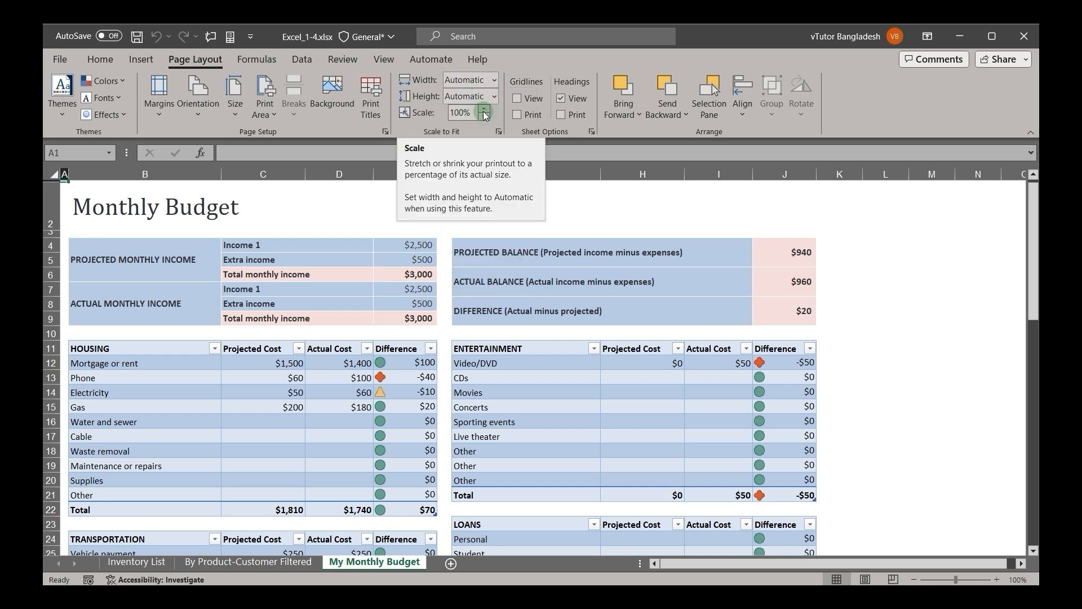
Step: Check the rescaled sheet in the print preview and compare it with the sections of the budget worksheet
click(59, 60)
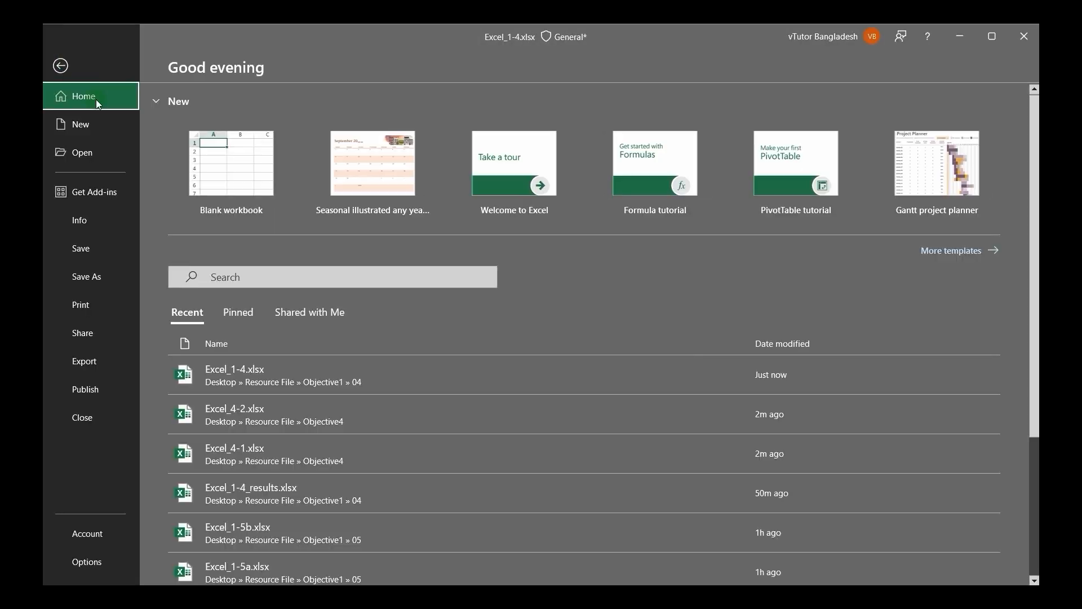
click(96, 300)
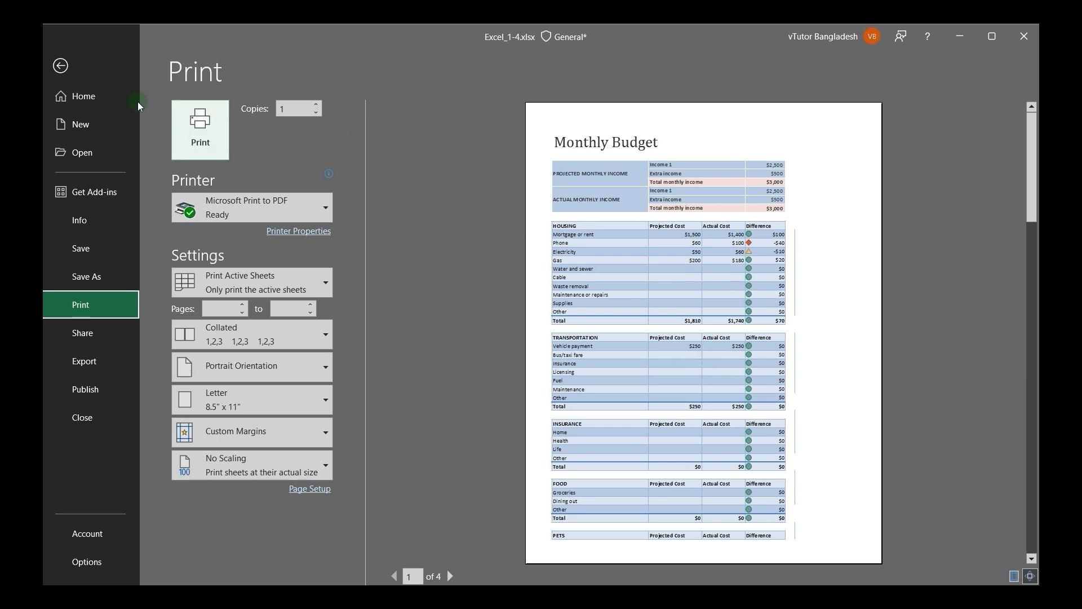
click(62, 68)
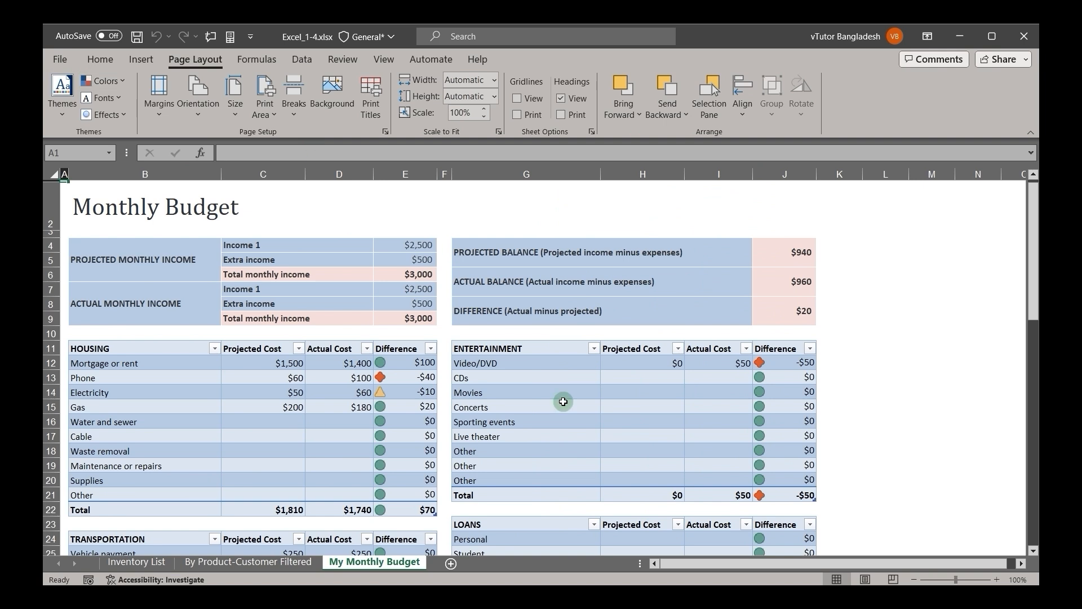
scroll(563, 401, down, 3)
scroll(563, 401, down, 7)
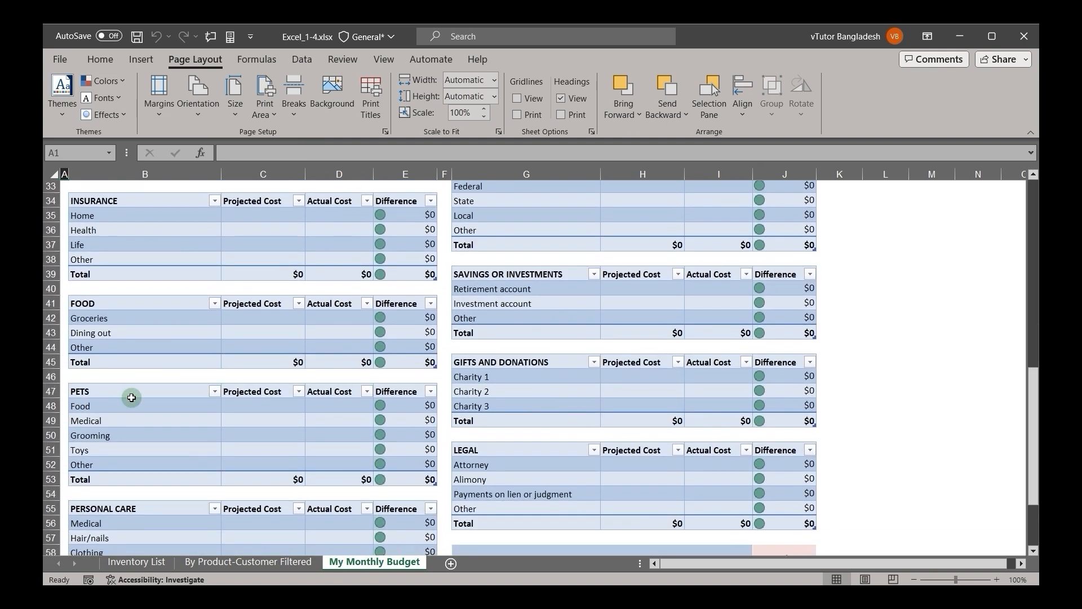
scroll(130, 397, up, 4)
scroll(131, 397, up, 6)
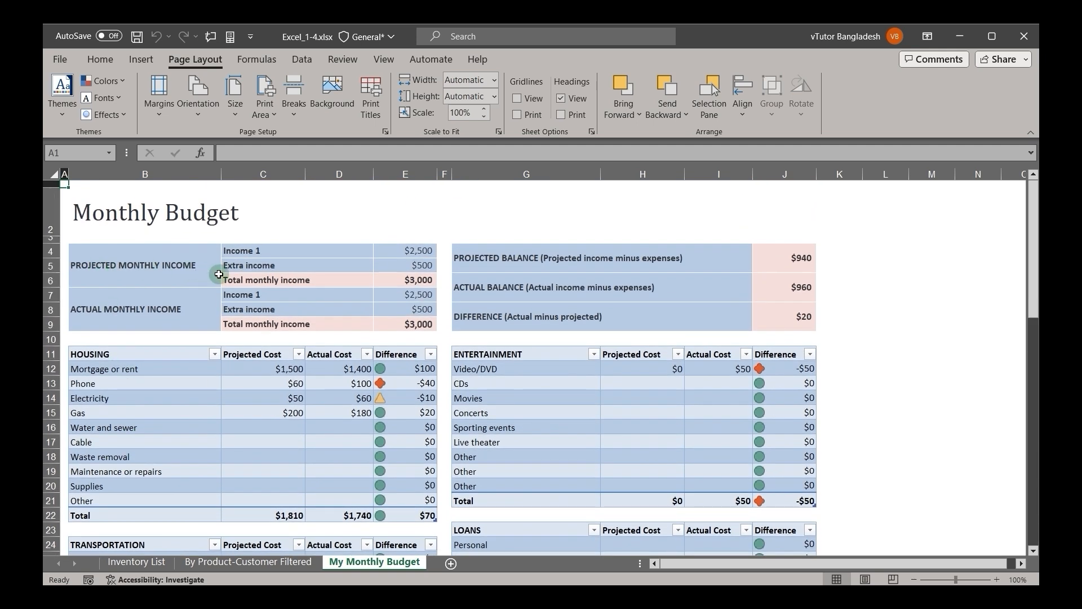
scroll(144, 417, down, 3)
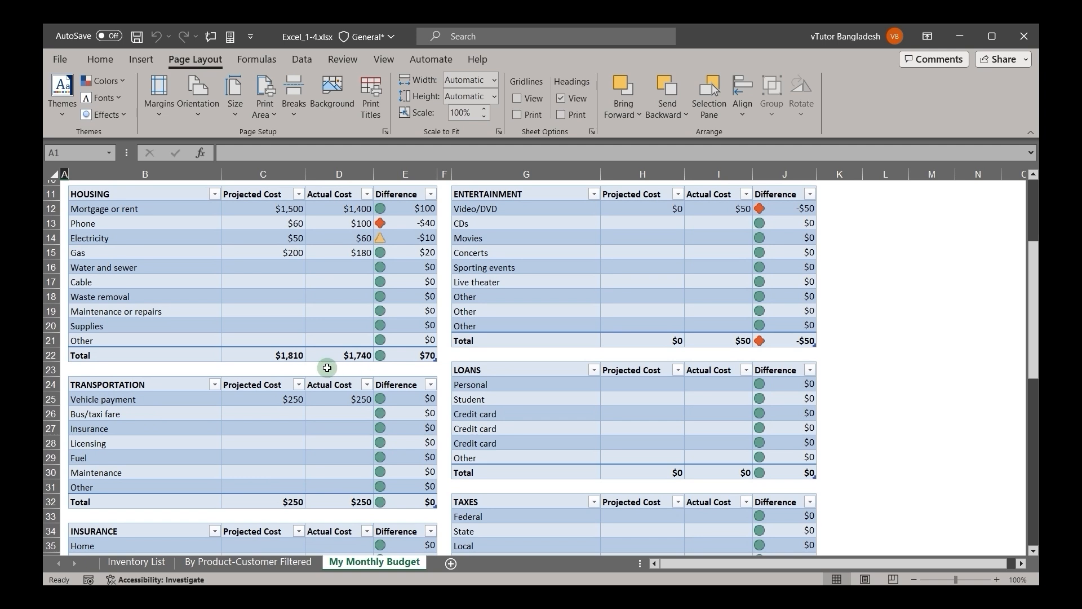
scroll(369, 310, up, 3)
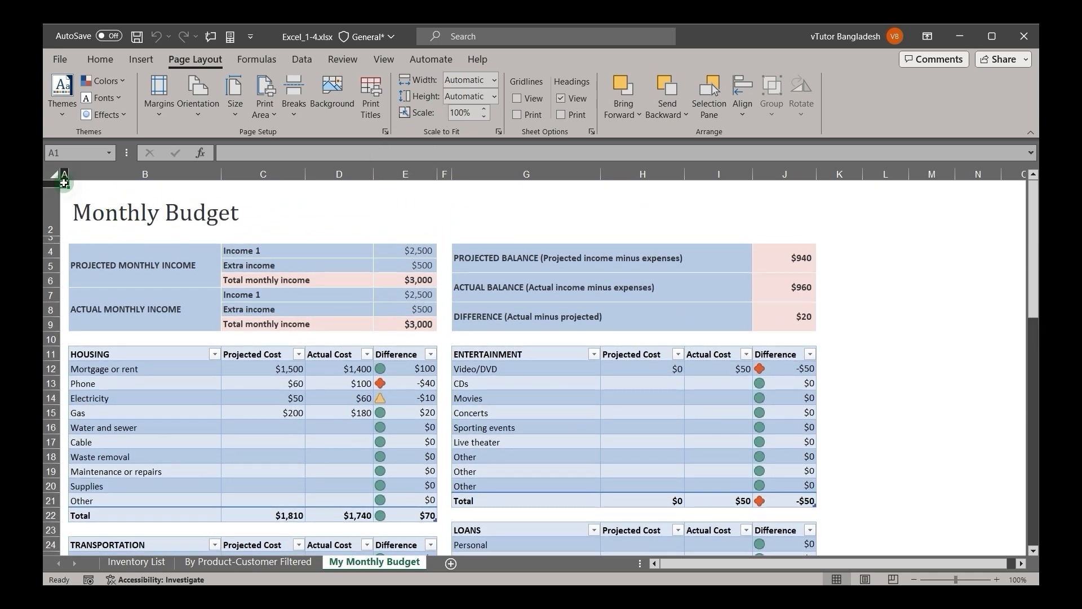
Step: Set B4:E32, covering the income, Housing and Transportation tables, as the print area
drag(64, 183, 224, 285)
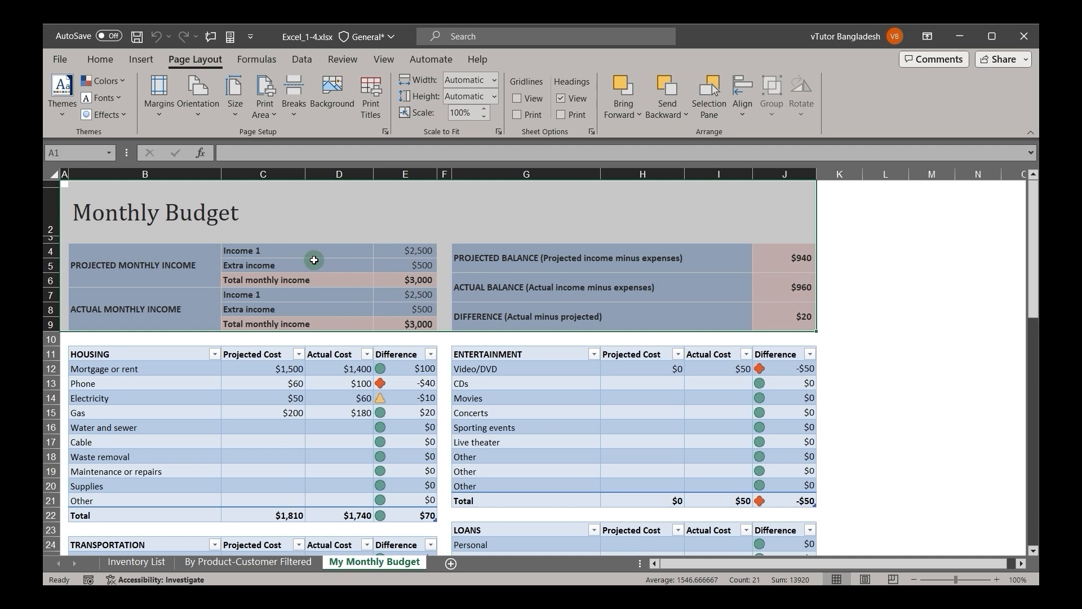
click(434, 309)
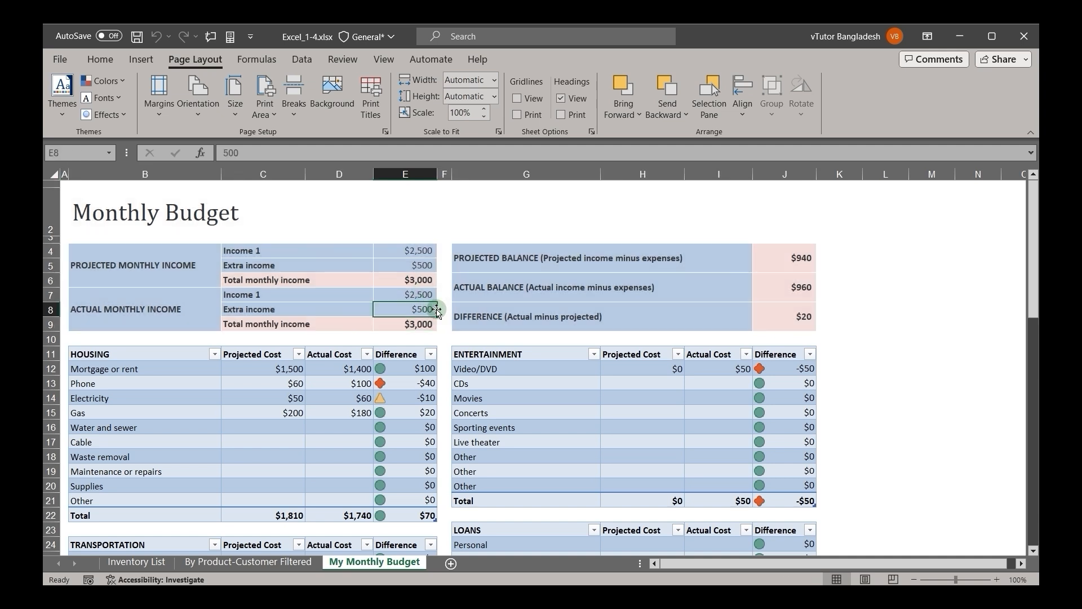
click(101, 266)
drag(177, 269, 392, 489)
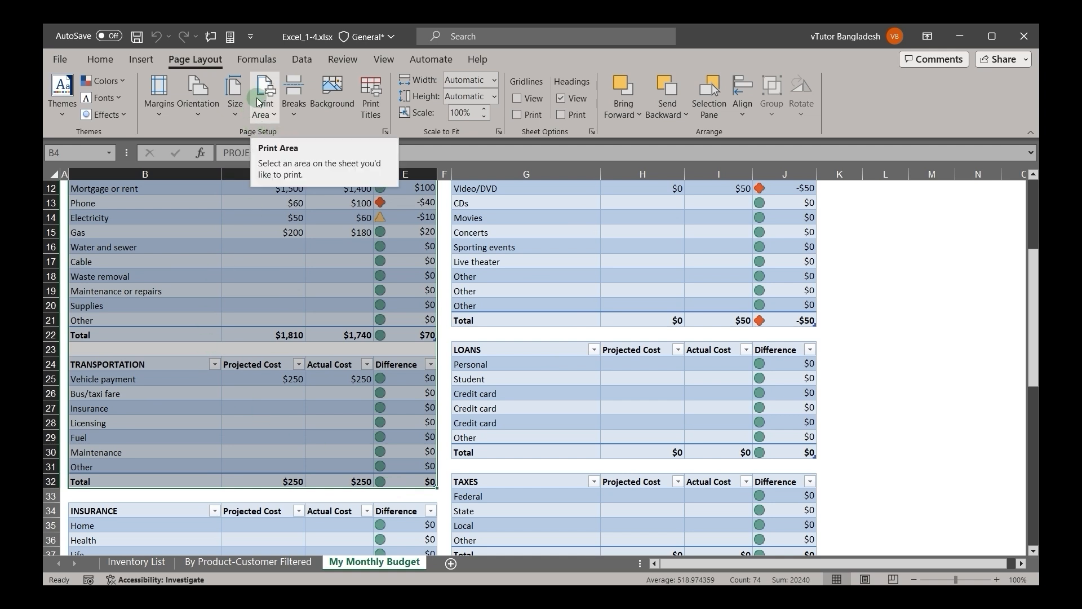
click(95, 59)
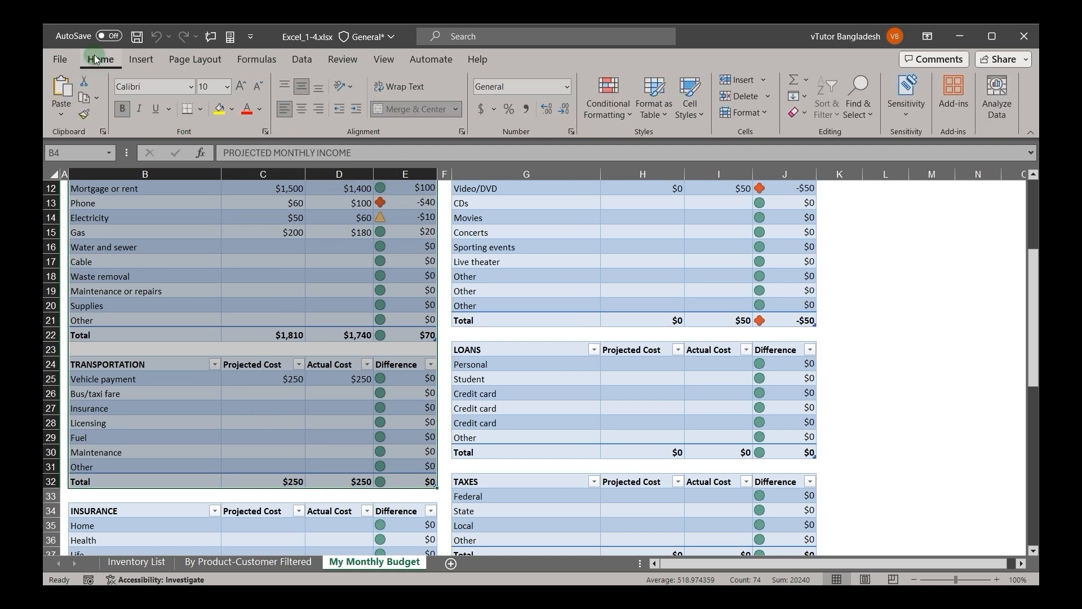
click(180, 58)
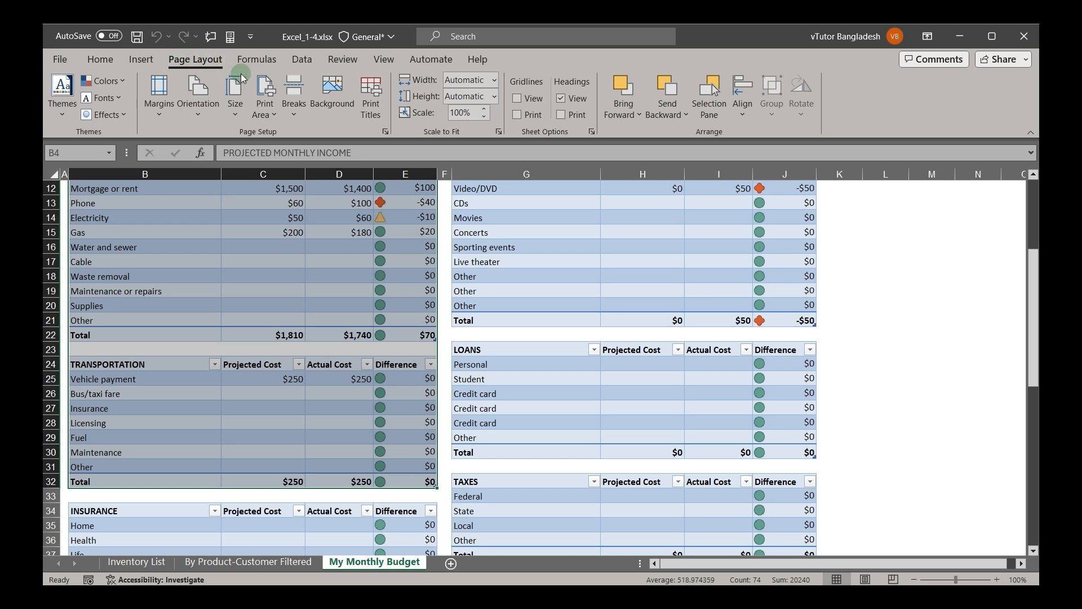
click(276, 108)
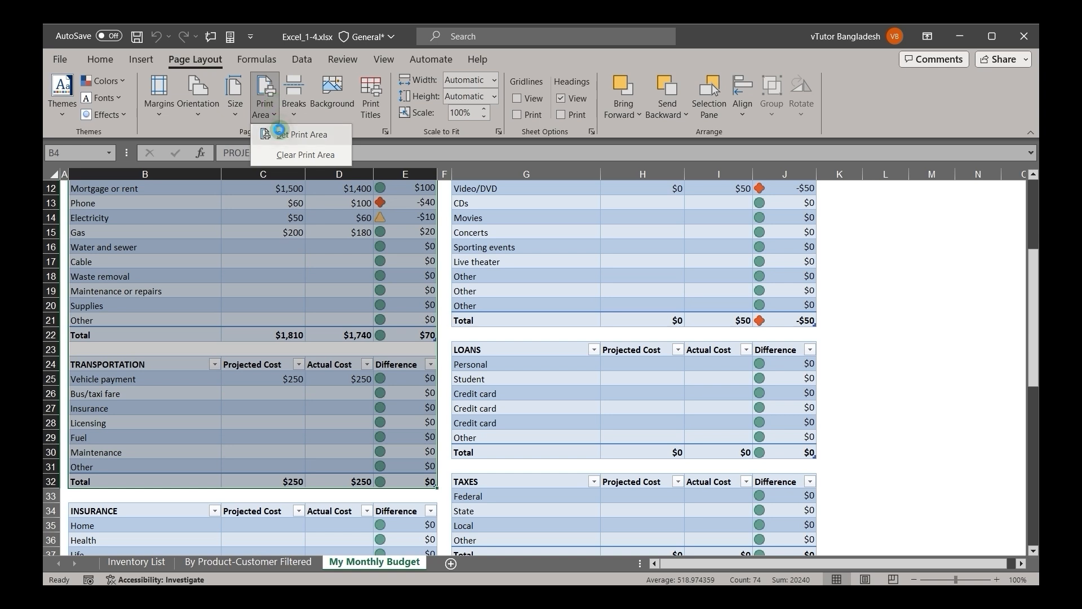
click(302, 134)
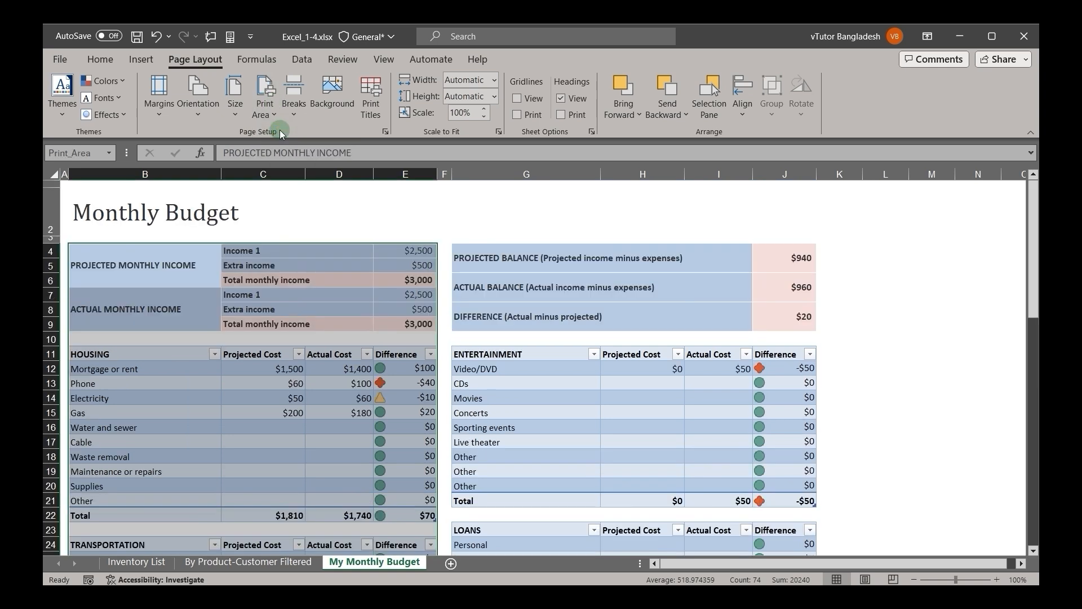
click(386, 201)
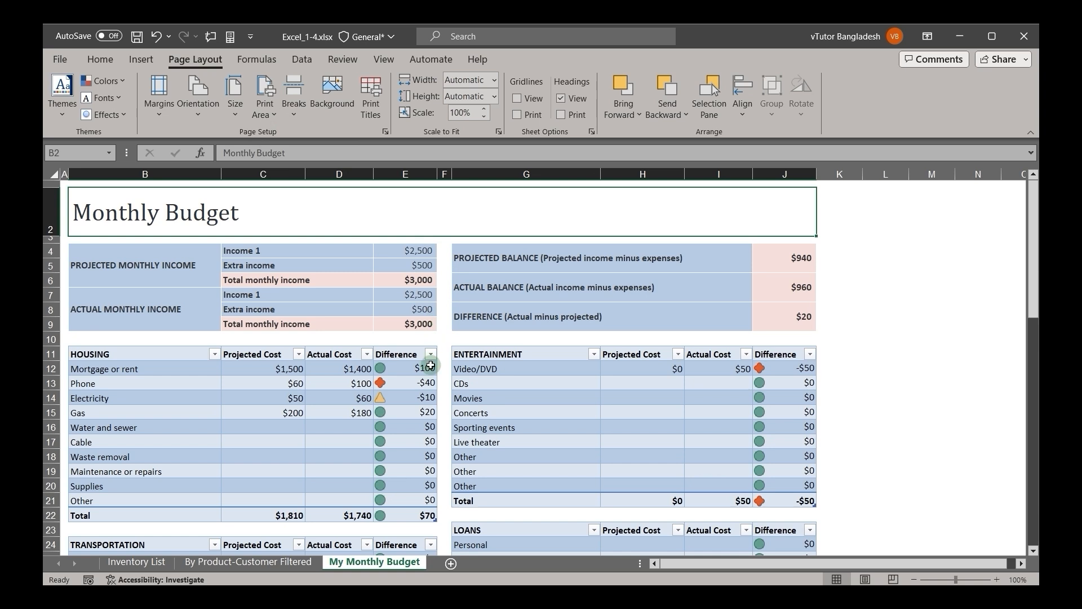
click(447, 315)
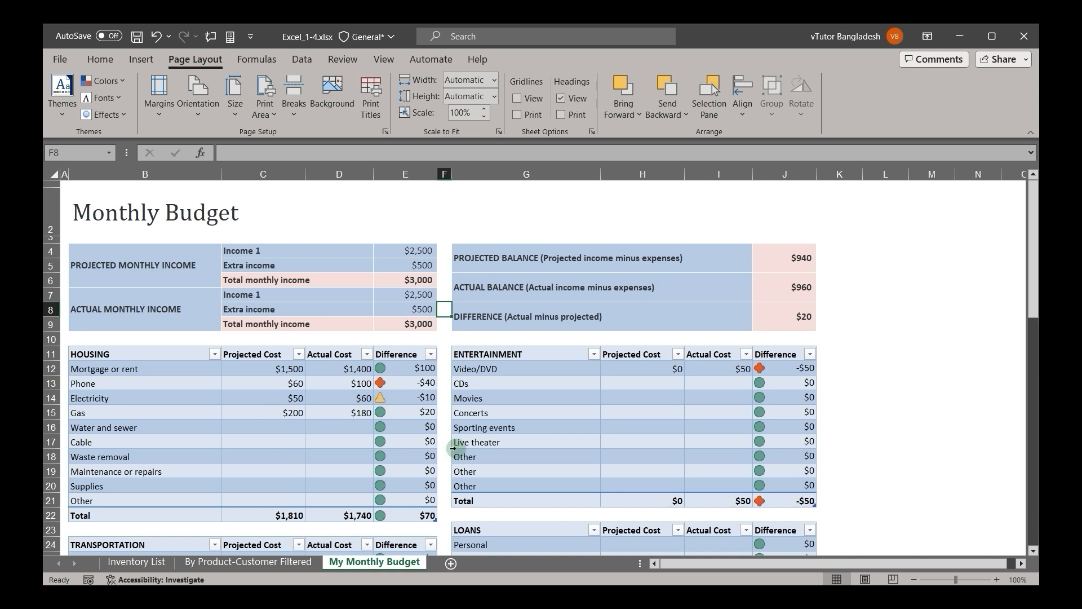
Step: Show the sheet in Page Break Preview and check the print area in the print preview
click(893, 580)
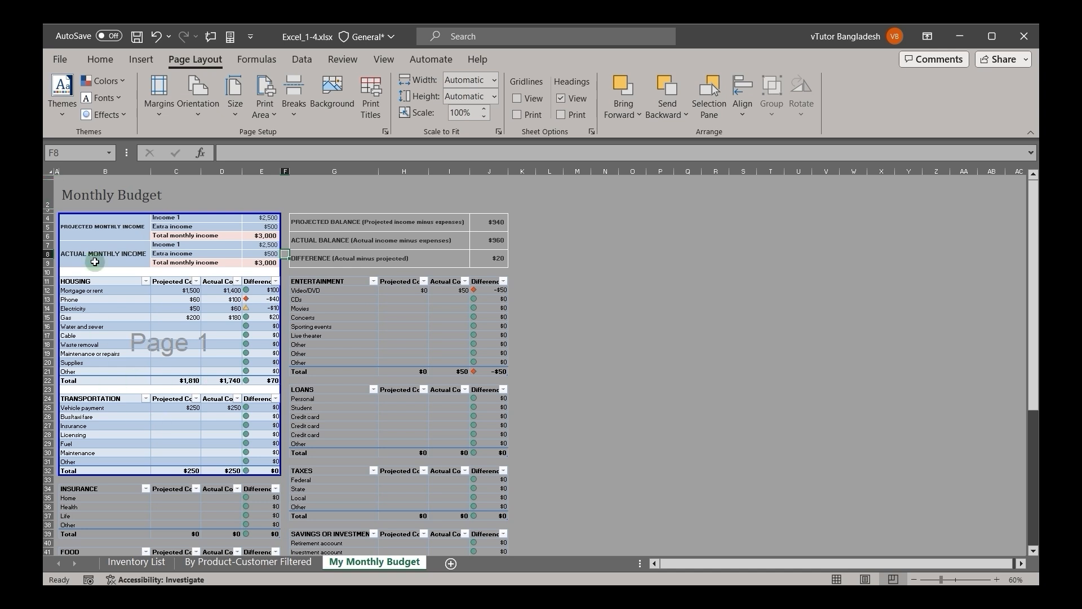
click(72, 62)
click(87, 306)
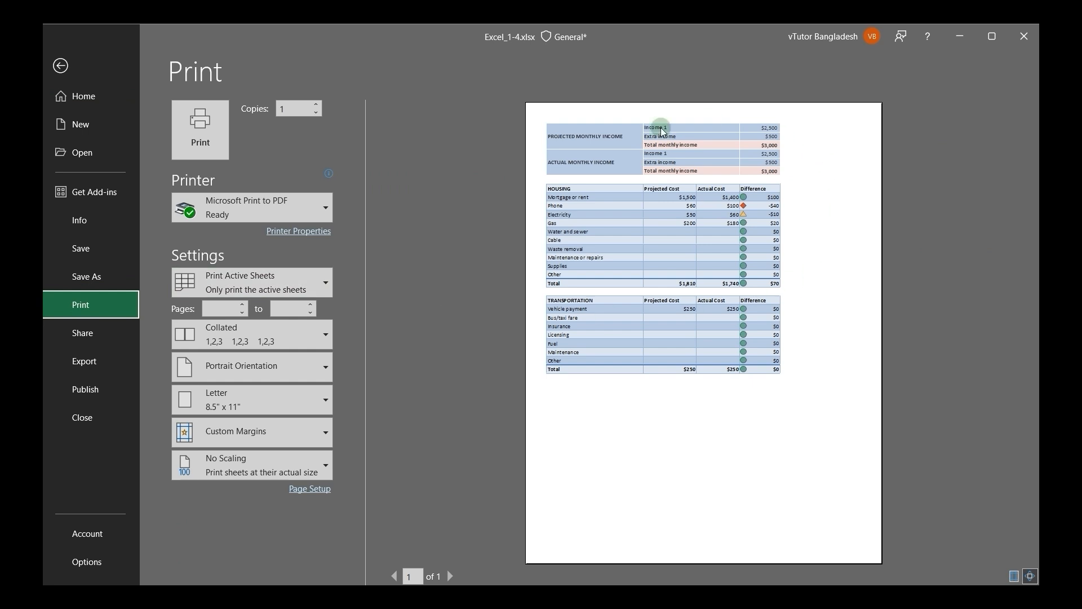
click(60, 66)
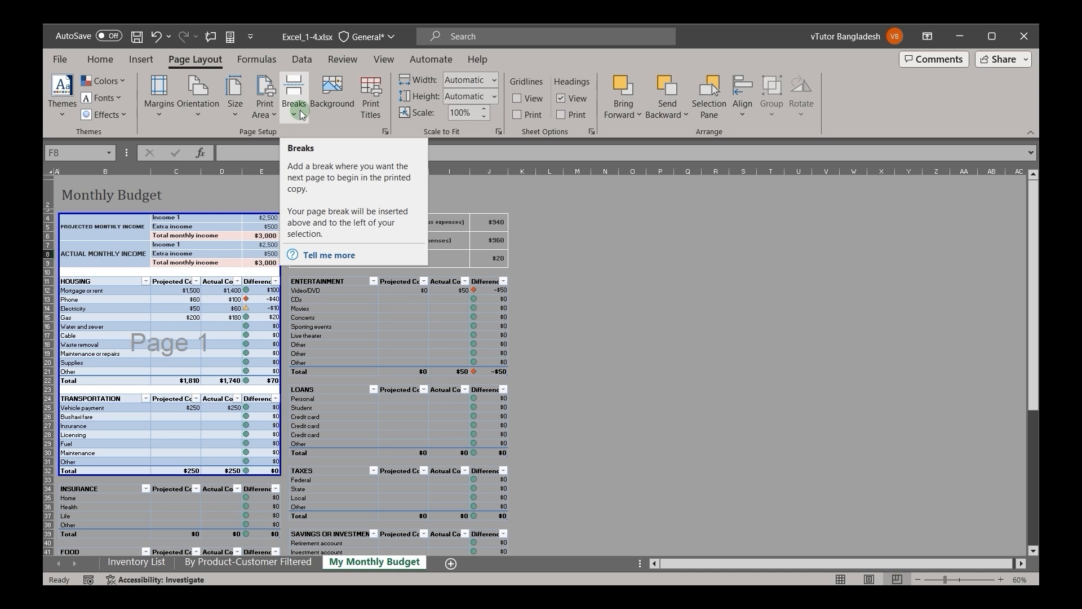
Step: Clear the existing print area and set B4:E22, the income and Housing tables, as the new one
click(276, 110)
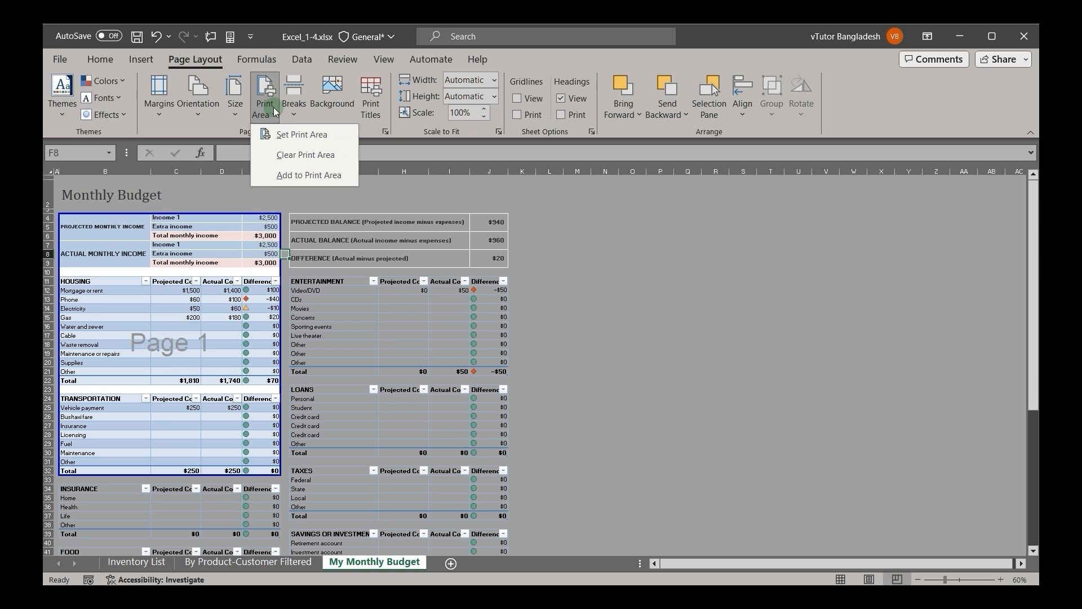
click(295, 159)
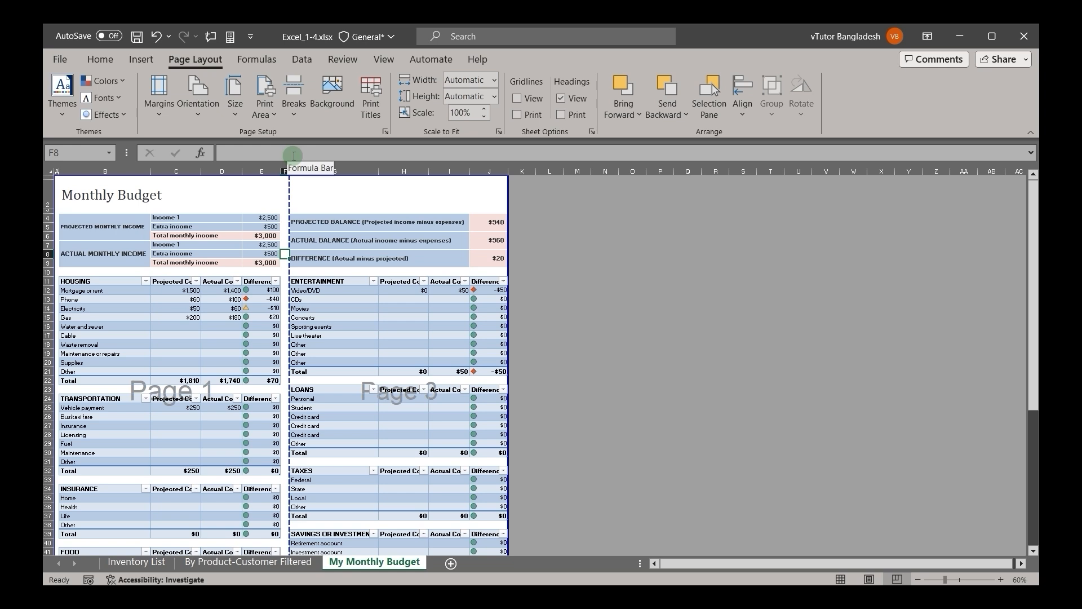
drag(70, 220, 262, 379)
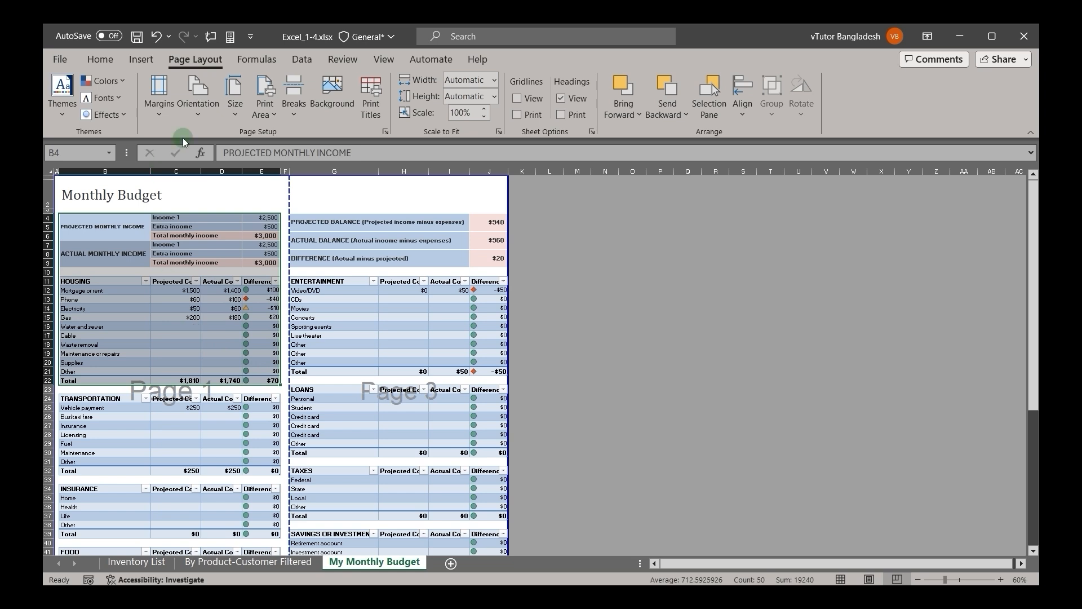
click(265, 110)
click(298, 136)
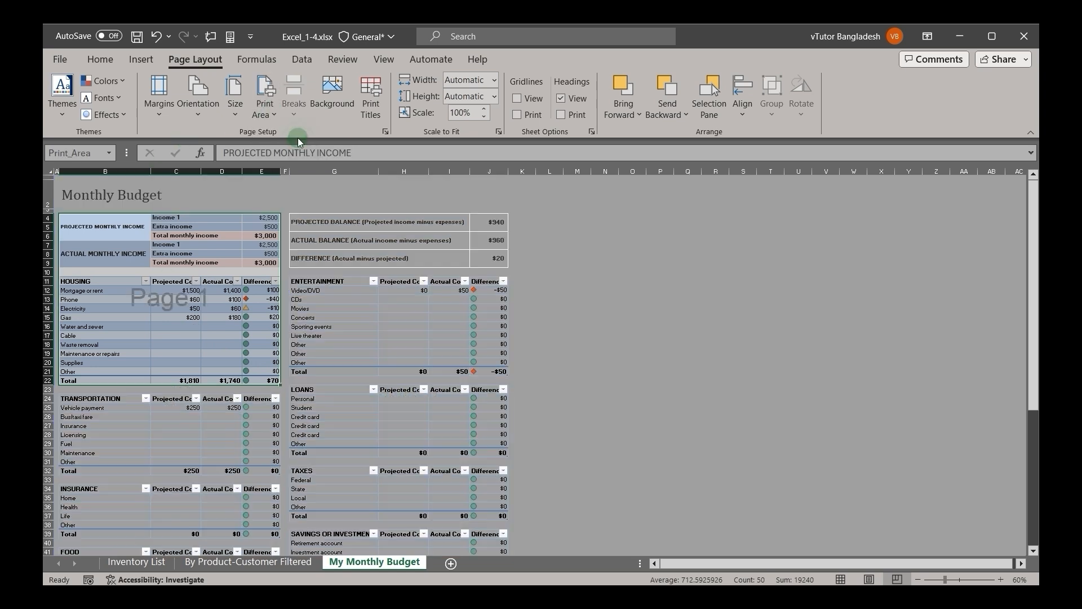
click(367, 271)
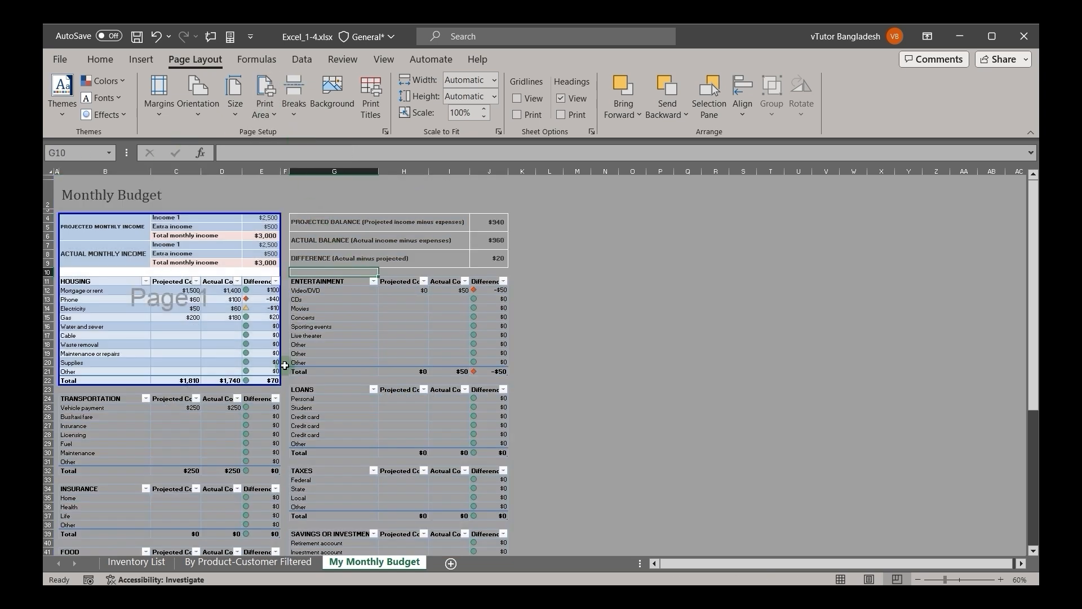
Step: Add G58:J63, the block with the total projected cost, actual cost and difference, to the existing print area
scroll(285, 366, down, 10)
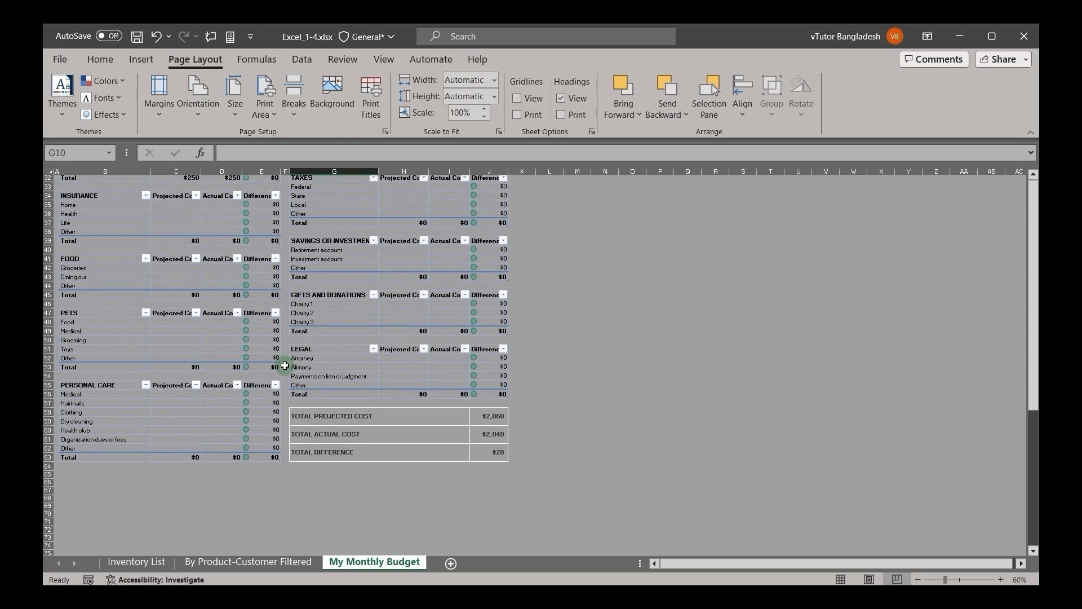
scroll(404, 362, up, 5)
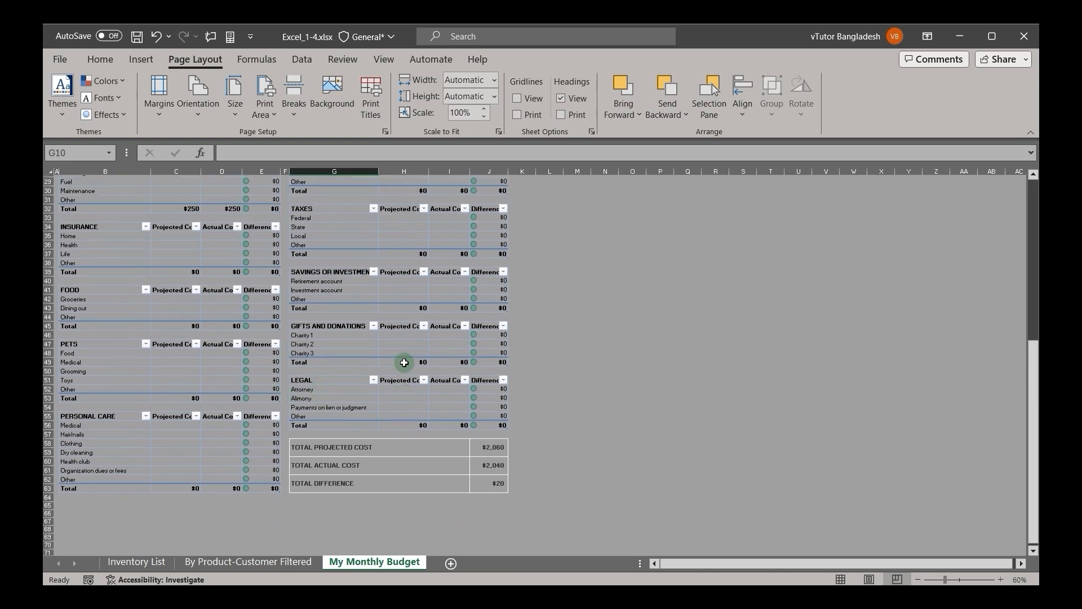
scroll(404, 363, down, 9)
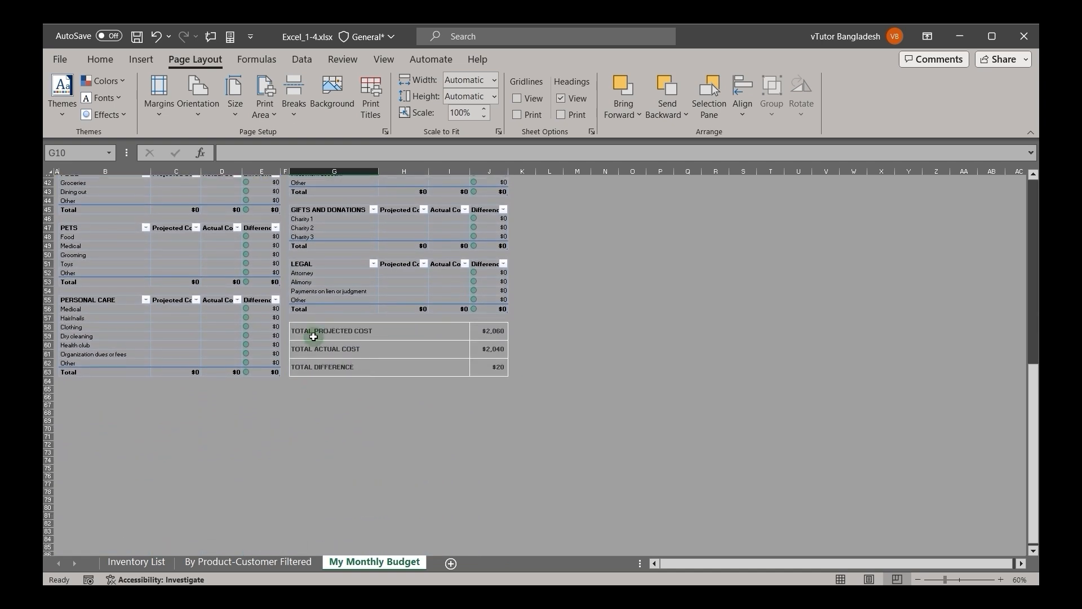
drag(300, 333, 493, 361)
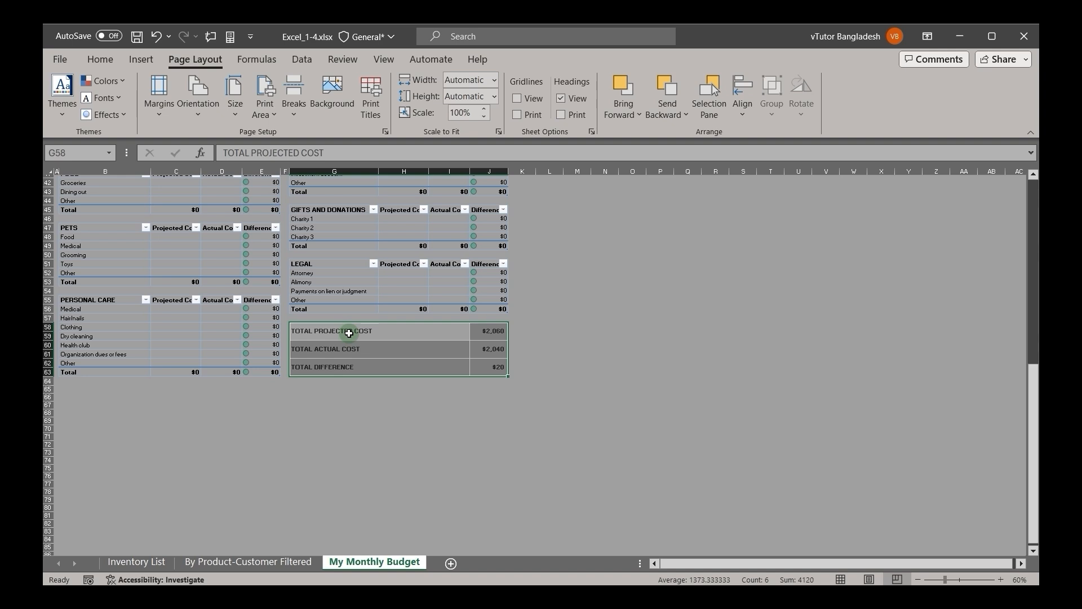
click(277, 109)
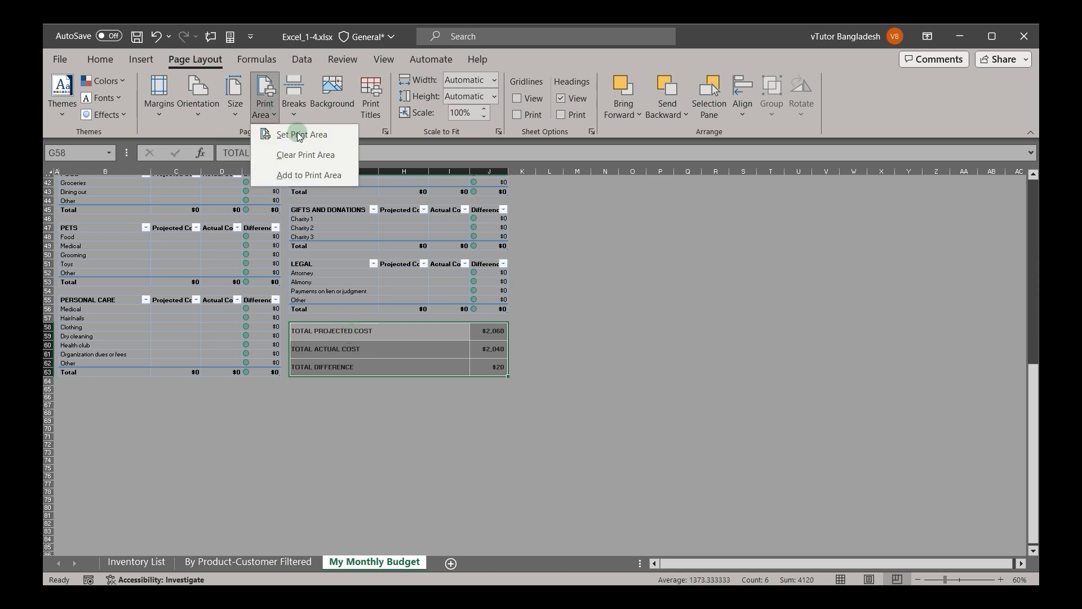
click(305, 176)
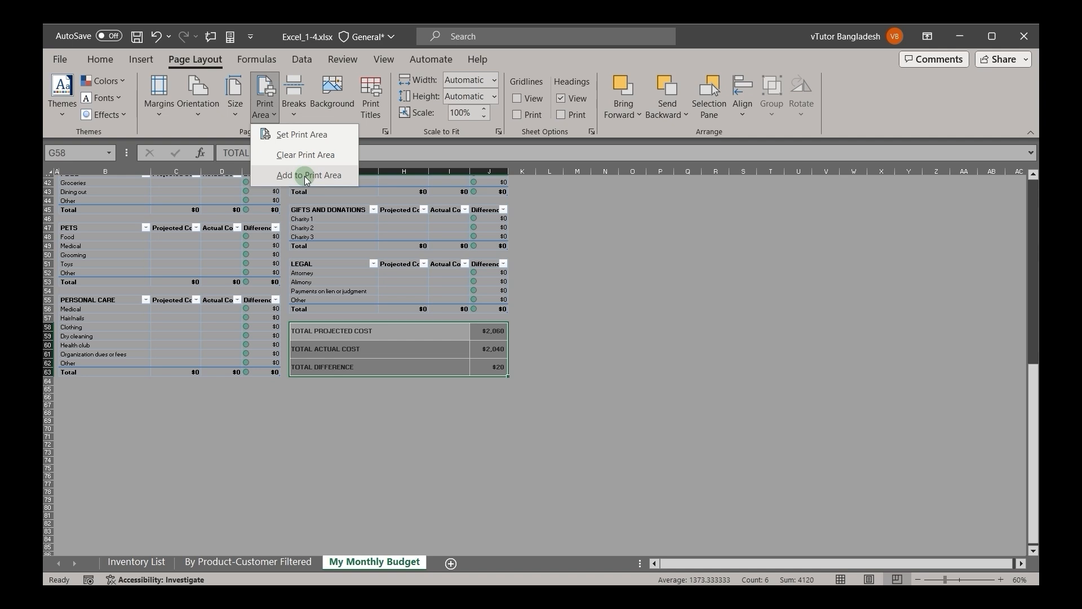
click(547, 343)
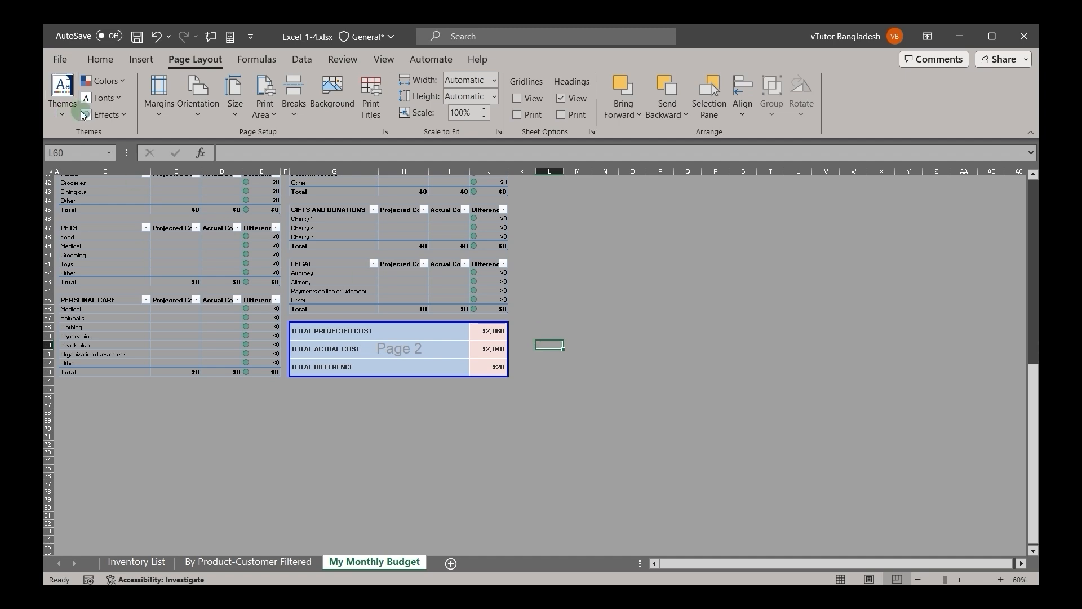
Step: Check both pages of the two-part print area in the print preview and return to the worksheet
click(65, 57)
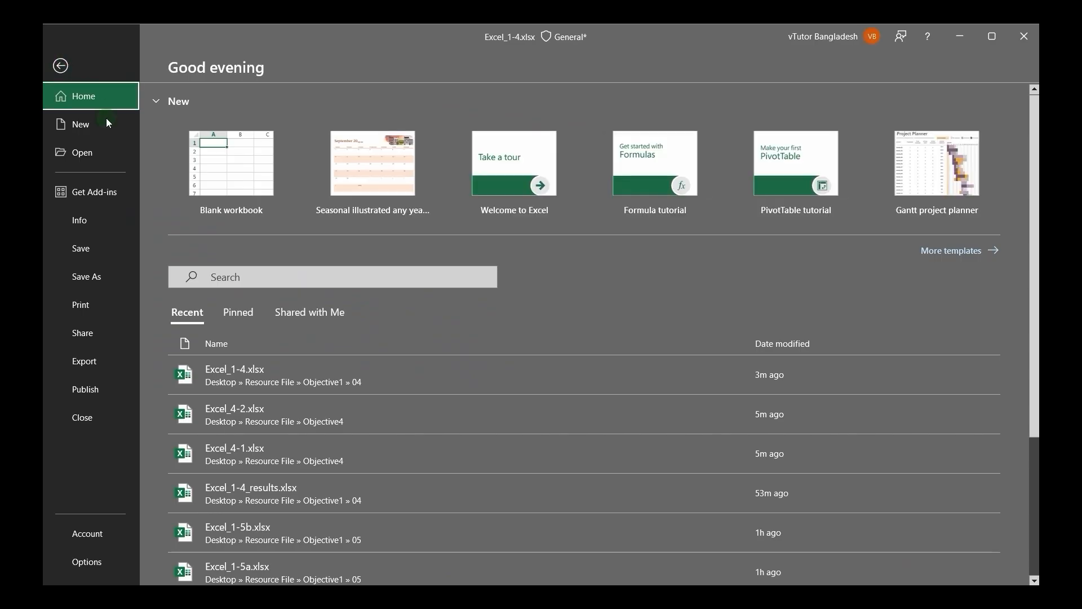
click(82, 296)
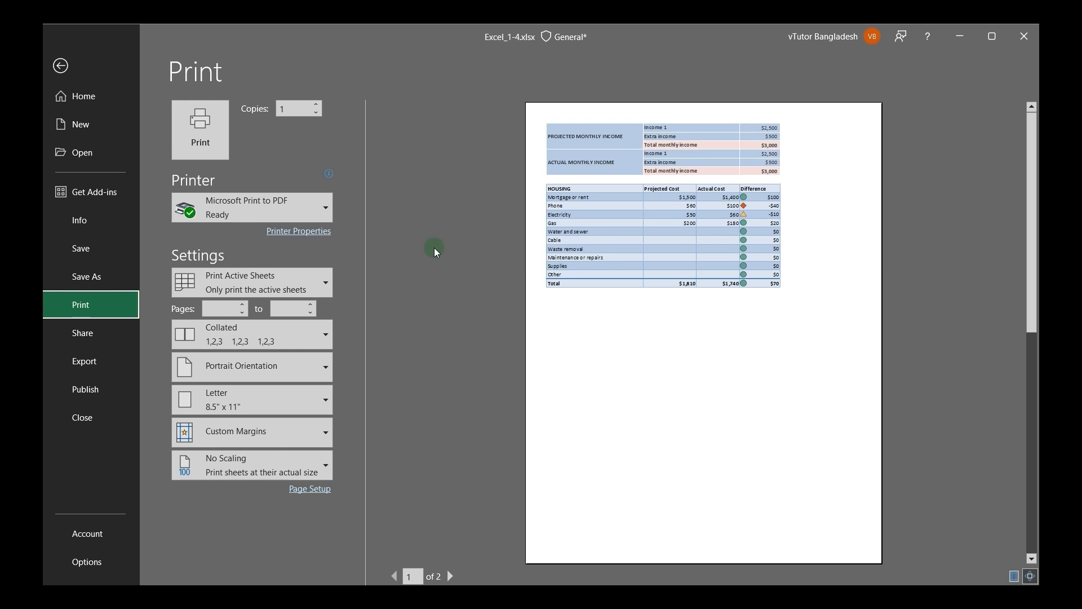
click(452, 575)
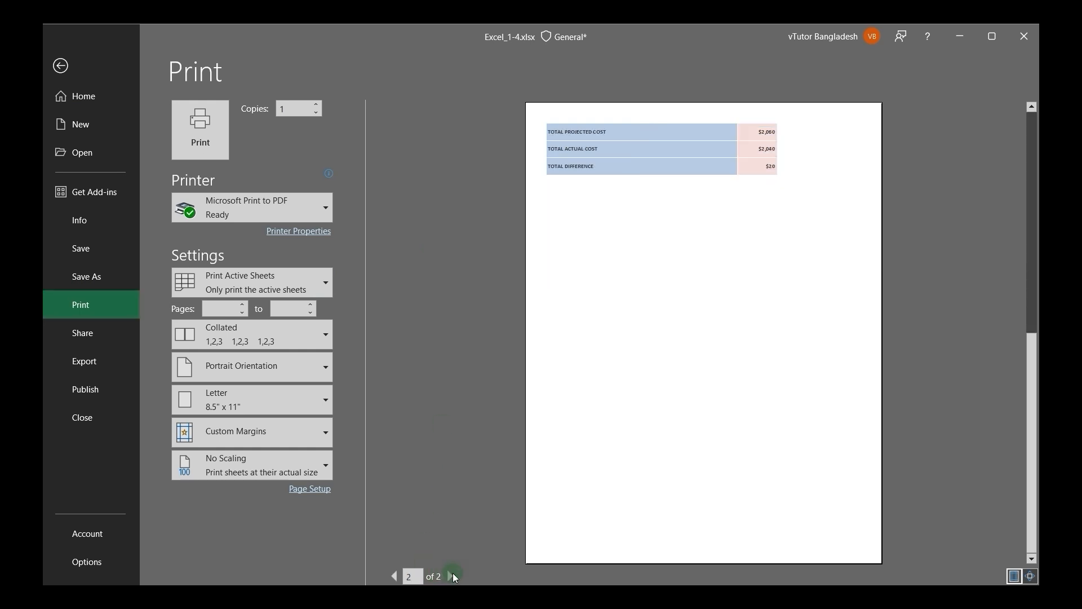
click(392, 577)
click(62, 66)
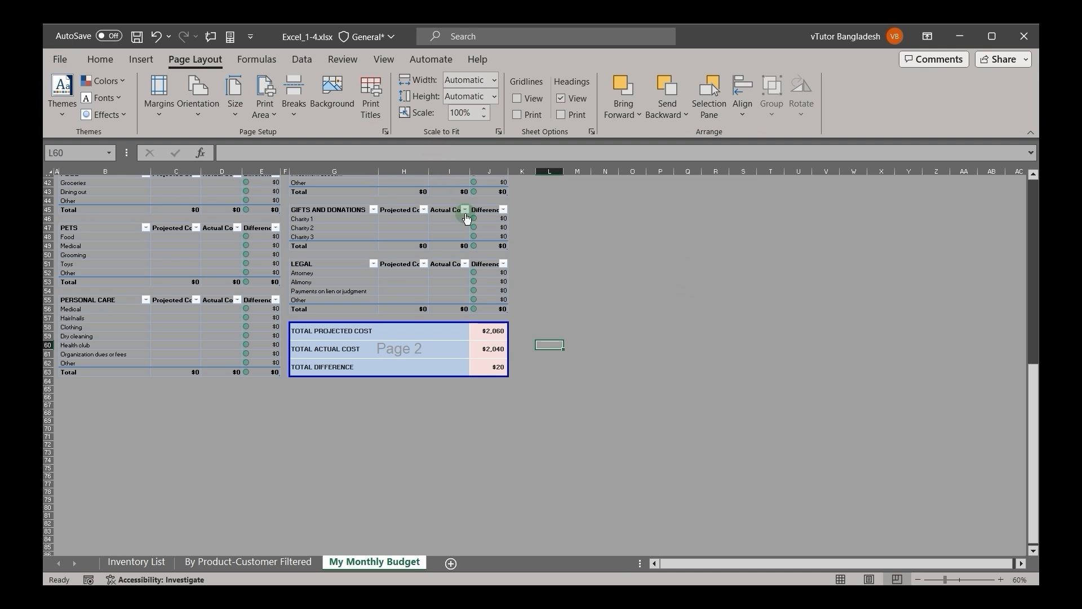
Step: Clear the print area and look over the automatic page breaks across the whole budget sheet
scroll(466, 218, up, 10)
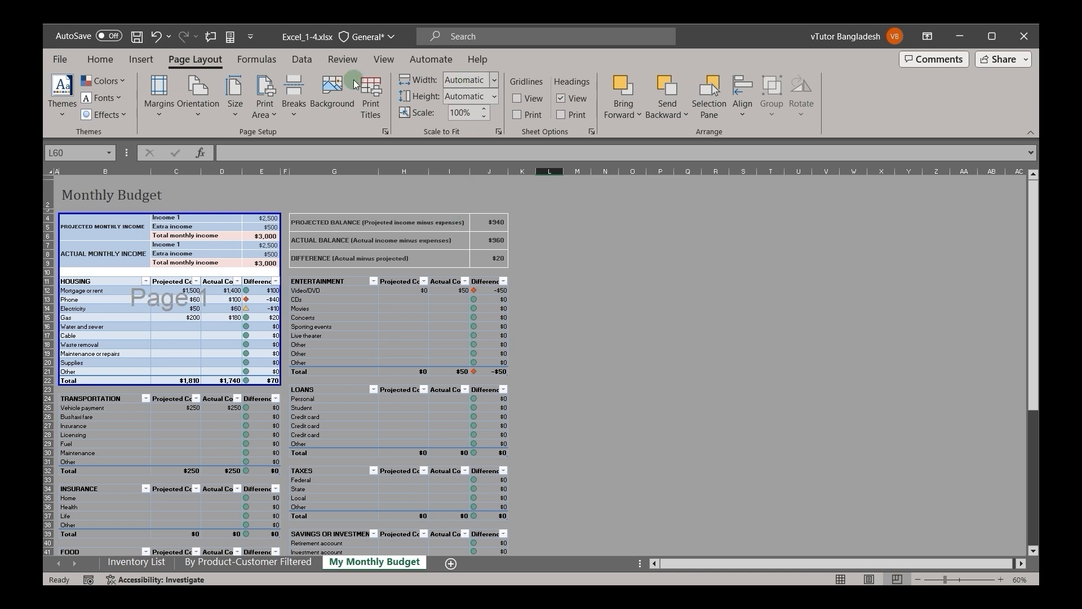
click(265, 105)
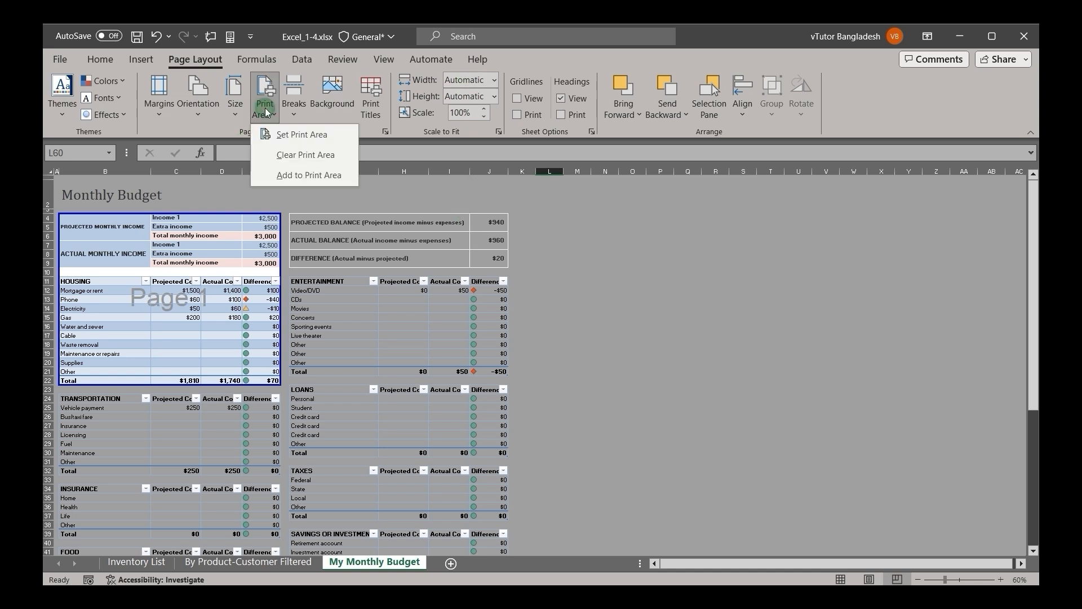
click(305, 155)
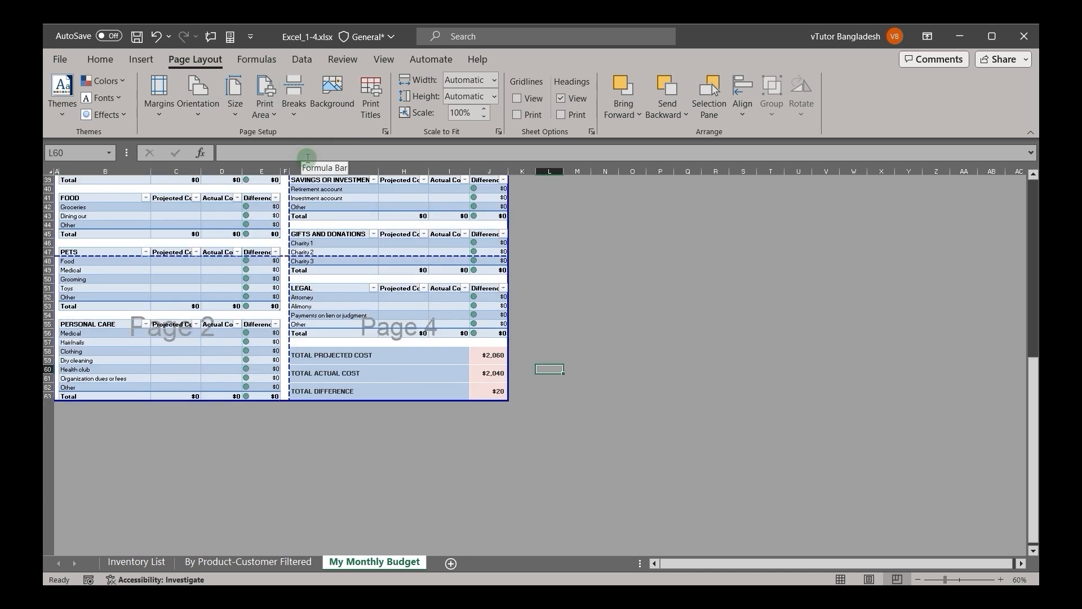
scroll(329, 271, up, 12)
scroll(328, 272, down, 7)
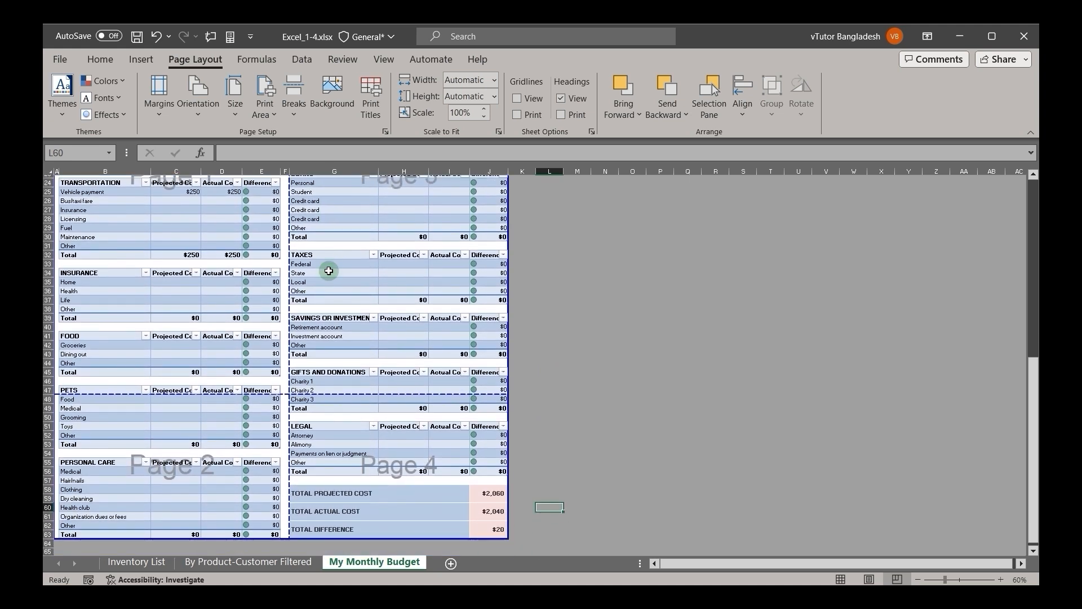
scroll(328, 271, up, 1)
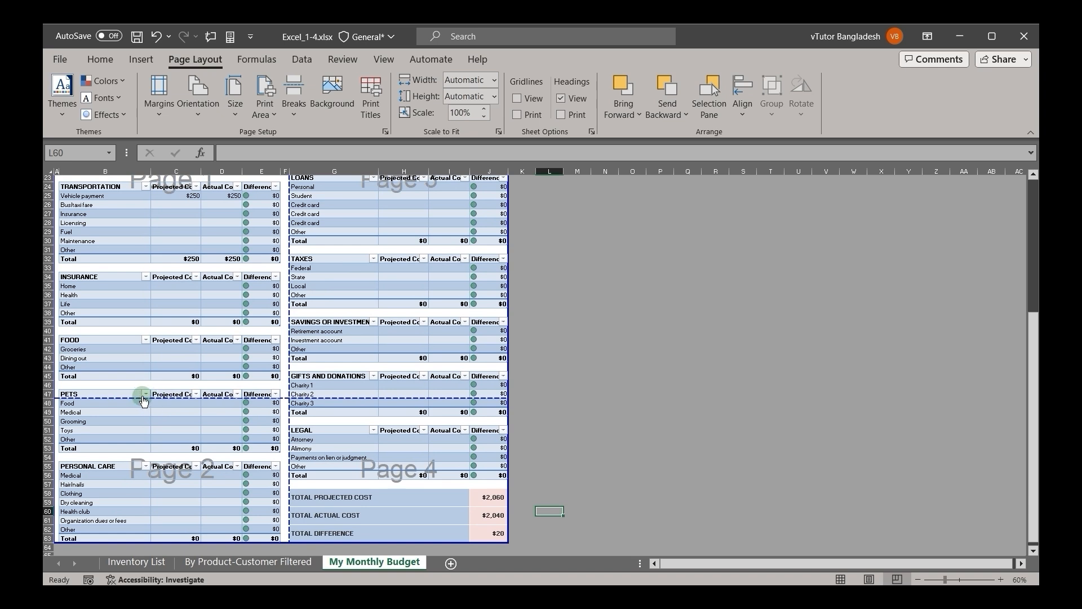
Step: Insert a page break above row 47 so the PETS table starts on a new page, and check the resulting page layout
click(65, 394)
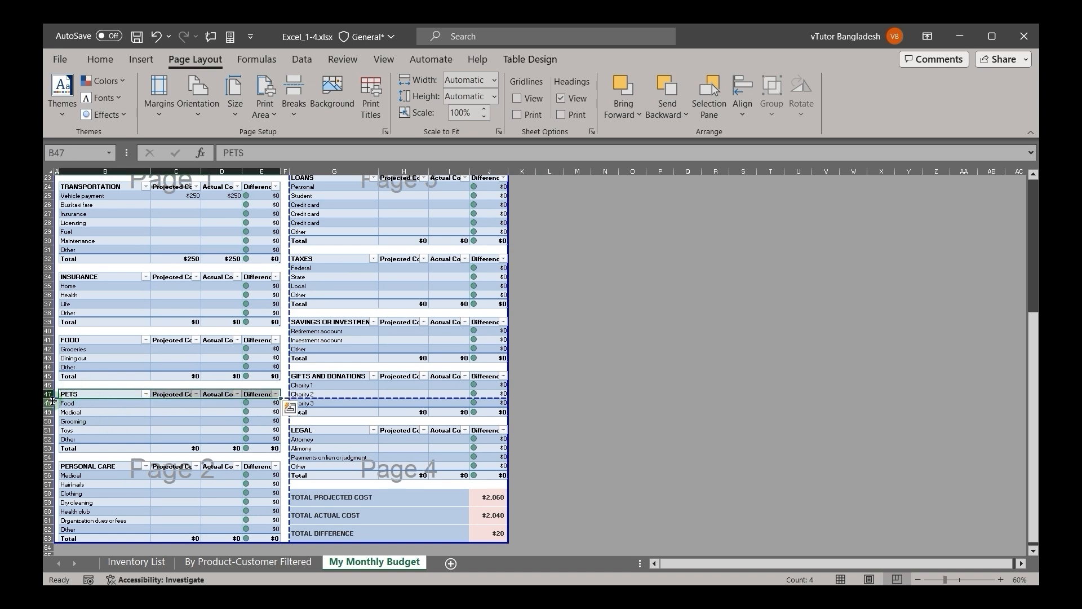
ctrl+scroll(241, 401, up, 4)
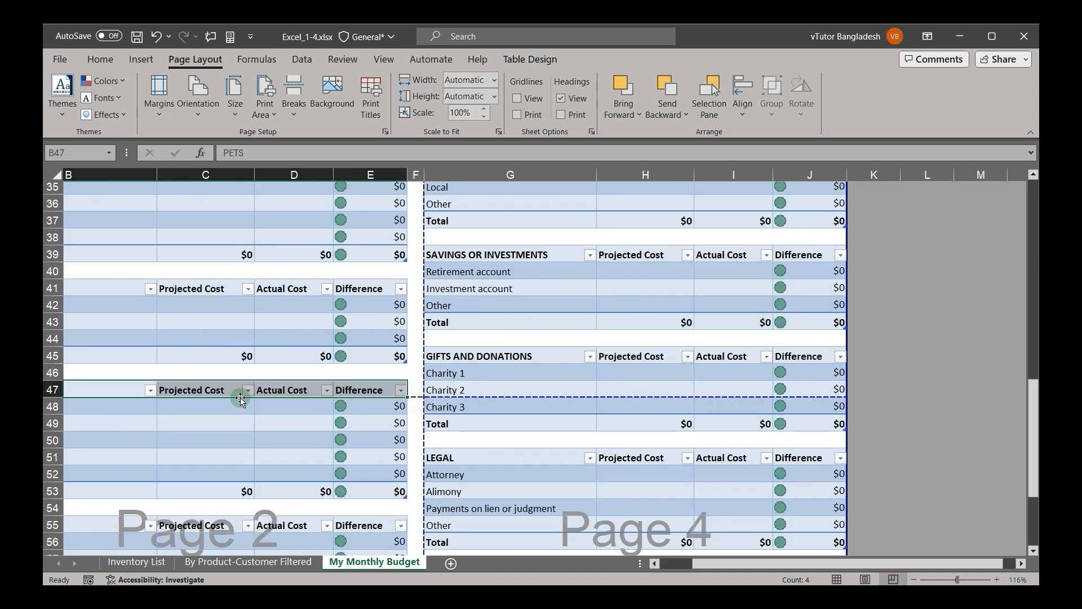
mouse_move(74, 391)
mouse_down()
mouse_move(85, 388)
mouse_move(80, 375)
mouse_up()
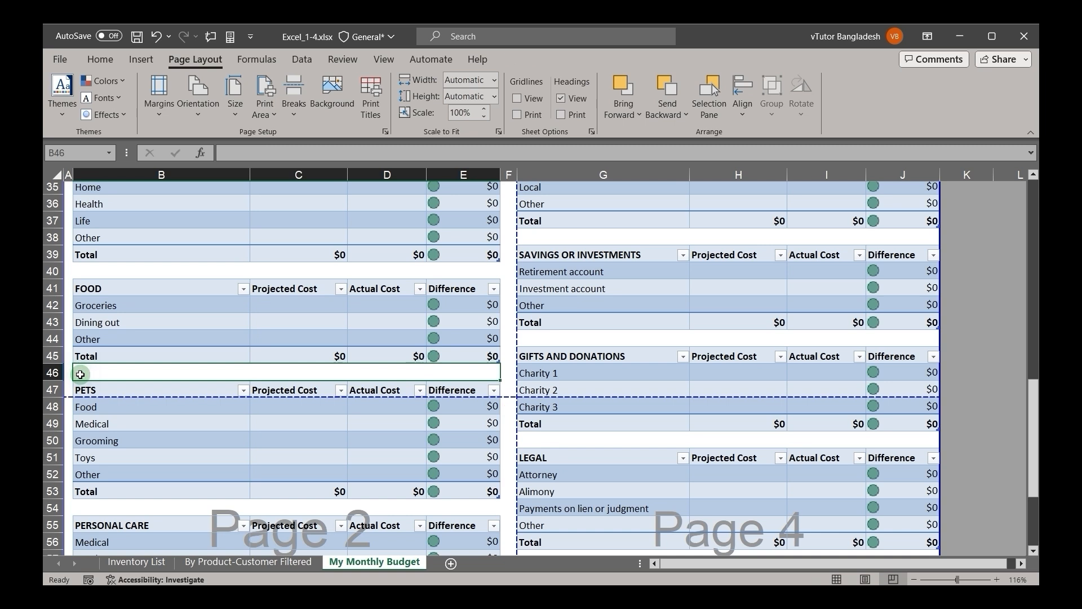
click(96, 389)
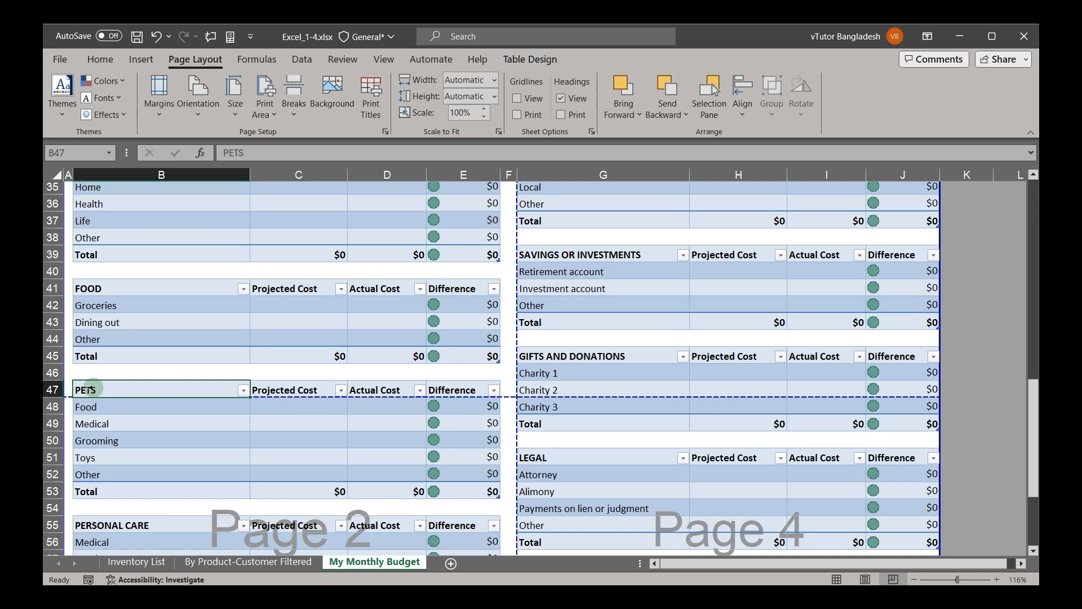
click(55, 389)
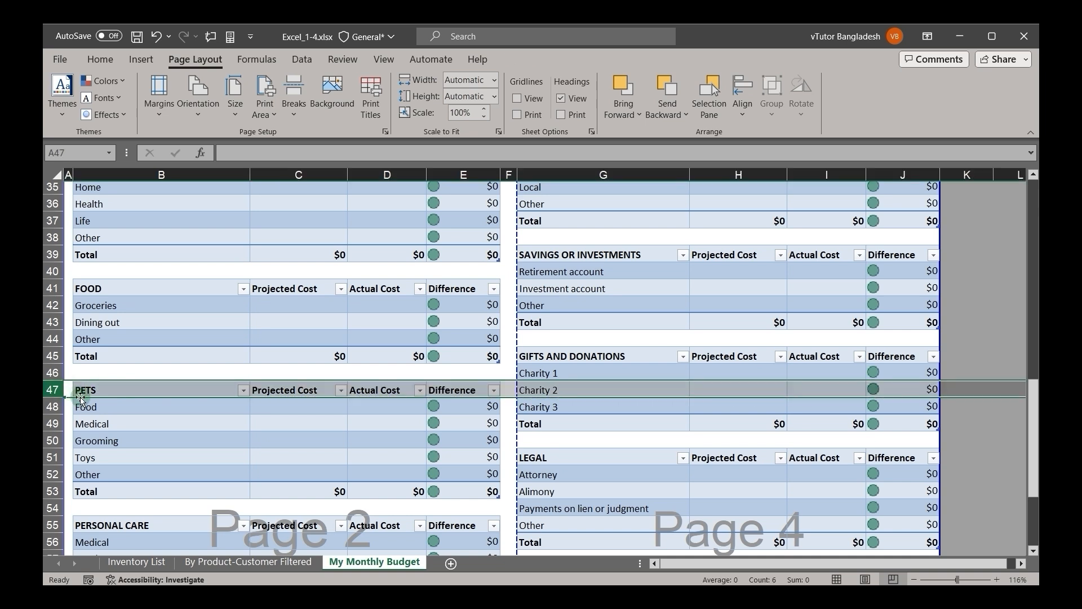
click(294, 102)
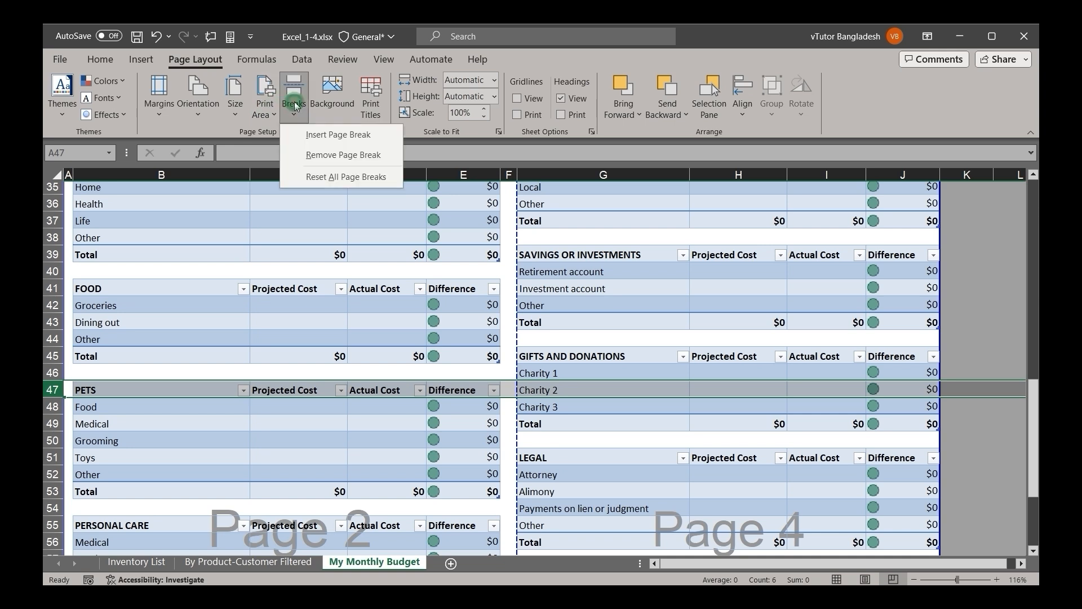
click(320, 135)
click(223, 456)
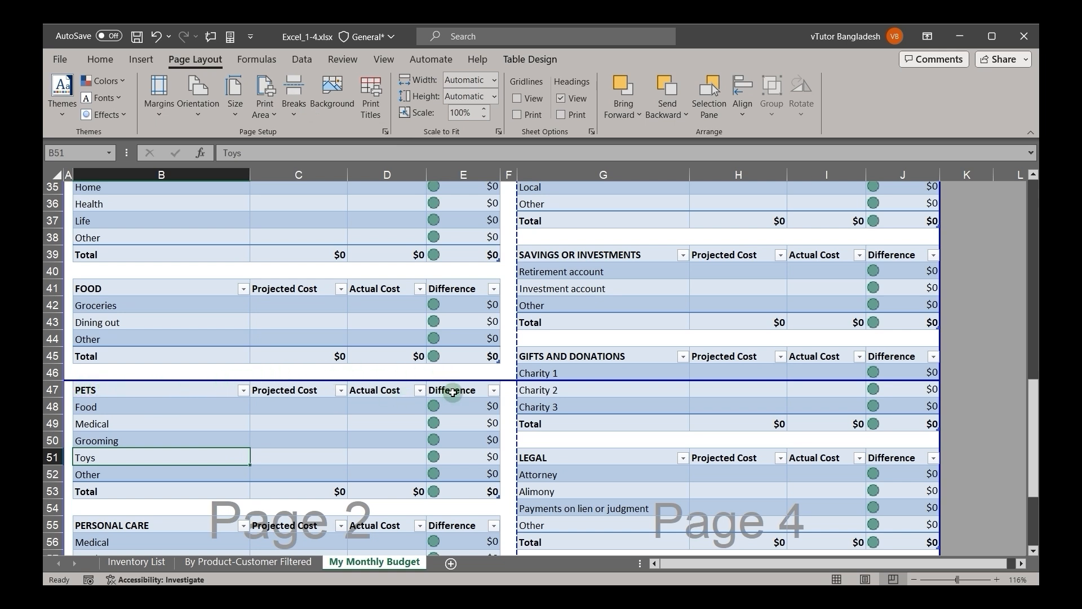
scroll(453, 391, down, 6)
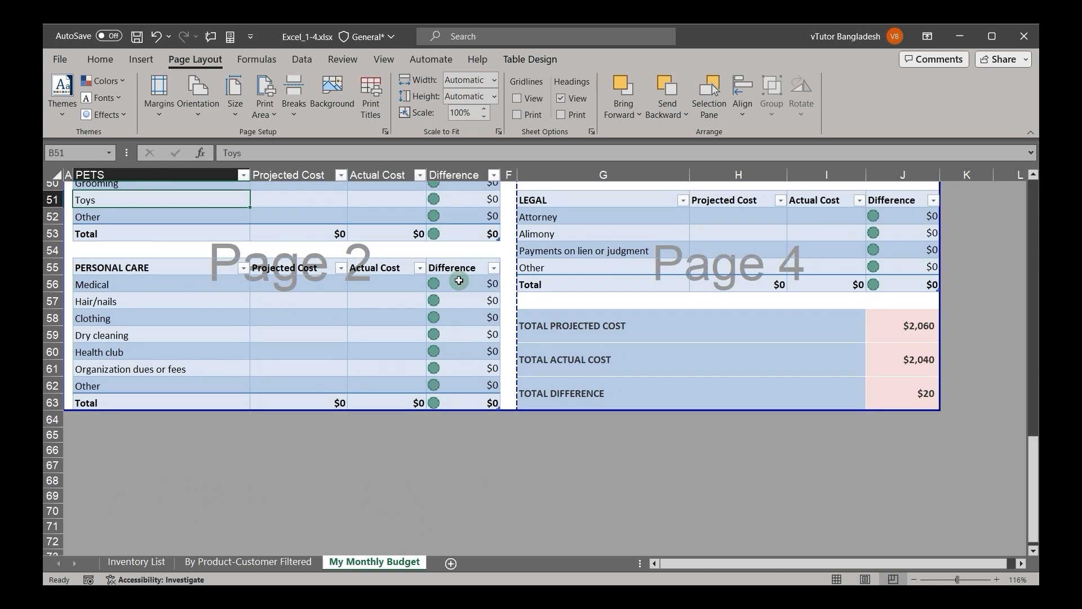
scroll(459, 280, up, 7)
scroll(459, 280, up, 10)
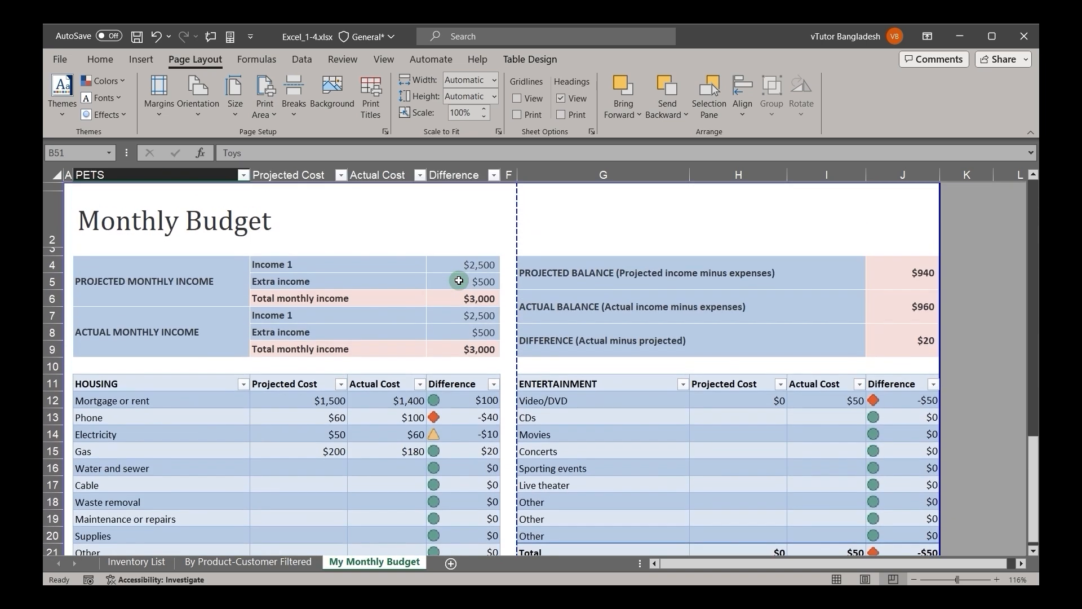
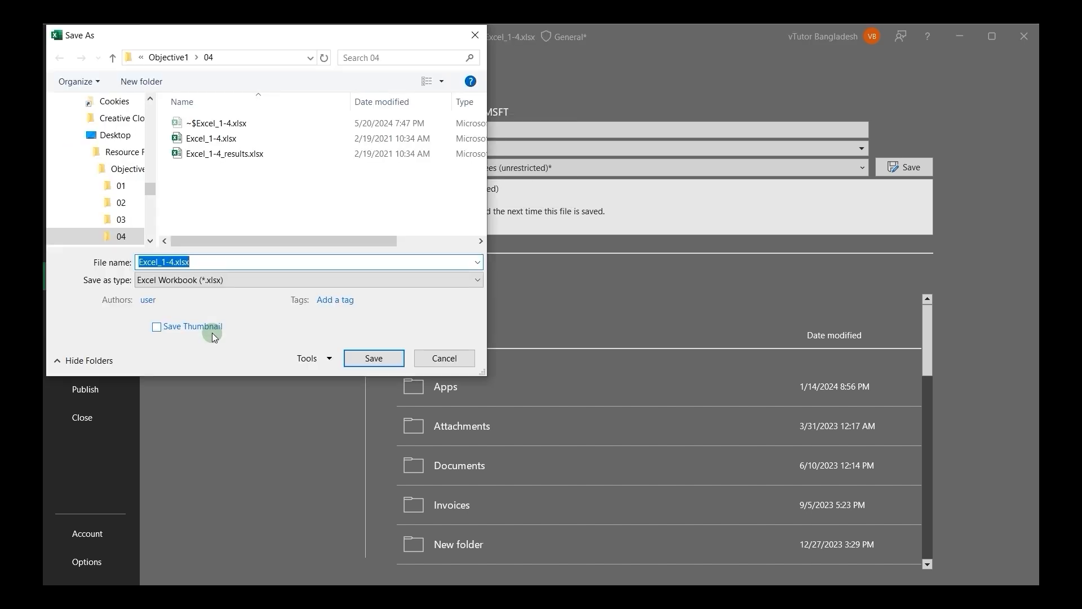
Step: Look through the file types available for saving the workbook and choose PDF (*.pdf)
click(163, 280)
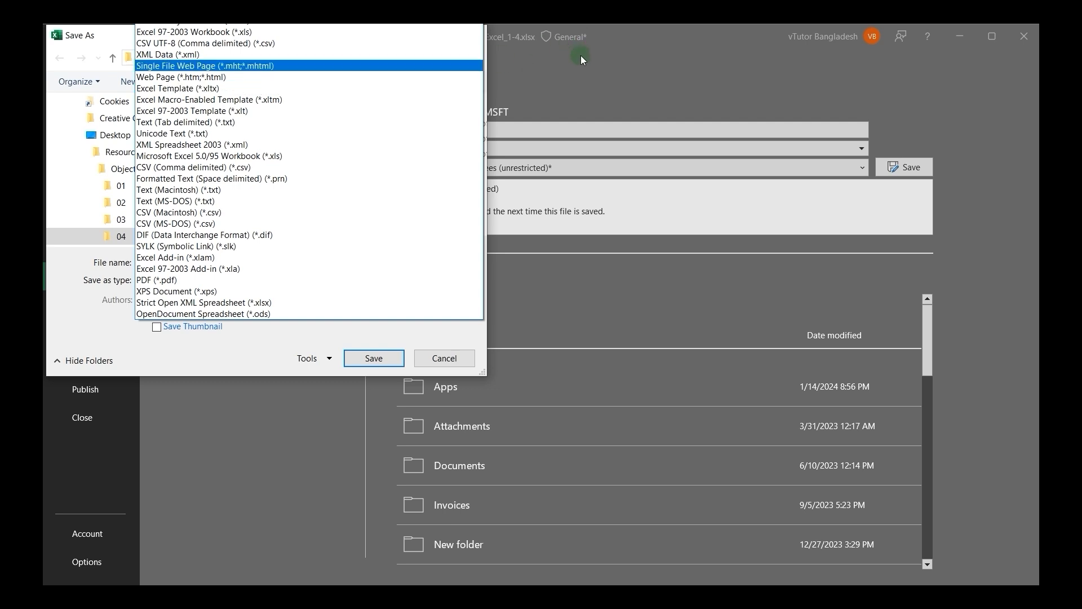
click(120, 35)
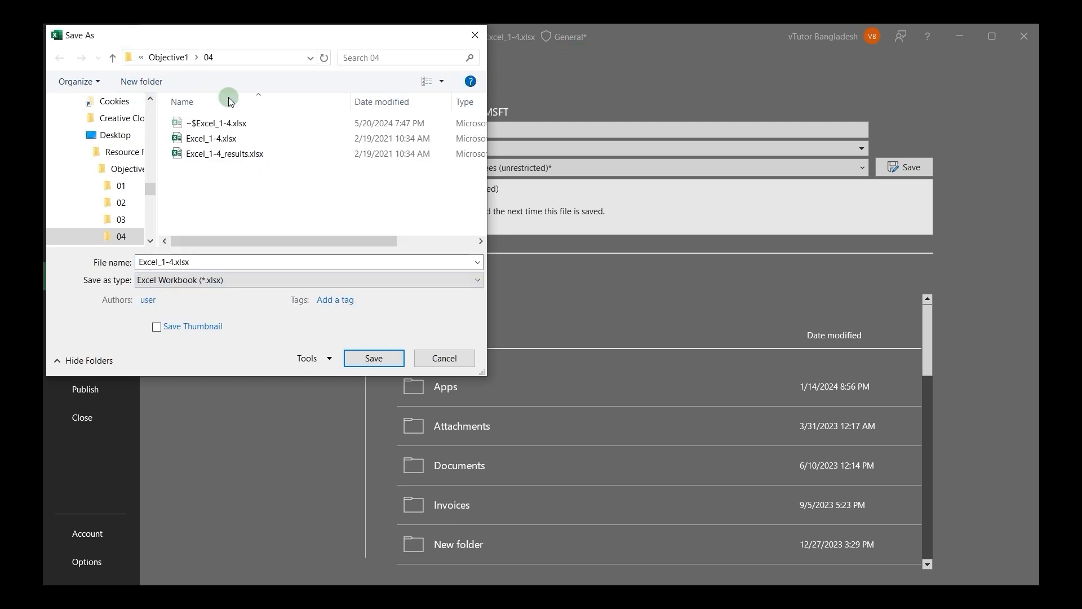
drag(282, 35, 439, 129)
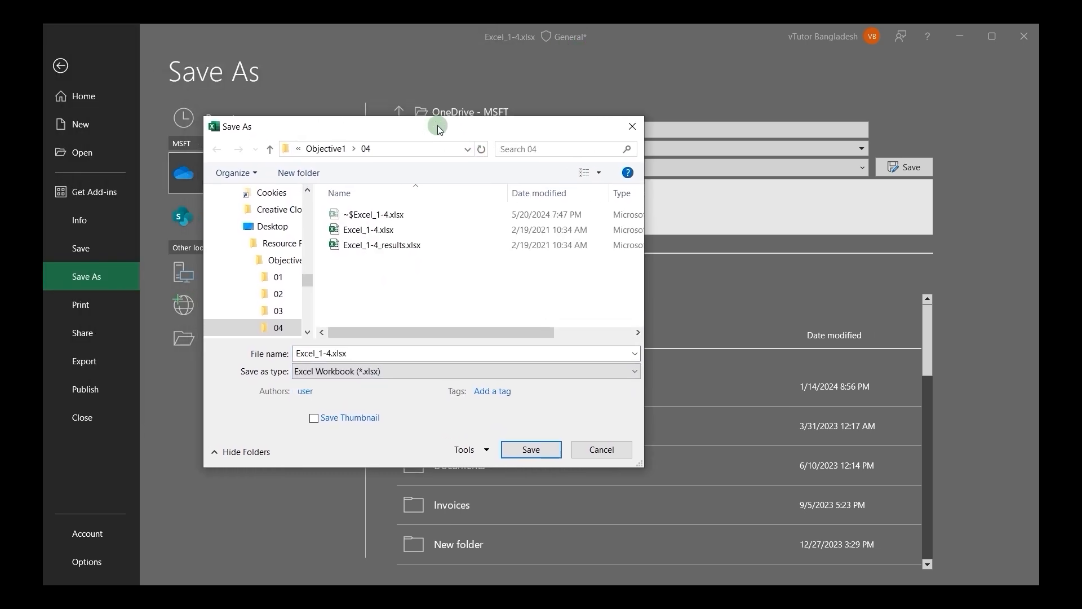
click(387, 375)
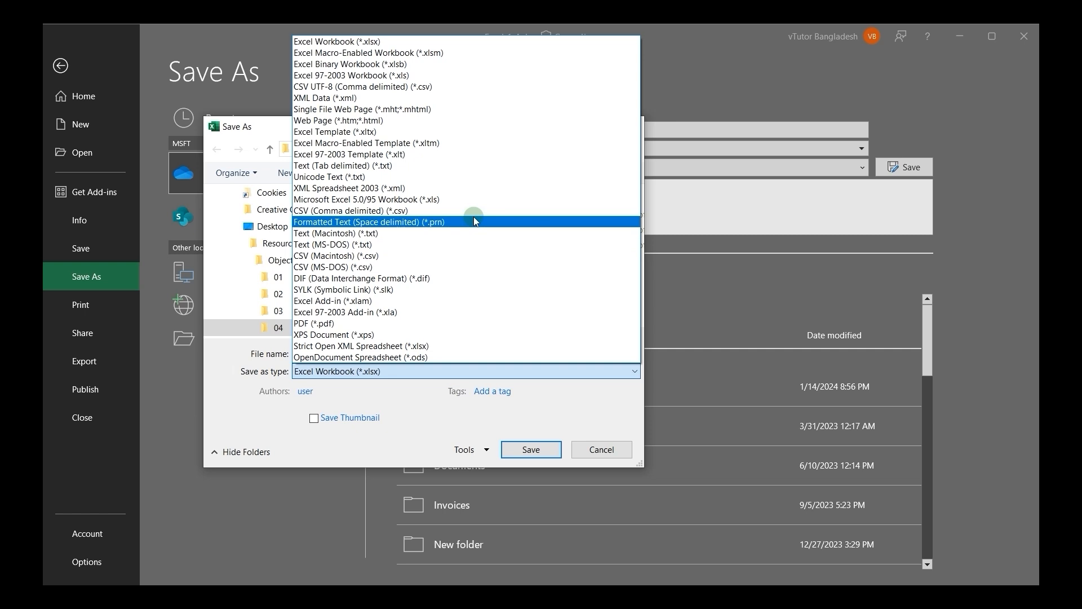
click(312, 323)
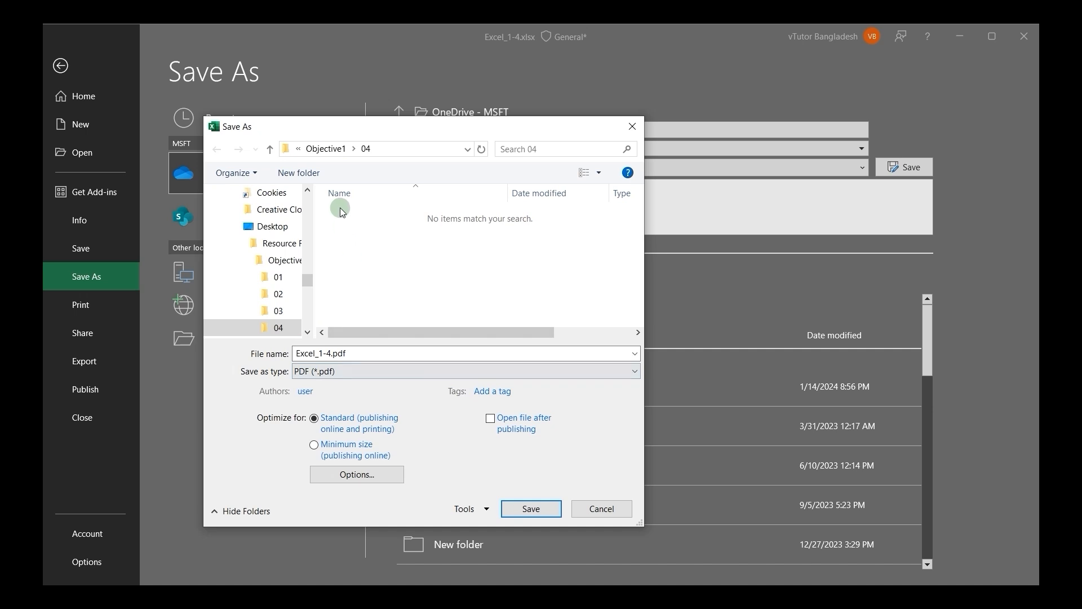
Step: Choose the Resource File folder on the Desktop as the save location, keeping the file name Excel_1-4.pdf
click(275, 228)
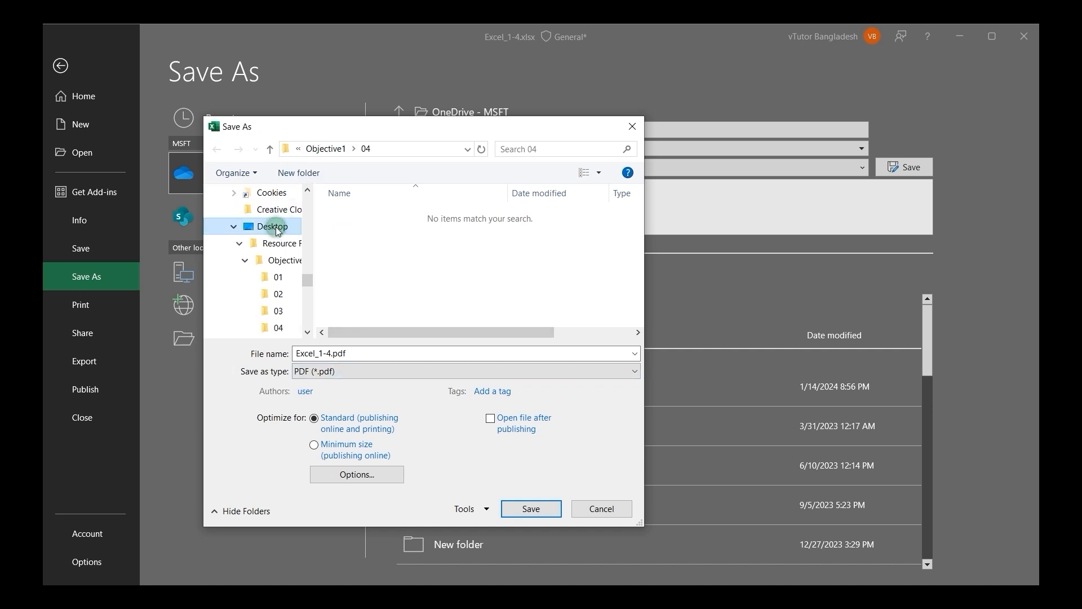
click(366, 211)
double_click(366, 212)
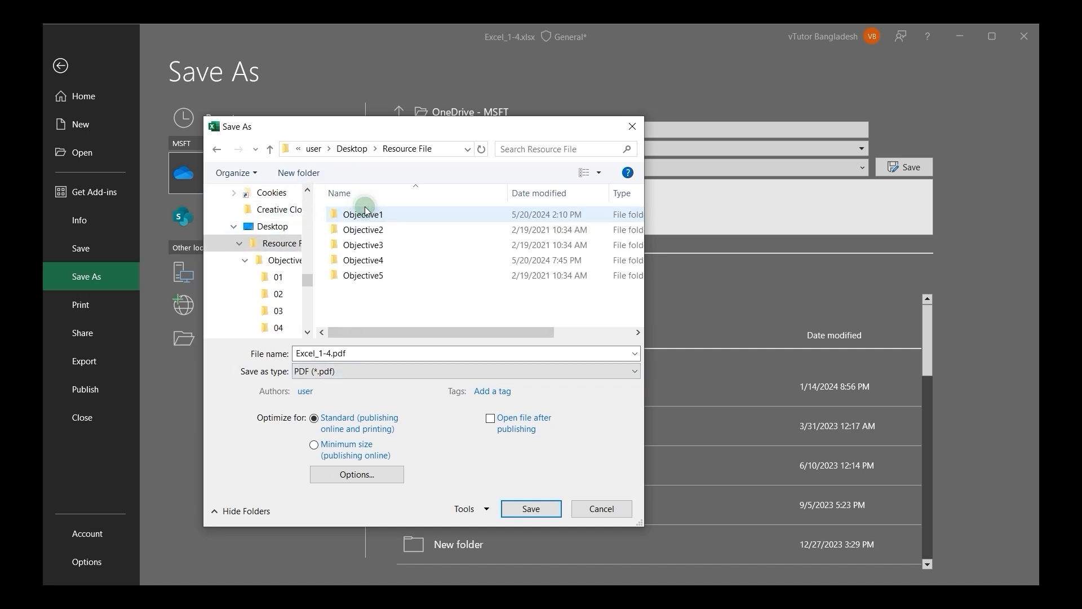
click(301, 354)
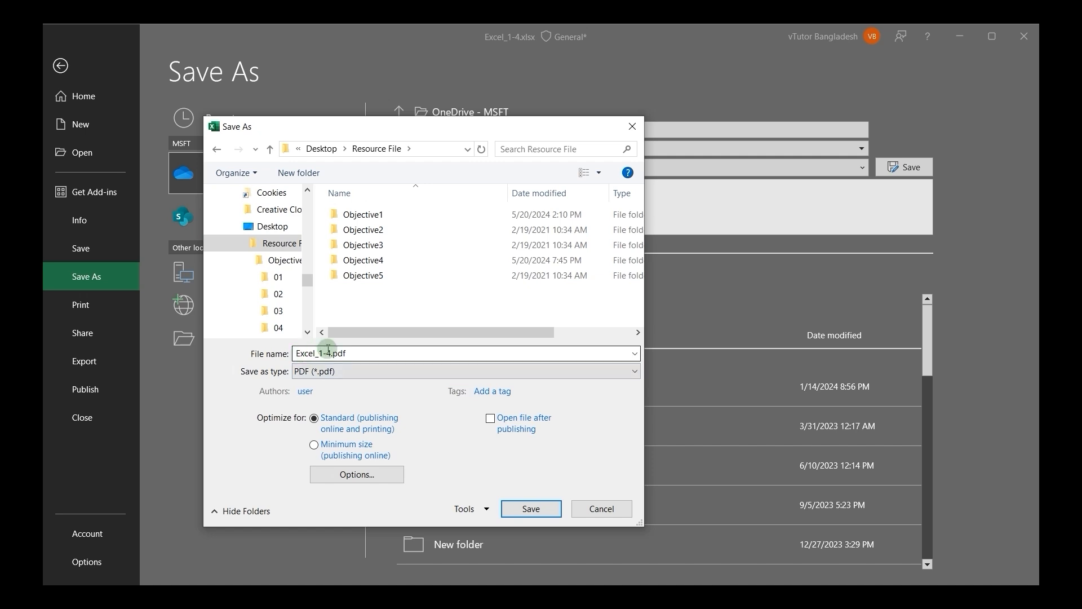
click(348, 351)
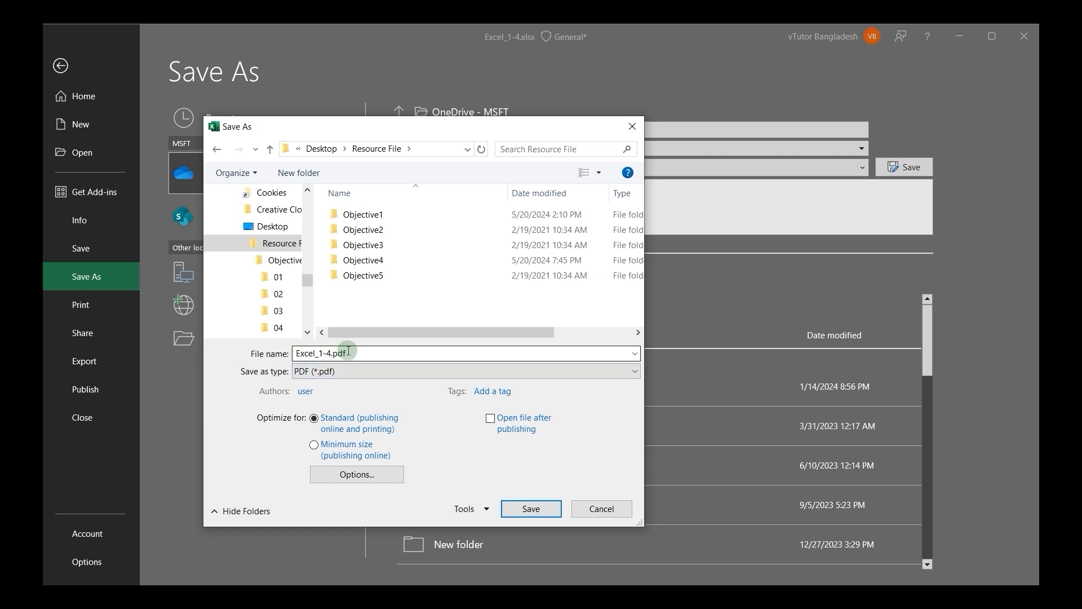
Step: Review the PDF publishing options, keeping all pages of the active sheet, and save the PDF
click(342, 475)
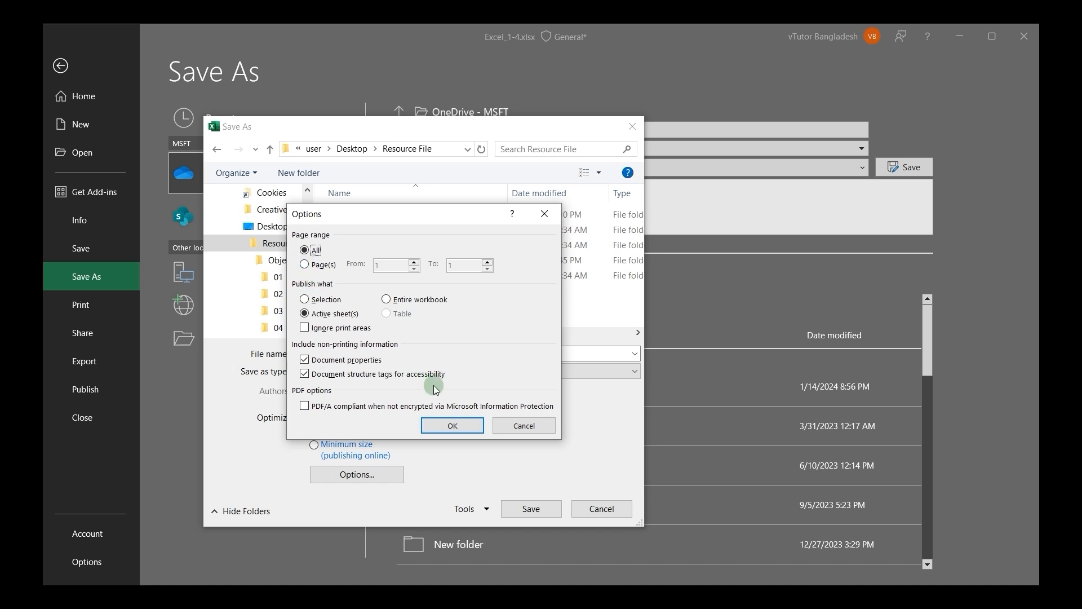
click(451, 426)
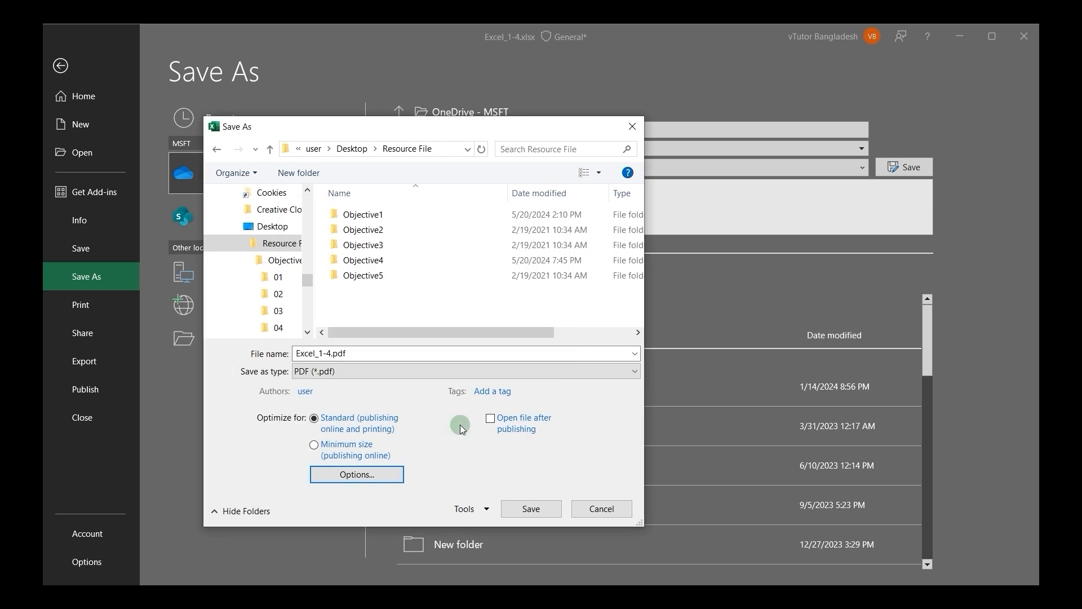
click(529, 508)
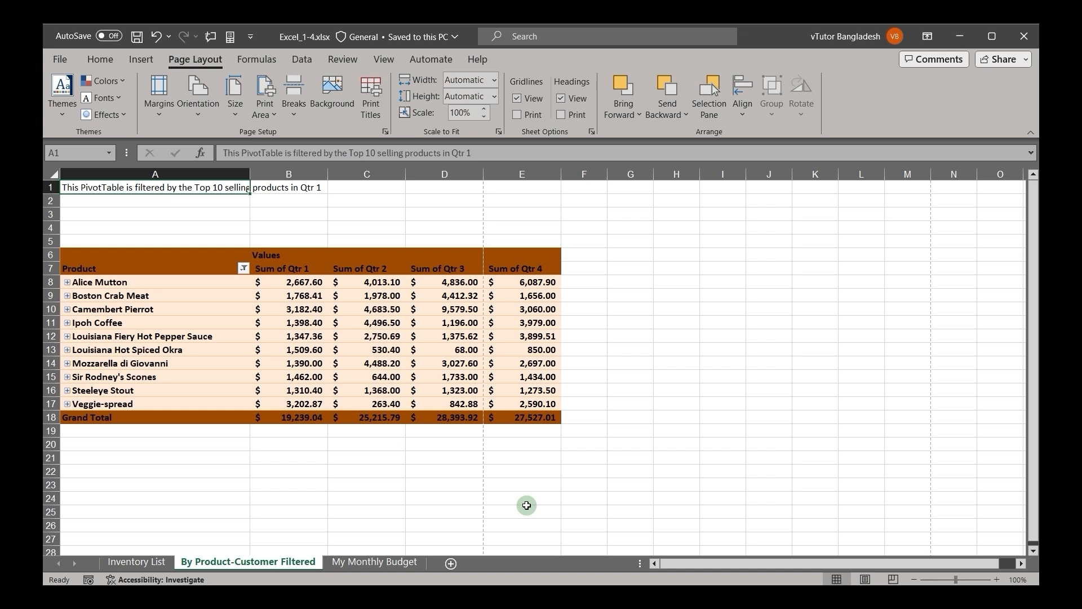
Step: Start exporting the By Product-Customer Filtered sheet as a PDF/XPS document and set the file type to PDF (*.pdf)
click(58, 67)
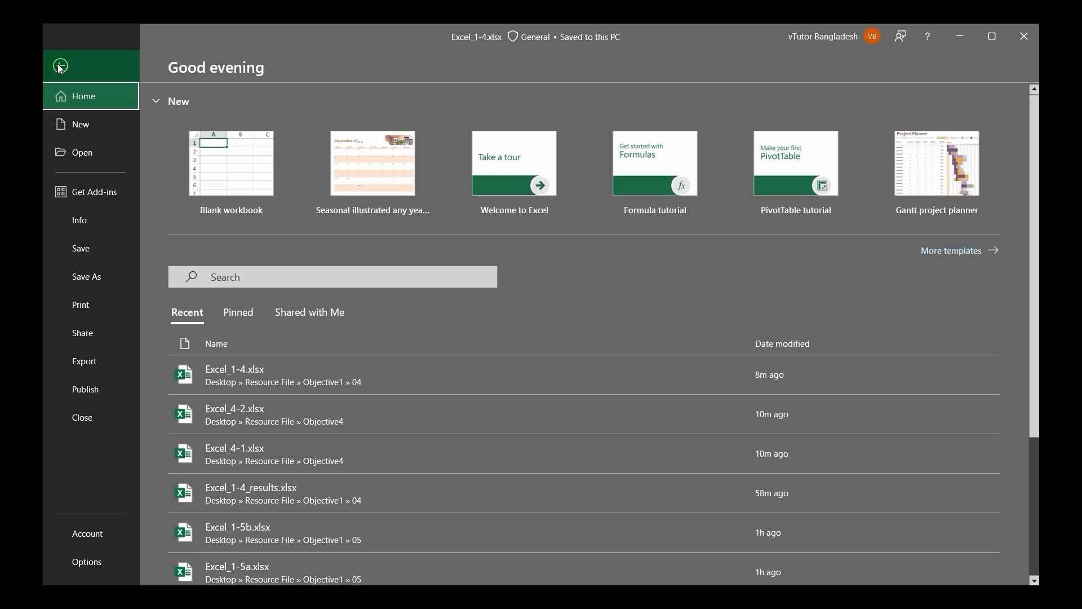
click(86, 366)
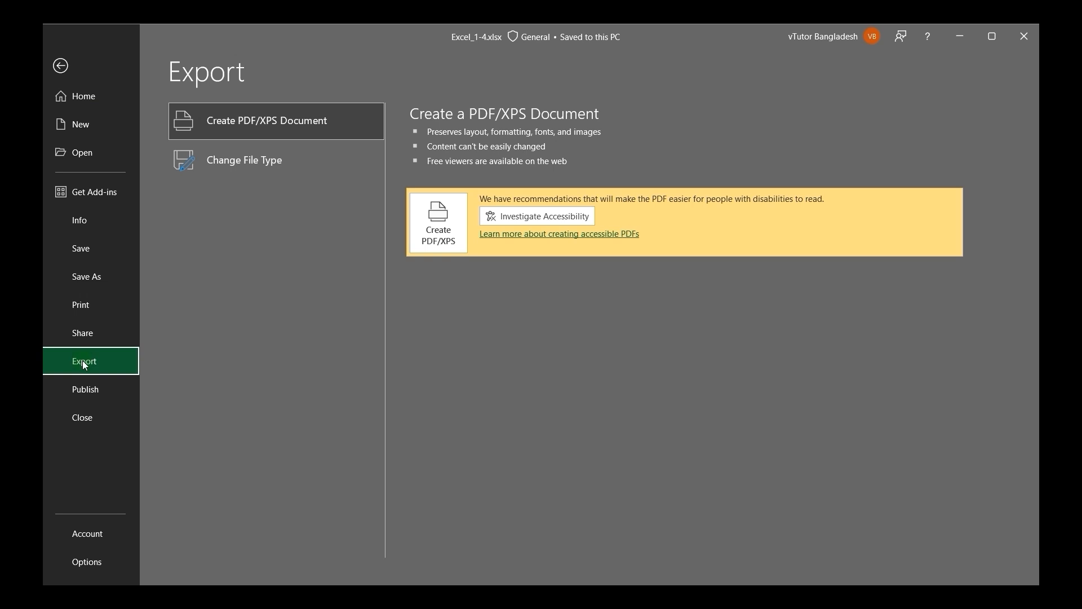
click(216, 113)
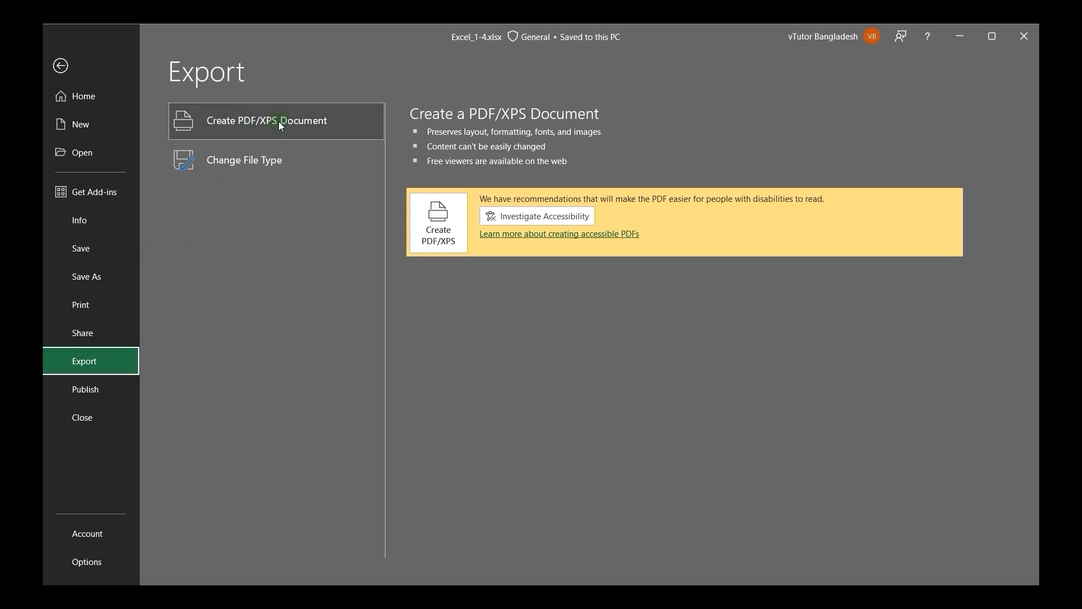
click(443, 224)
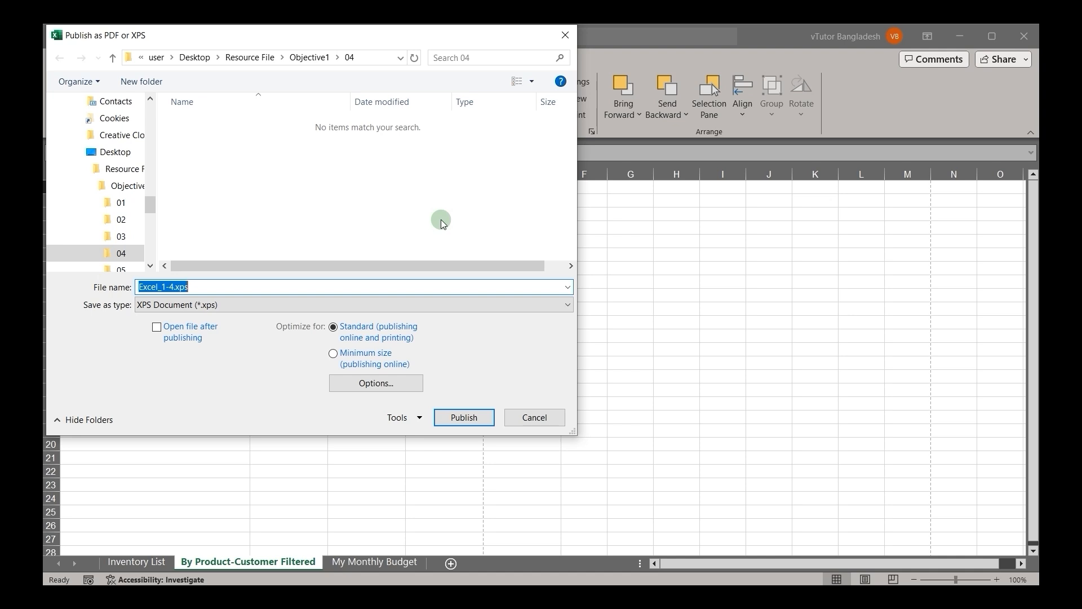
click(161, 304)
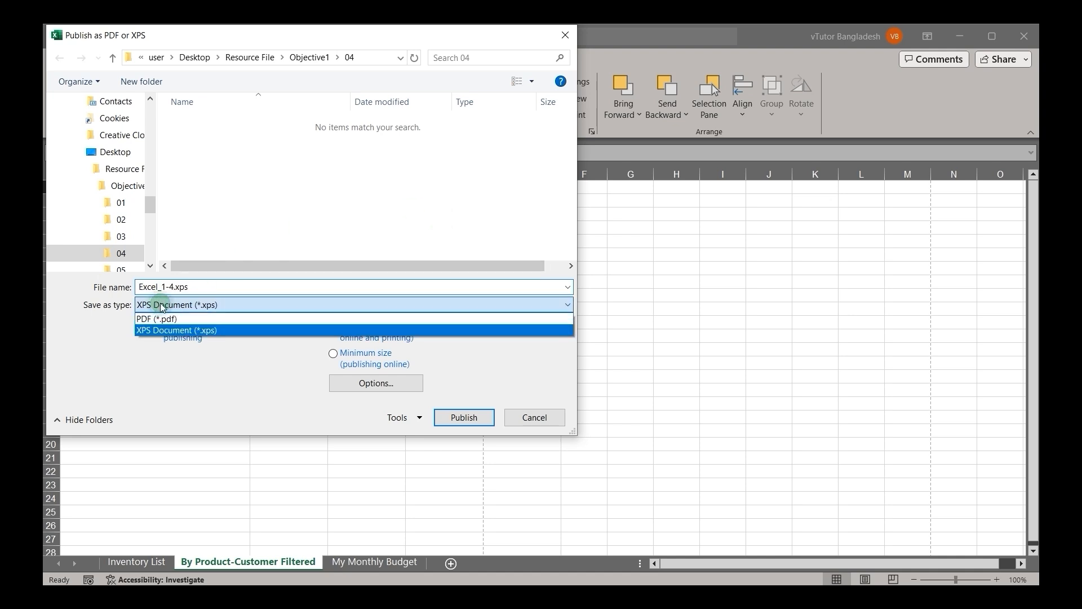
click(161, 319)
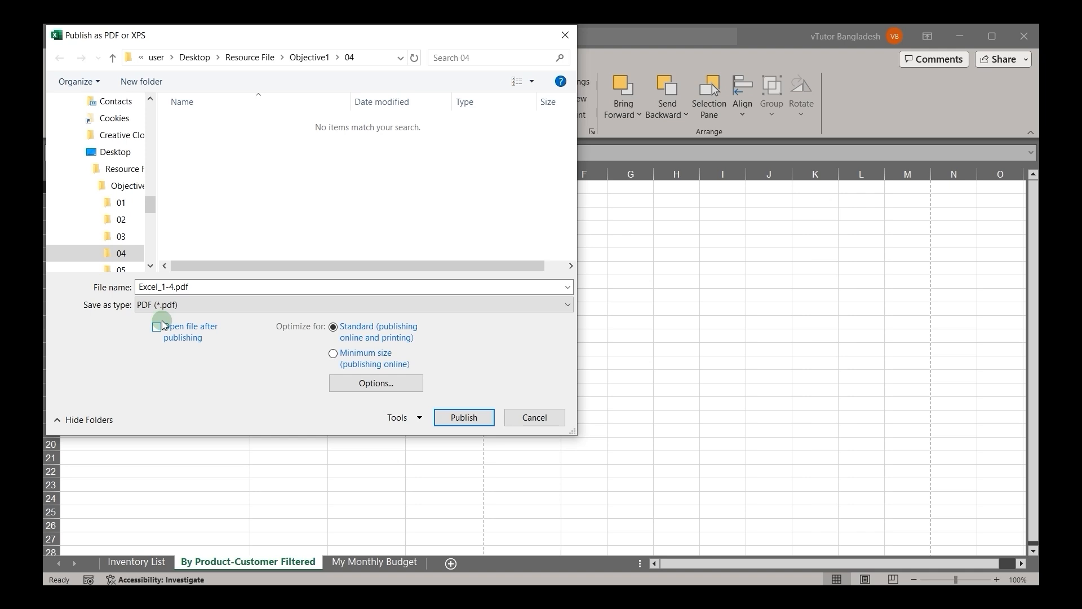
Step: Choose the Resource File folder for the exported PDF and name the file report
click(243, 58)
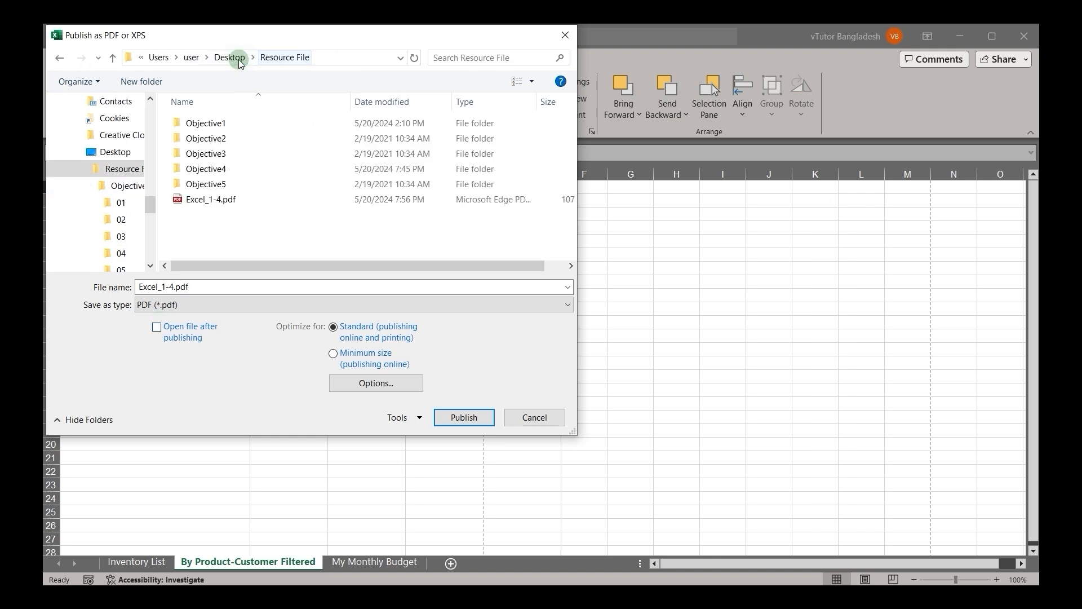
drag(149, 286, 187, 289)
text(report)
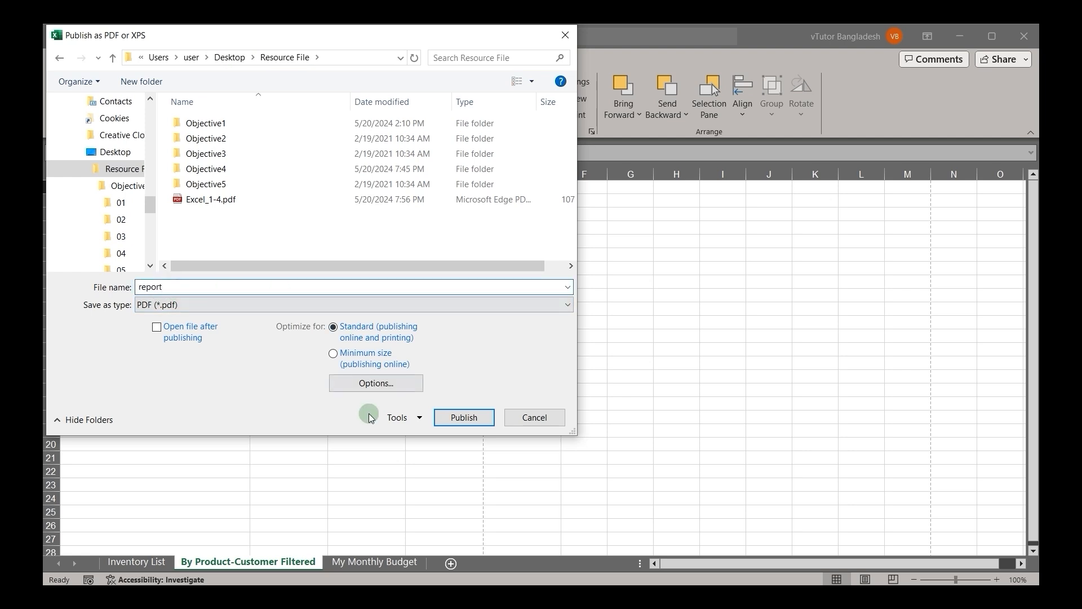
Step: Limit the export to page 1, exclude document properties and accessibility structure tags, and publish the PDF
click(367, 382)
click(194, 173)
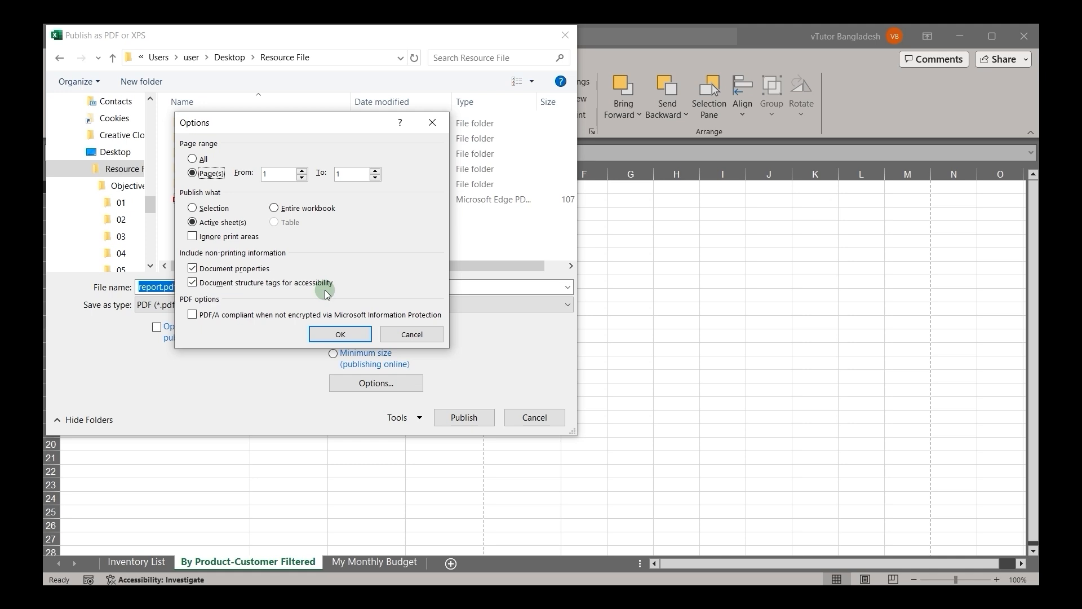
click(192, 269)
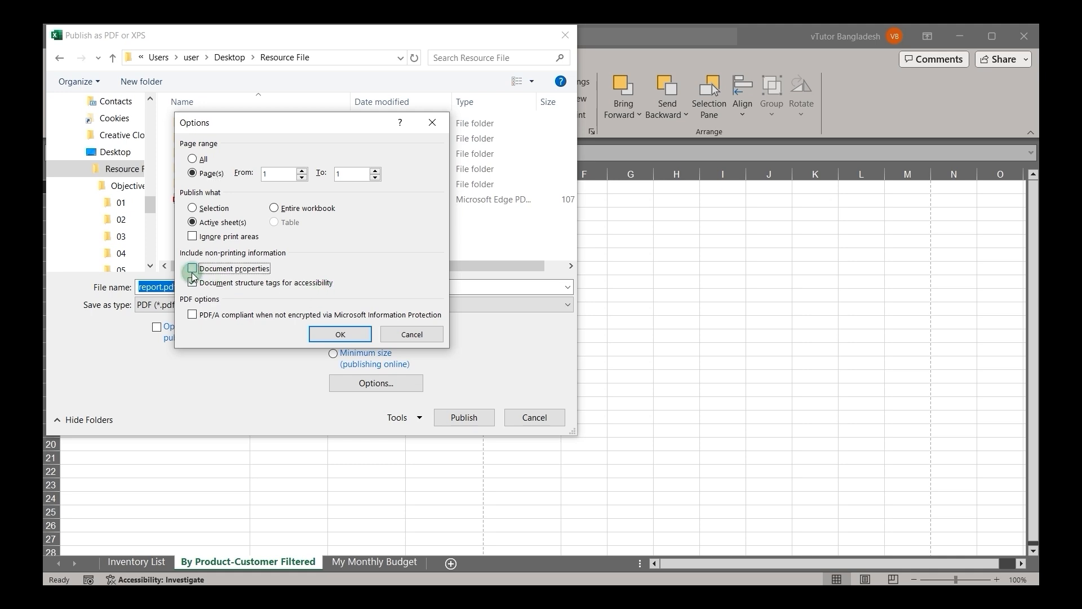
click(192, 283)
click(355, 332)
click(469, 422)
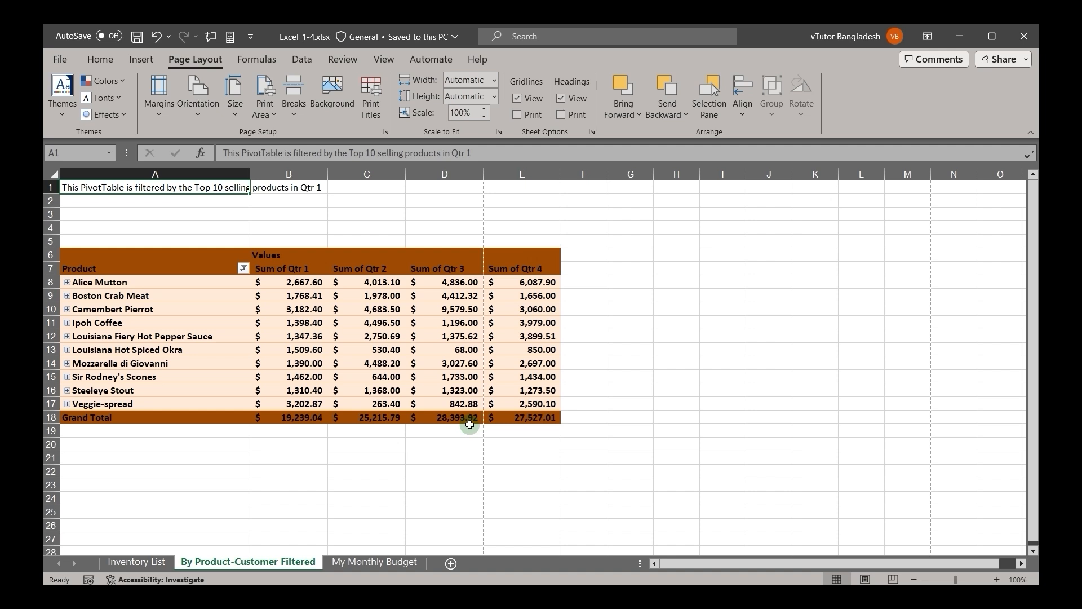
Step: Examine the Change File Type export options and the formats offered by Save as Another File Type, then close without saving
click(61, 59)
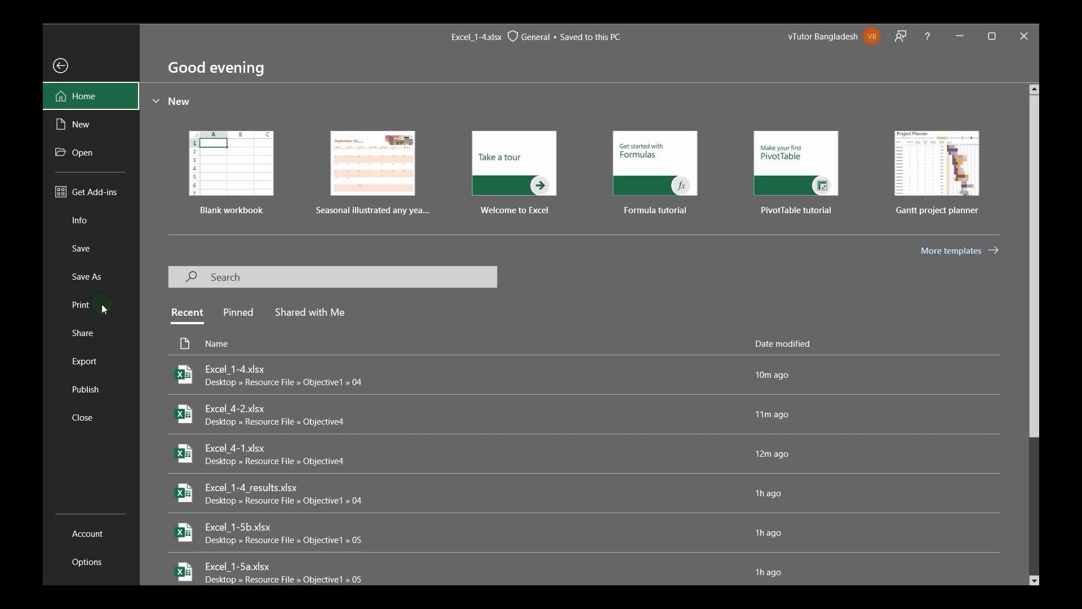
click(89, 367)
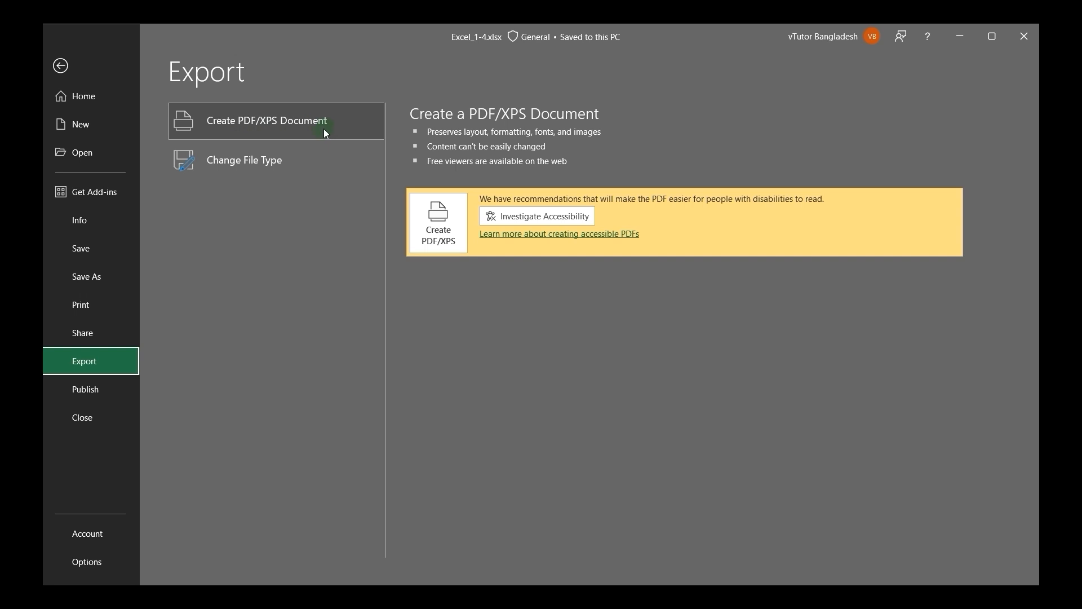
click(236, 163)
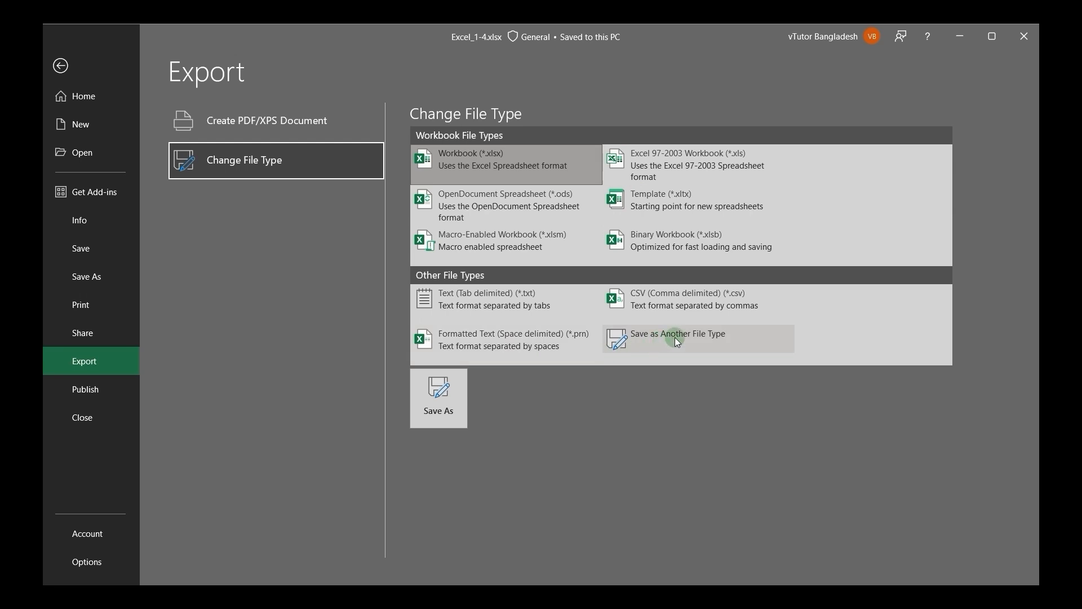
click(632, 342)
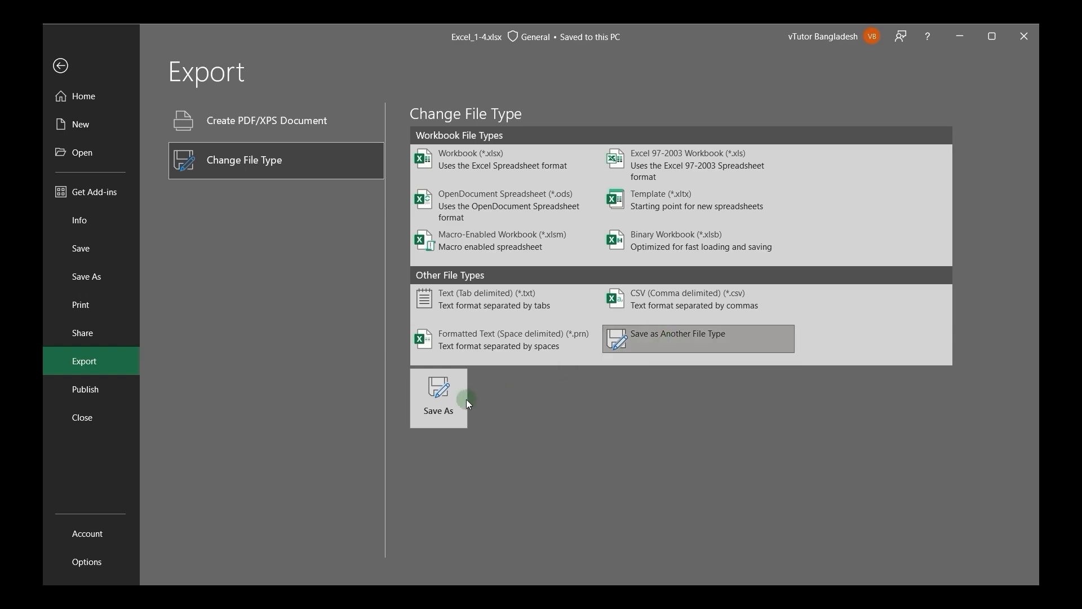
click(441, 404)
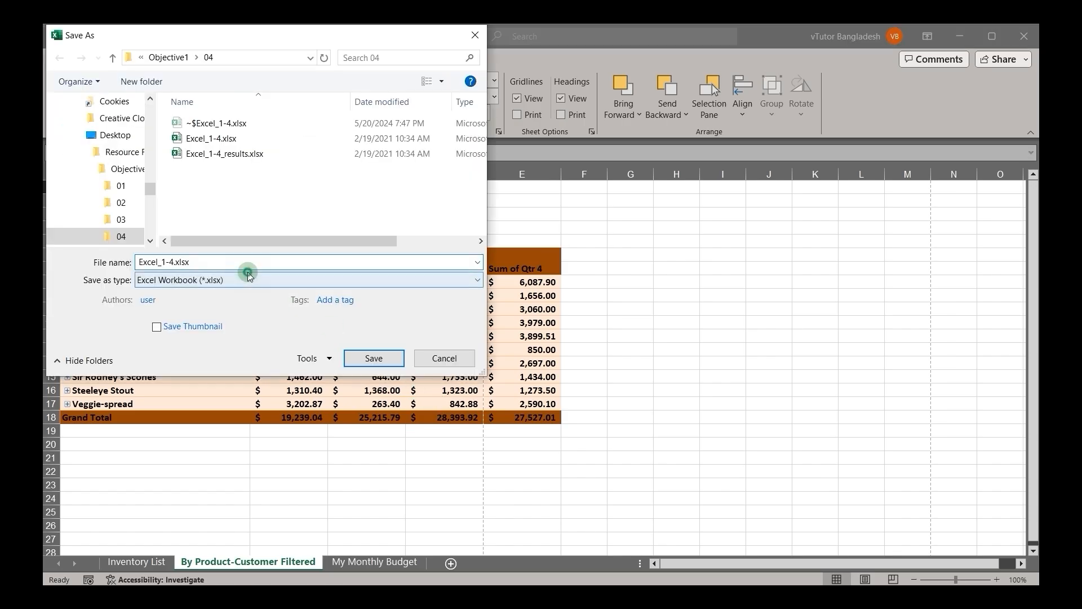
click(249, 277)
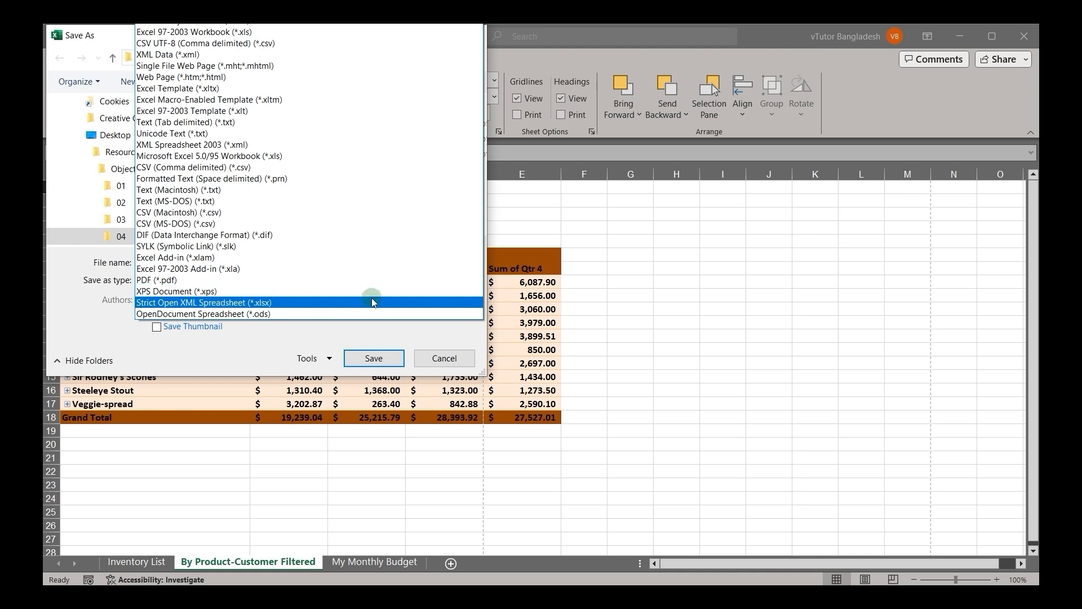
click(432, 362)
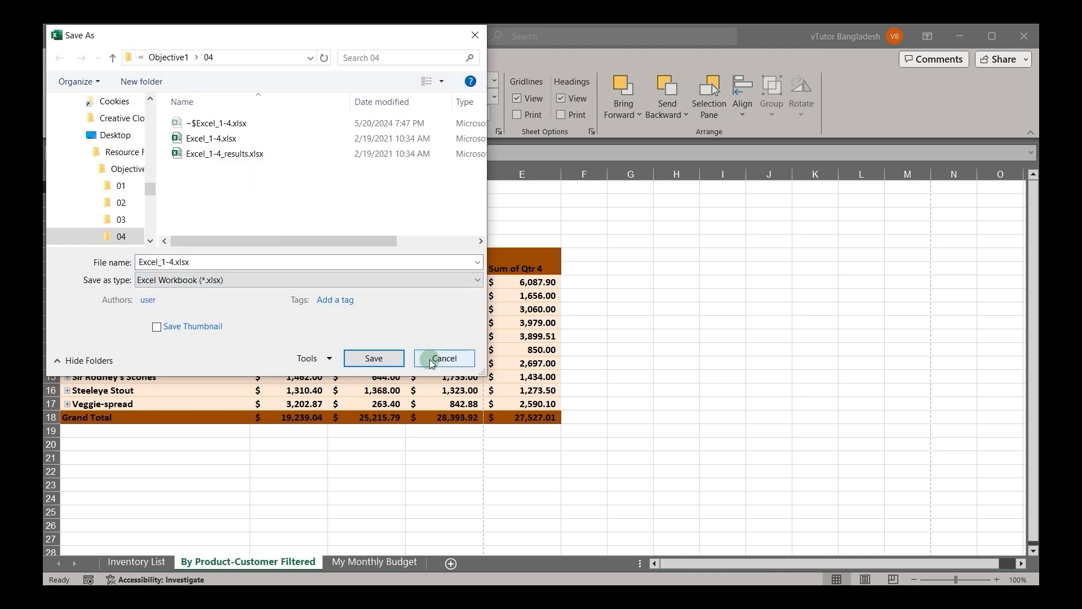
click(432, 359)
Step: Look over the Publish to Power BI options and return to the worksheet
click(56, 59)
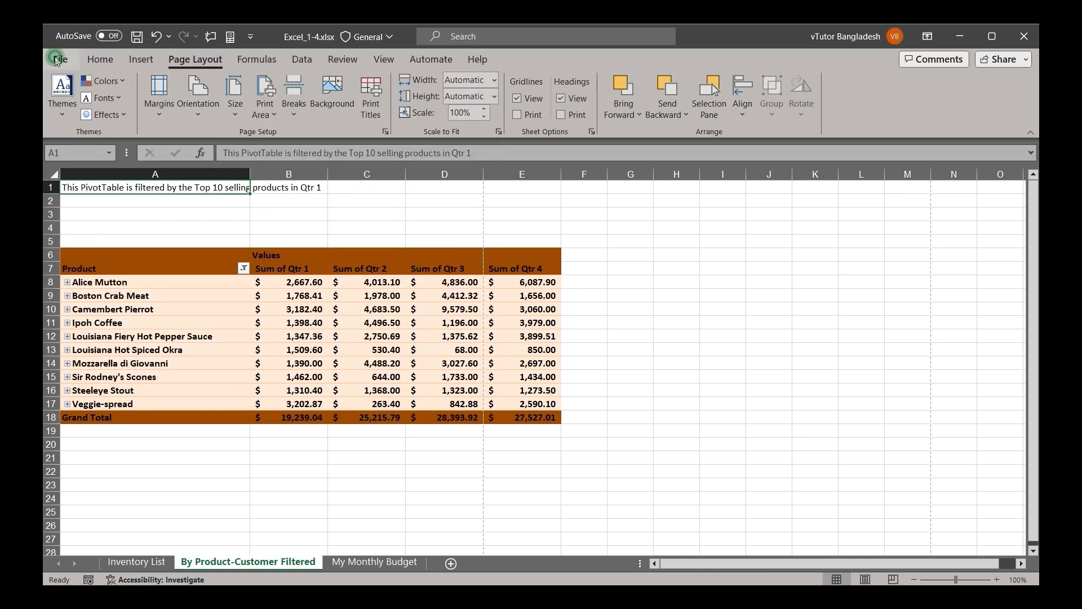
click(93, 385)
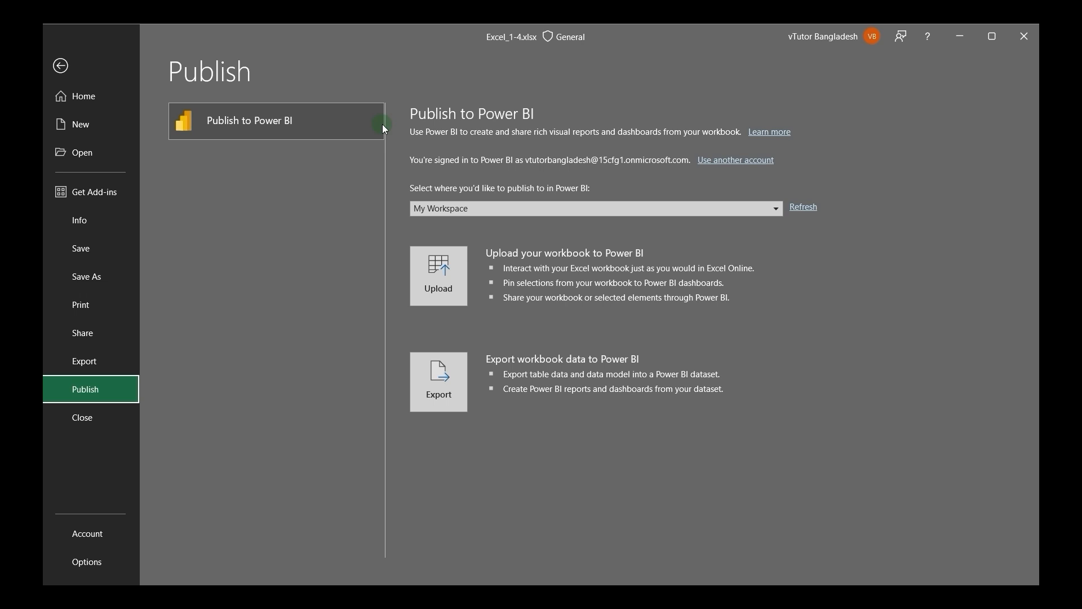
click(61, 66)
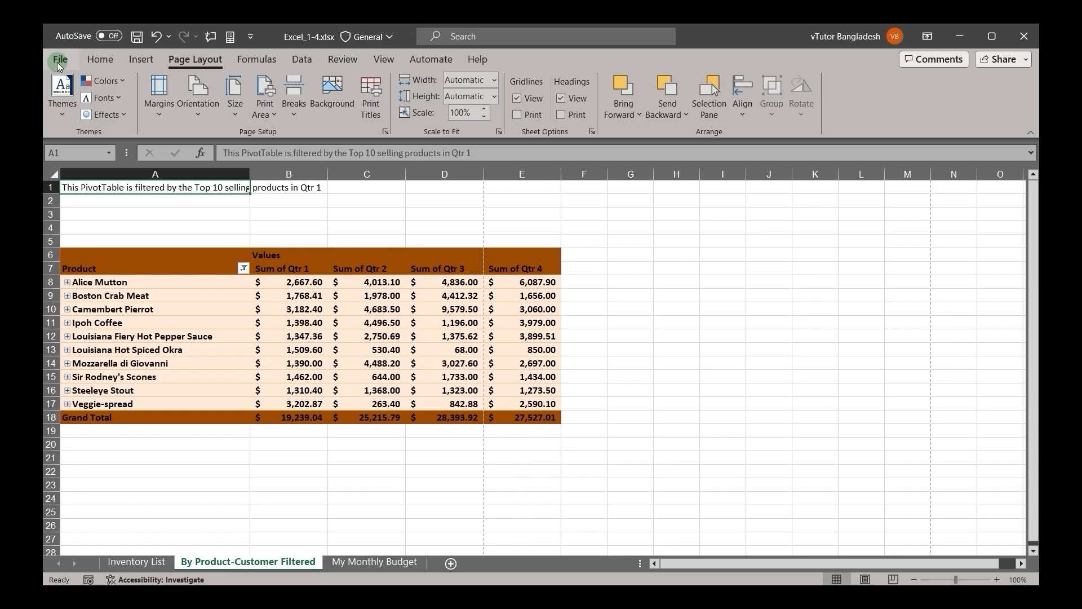
Step: Browse for a location to save a copy of the workbook and list the available file types
click(59, 63)
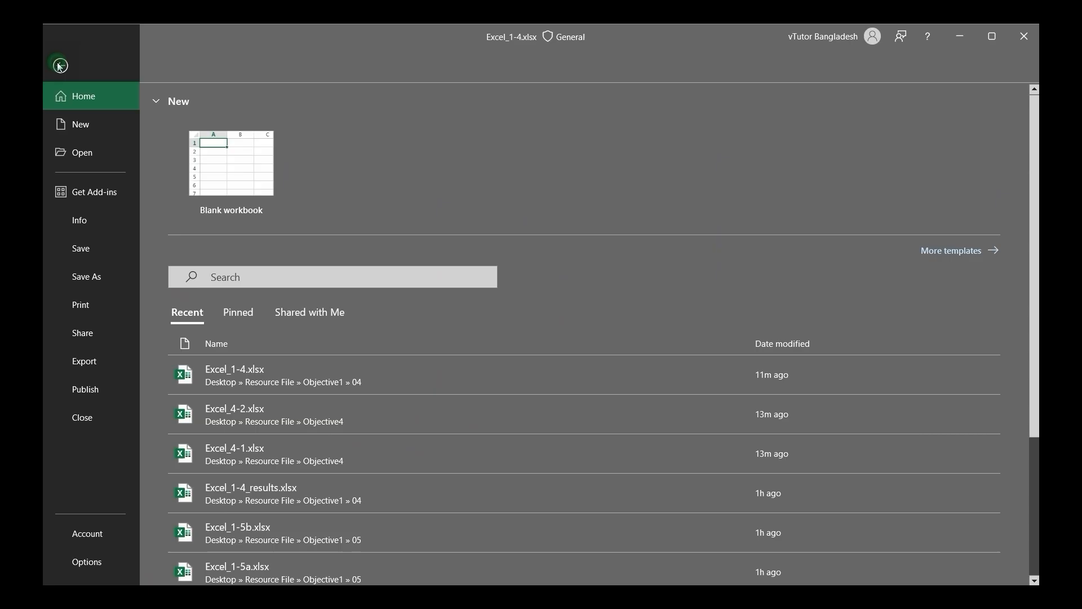
click(93, 276)
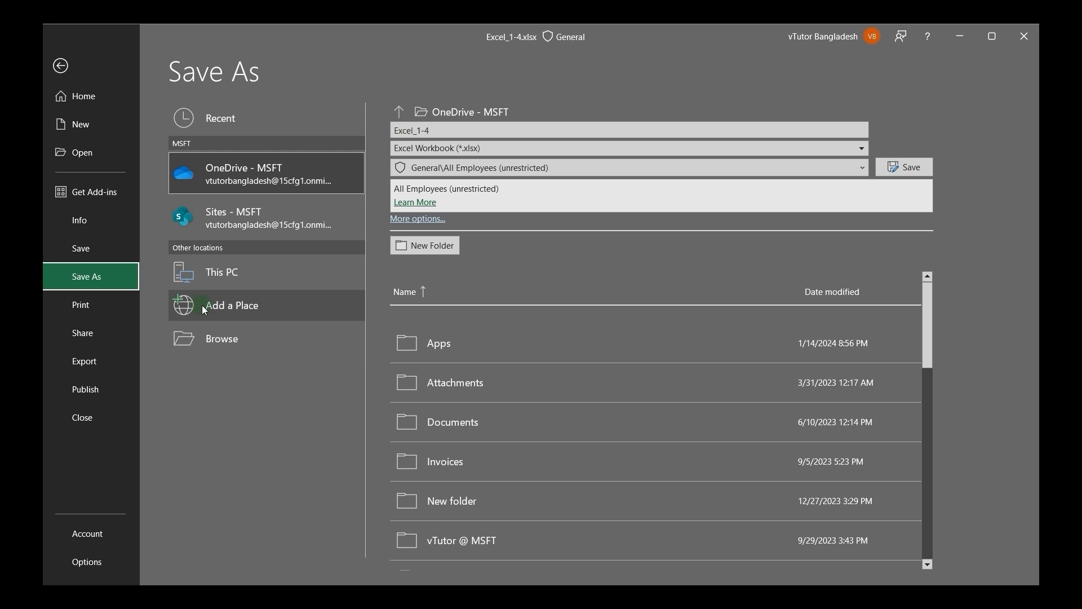
click(220, 340)
click(195, 292)
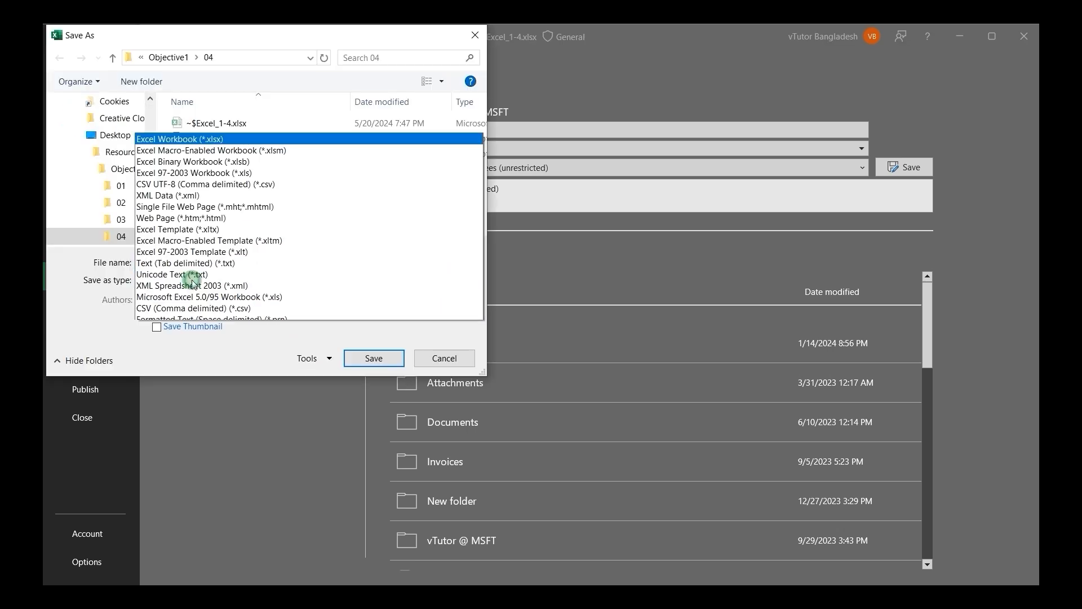
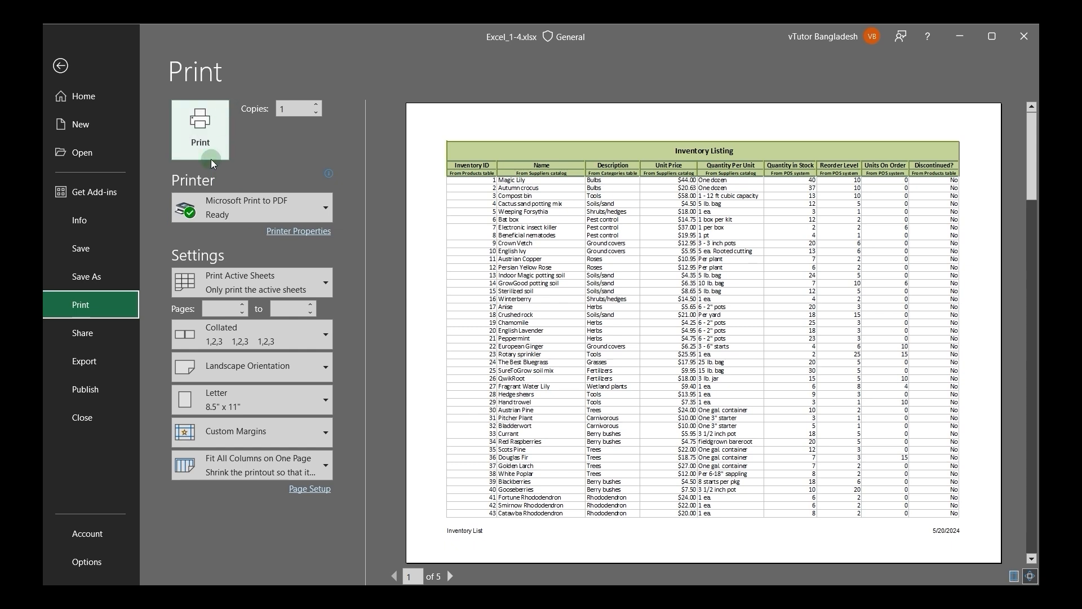
Step: Choose the HP Laser 103 107 108 printer and set the print range to the active sheets only
mouse_move(239, 217)
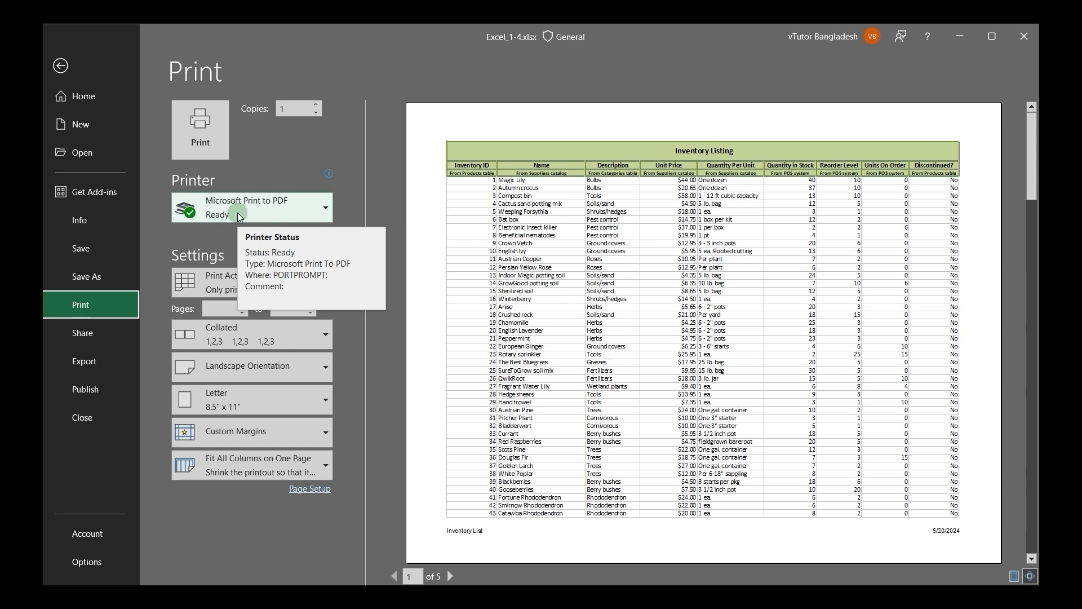
click(238, 212)
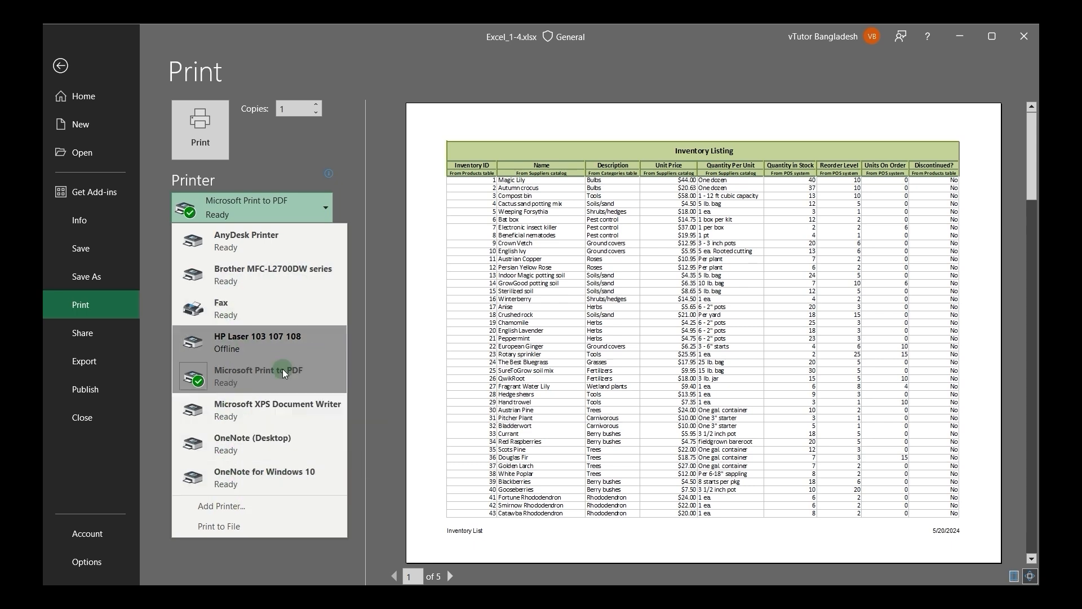
click(242, 351)
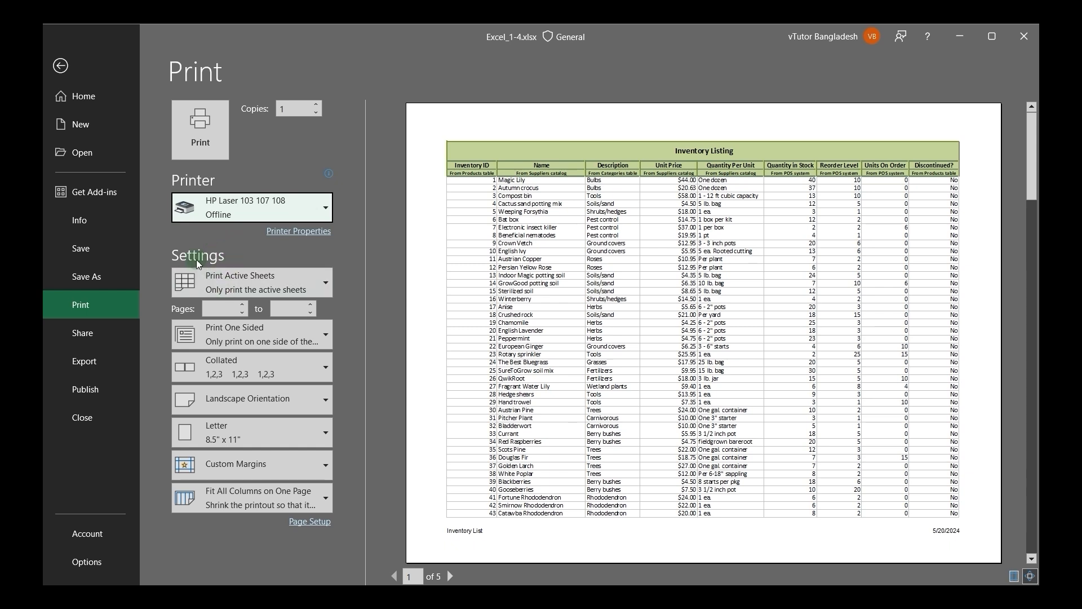
click(234, 283)
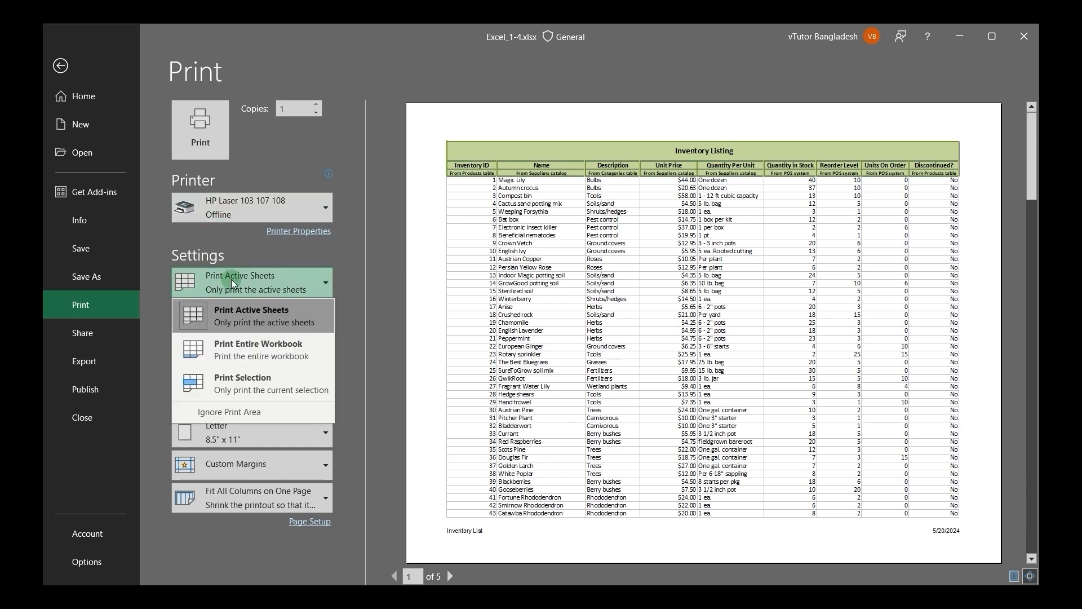
click(232, 316)
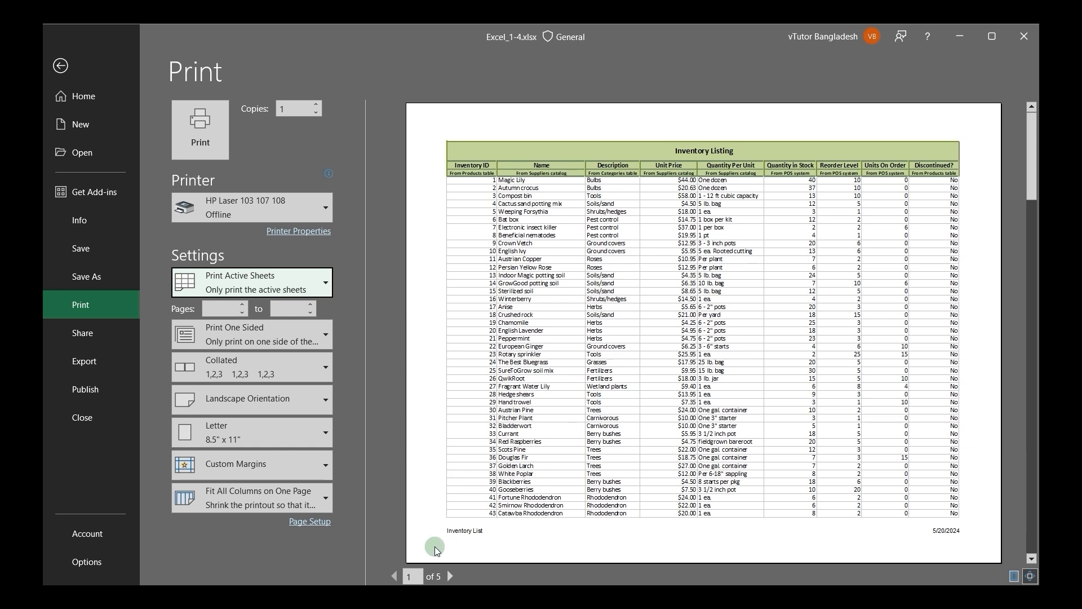
Step: Page through the print preview of the active inventory sheet up to its last page and back
click(451, 576)
click(450, 576)
click(451, 576)
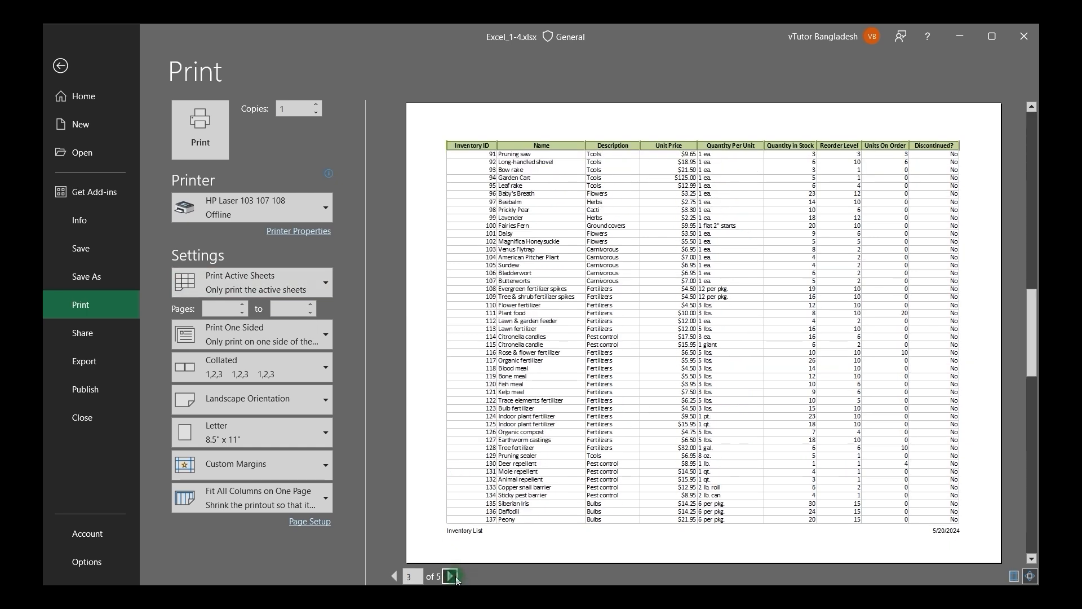
click(450, 576)
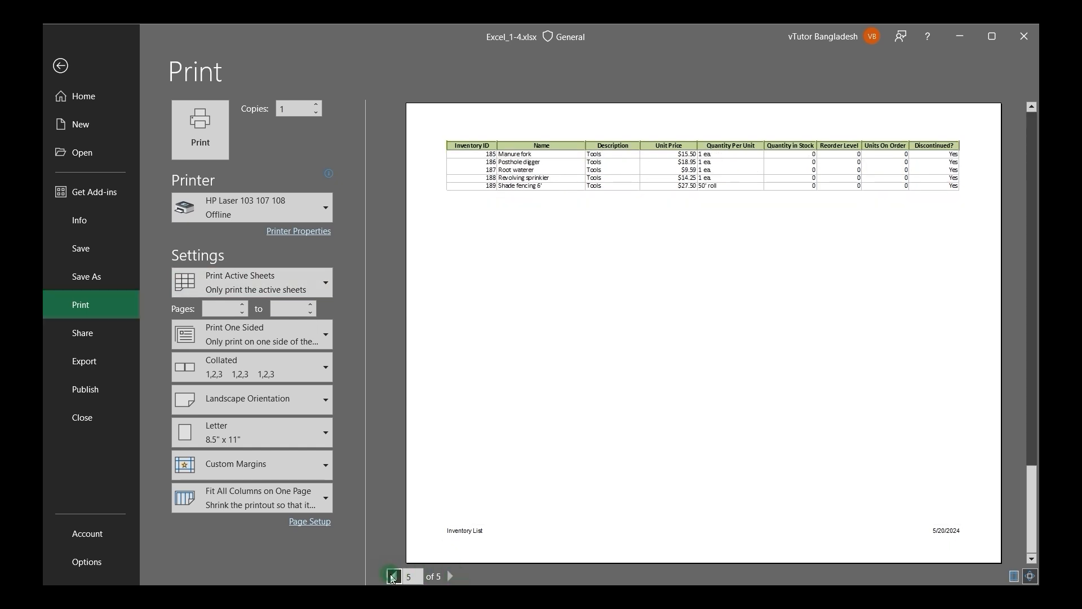
click(394, 576)
click(394, 576)
Step: Set the print range to the entire workbook and page through the preview of its sheets
click(250, 283)
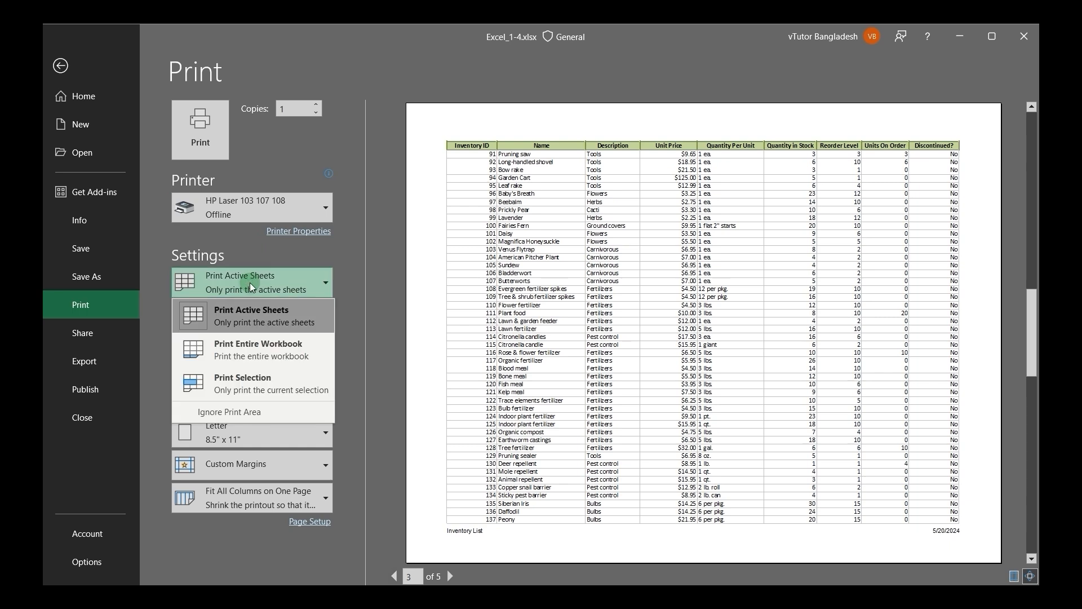
click(251, 364)
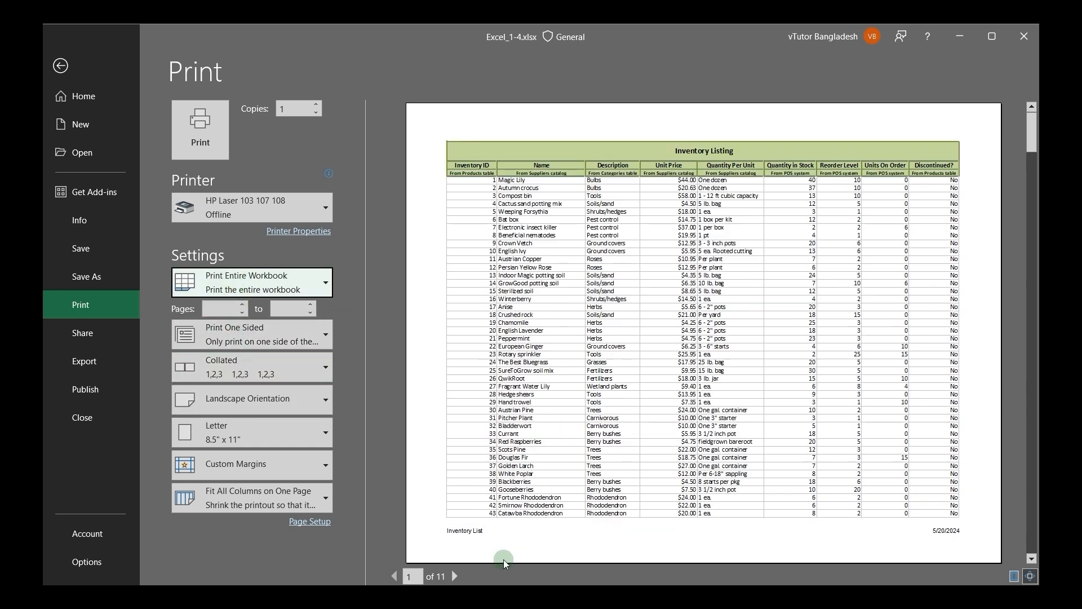
click(456, 575)
click(455, 575)
click(456, 575)
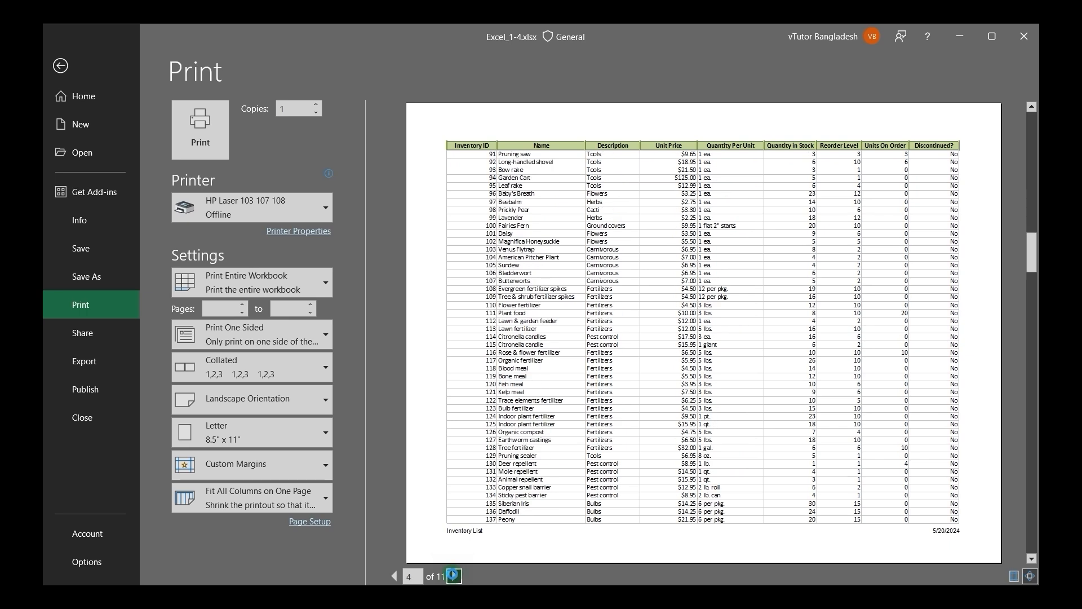
click(456, 575)
click(455, 575)
click(455, 575)
click(456, 575)
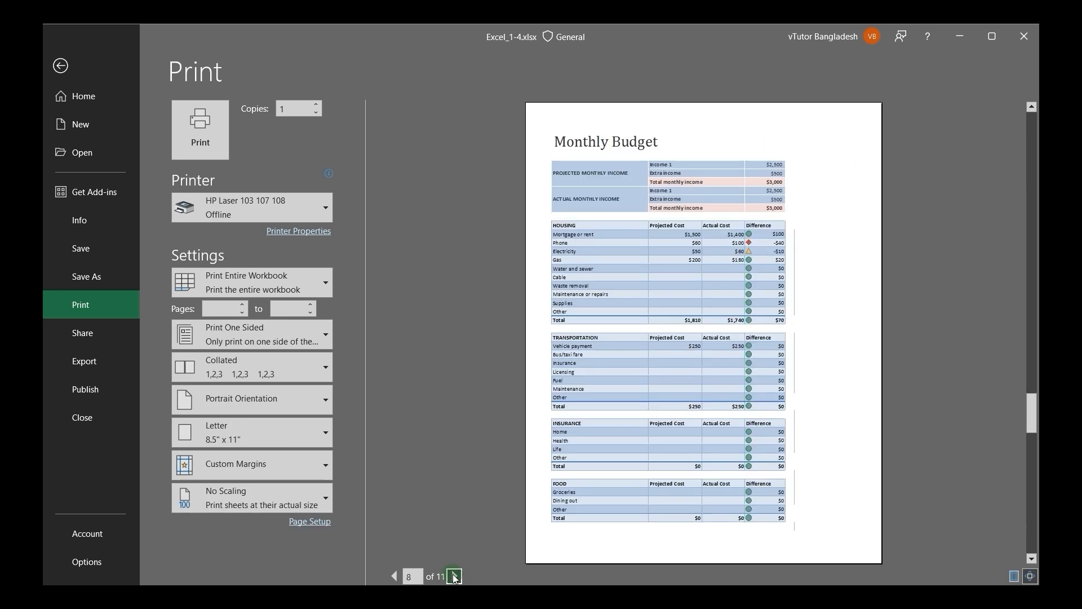
click(394, 576)
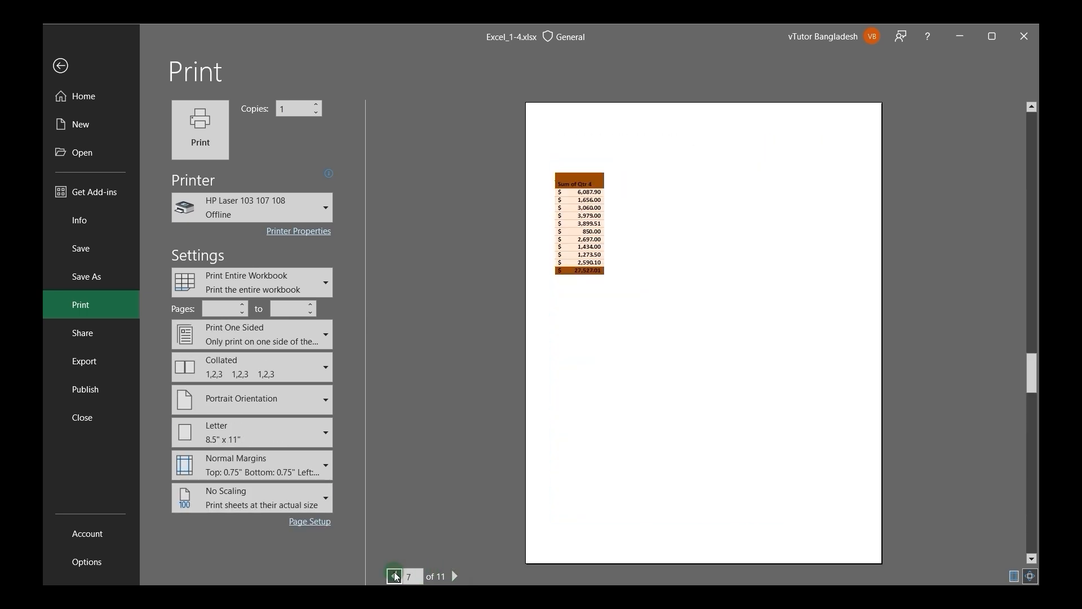
click(394, 575)
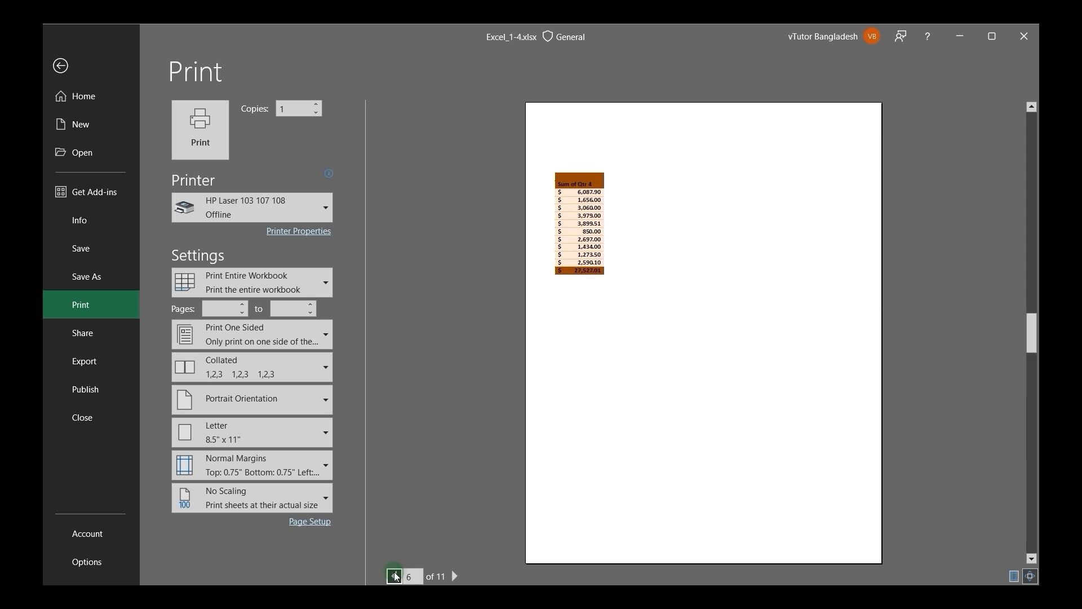
click(394, 575)
click(394, 575)
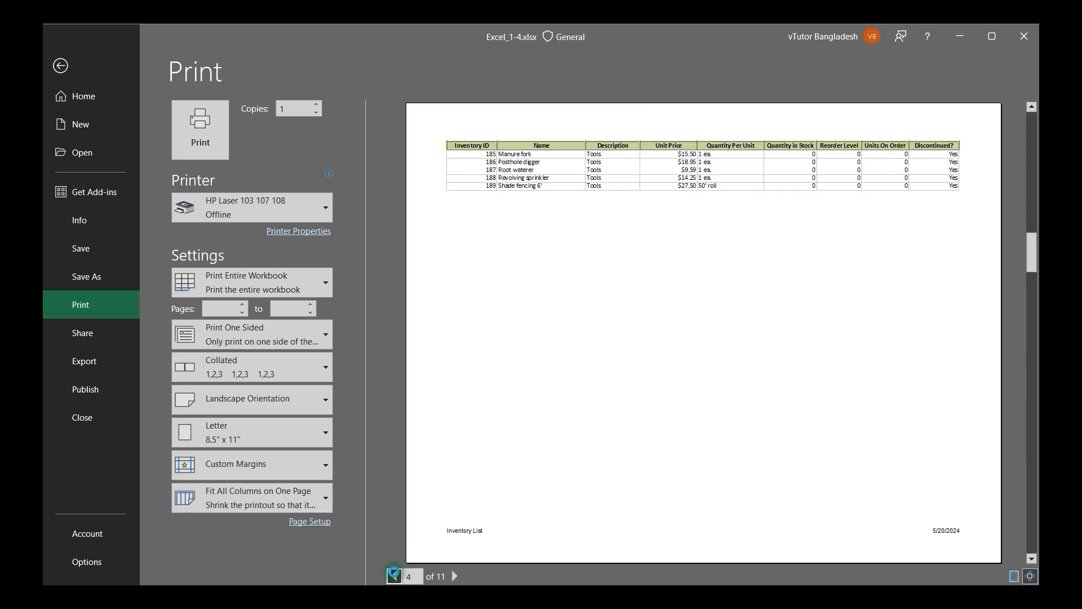
click(394, 575)
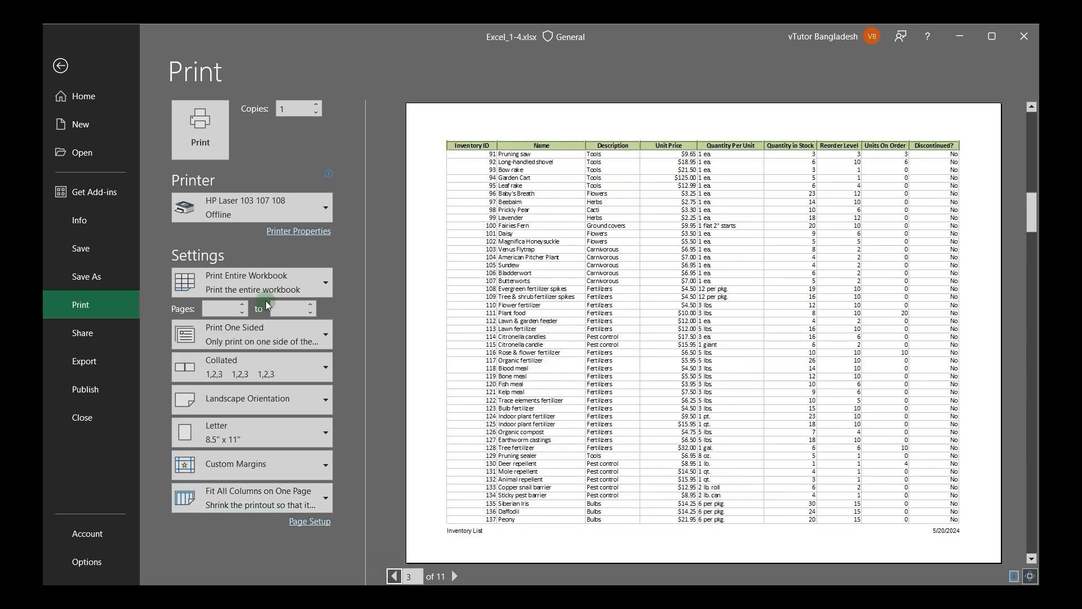
Step: Limit printing to the current selection, select A1:I19 on the Inventory List sheet, and preview that selection for printing
click(279, 282)
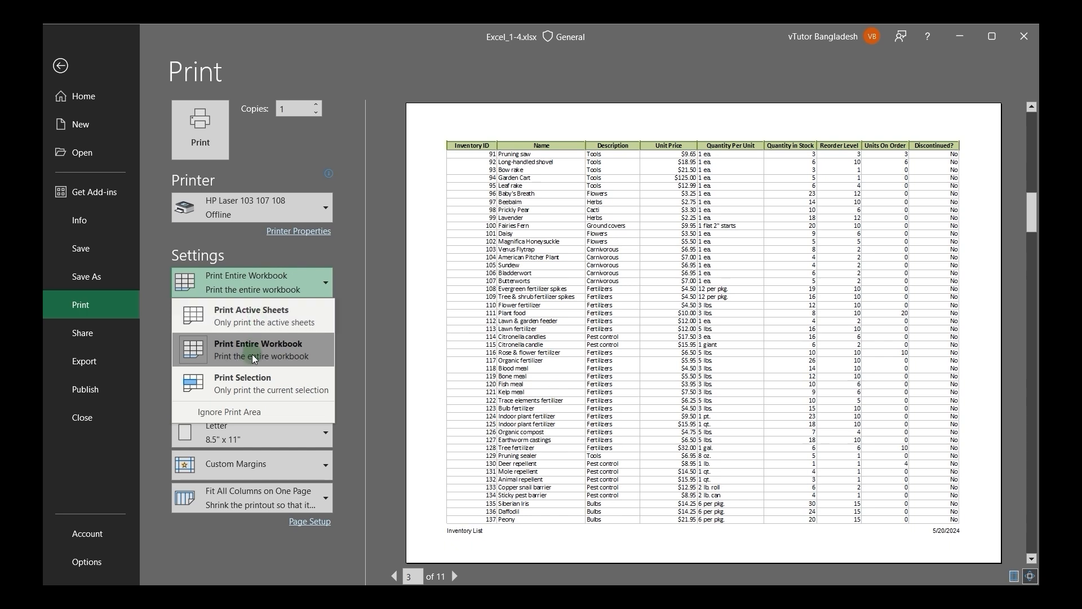
click(250, 383)
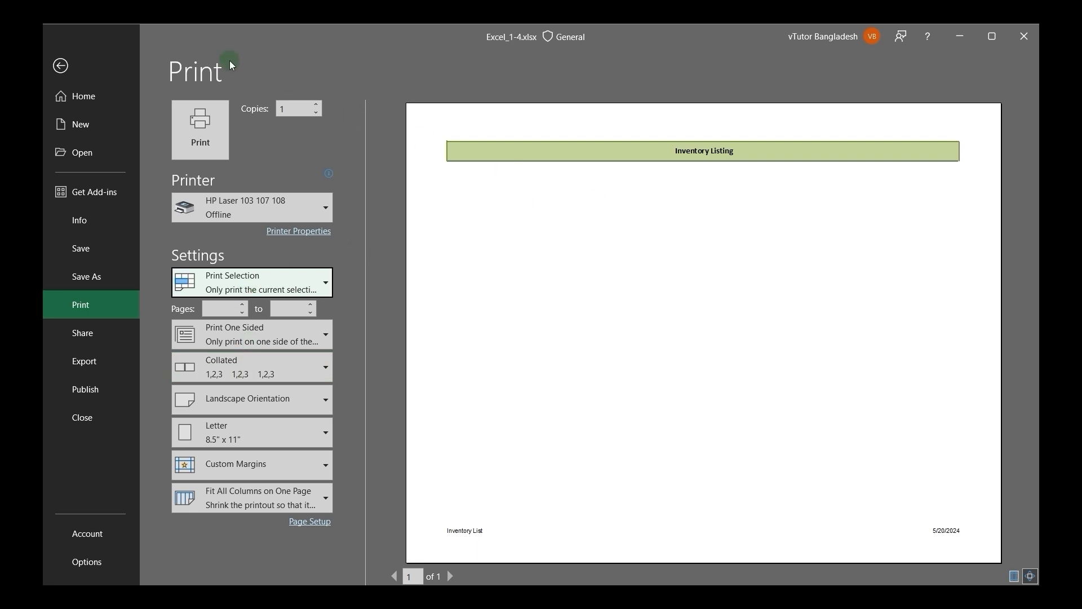
click(62, 67)
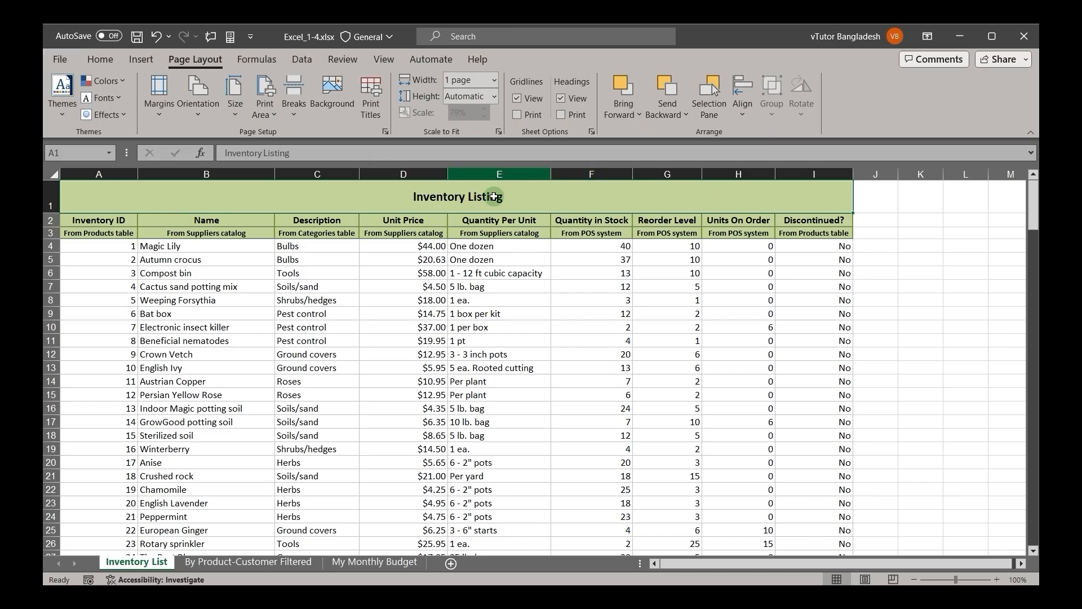
click(441, 195)
drag(371, 194, 353, 447)
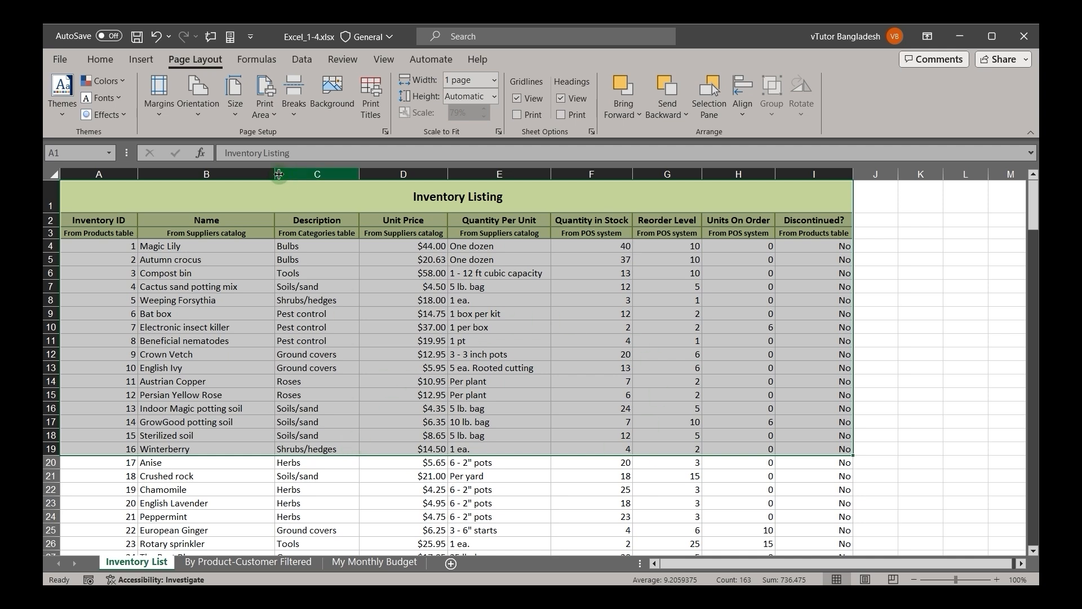
click(59, 59)
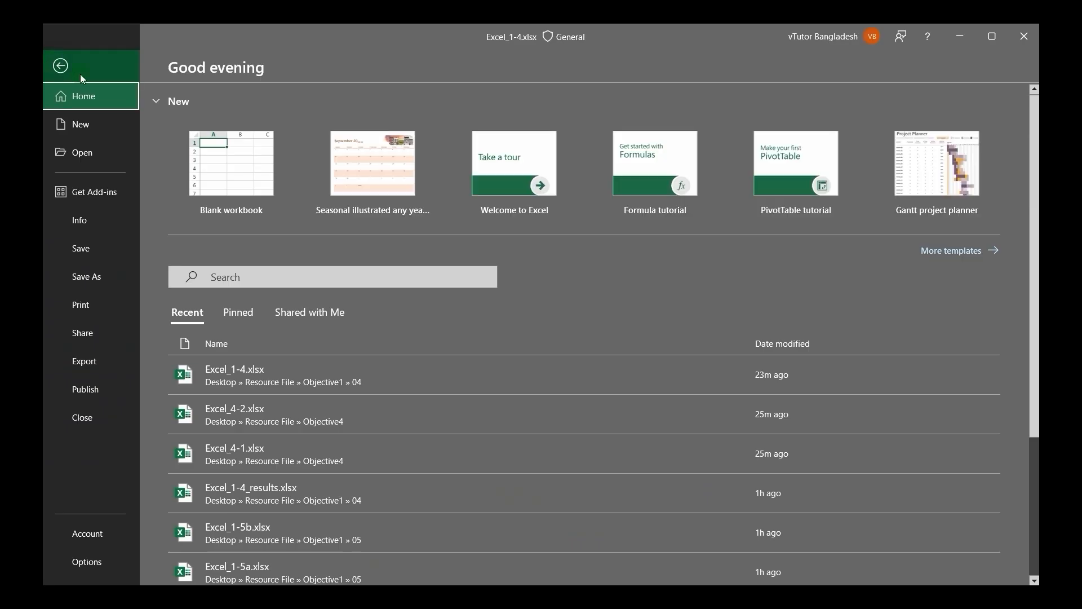
click(86, 301)
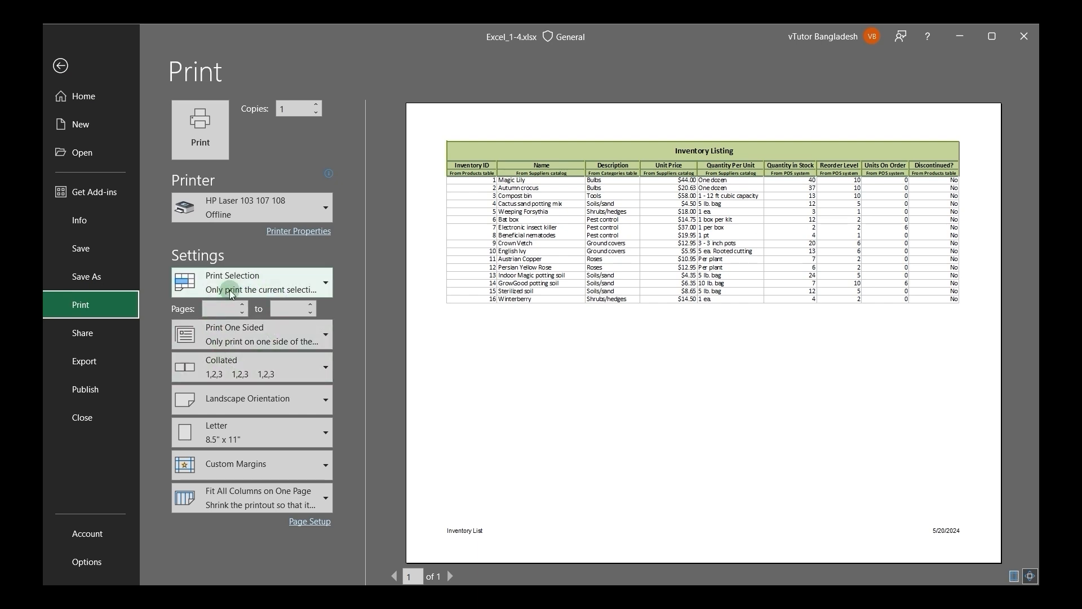
Step: Switch the print range from the selection back to the active sheets
click(248, 281)
click(246, 278)
click(515, 170)
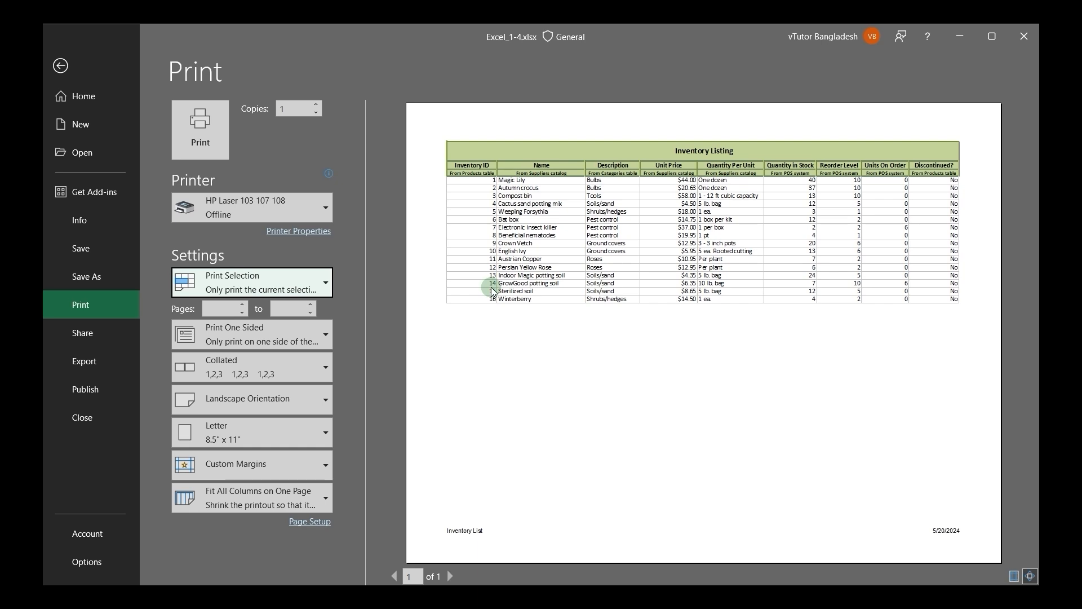
click(301, 280)
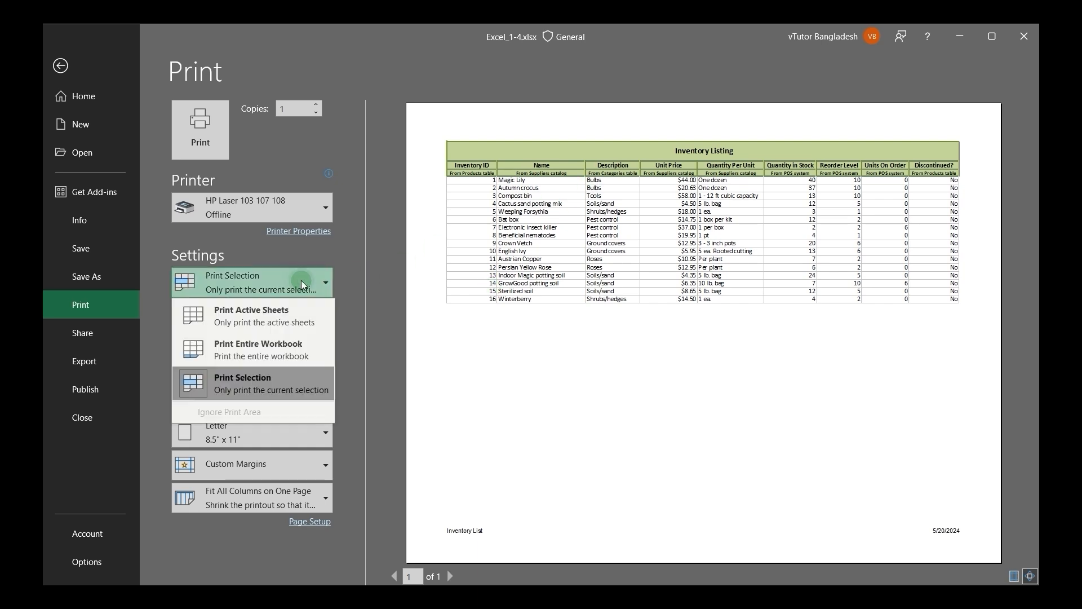
click(247, 317)
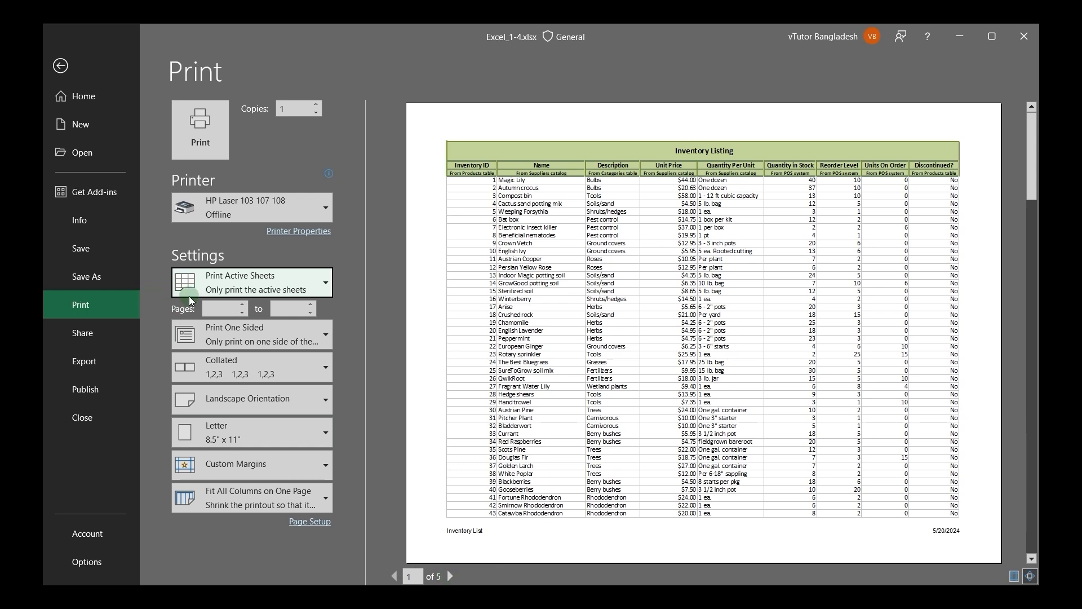
Step: Restrict the printout to pages 2 to 4 and keep it printing one sided
click(217, 311)
text(2)
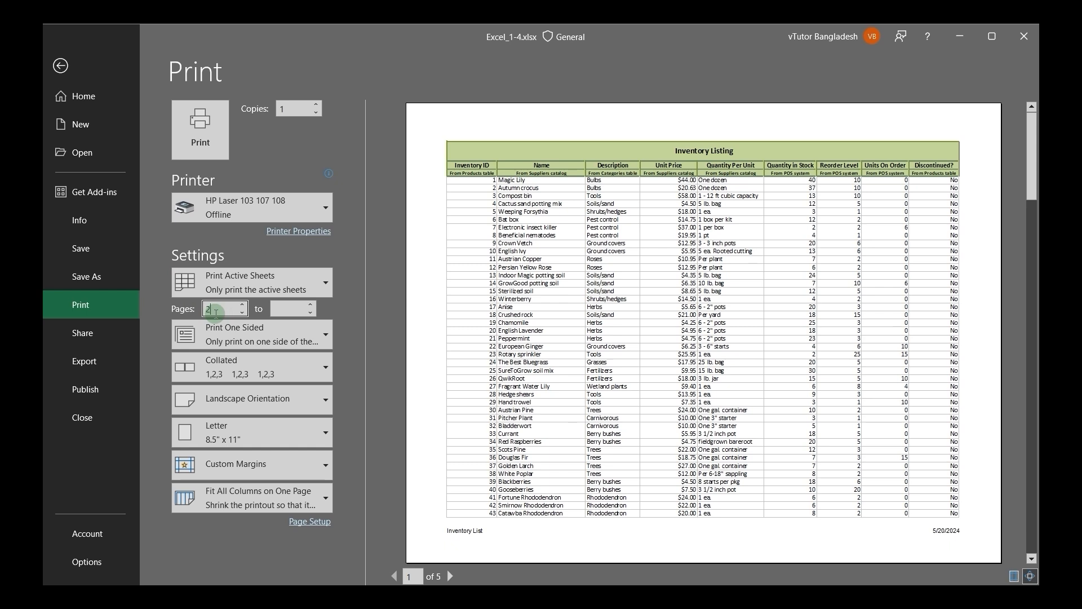
click(286, 308)
text(4)
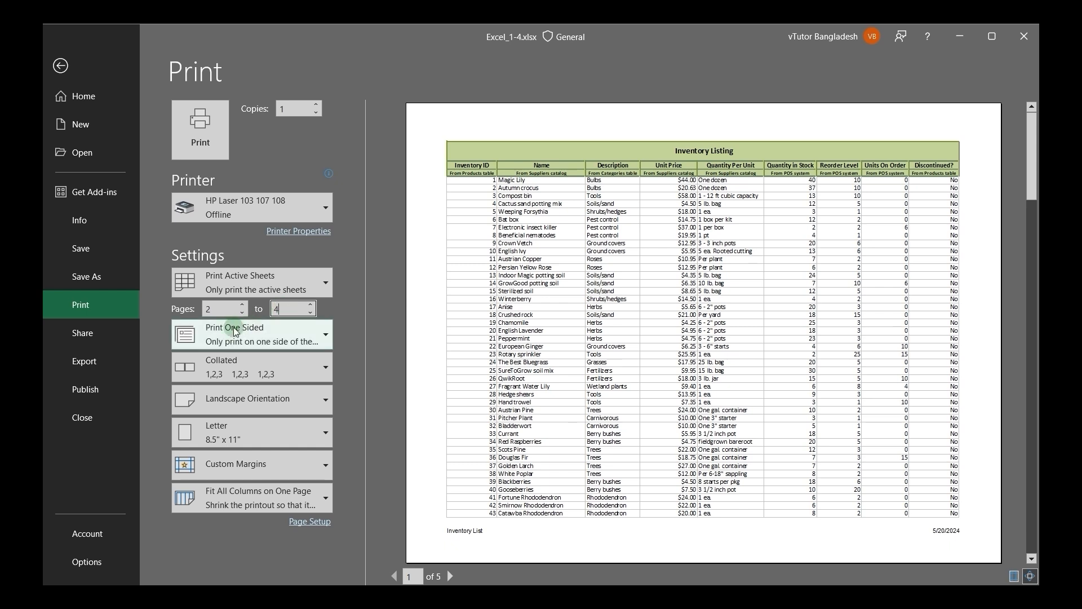
click(218, 341)
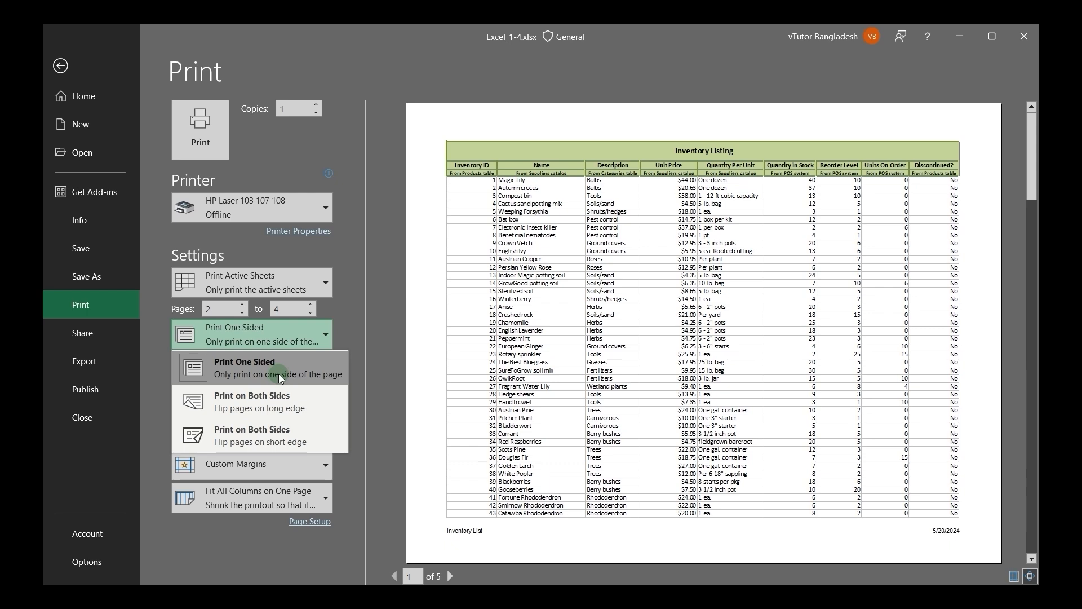
click(254, 376)
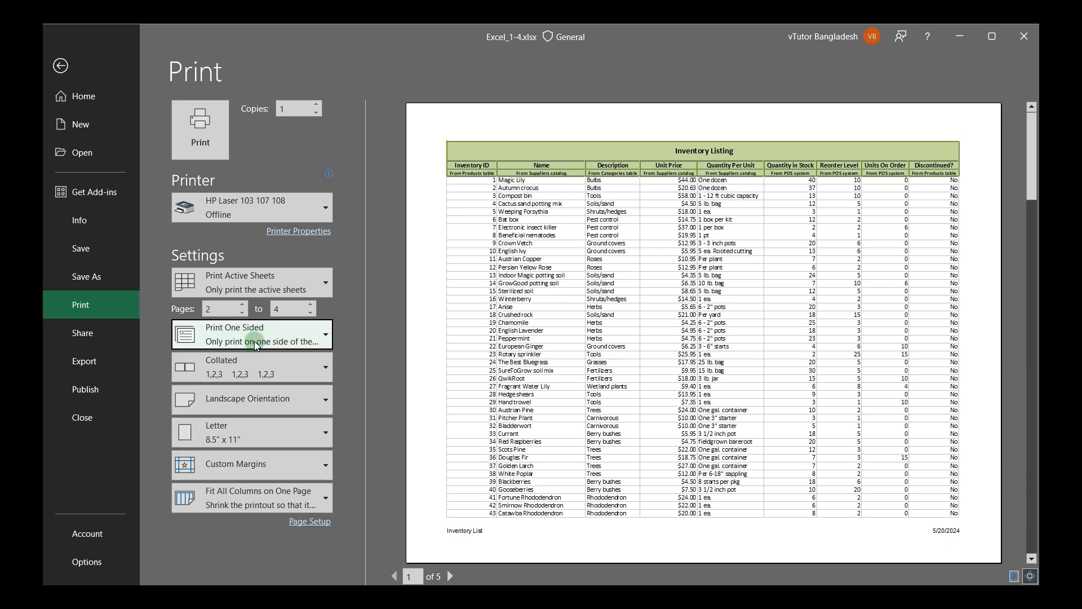
Step: Set the number of copies to 3 and the page order to Uncollated
click(253, 377)
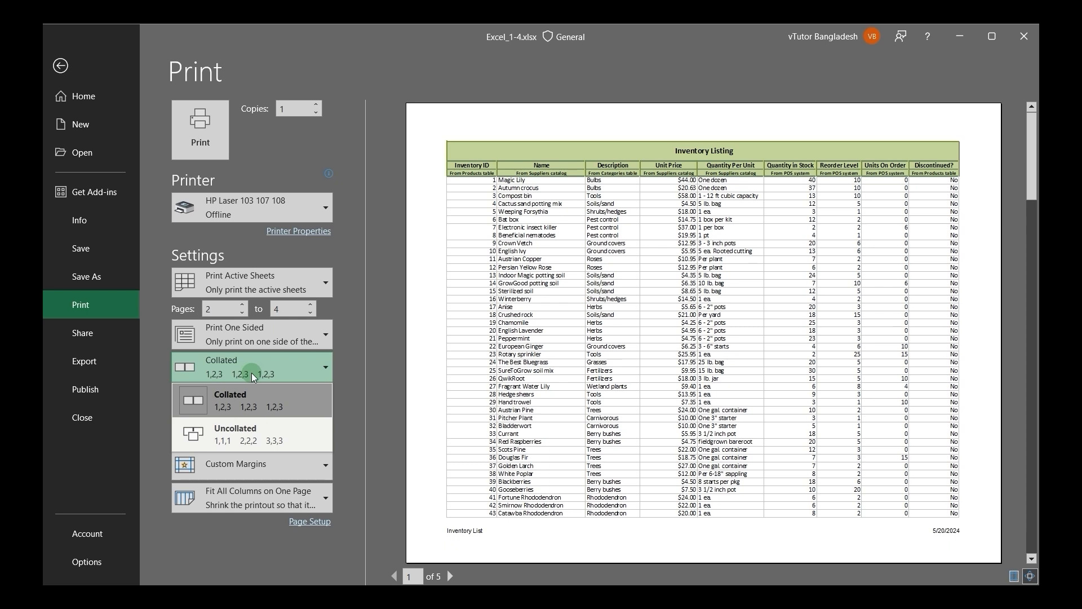
click(316, 104)
click(316, 104)
click(316, 104)
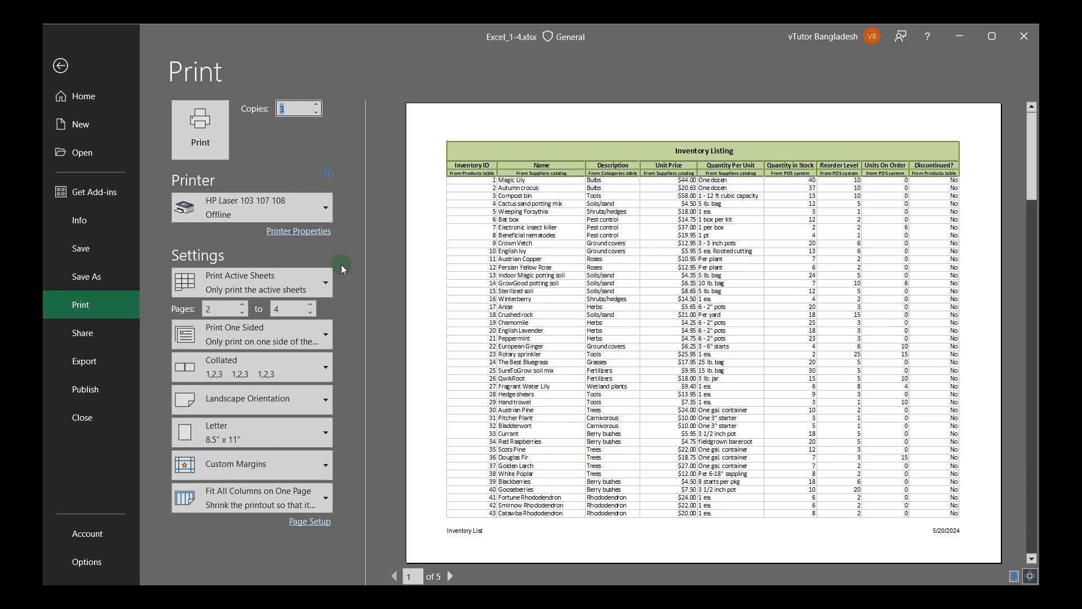
click(273, 366)
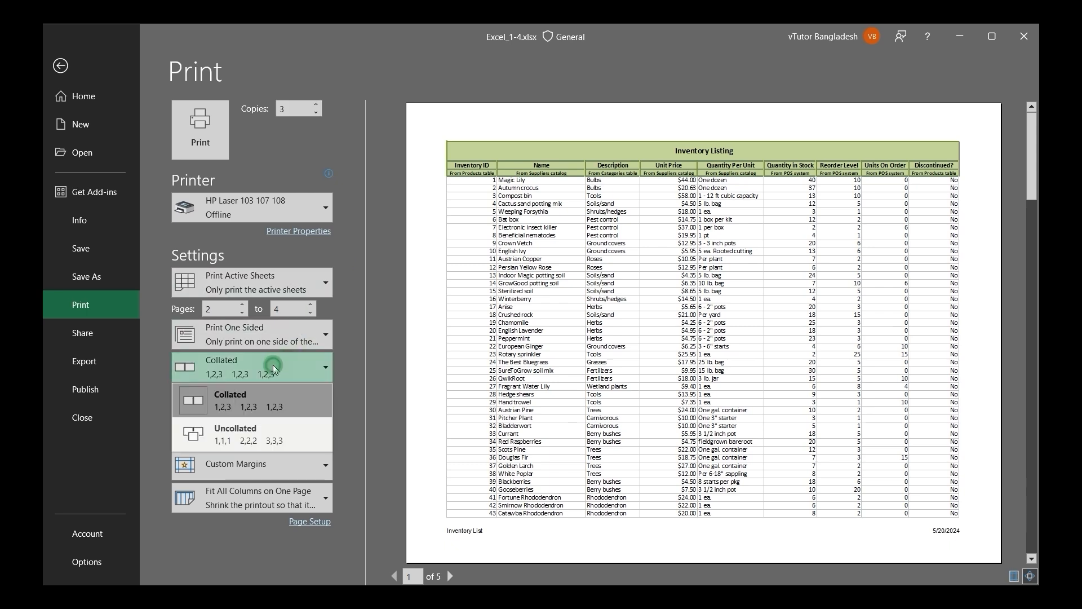
click(236, 434)
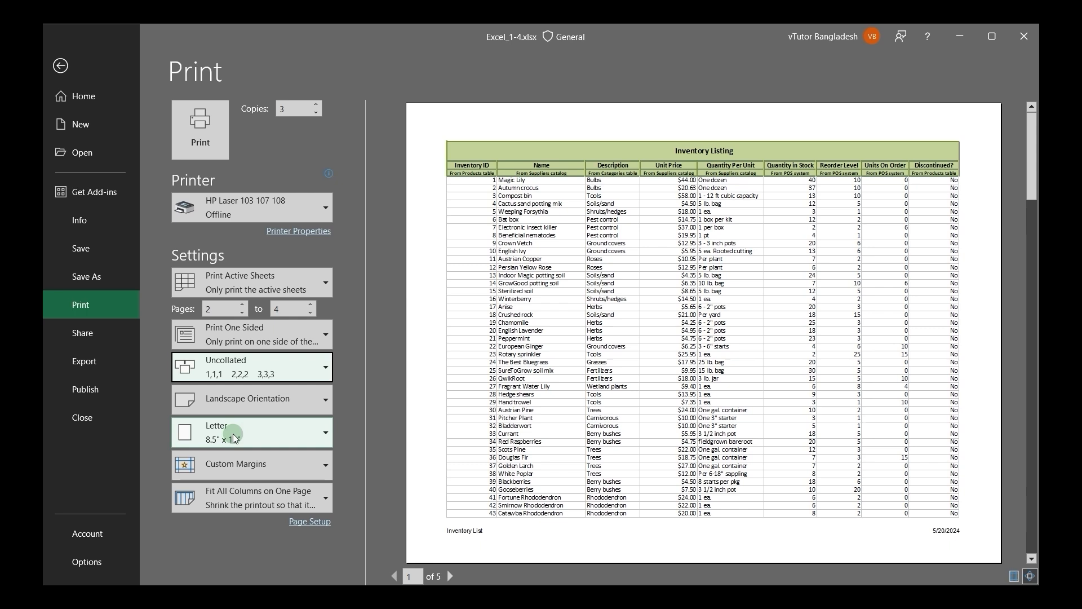
Step: Review the orientation, paper size, margin and scaling choices for the printout, keep them unchanged, and return to the worksheet
click(232, 400)
click(159, 407)
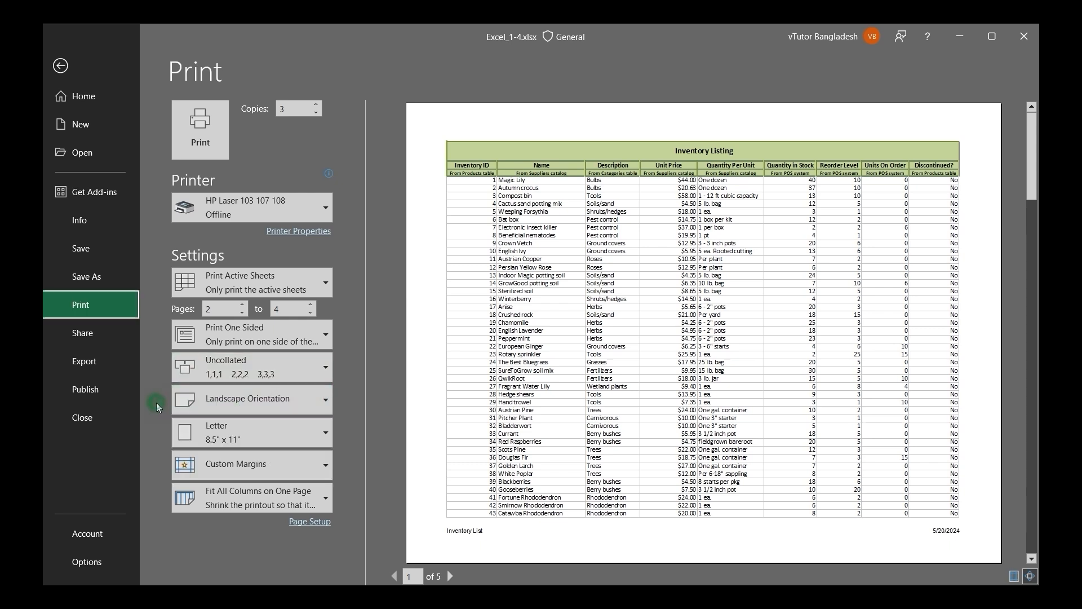
click(212, 431)
click(145, 435)
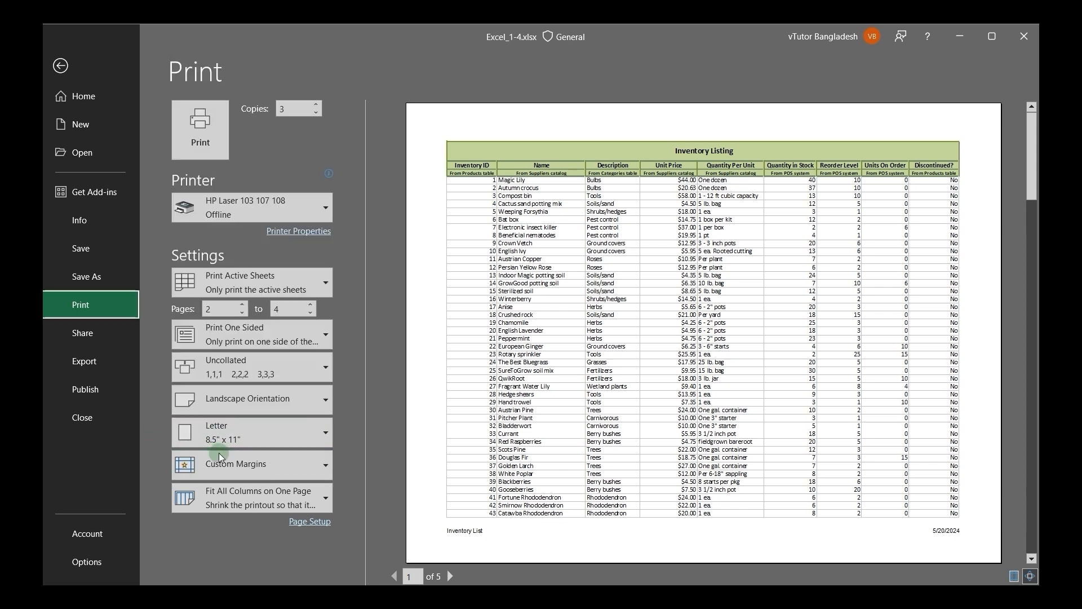
click(221, 457)
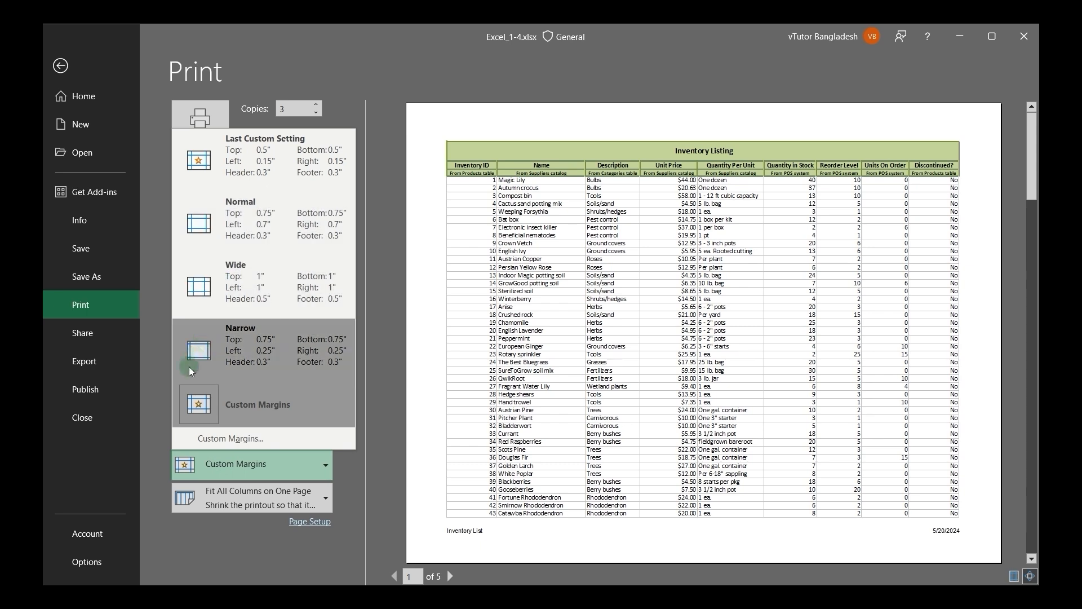
click(159, 426)
click(237, 497)
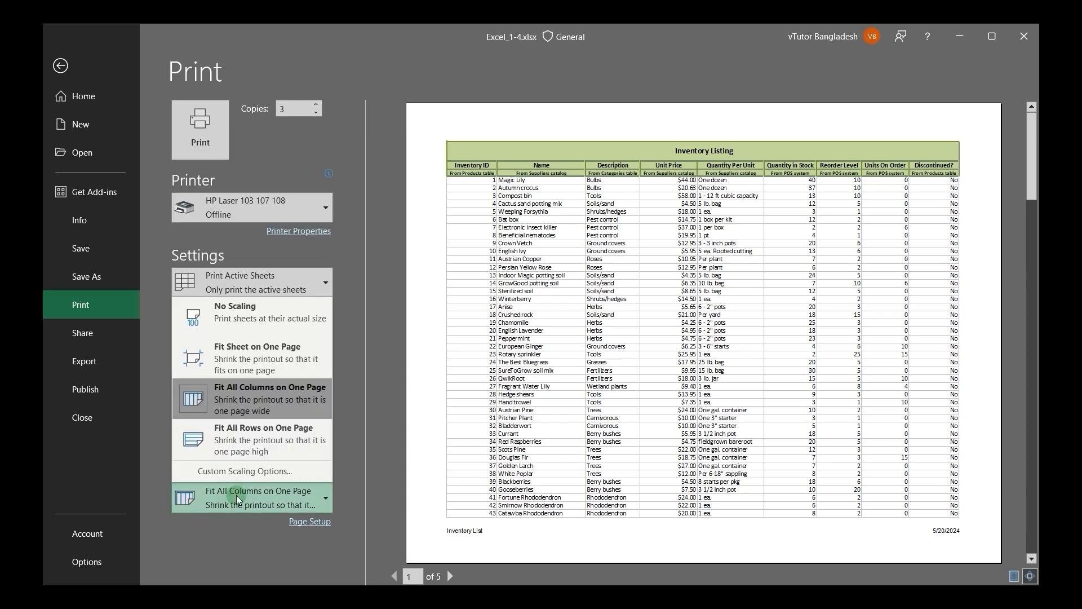
click(60, 66)
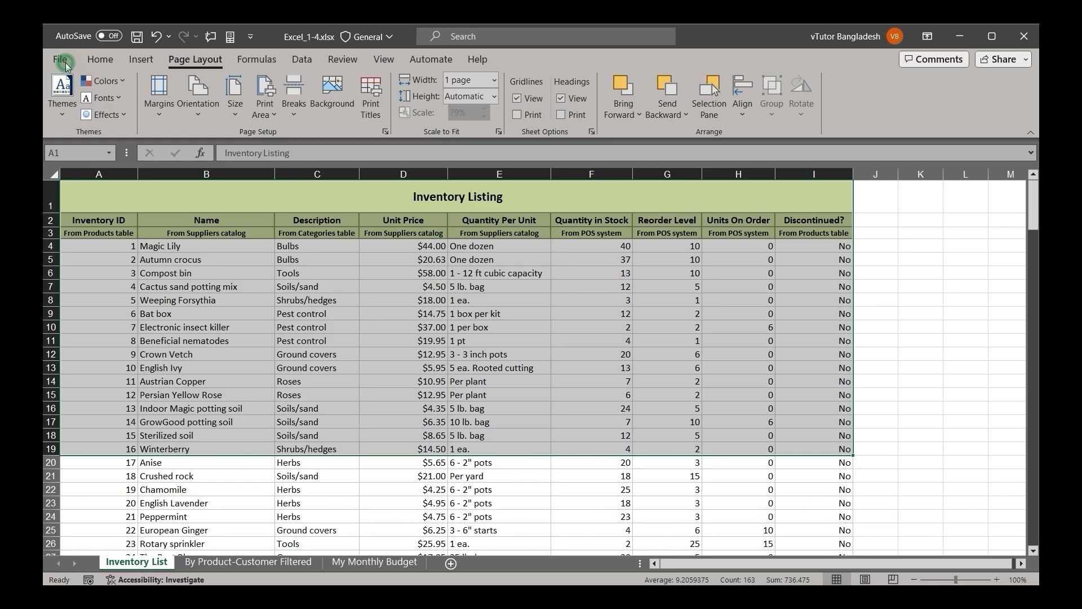
Step: Clear the range selection by selecting cell E4, check page 2 of the print preview, and return to the worksheet
click(470, 244)
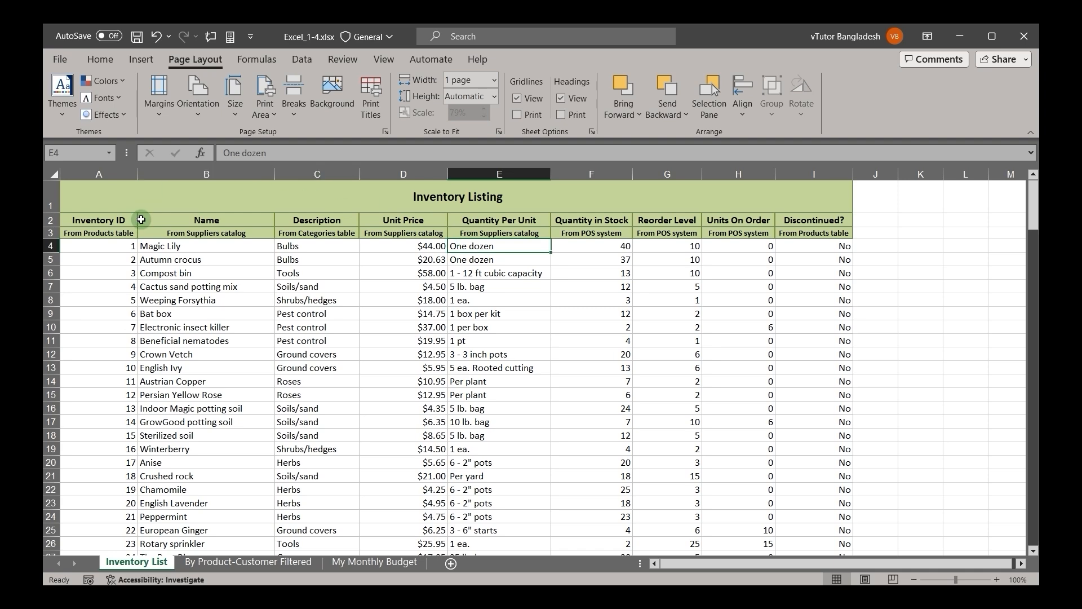
click(60, 59)
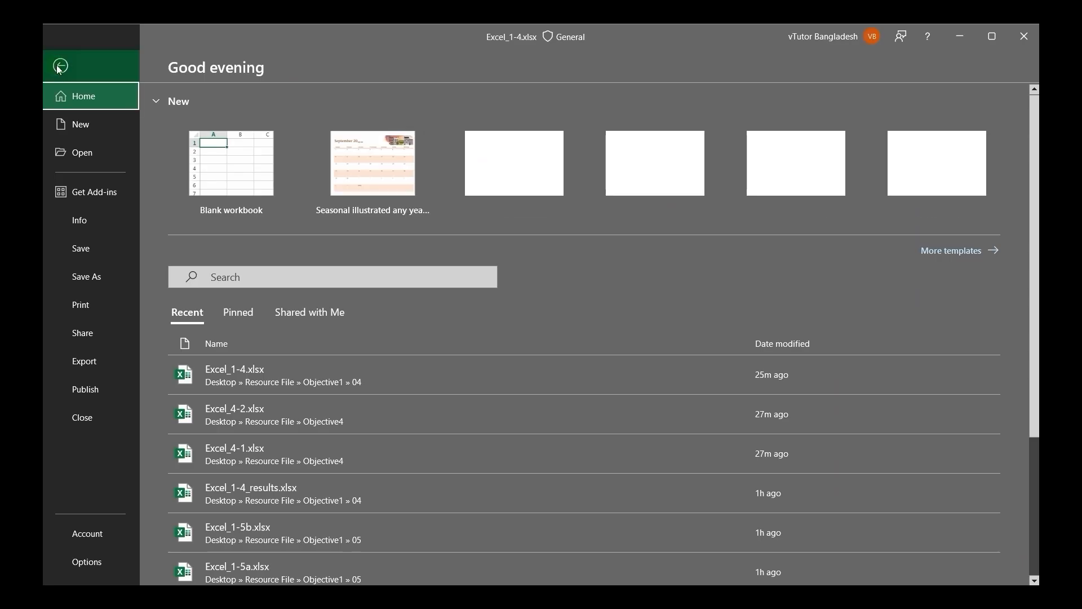
click(90, 315)
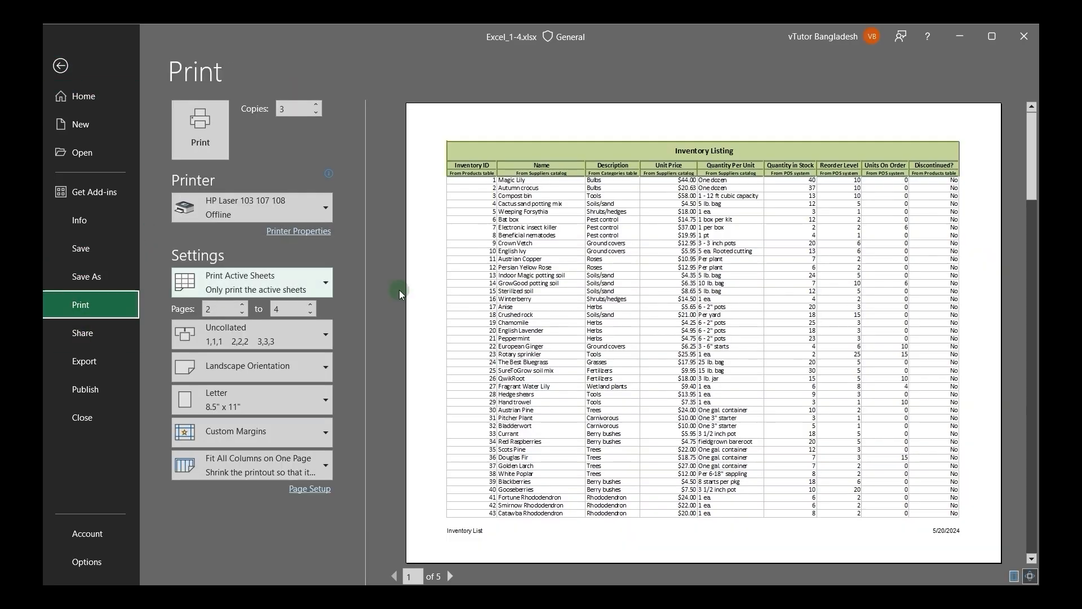
click(427, 573)
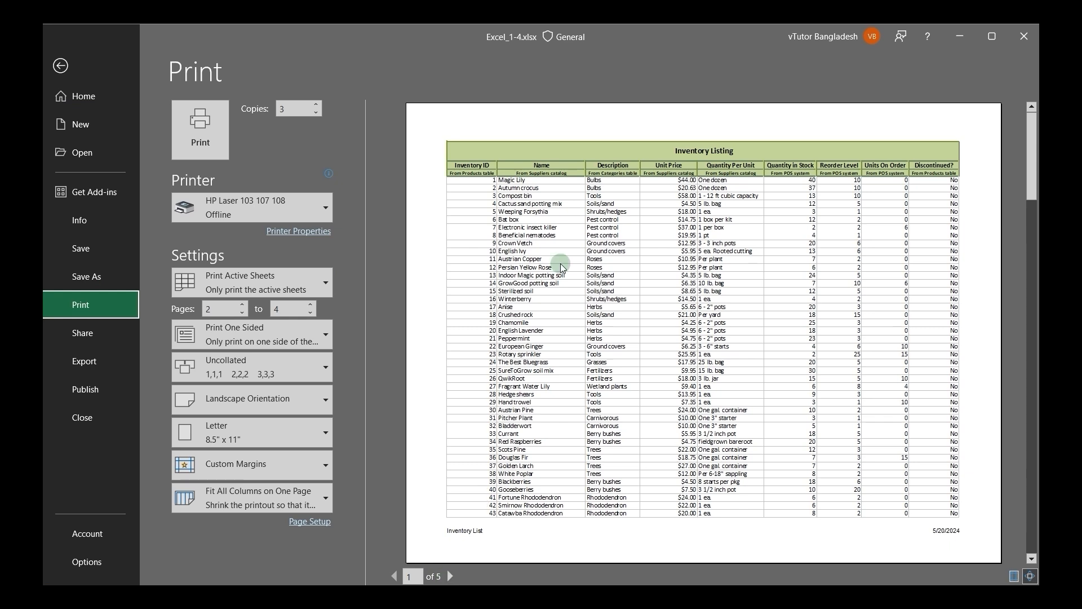
click(450, 575)
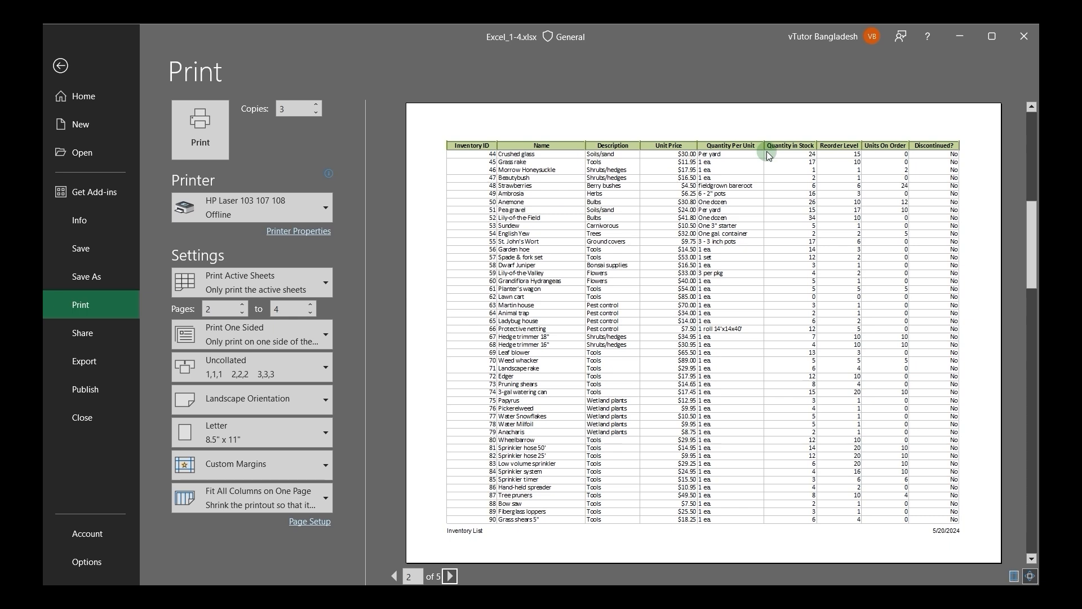
click(61, 66)
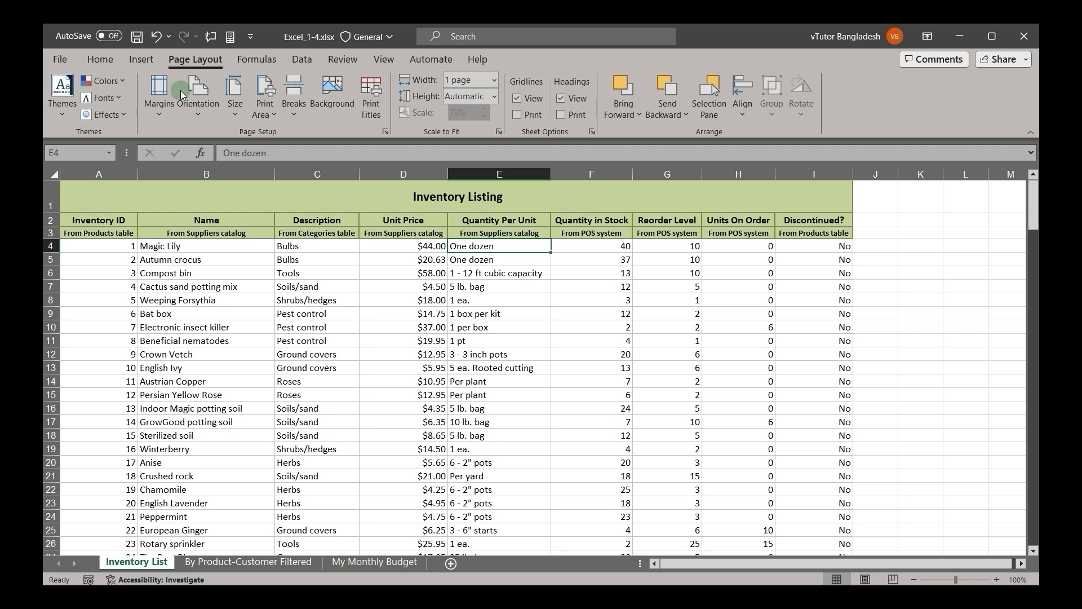
Step: Set rows 1 to 3 ($1:$3) of the Inventory List sheet as the print title rows to repeat at top
click(99, 59)
click(196, 58)
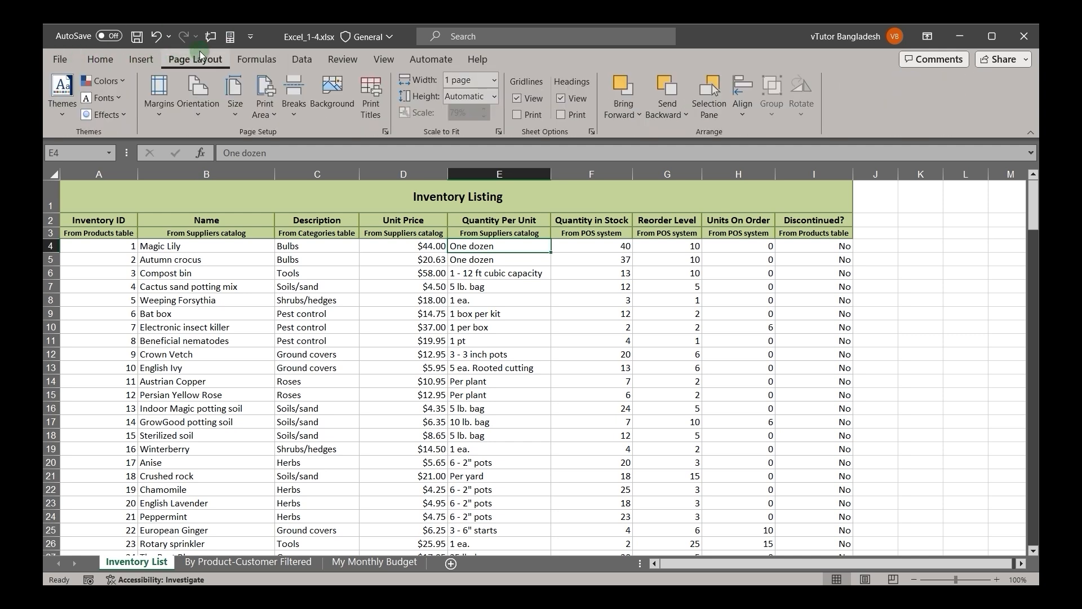
click(363, 103)
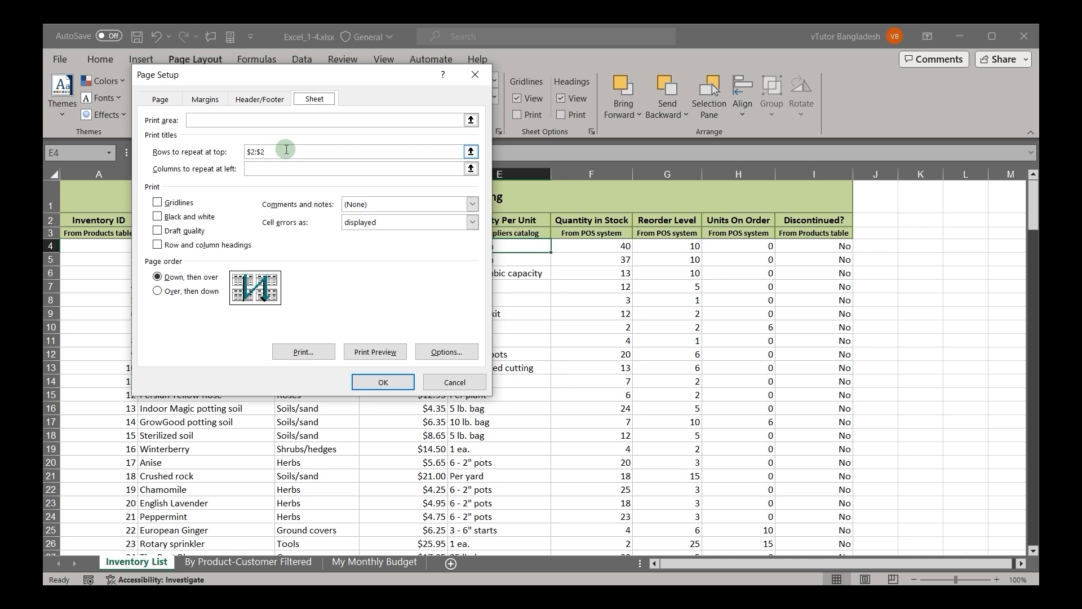
drag(287, 150, 233, 159)
drag(106, 205, 171, 232)
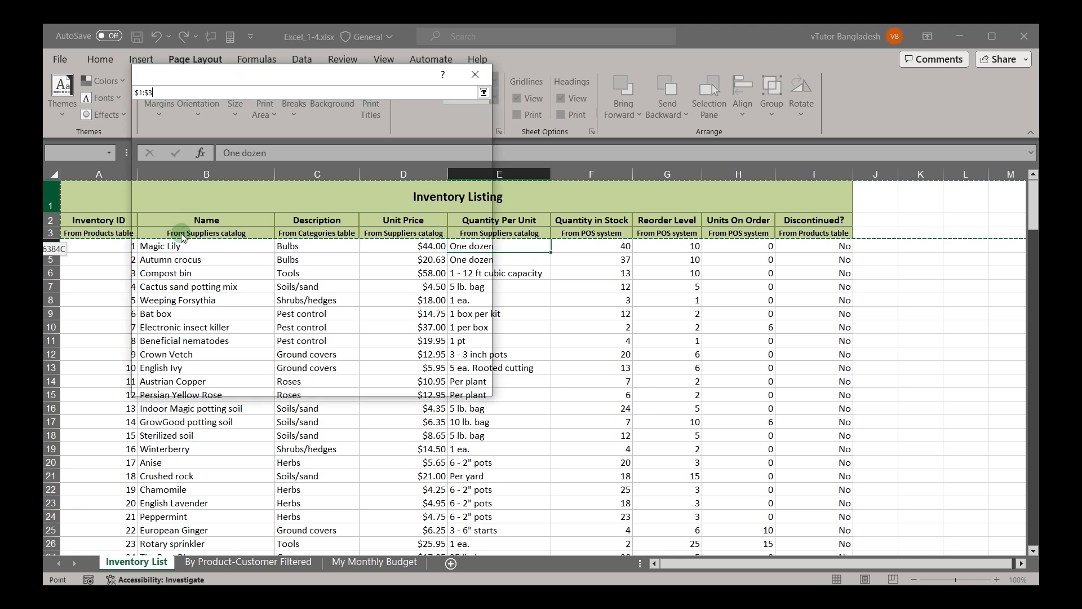
click(383, 383)
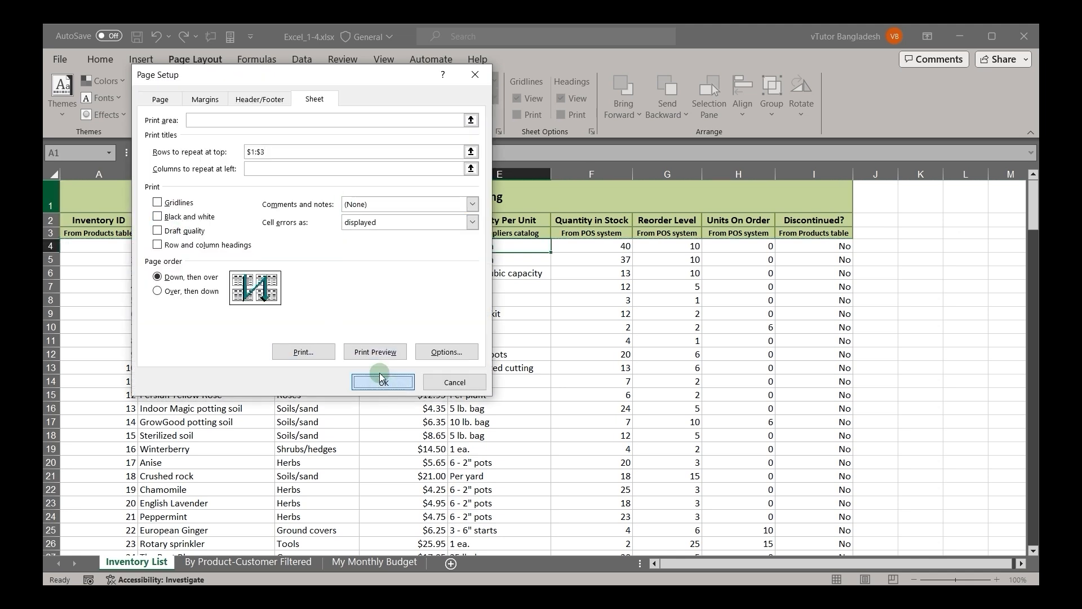
Step: Preview the printout and page forward to page 4 to check the repeated heading rows
click(373, 352)
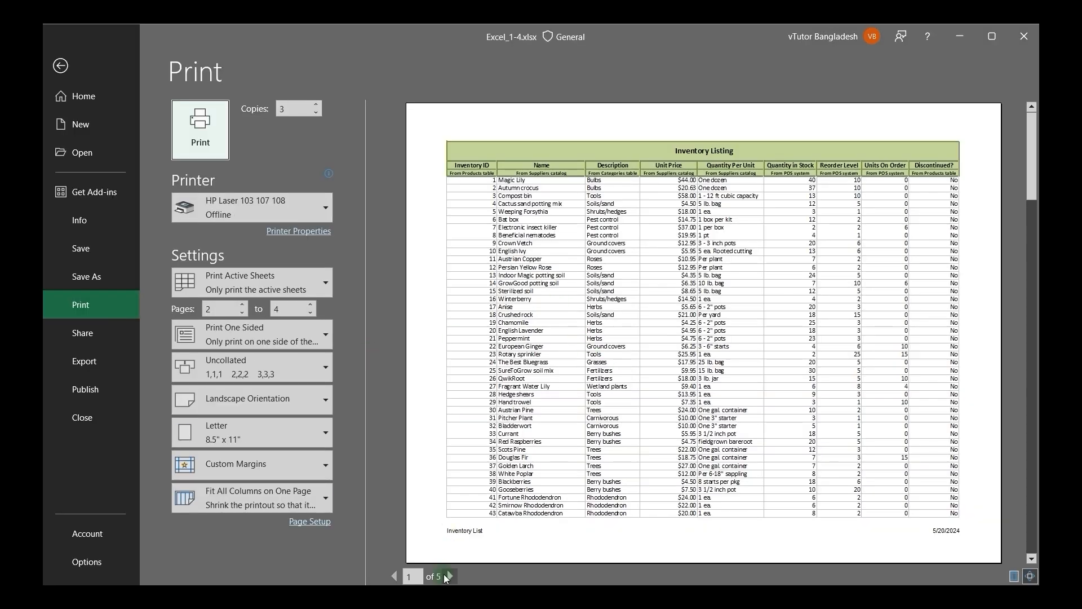
click(450, 576)
click(446, 579)
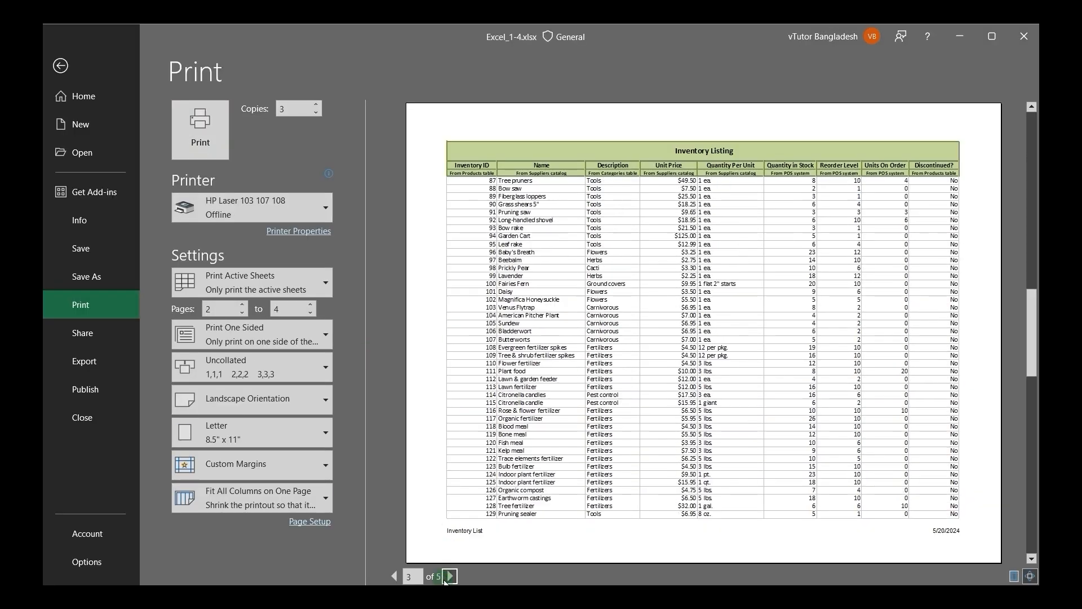
click(446, 579)
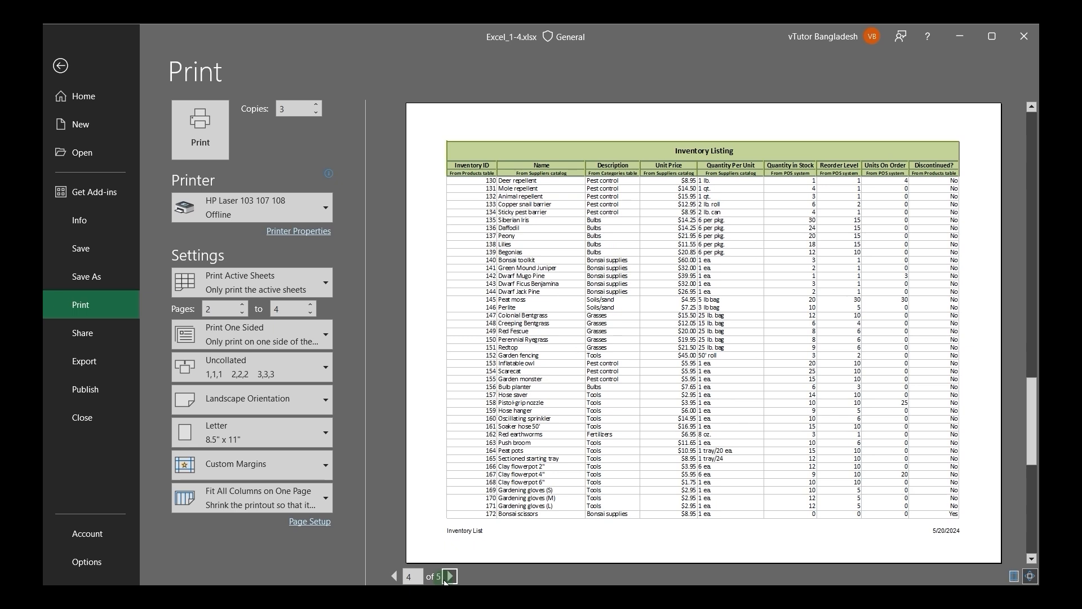
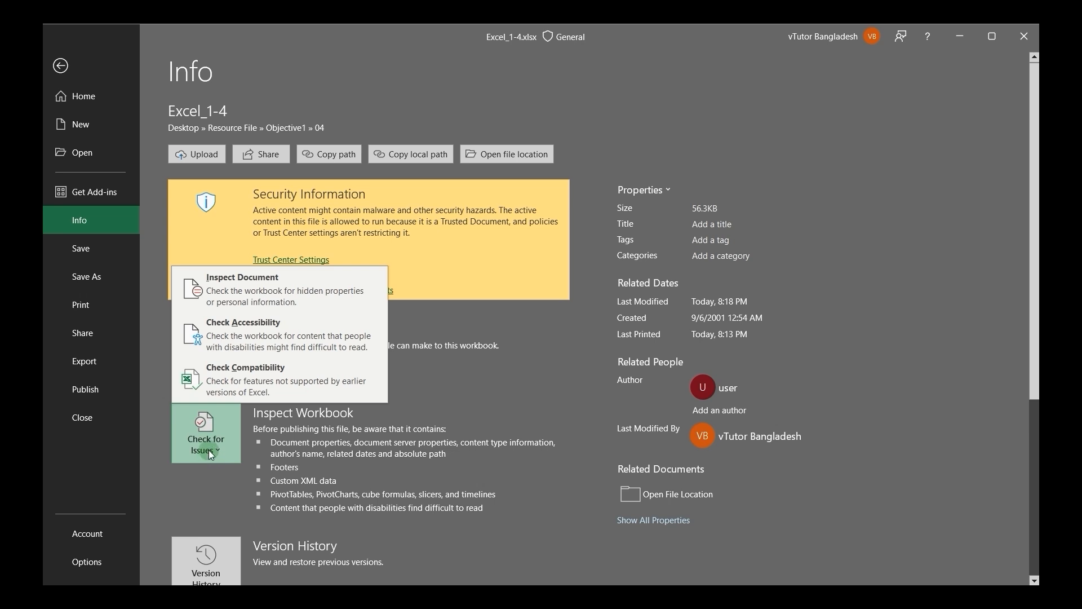
Step: Start the Document Inspector on the workbook and save the file before inspecting
click(239, 292)
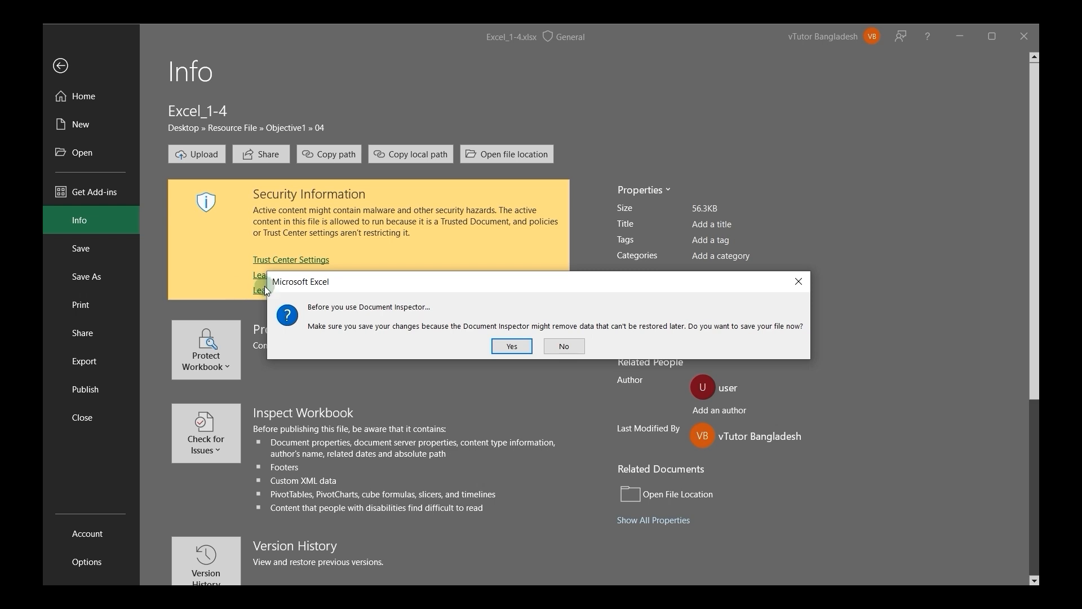
drag(401, 289, 353, 191)
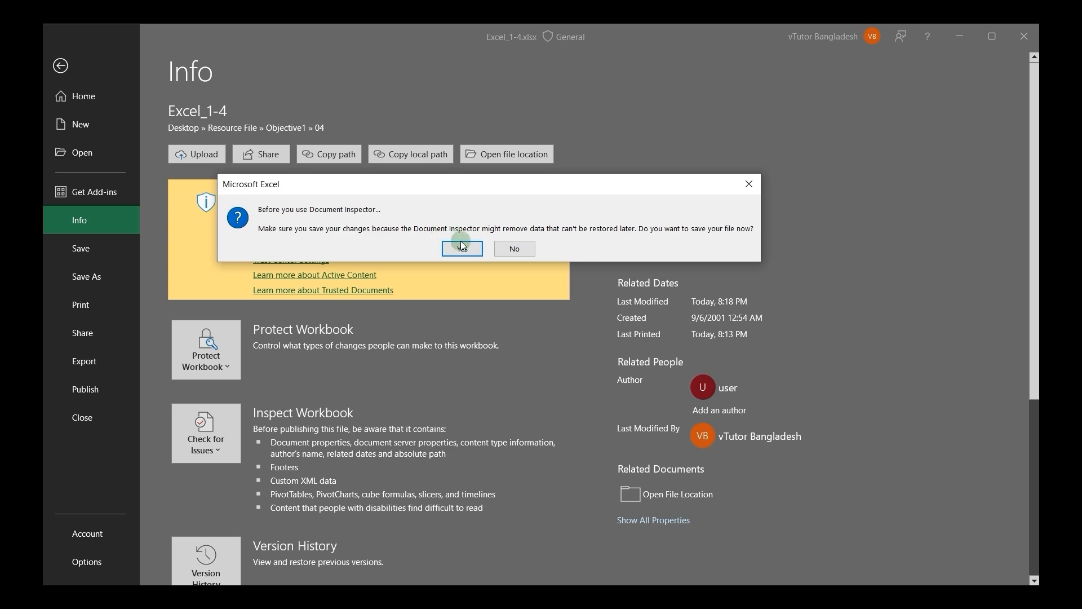
click(463, 249)
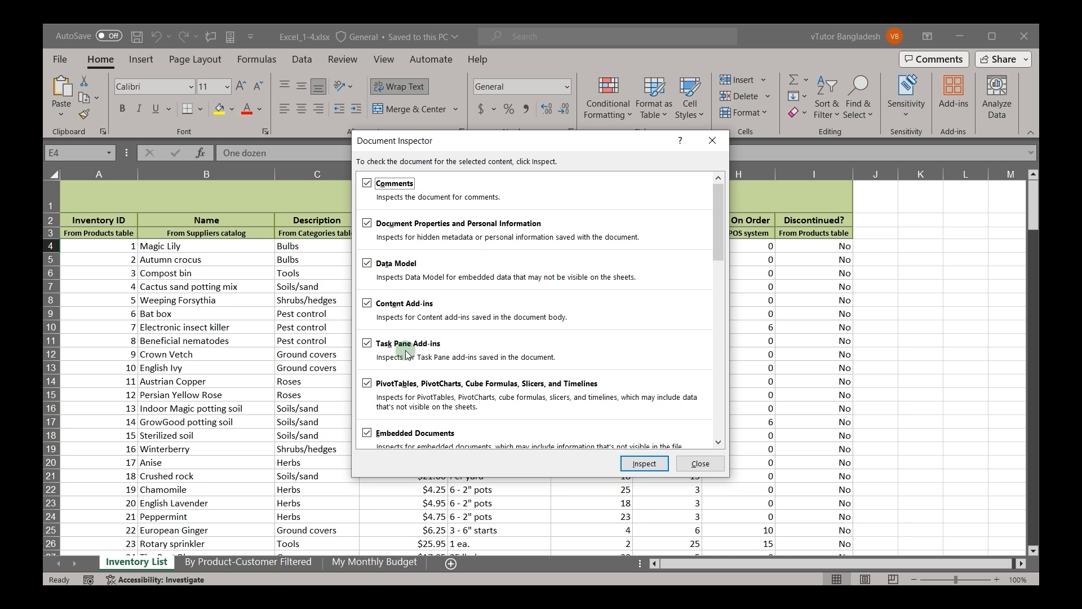
Step: Examine the content types the Document Inspector can check, from Comments through Invisible Content
scroll(462, 385, down, 1)
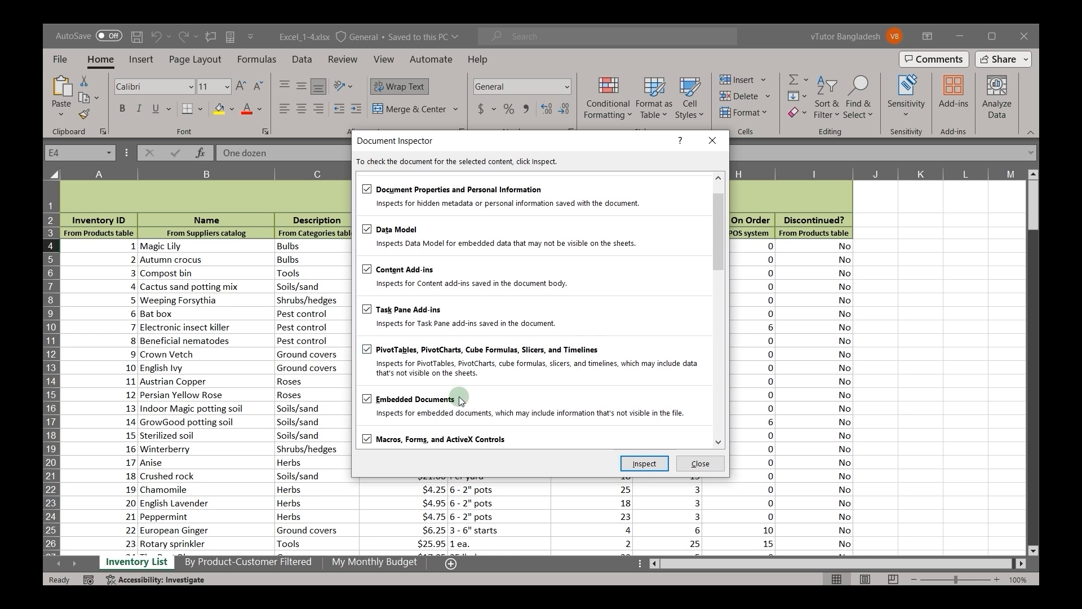
scroll(457, 411, down, 2)
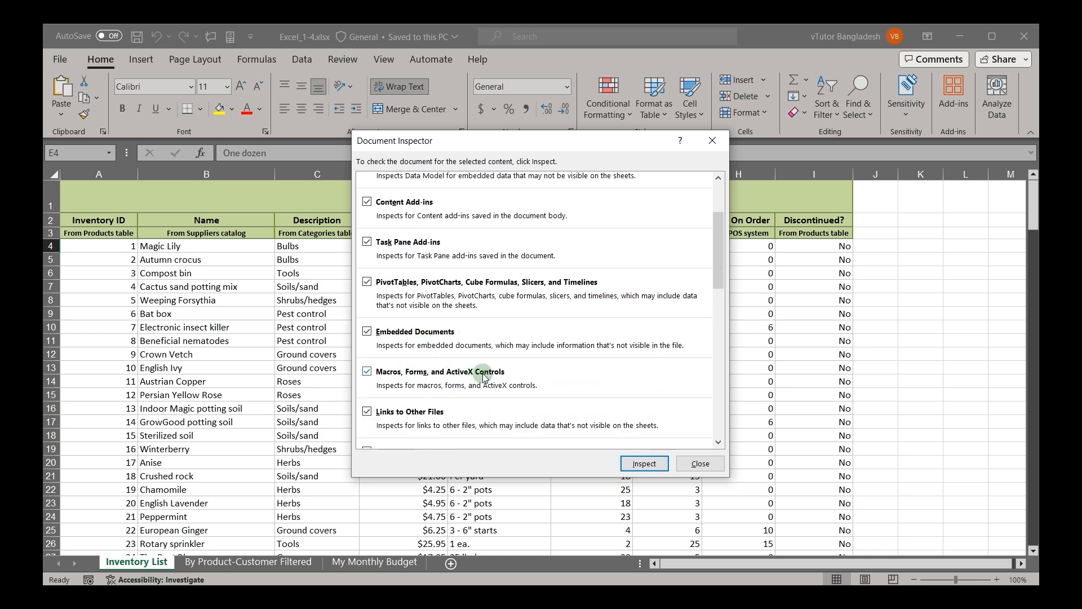
scroll(501, 395, down, 2)
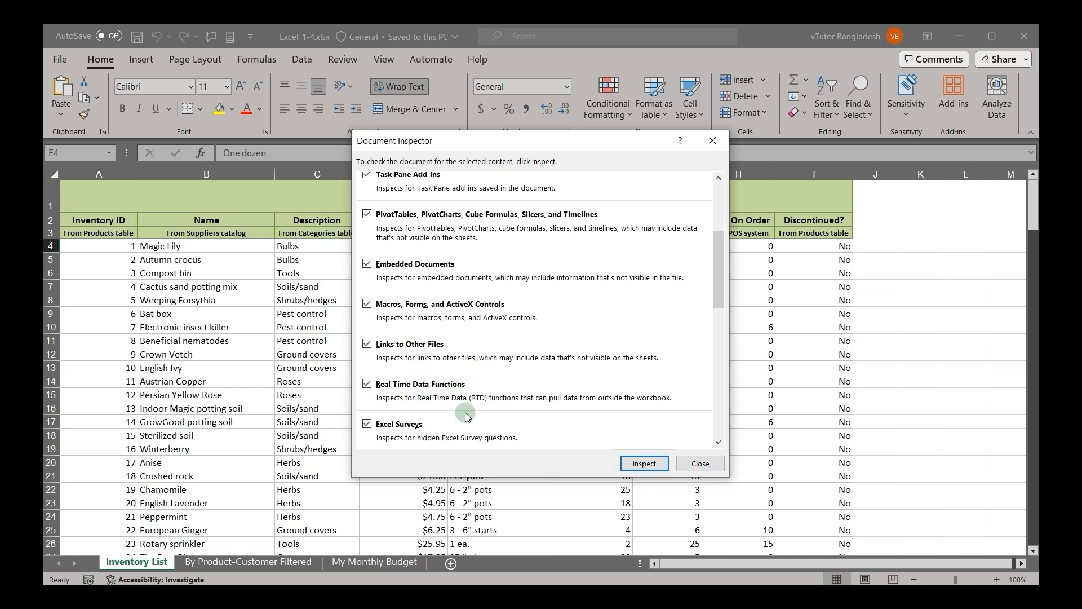
scroll(422, 438, down, 2)
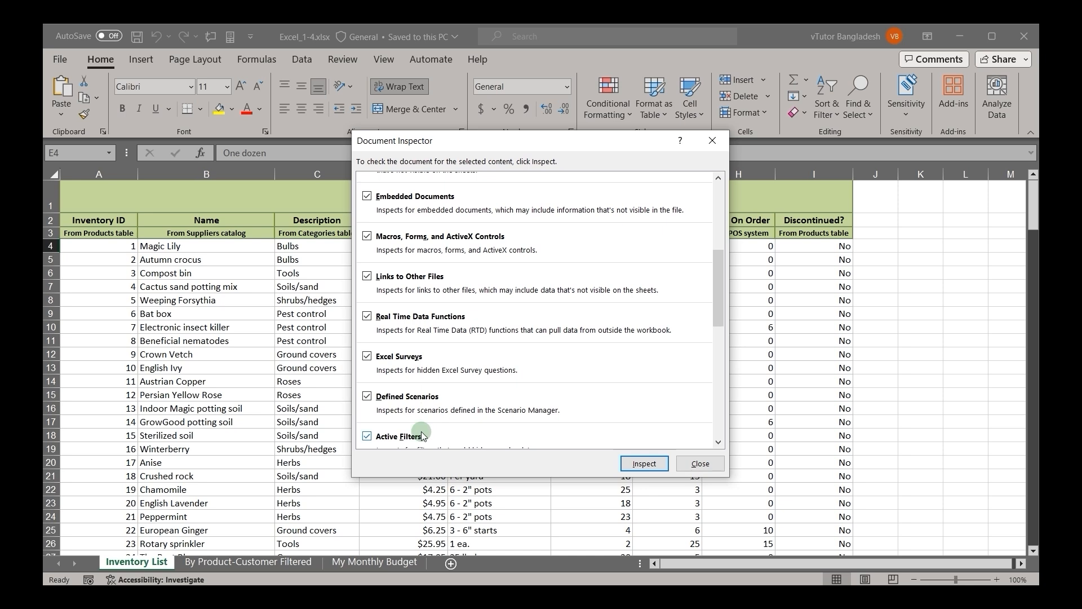
scroll(421, 434, down, 2)
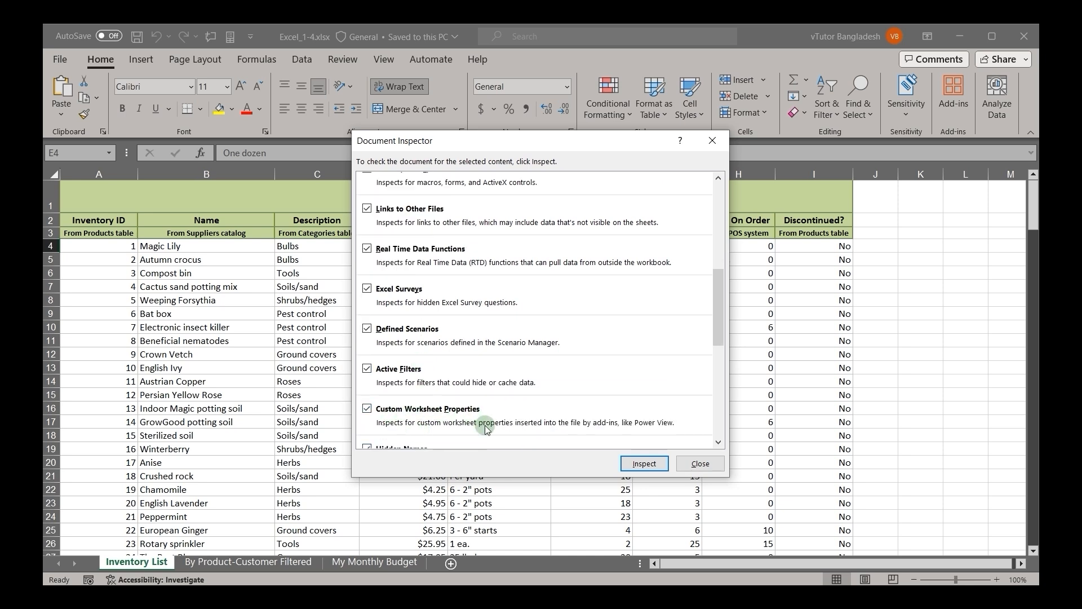
scroll(487, 429, down, 2)
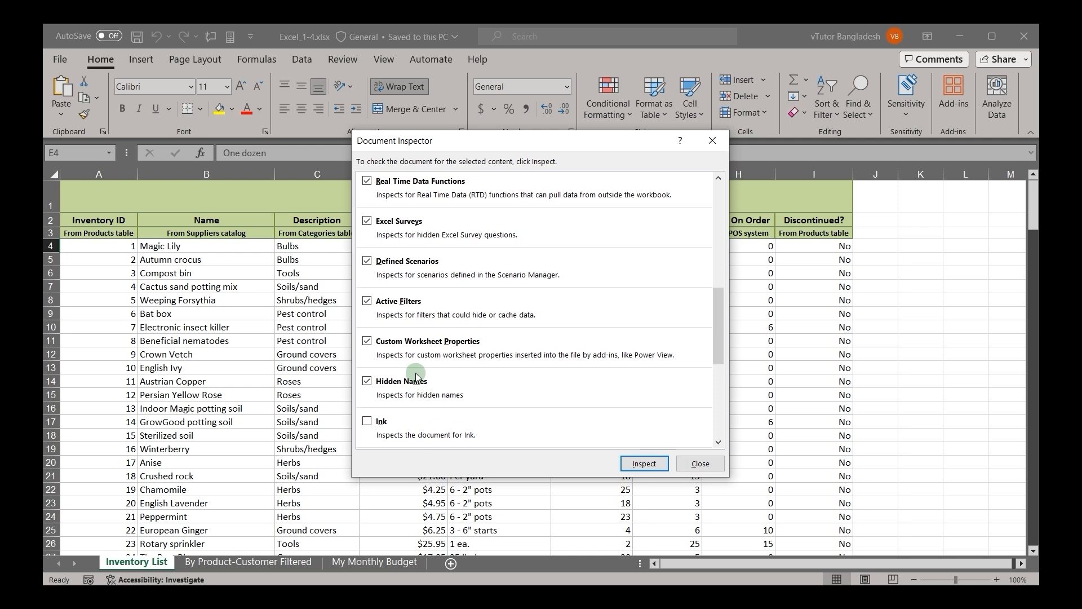
scroll(425, 405, down, 2)
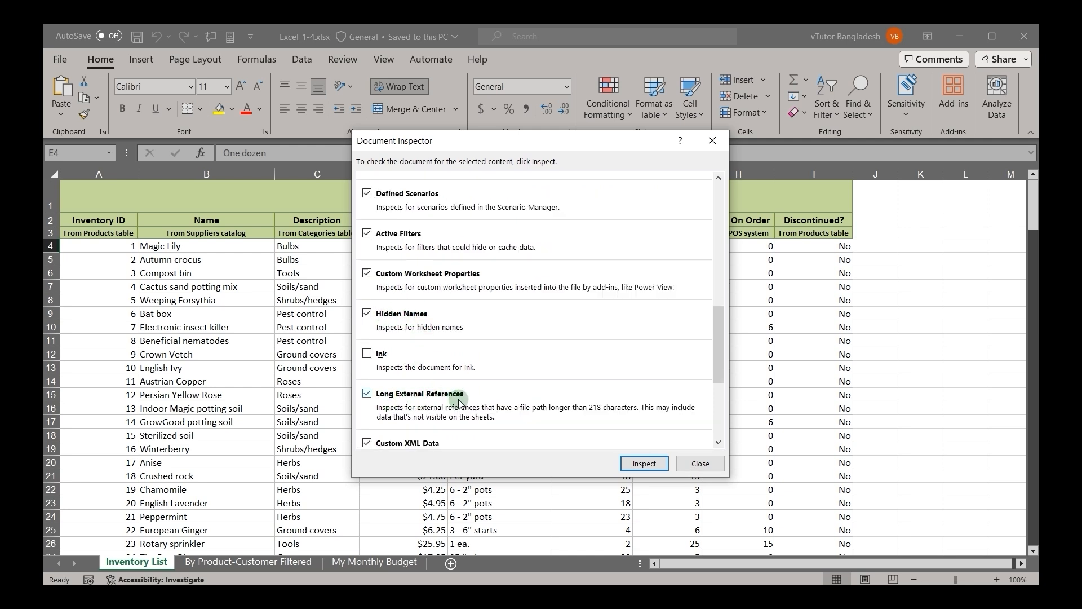
scroll(454, 404, down, 2)
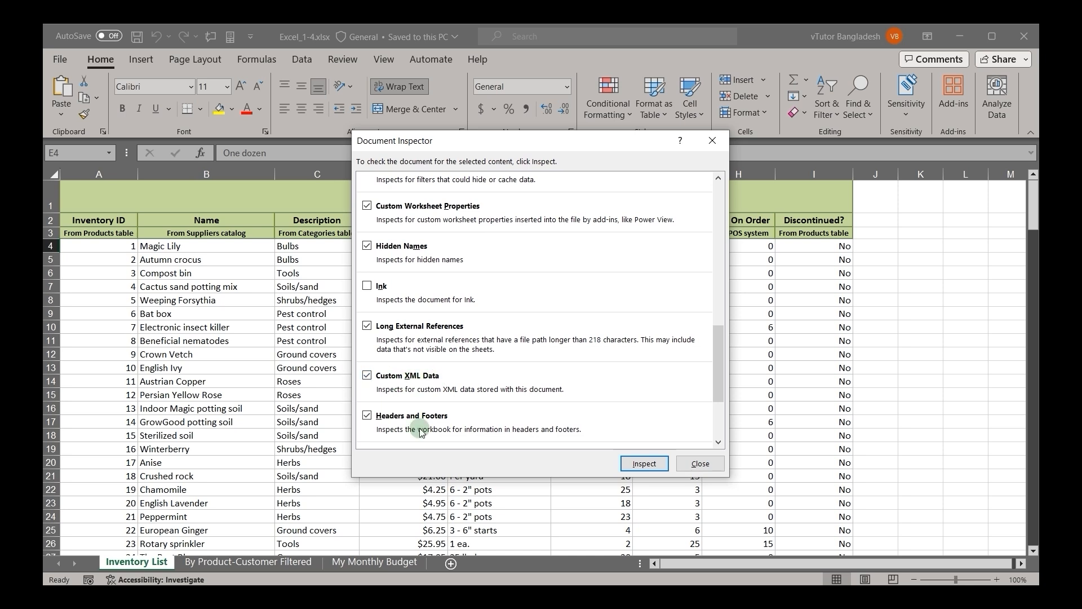
scroll(420, 432, down, 1)
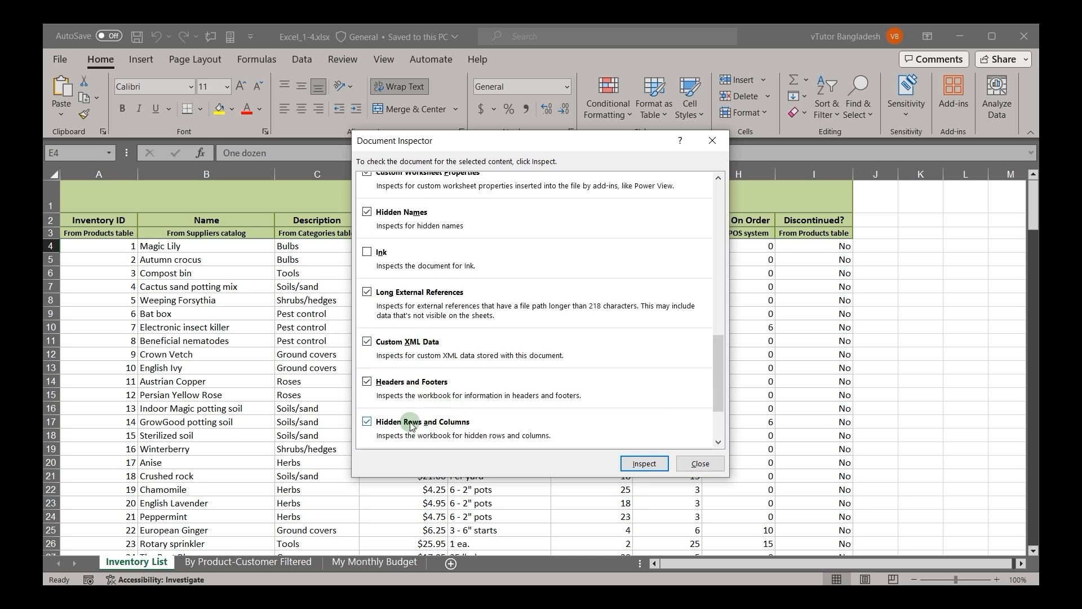
scroll(478, 424, down, 2)
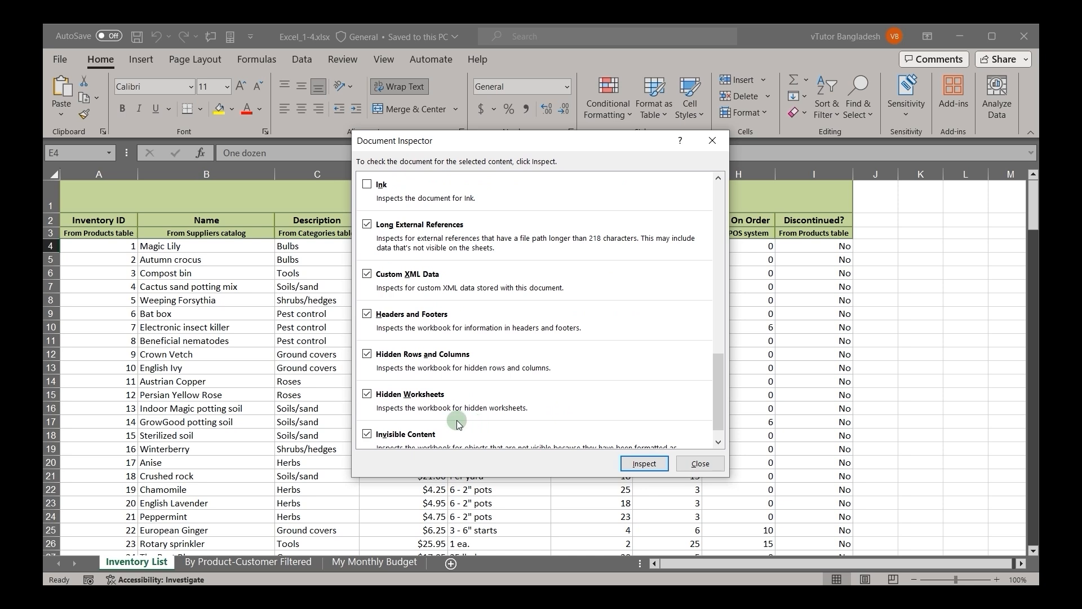
scroll(481, 411, down, 1)
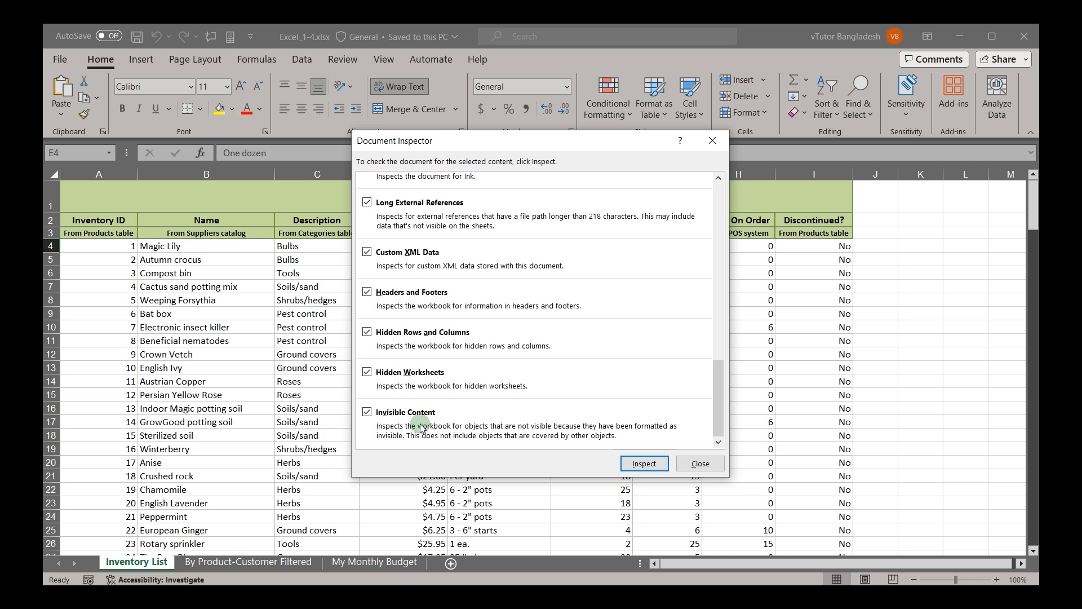
Step: Inspect the workbook with the preselected content types, remove all document properties and personal information, and review the other results
click(631, 465)
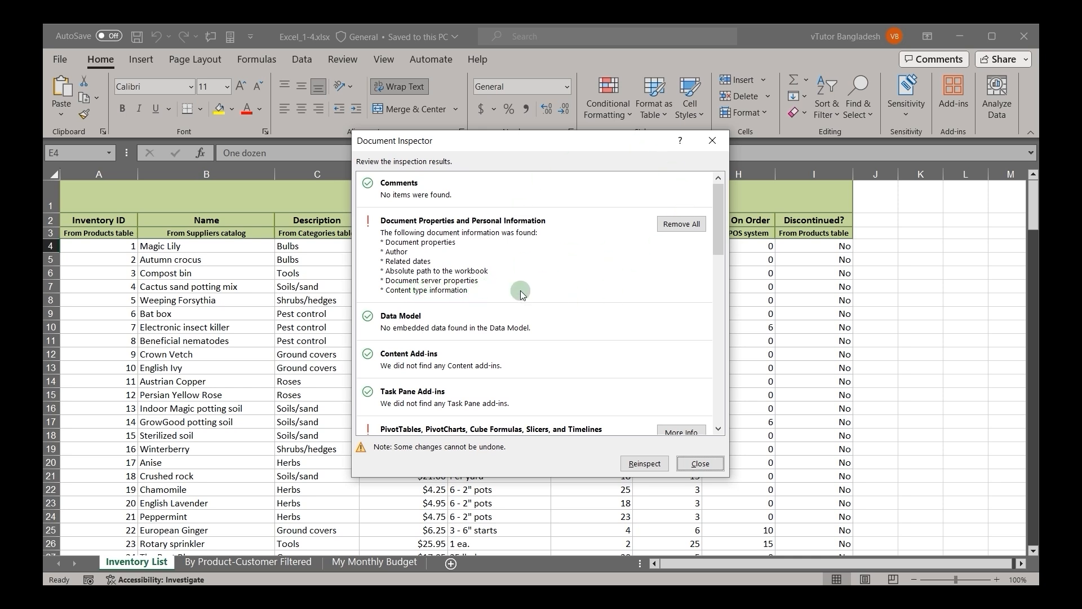
click(663, 227)
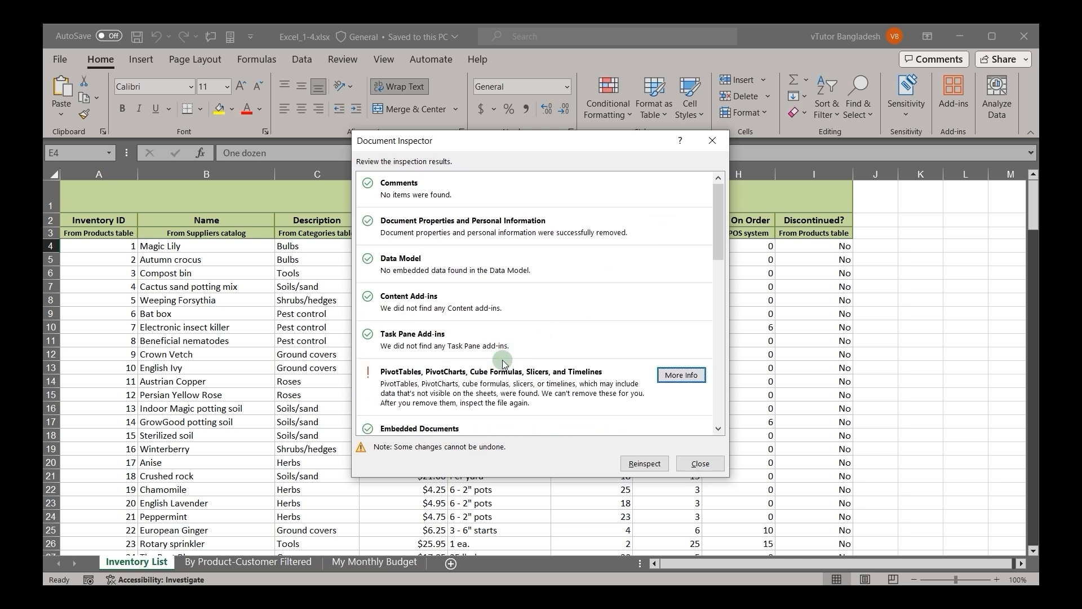
scroll(656, 377, down, 2)
scroll(656, 377, down, 3)
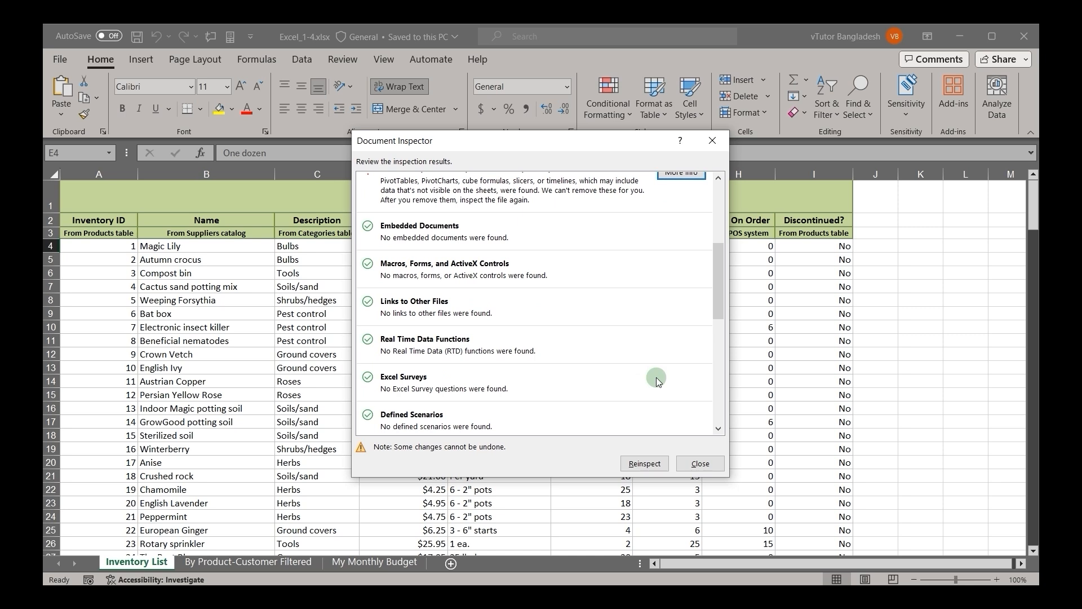
scroll(656, 377, up, 1)
scroll(656, 378, down, 6)
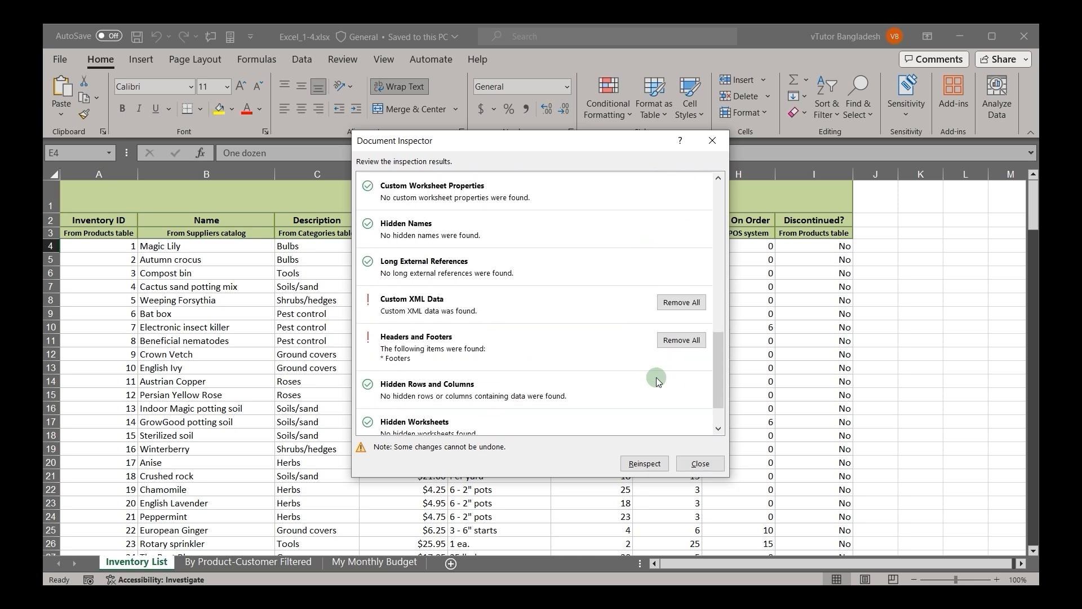
scroll(656, 377, down, 1)
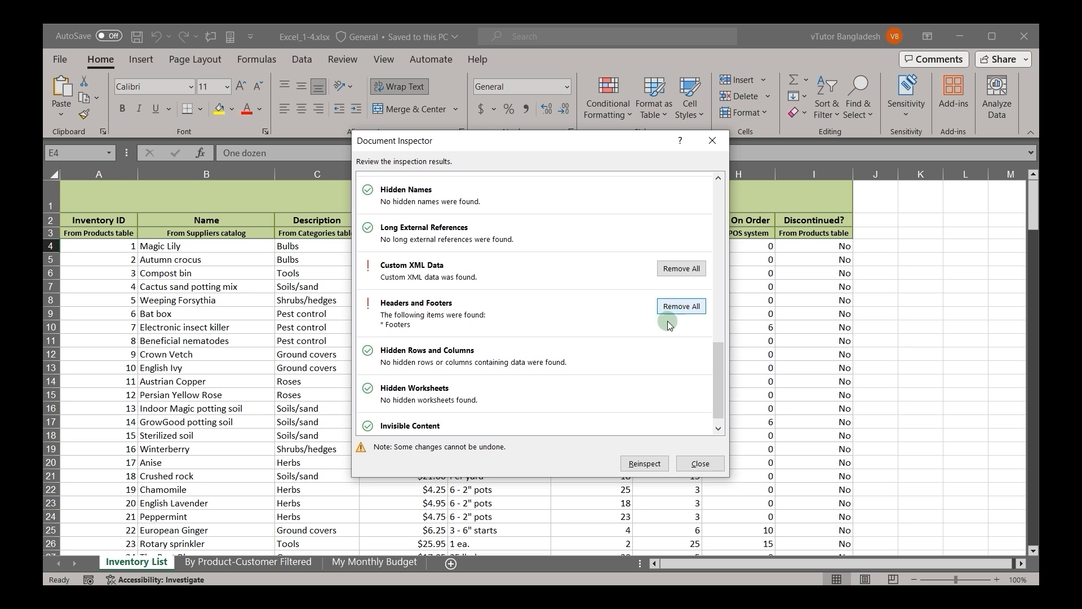
Step: Reinspect the workbook with the same content types, review the results, and close the Document Inspector
click(636, 466)
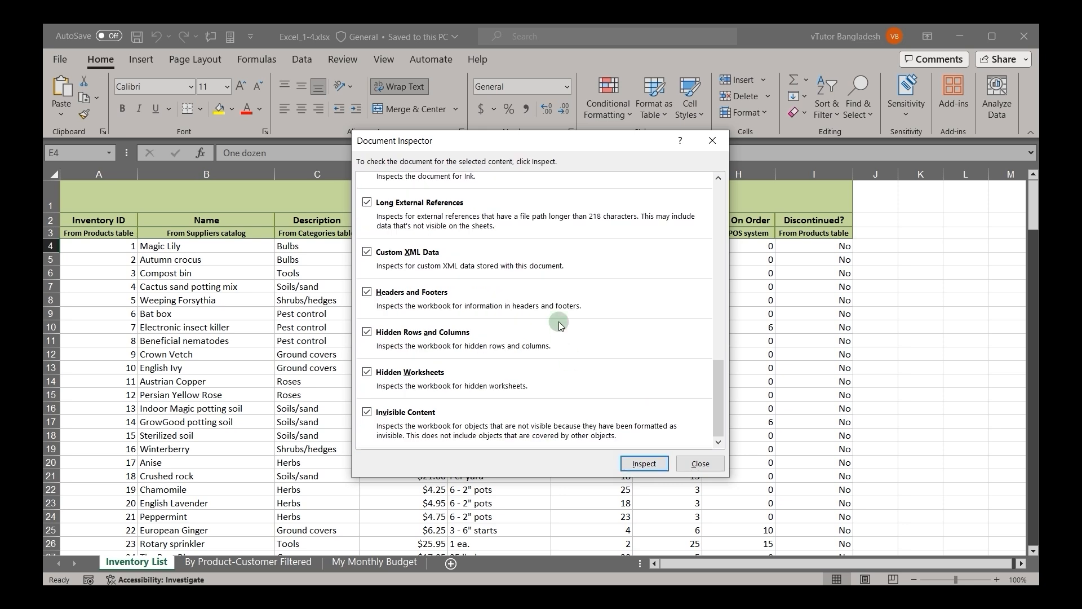
scroll(638, 306, up, 10)
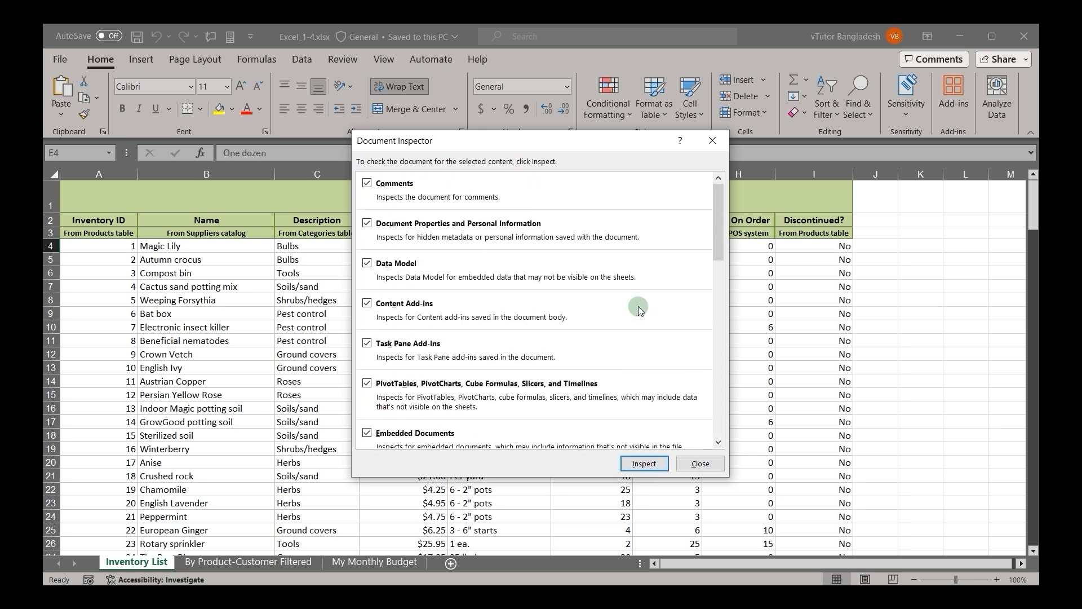
click(642, 463)
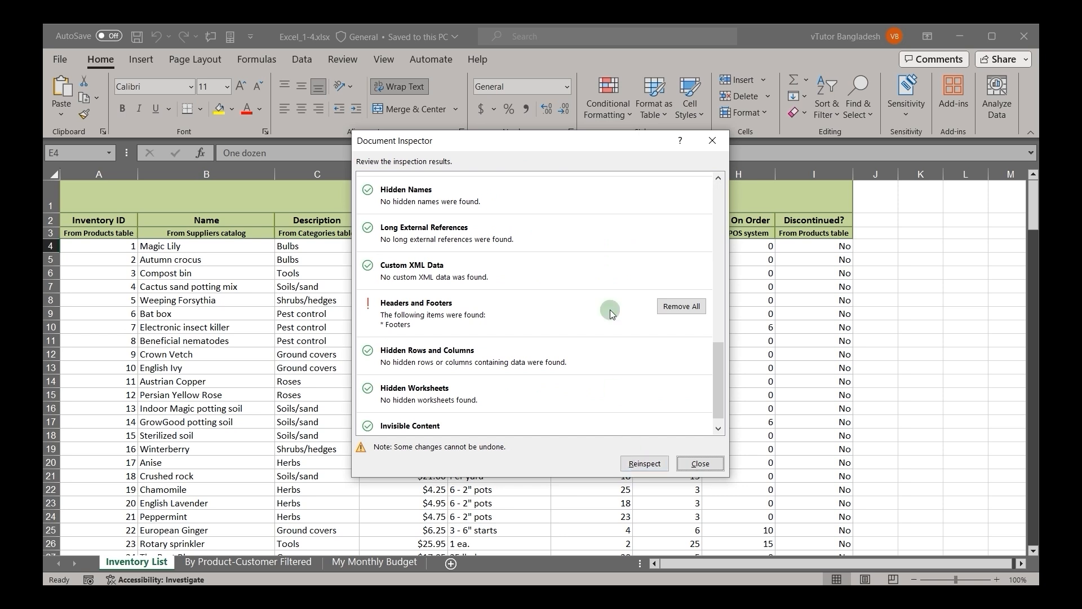
scroll(614, 231, up, 10)
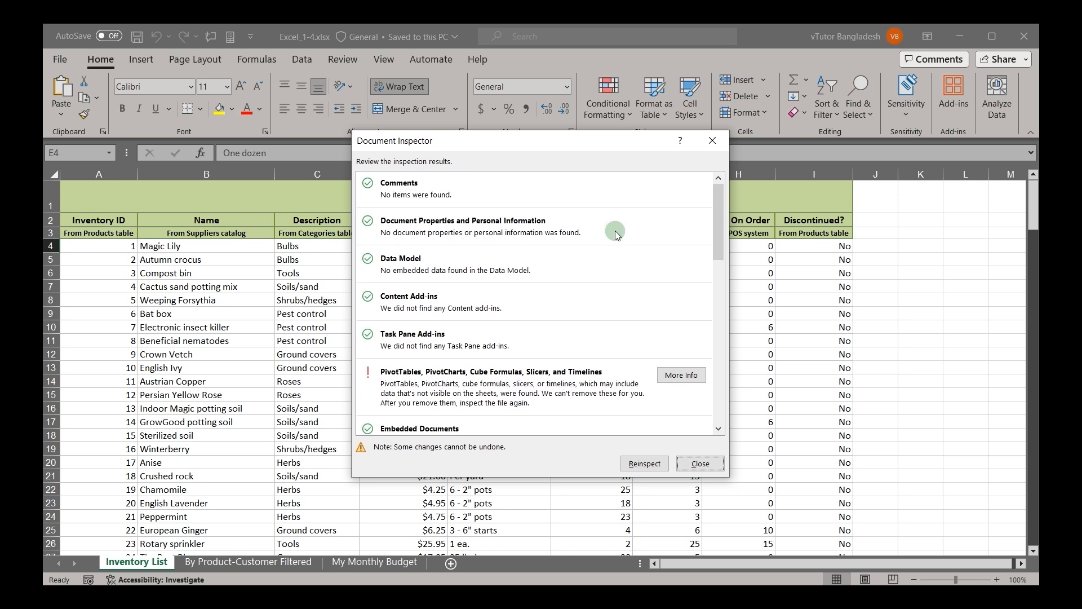
click(700, 463)
Step: Run the accessibility check on the workbook to list content that people with disabilities might find difficult to read
click(58, 58)
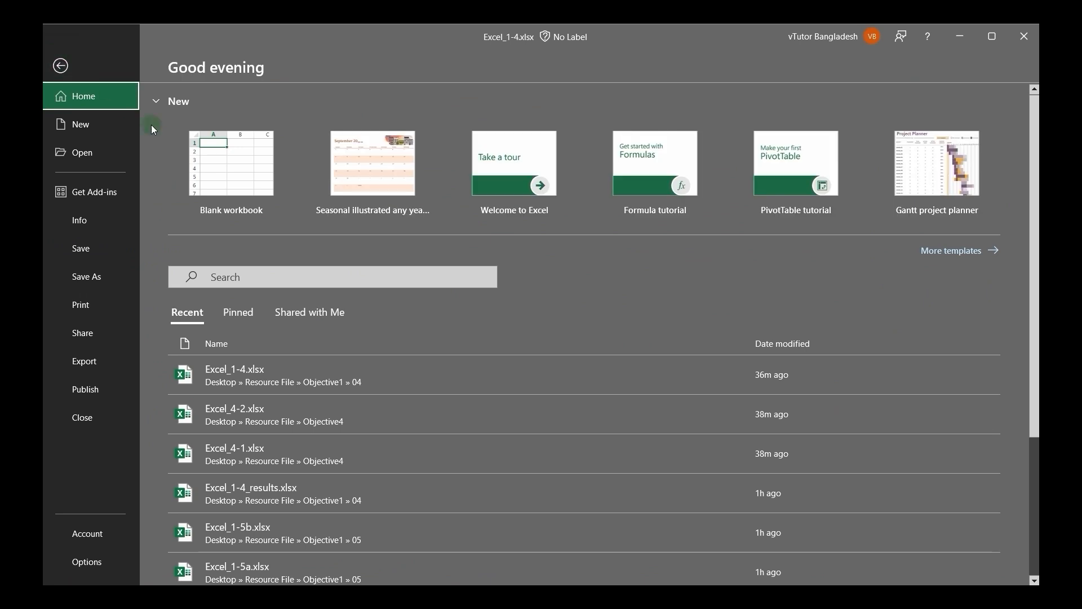
click(77, 221)
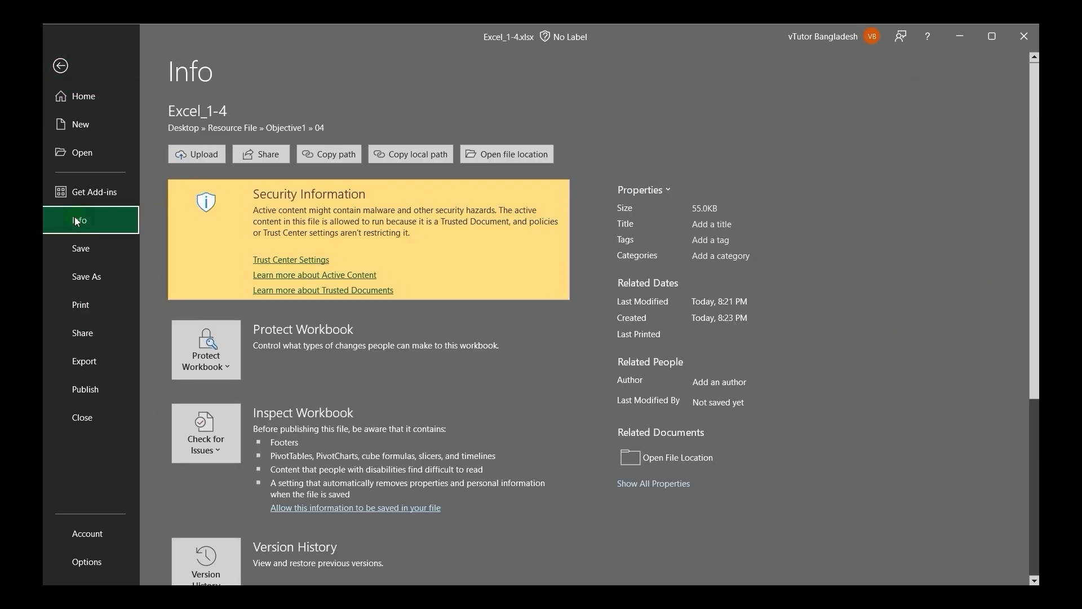
click(224, 430)
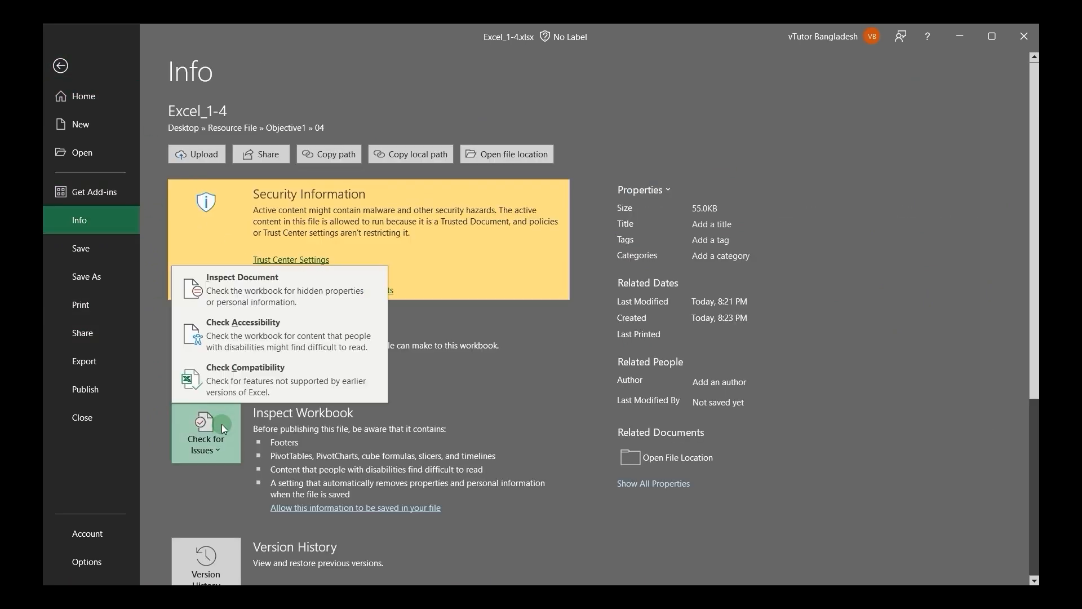
click(266, 339)
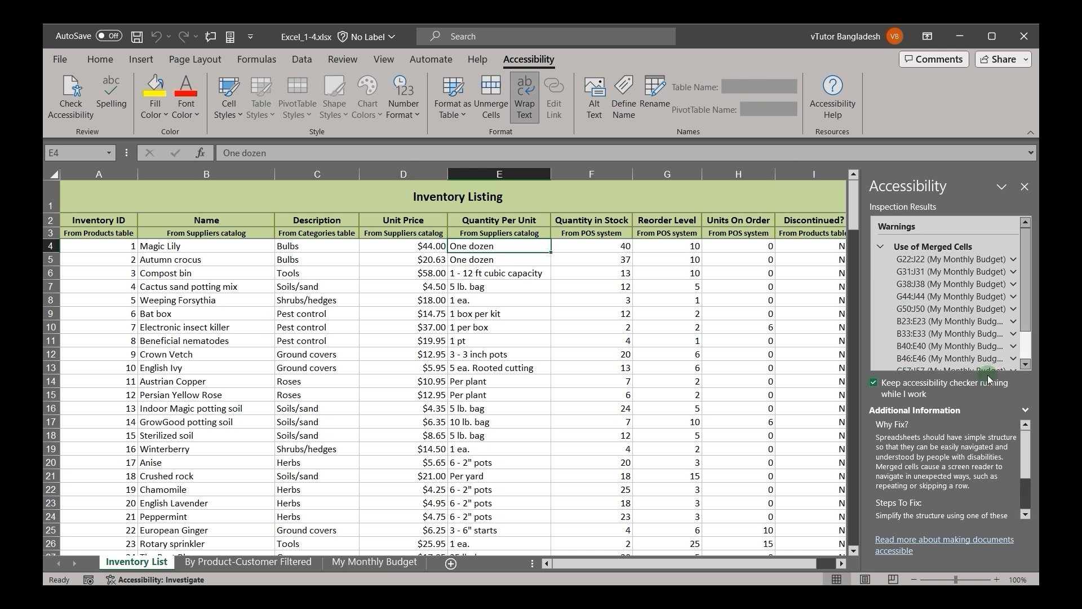
Step: Unmerge G22:J22, G31:J31 and G38:J38 on the My Monthly Budget sheet from the accessibility warnings, and close the results
click(1014, 261)
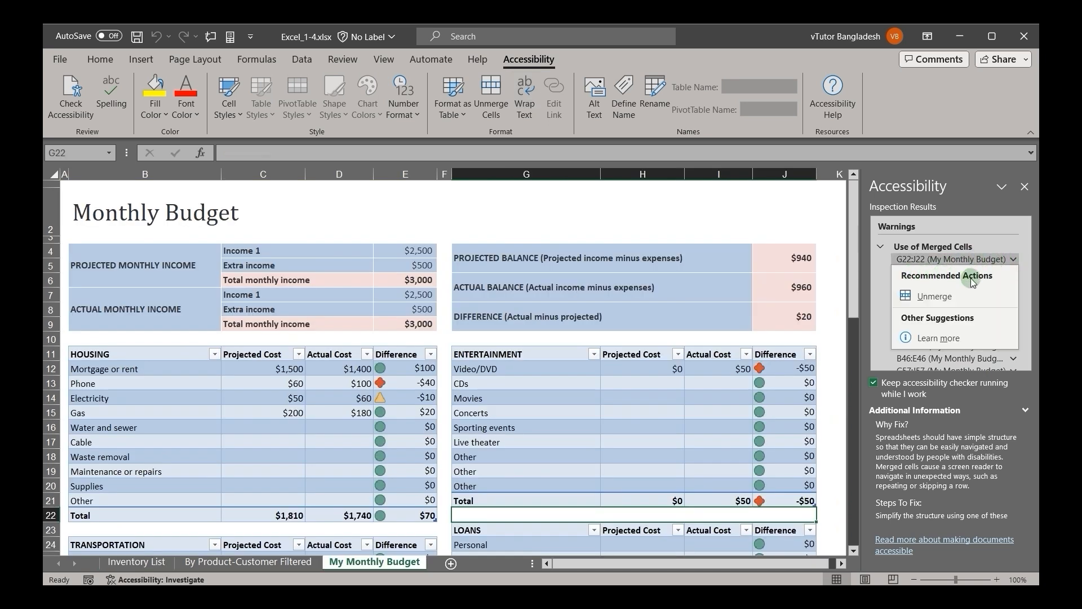
click(932, 297)
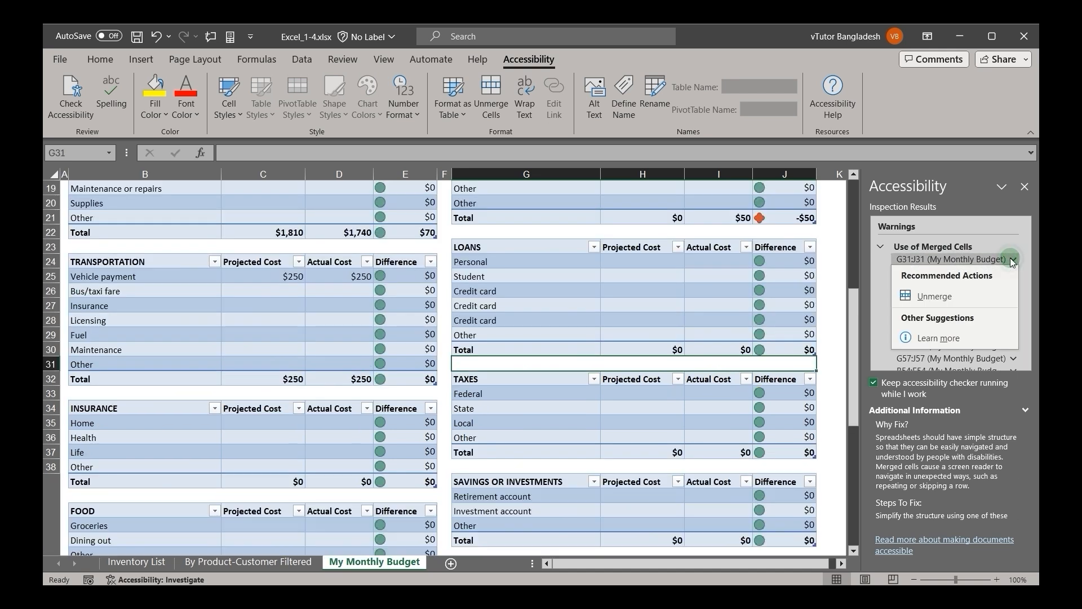
click(925, 298)
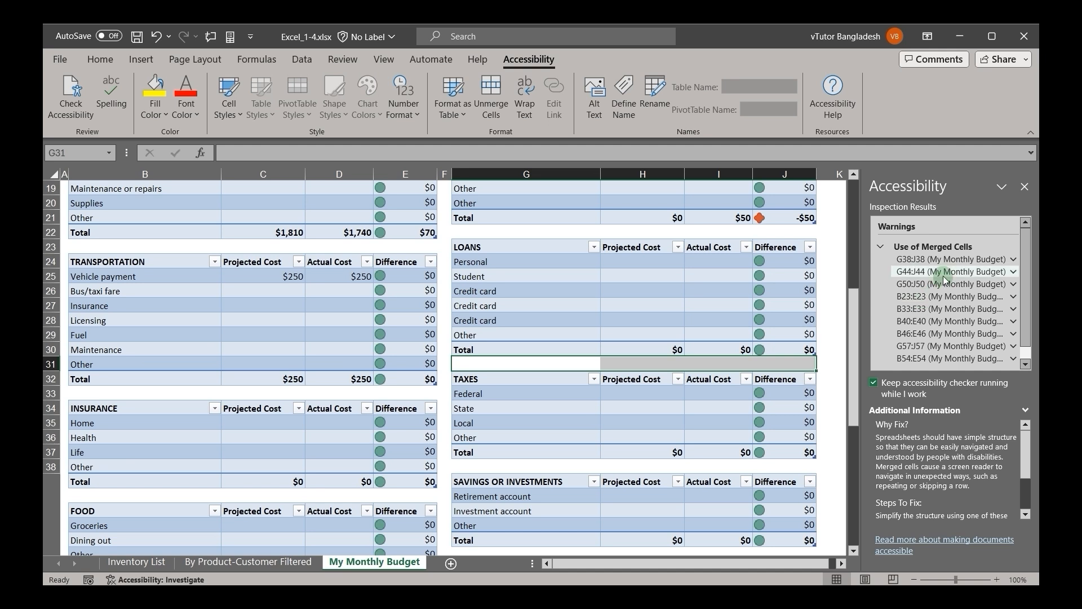
click(943, 261)
click(916, 299)
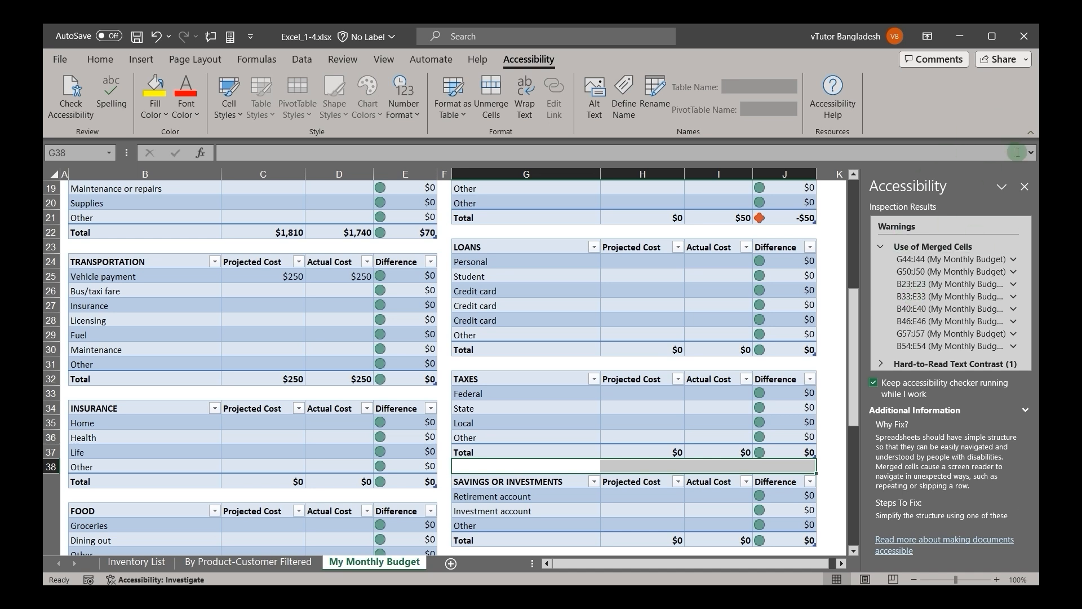
click(1025, 187)
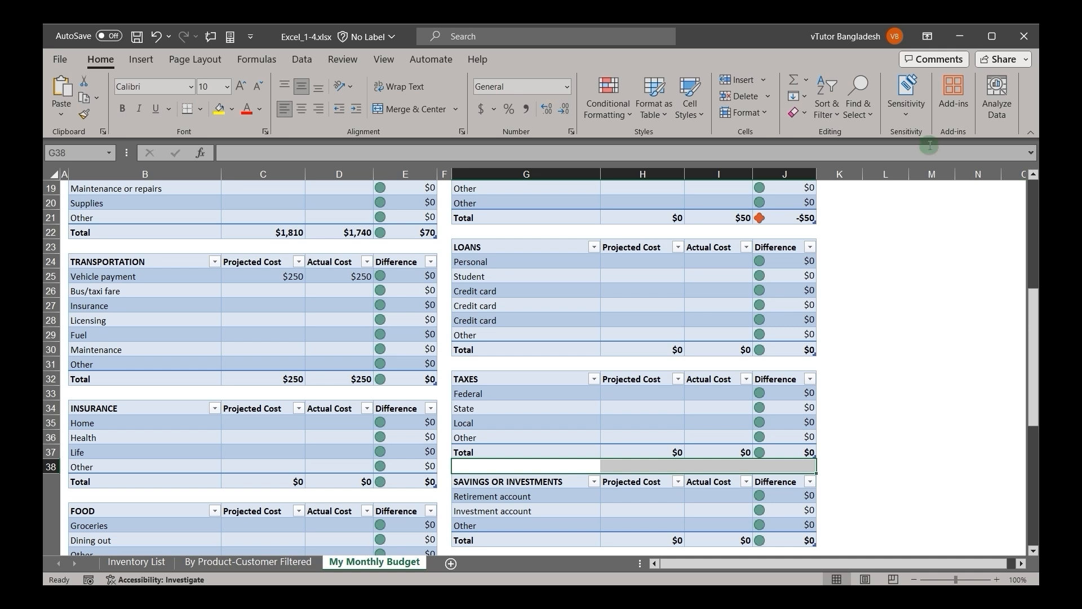
Step: Run the compatibility check on the workbook for features not supported by earlier versions of Excel
click(61, 59)
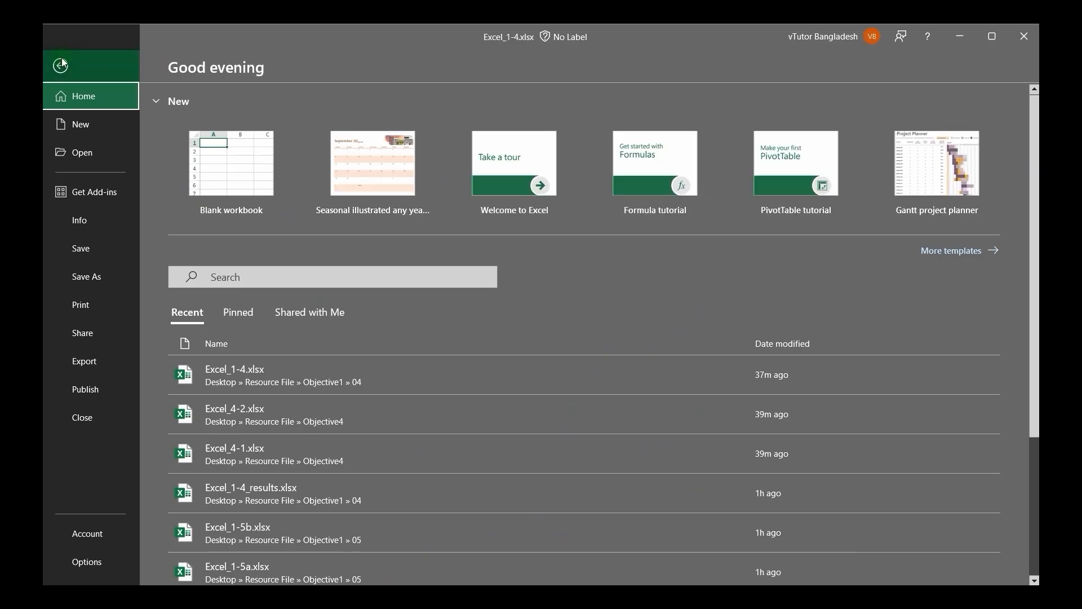
click(79, 227)
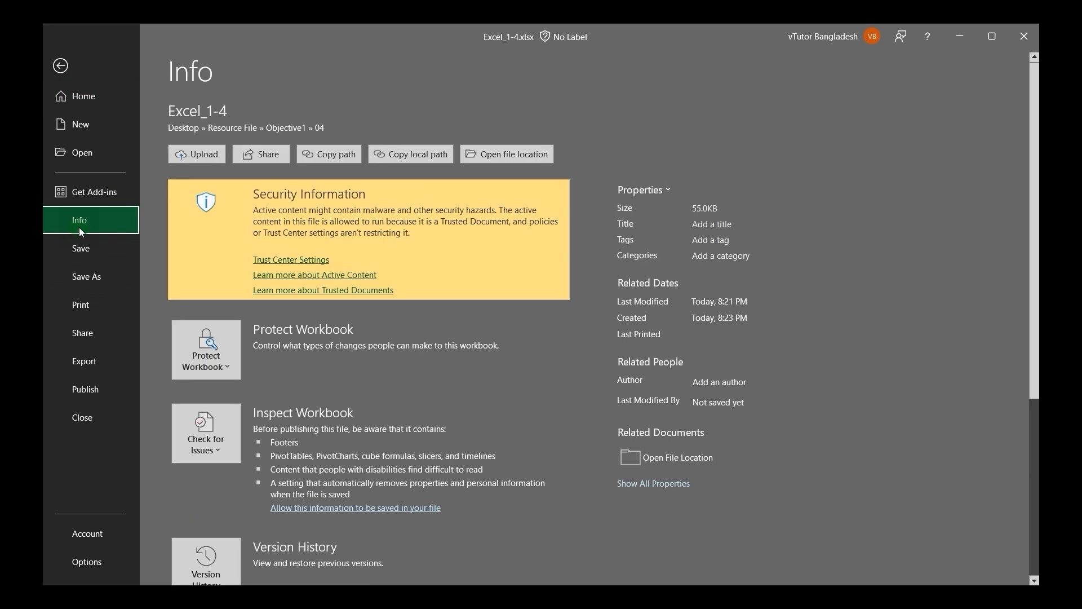
click(210, 431)
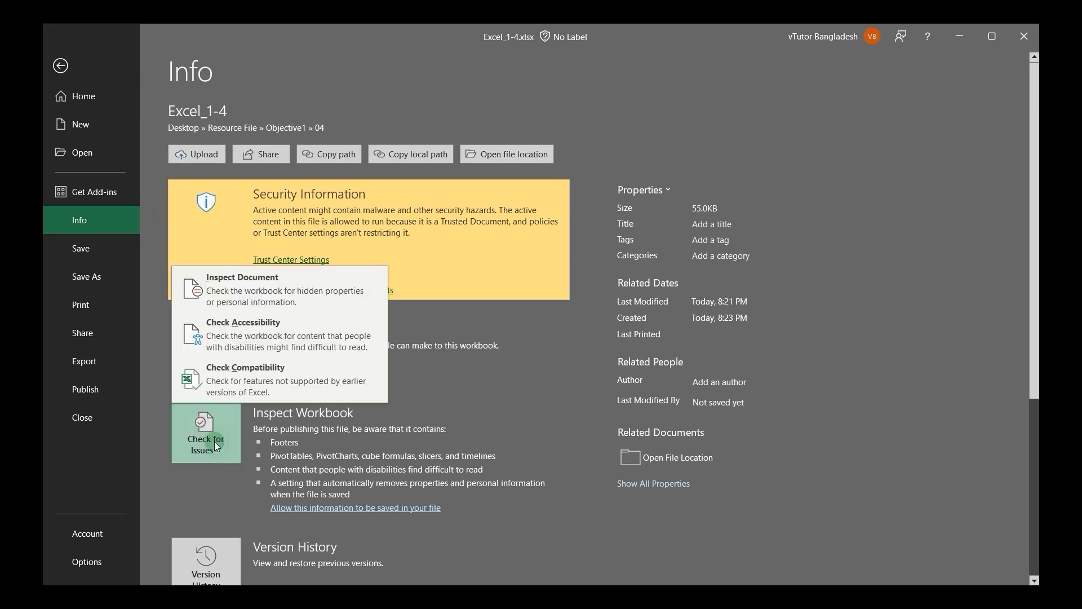
click(229, 389)
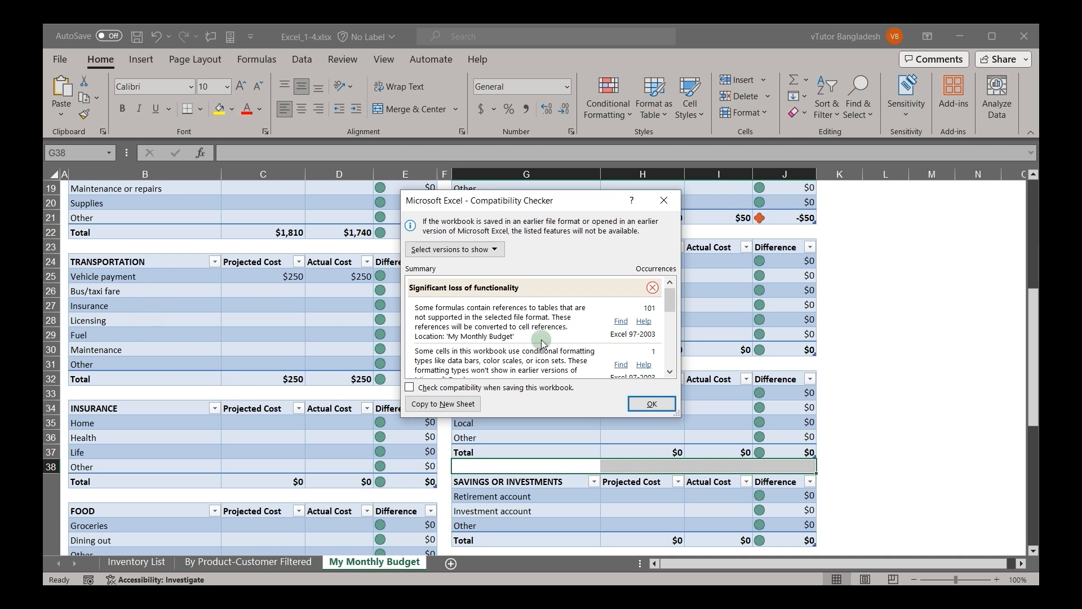
Step: Review the compatibility issues in the Compatibility Checker summary and copy the report to a new sheet
scroll(541, 342, down, 1)
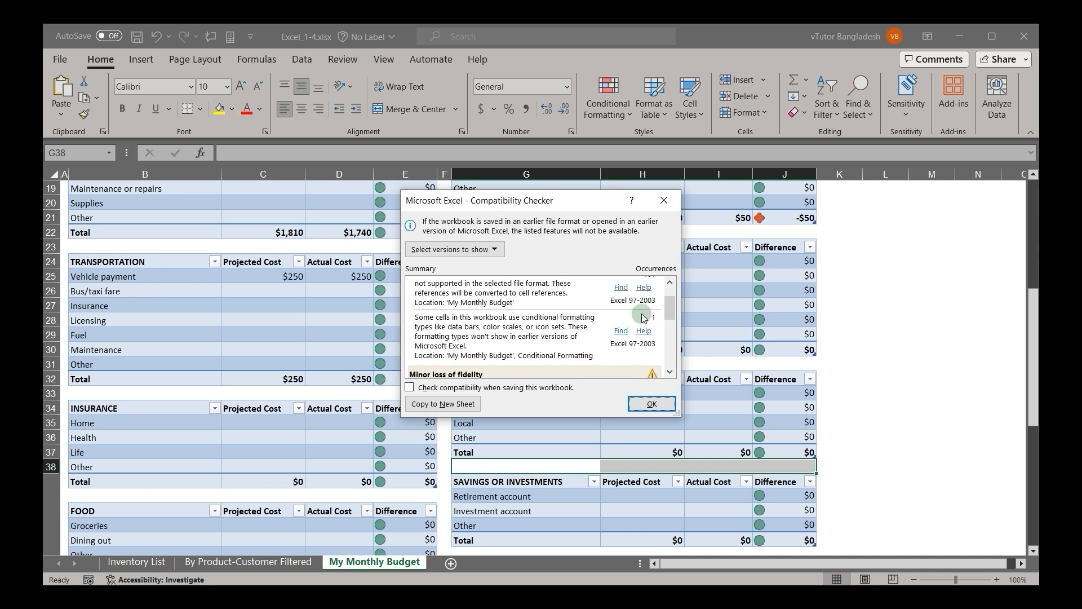
scroll(671, 319, down, 3)
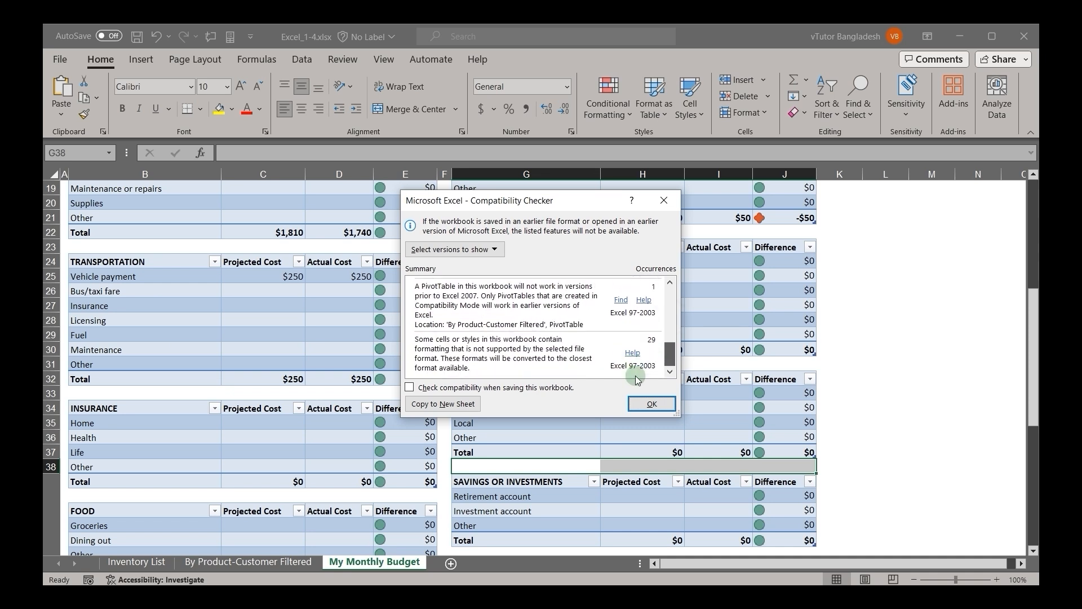
drag(666, 347, 667, 310)
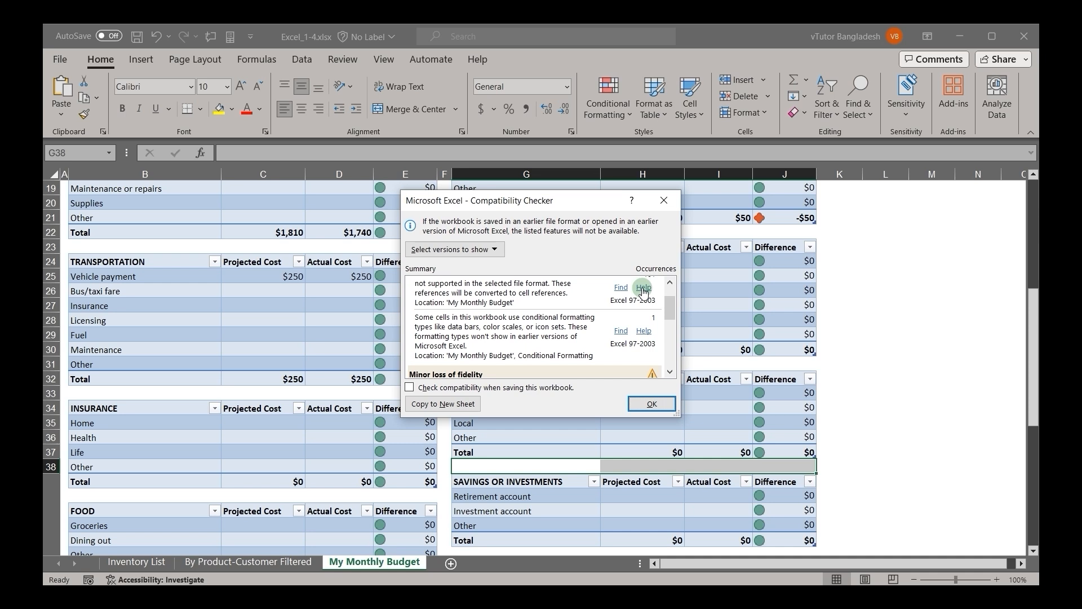
click(440, 404)
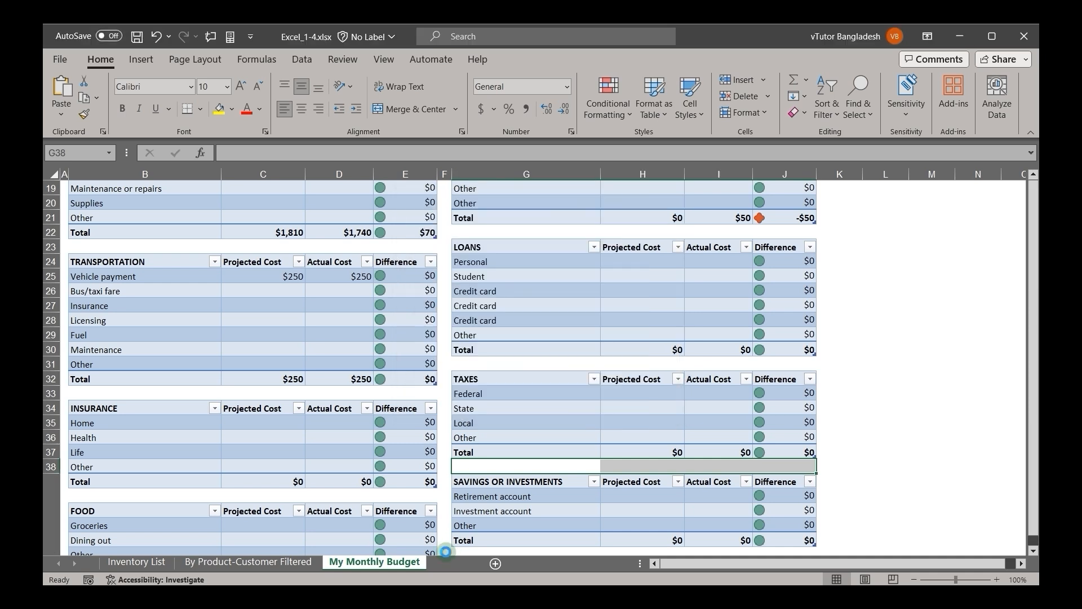
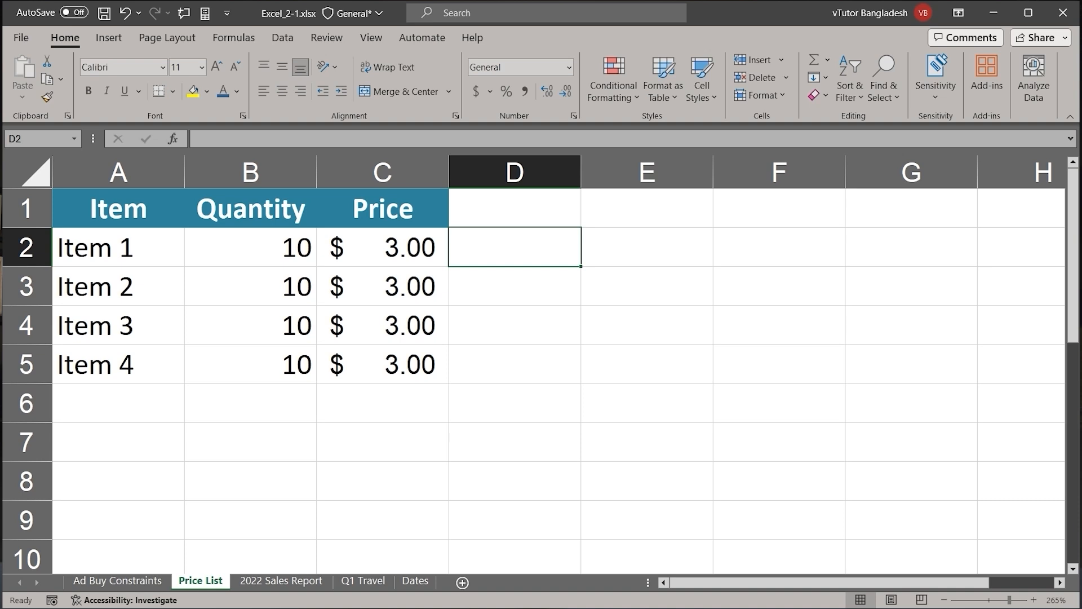
Step: Insert three blank rows above the header row of the Price List sheet
click(31, 212)
drag(31, 212, 33, 292)
right_click(35, 294)
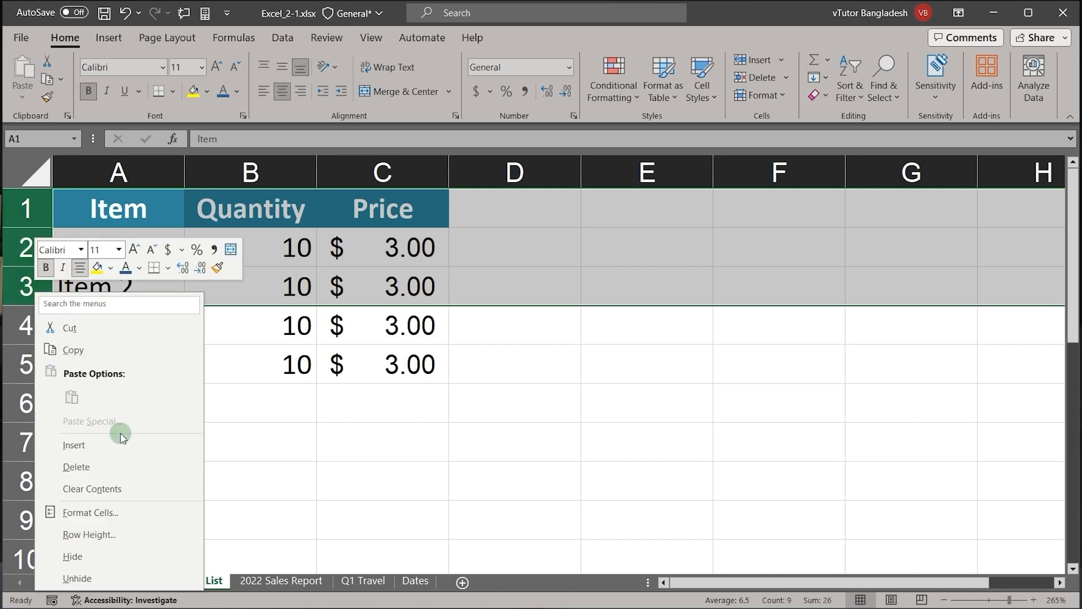
click(99, 445)
Step: Enter Vtutor in cell A1 as the first title line
click(129, 212)
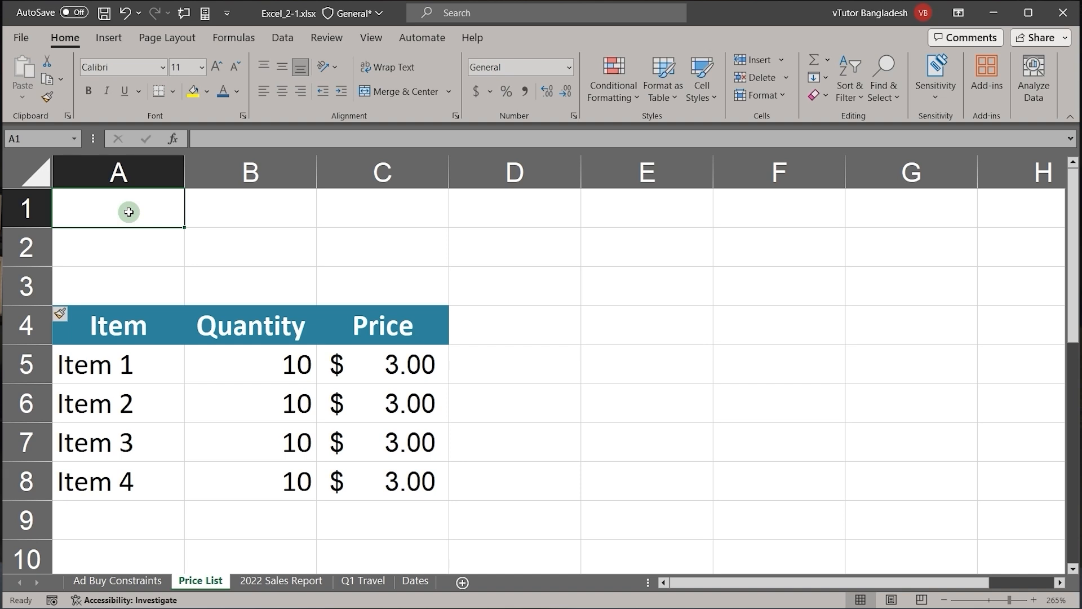
text(Vtutor)
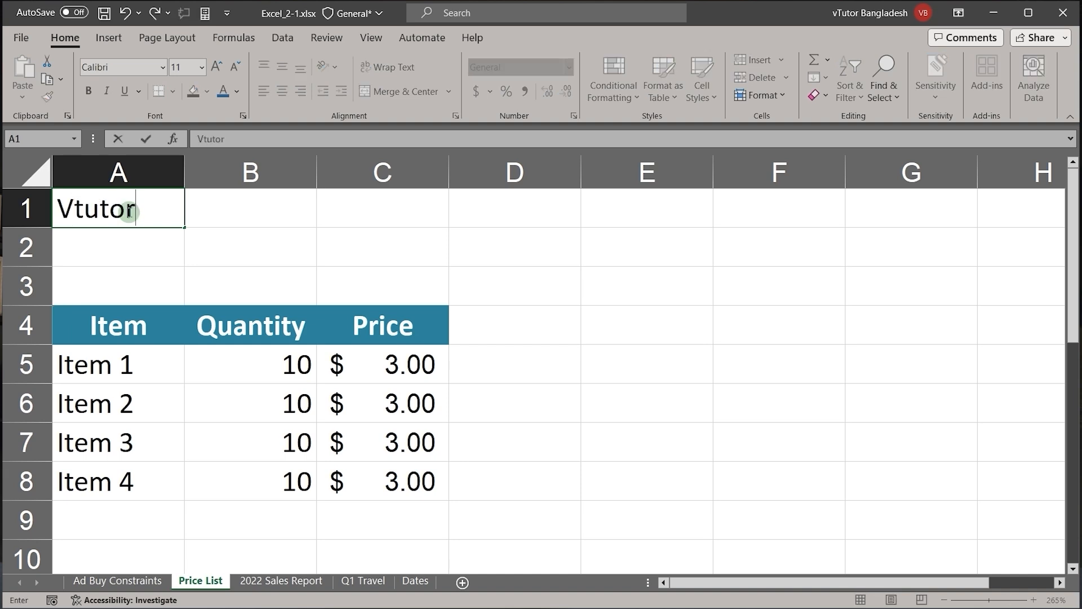
key(Return)
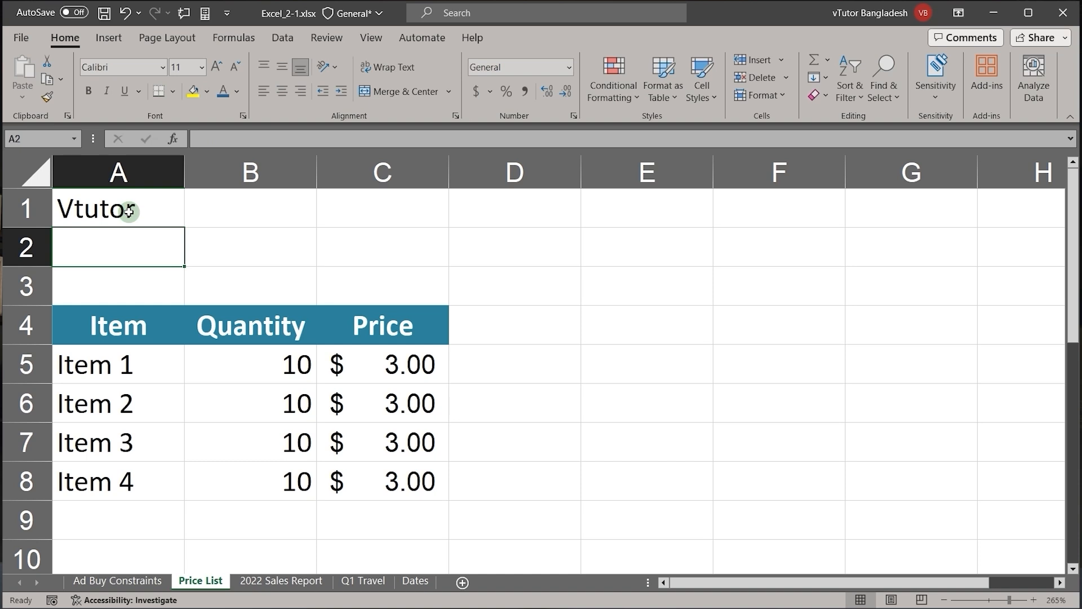
Step: Enter MOS Certifications in cell A2 as the second title line
text(E)
key(BackSpace)
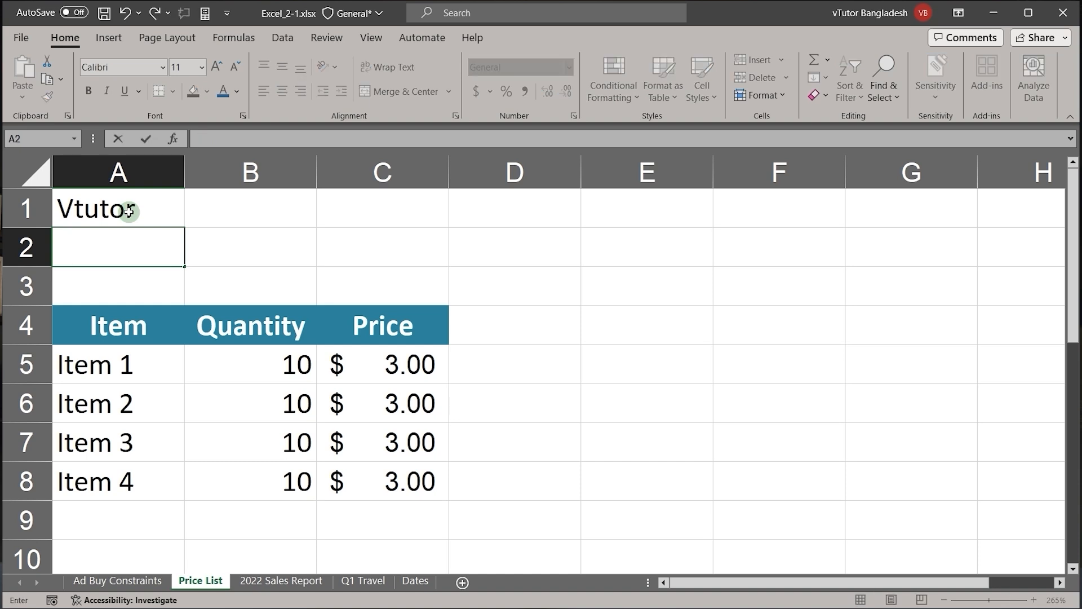
text(MOS Certifications)
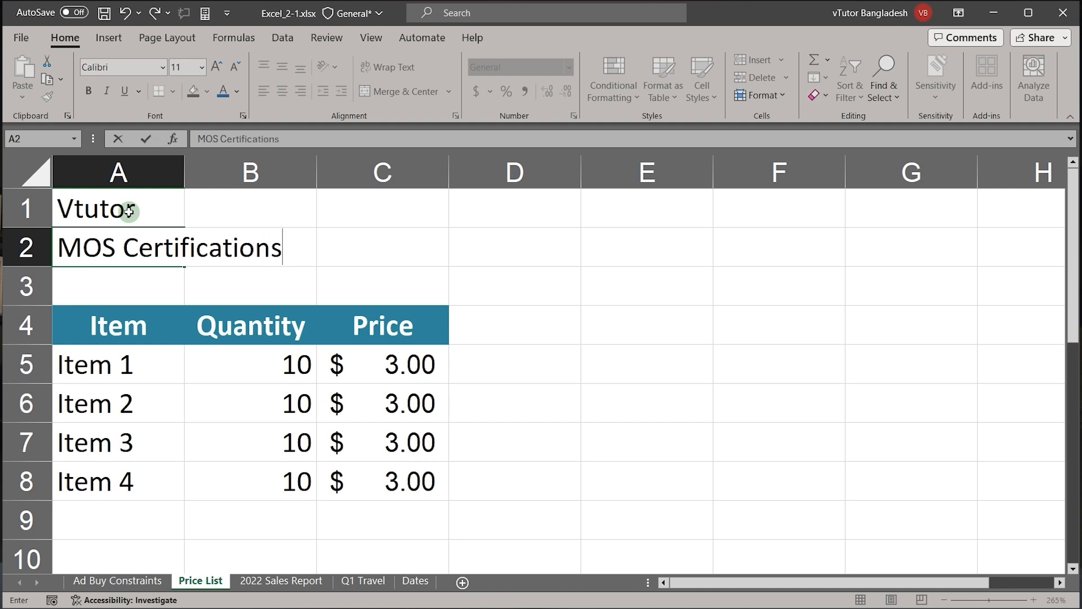
key(Return)
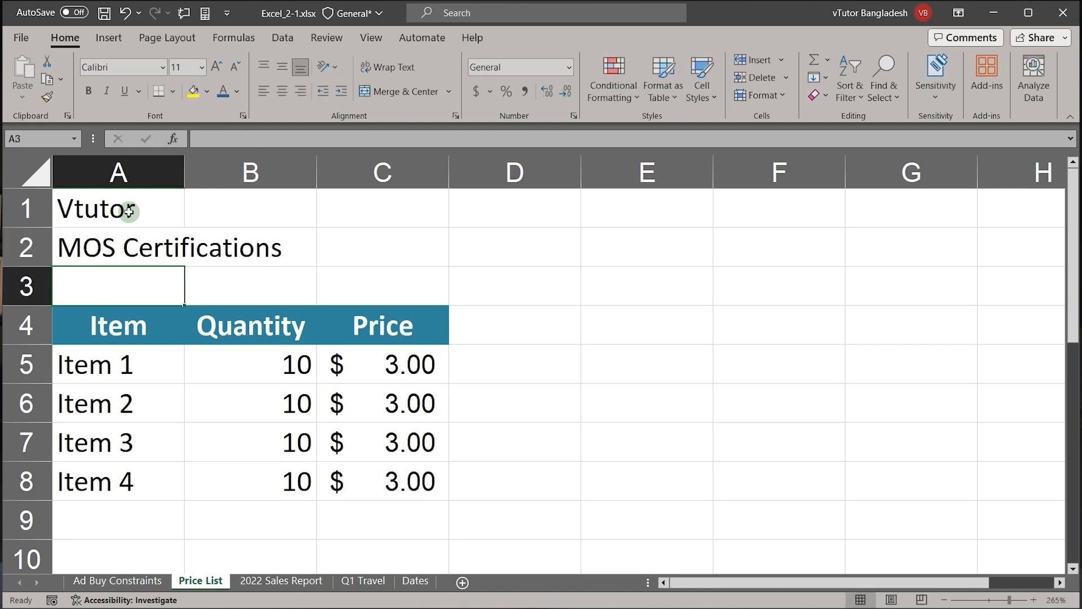
Step: Enter Invoice in cell A3 as the third title line, directly above the table header
text(Invoiuc)
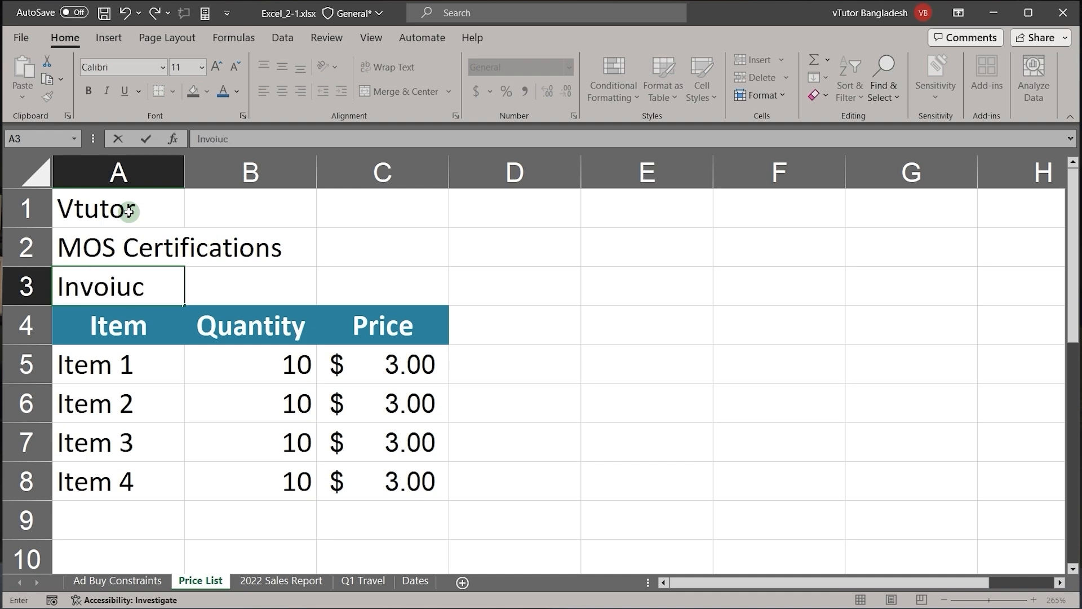
key(BackSpace)
key(BackSpace)
text(ce)
key(Return)
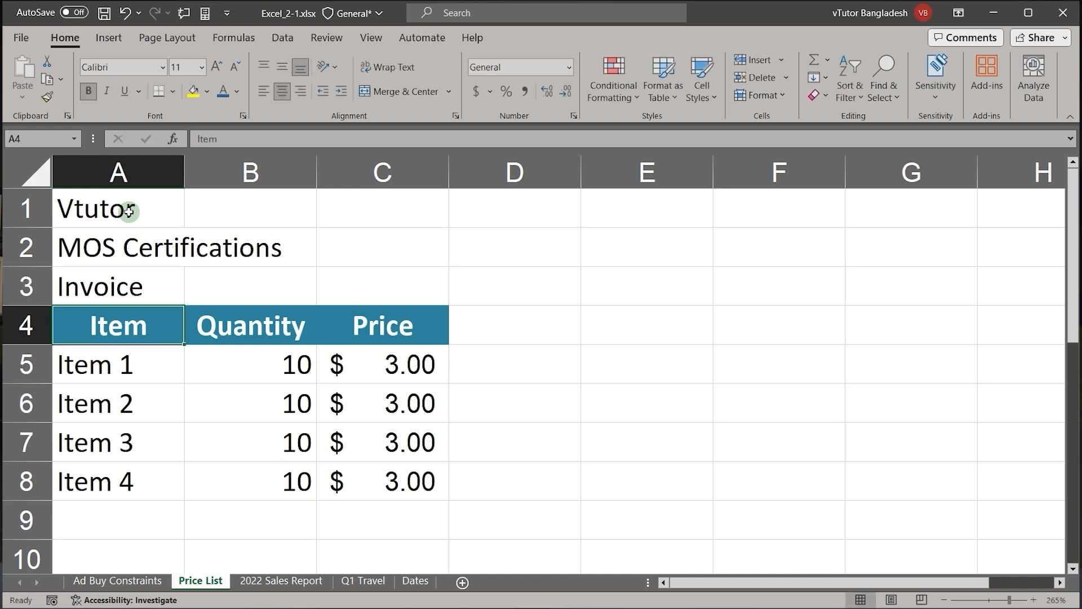
Step: Set the price of Item 1 to 100 and fill it down to Item 4 in C5:C8
click(364, 371)
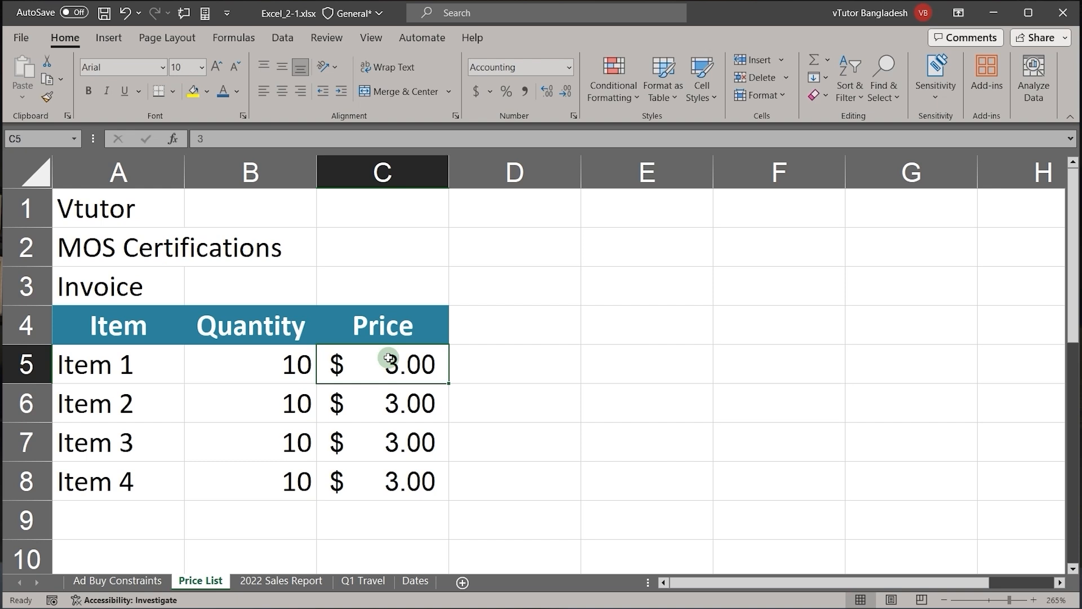
text(100)
key(Return)
drag(391, 358, 406, 482)
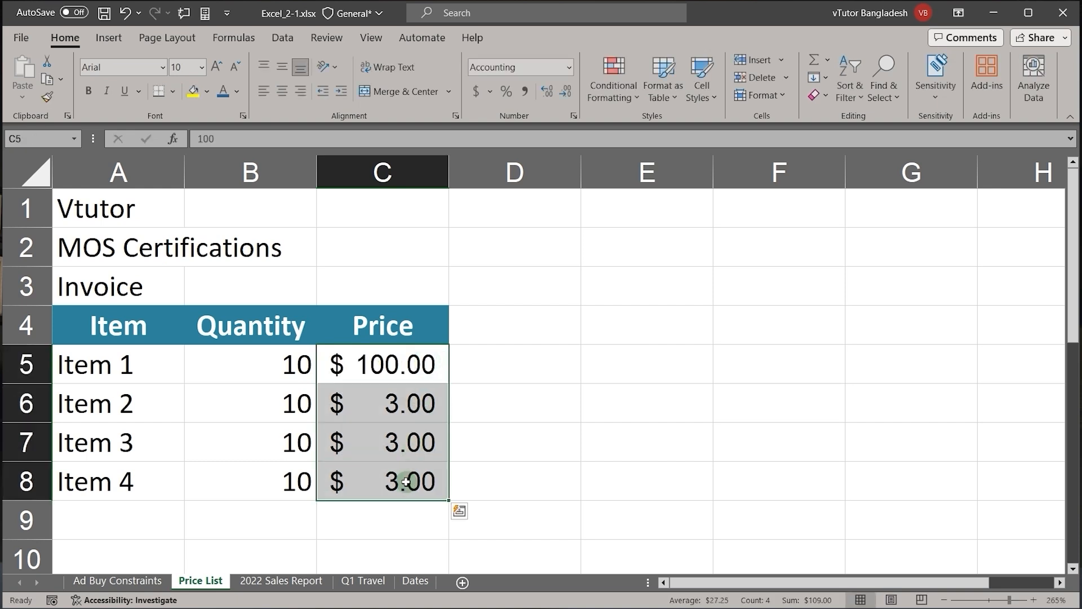
key(ctrl+d)
click(282, 366)
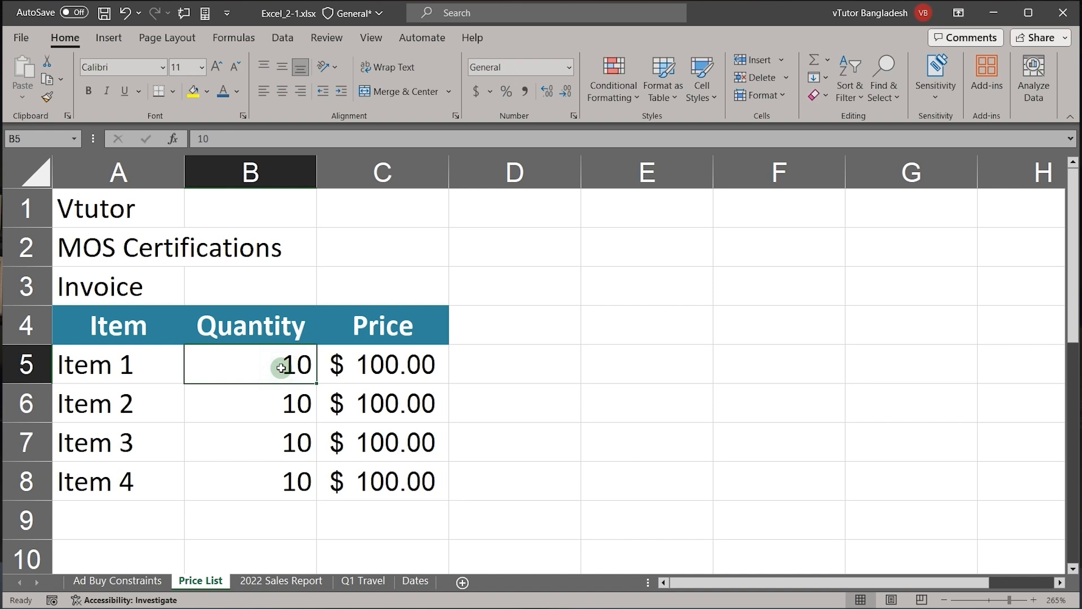
Step: Correct the capitalization of the title in A1 to vTutor
double_click(75, 206)
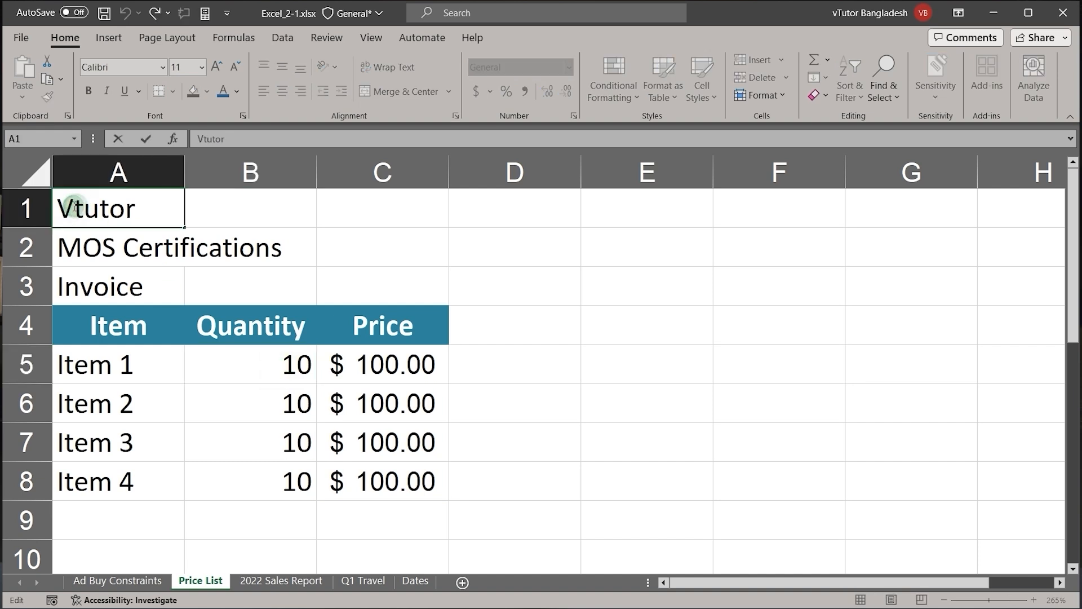
drag(75, 206, 59, 206)
text(v)
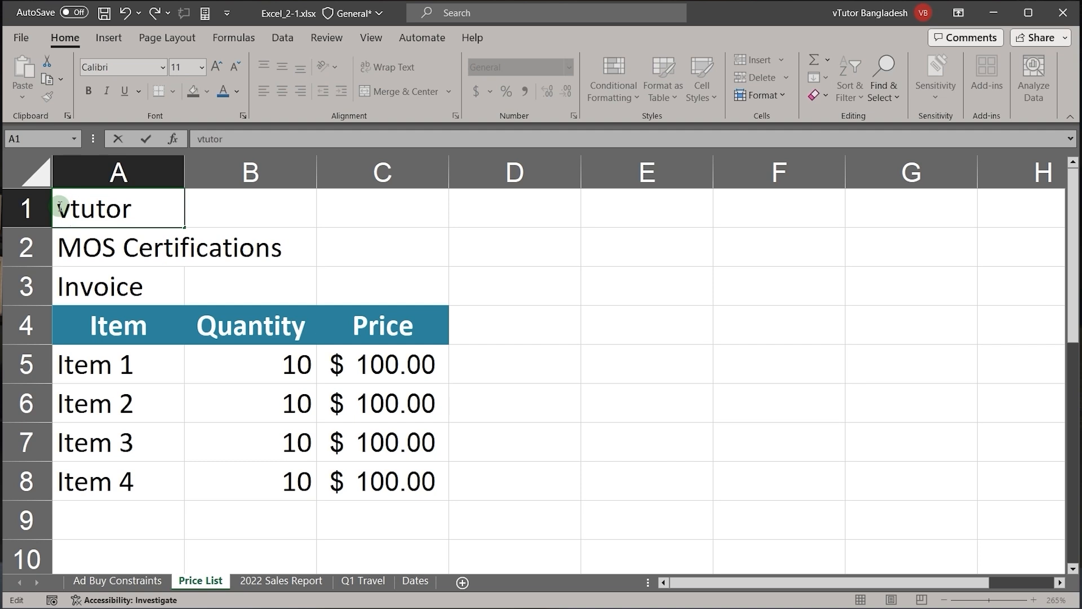
key(BackSpace)
text(T)
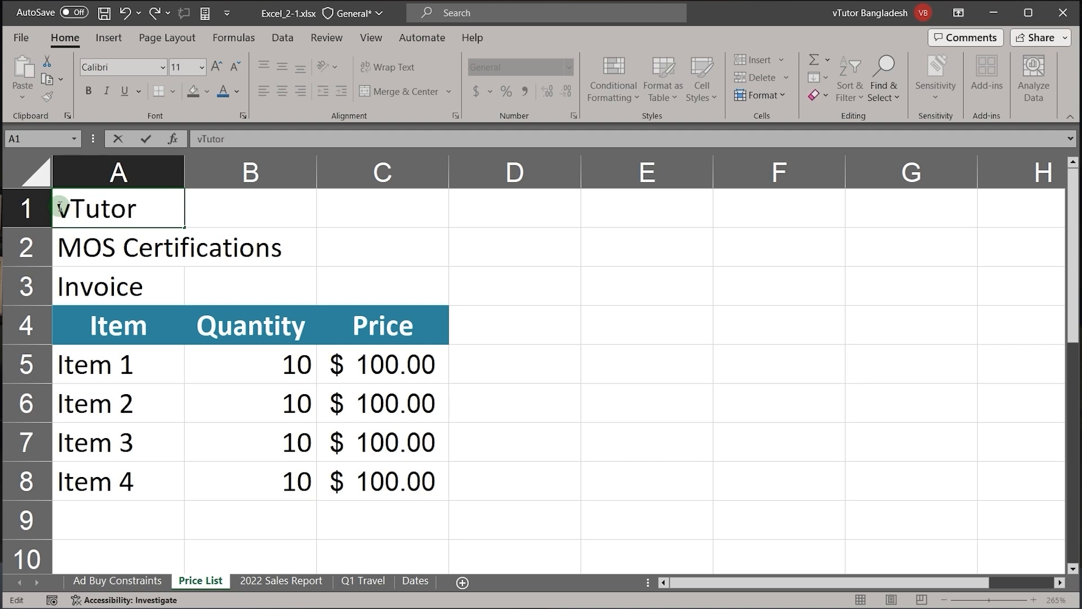
key(Return)
Step: Center the text of cells A1:C1 horizontally
drag(83, 208, 346, 216)
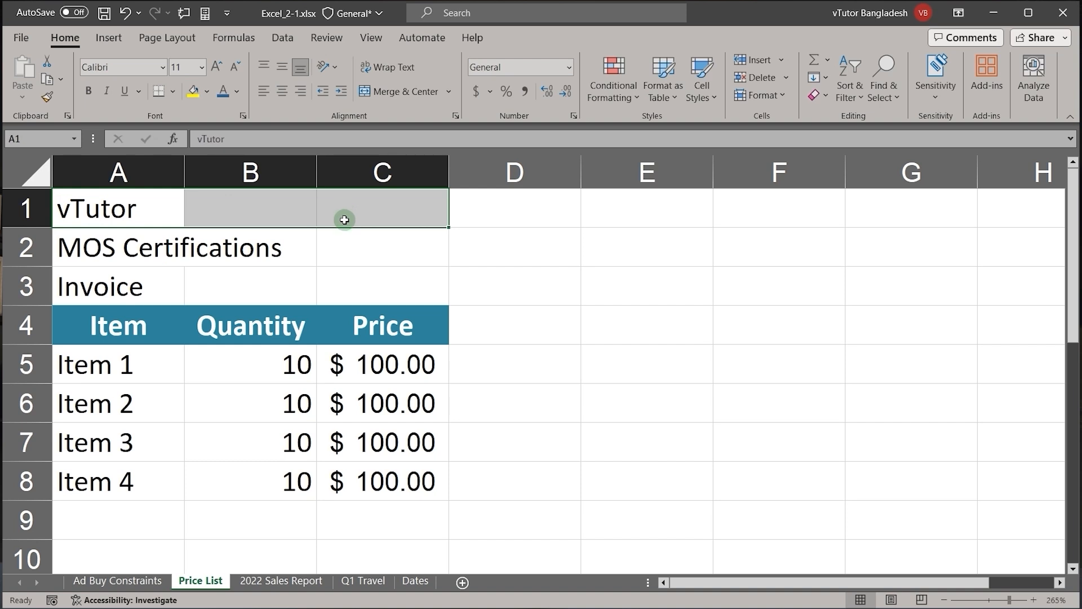
click(158, 205)
drag(158, 205, 385, 205)
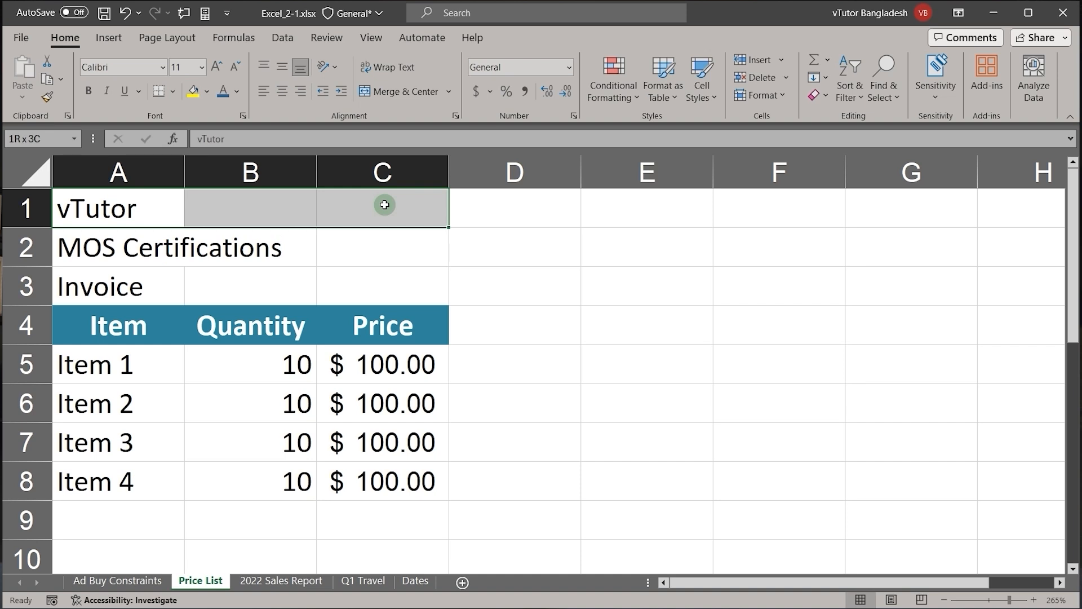
drag(384, 205, 383, 204)
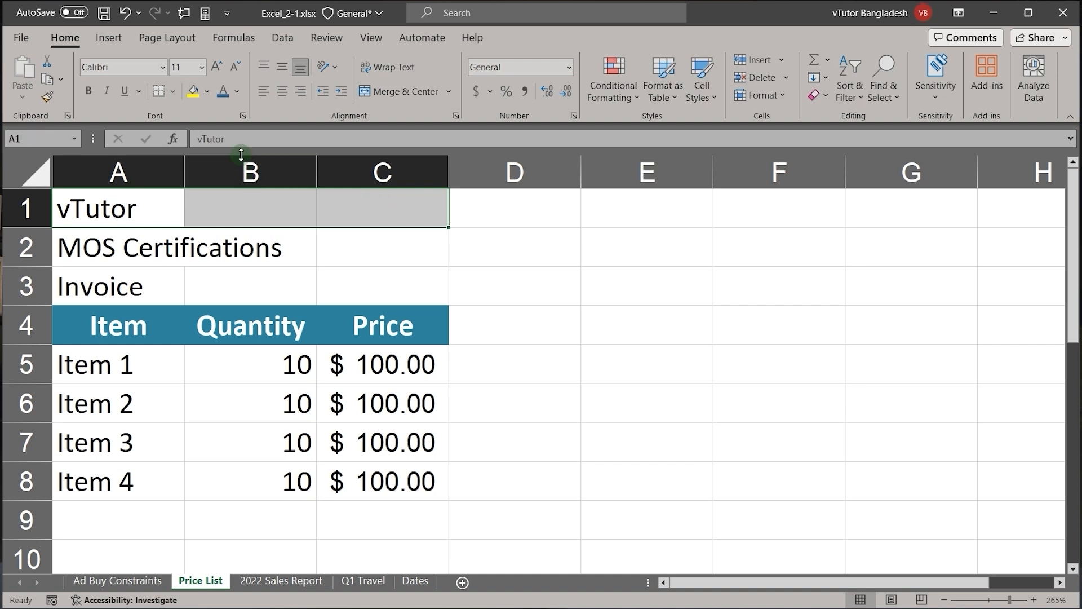
click(284, 92)
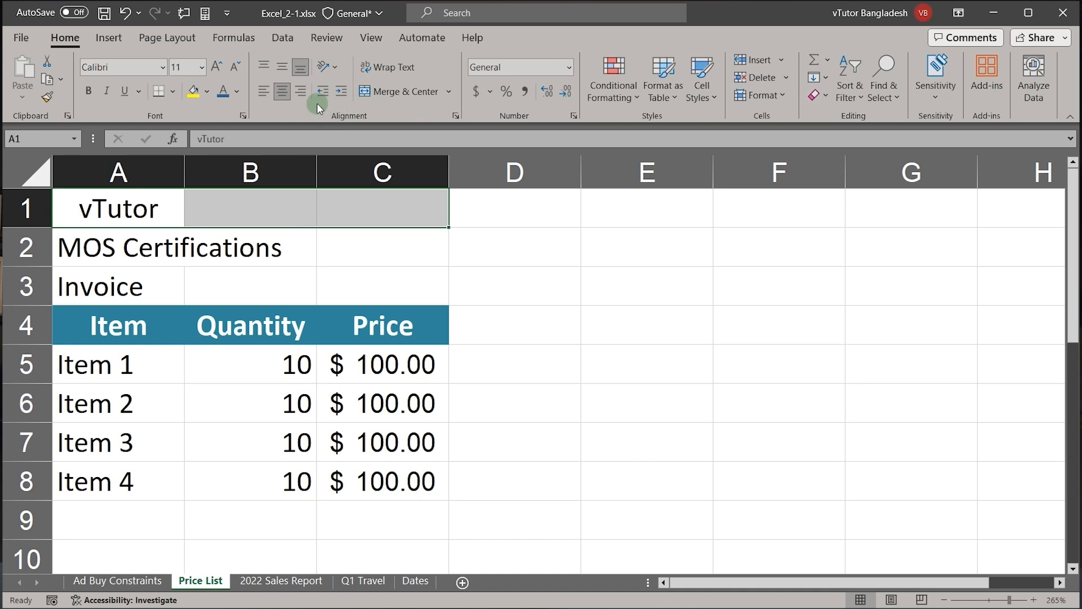
Step: Apply Merge & Center to the first title line in A1:C1 and the second in A2:C2
click(406, 92)
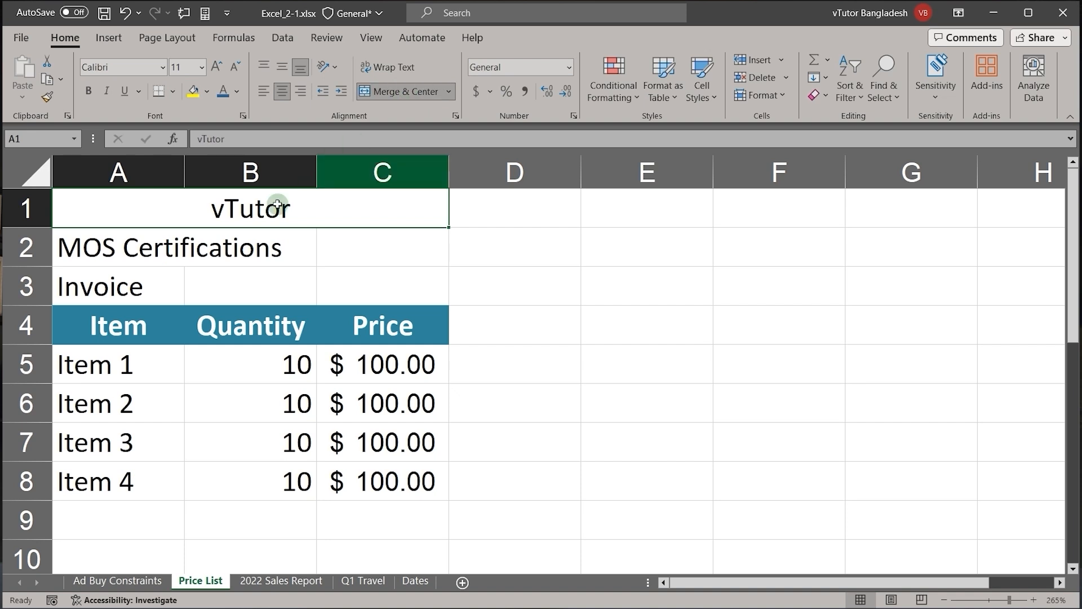
click(84, 246)
drag(84, 246, 380, 239)
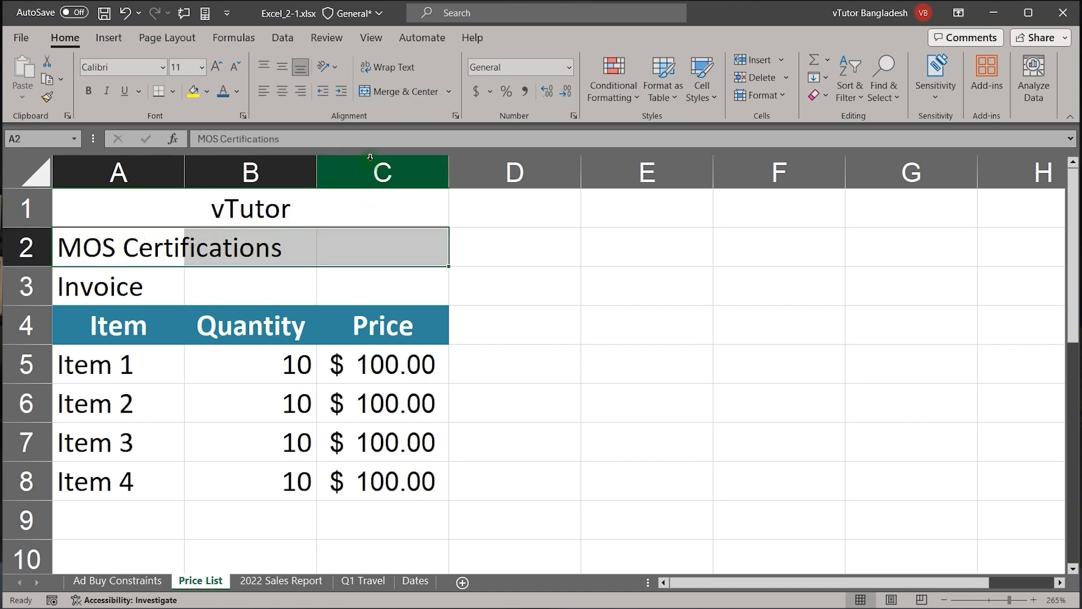
click(422, 89)
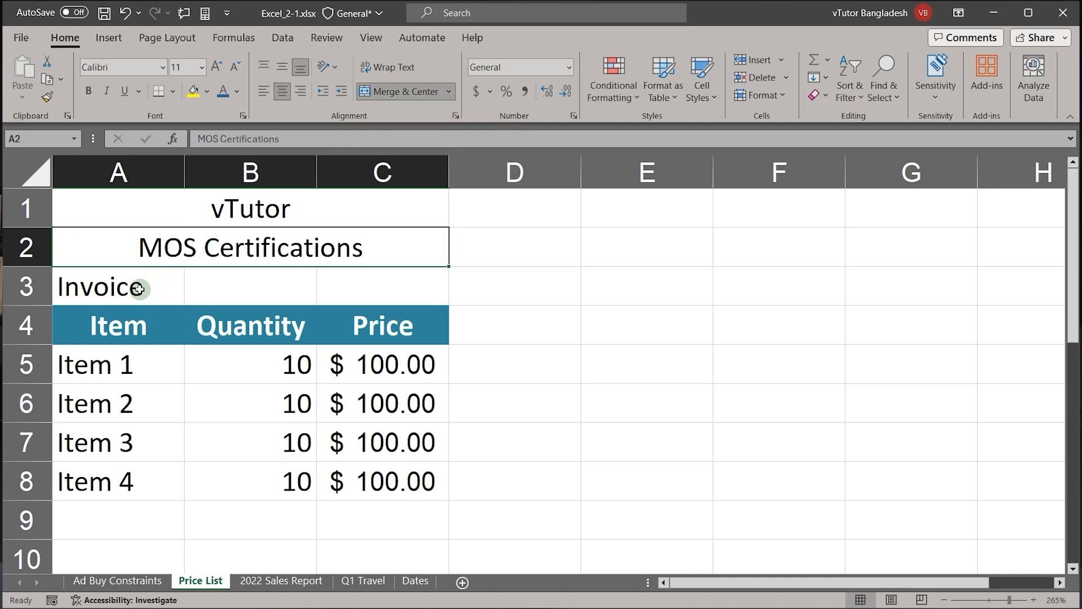
Step: Merge cells A3:C3 of the Invoice line without centering the text
click(107, 287)
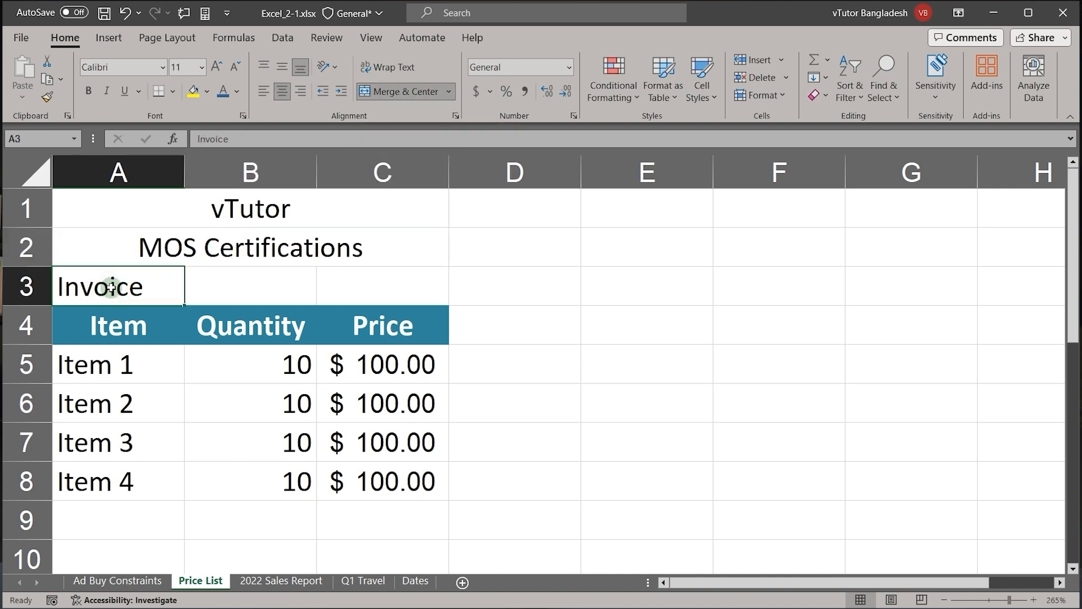
mouse_move(111, 287)
mouse_down()
mouse_move(210, 268)
mouse_move(361, 268)
mouse_up()
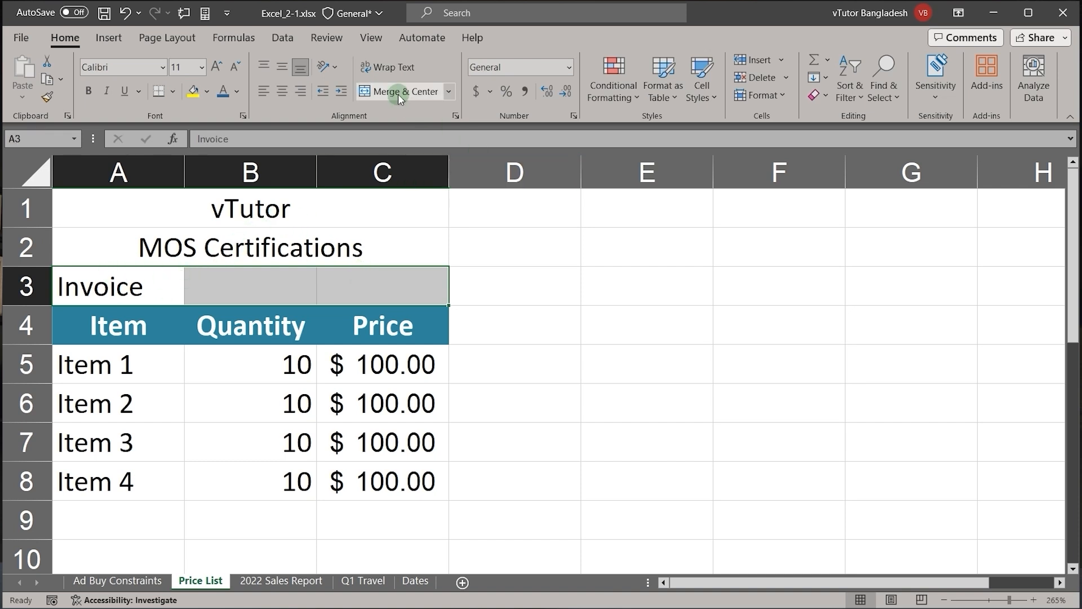
click(449, 92)
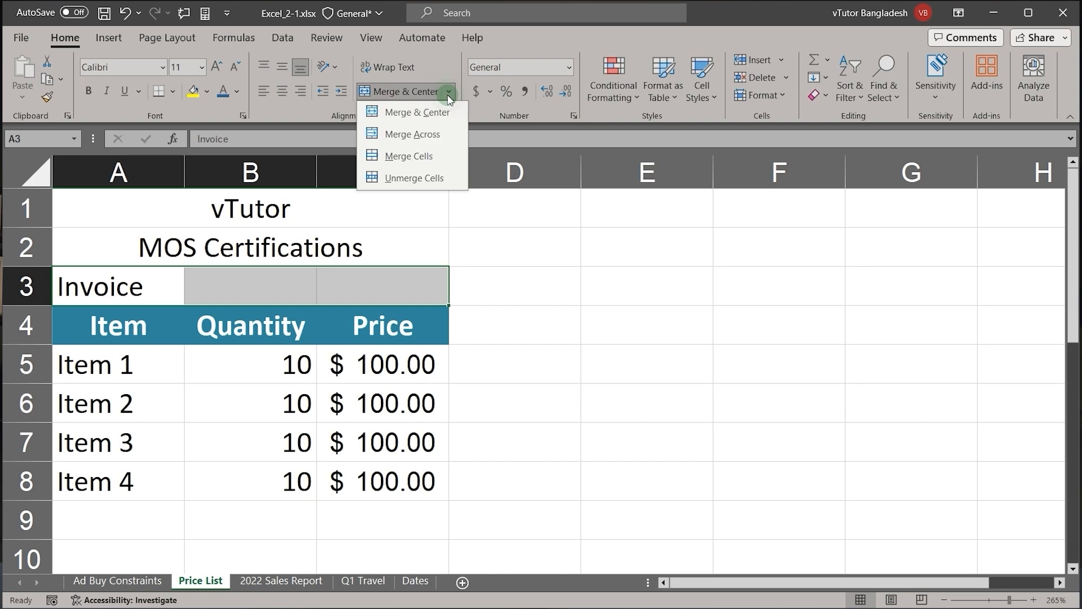
click(400, 154)
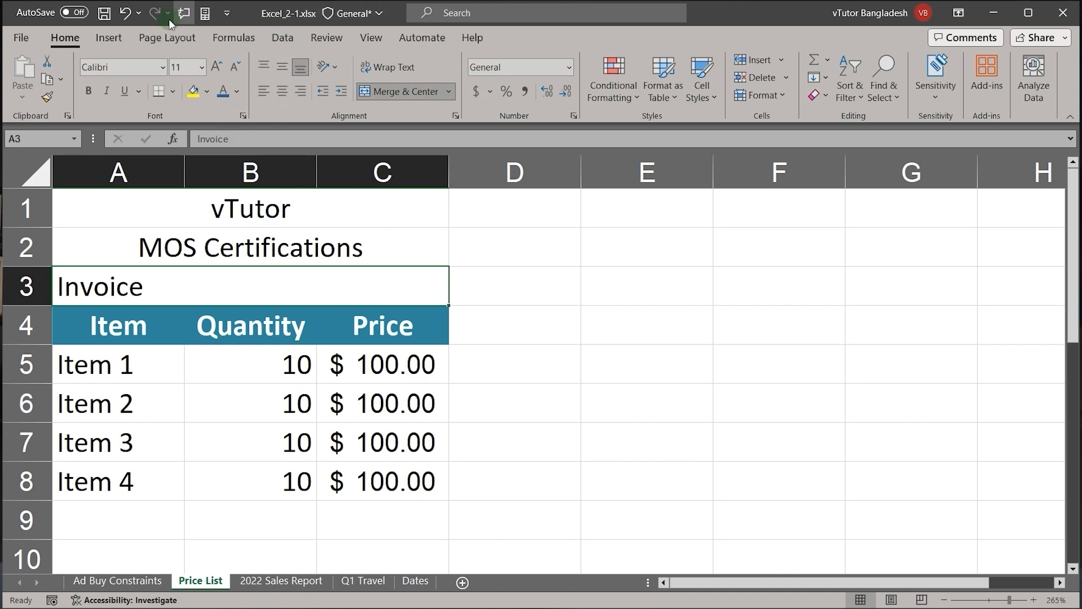
Step: Undo the last three merges of the title lines in rows 3, 2 and 1
click(124, 12)
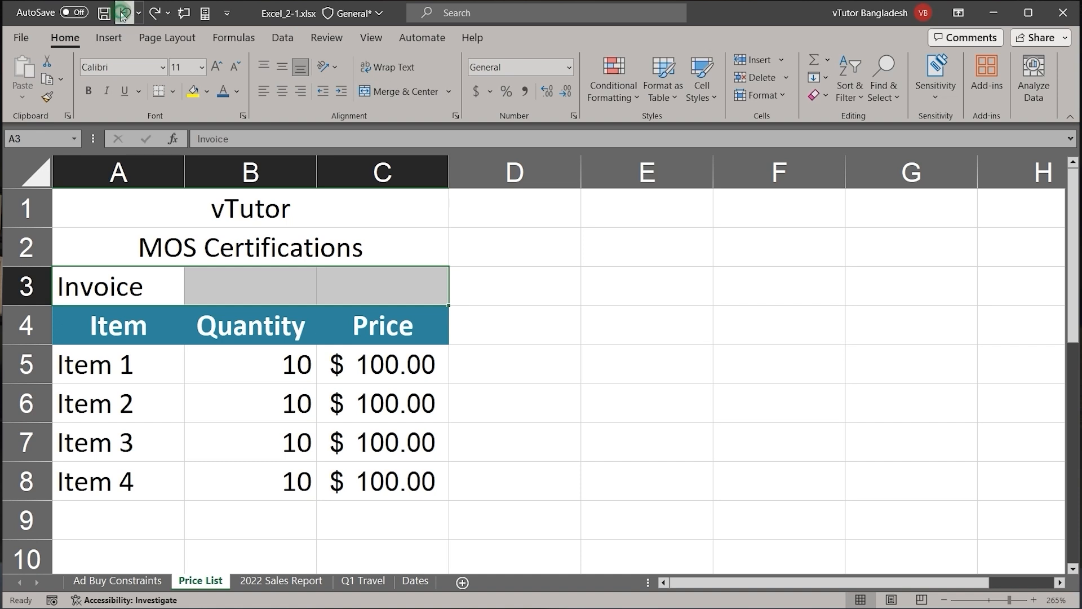
click(124, 12)
click(124, 13)
Step: Merge the three title lines in A1:C3 row by row with Merge Across
drag(110, 209, 363, 283)
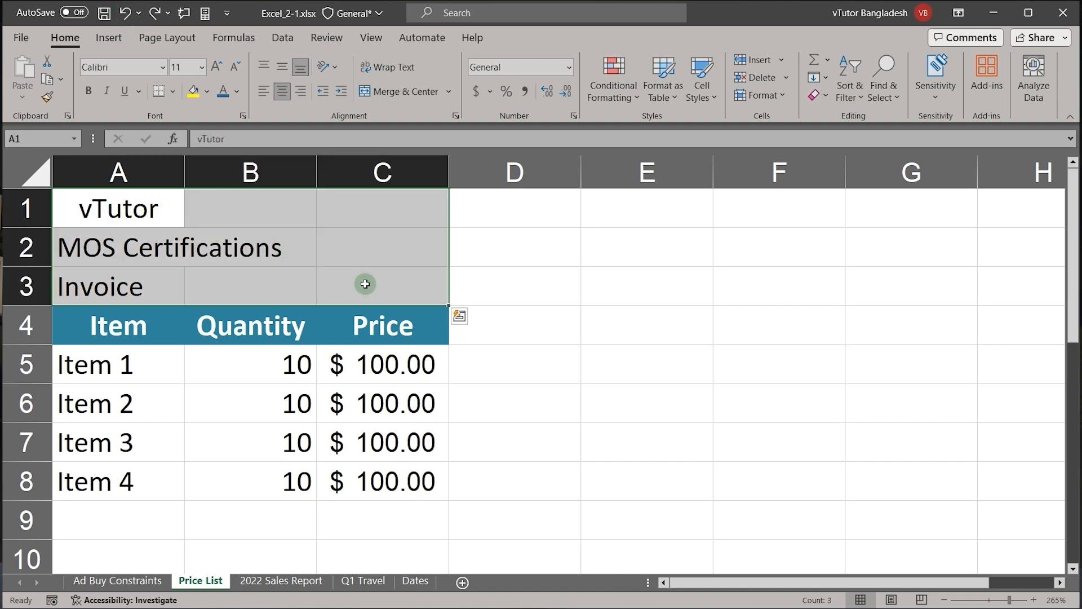
click(451, 91)
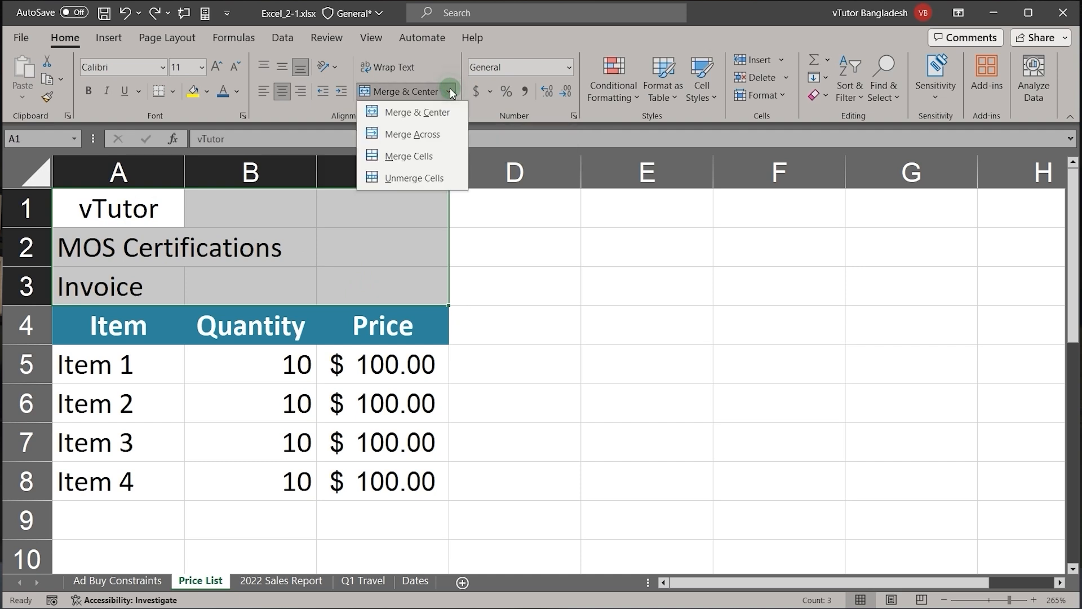
click(409, 136)
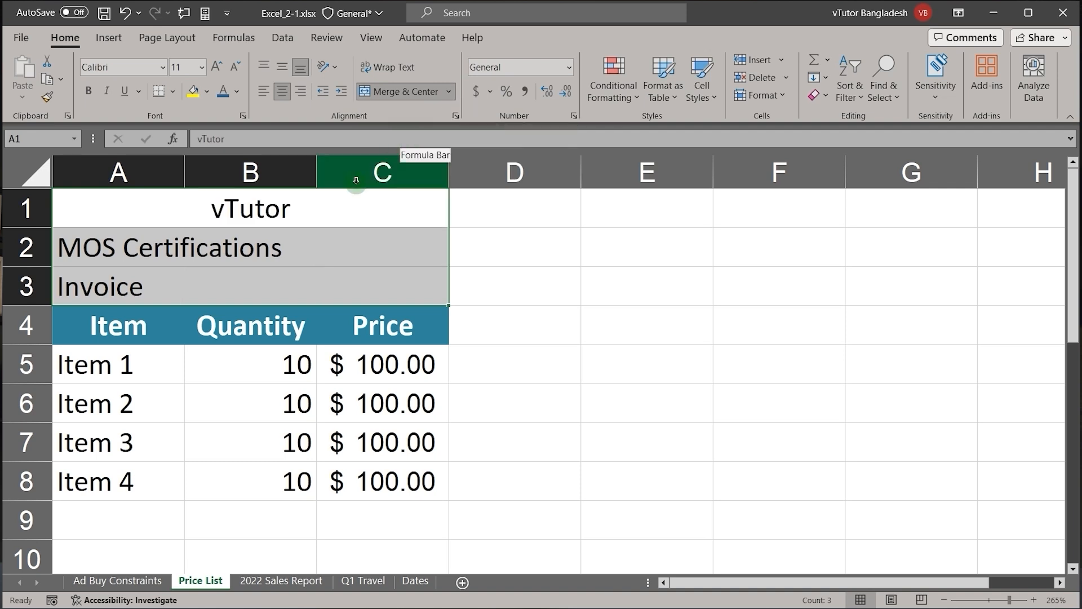
Step: Examine the title cells in rows 1, 2 and 3 to see how each row is merged
click(275, 243)
click(247, 279)
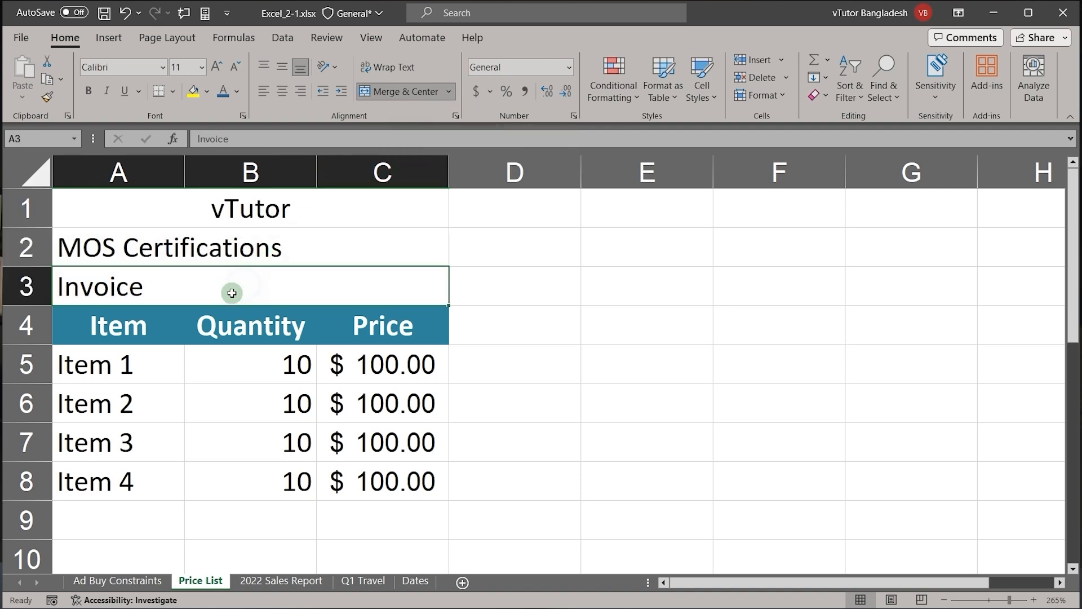
click(254, 202)
click(243, 257)
click(228, 291)
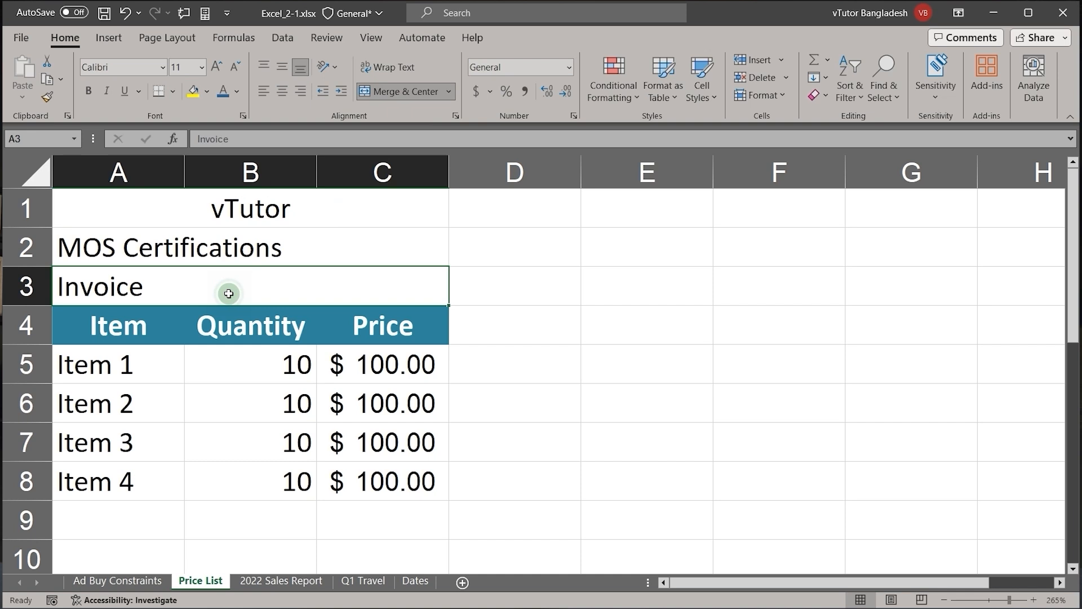
click(263, 204)
click(246, 246)
click(238, 282)
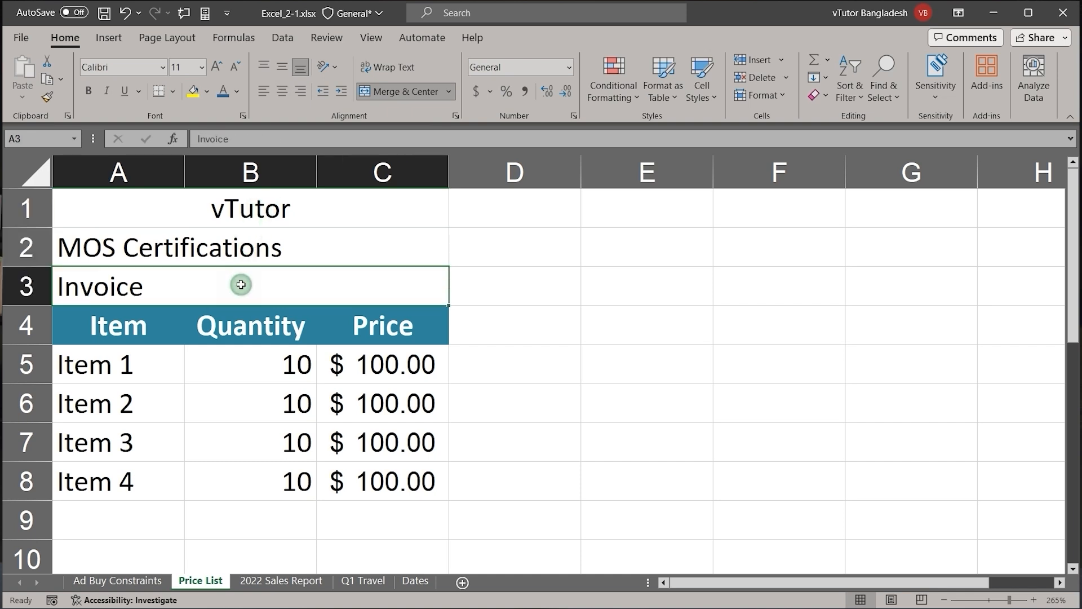
click(232, 257)
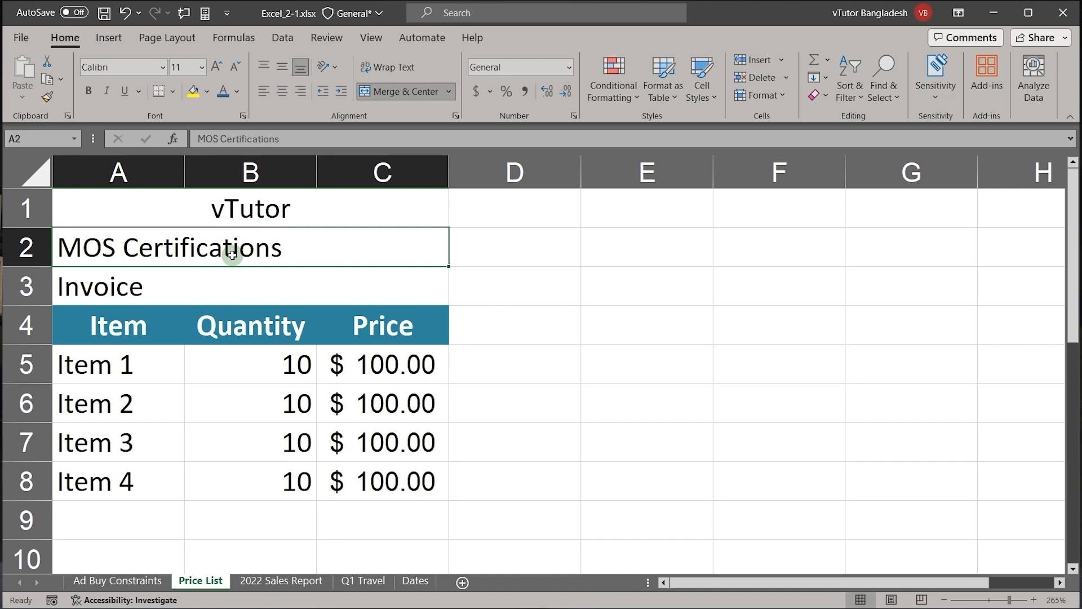
Step: Unmerge the title cells in A1:C3 and merge them row by row again with Merge Across
drag(212, 211, 208, 278)
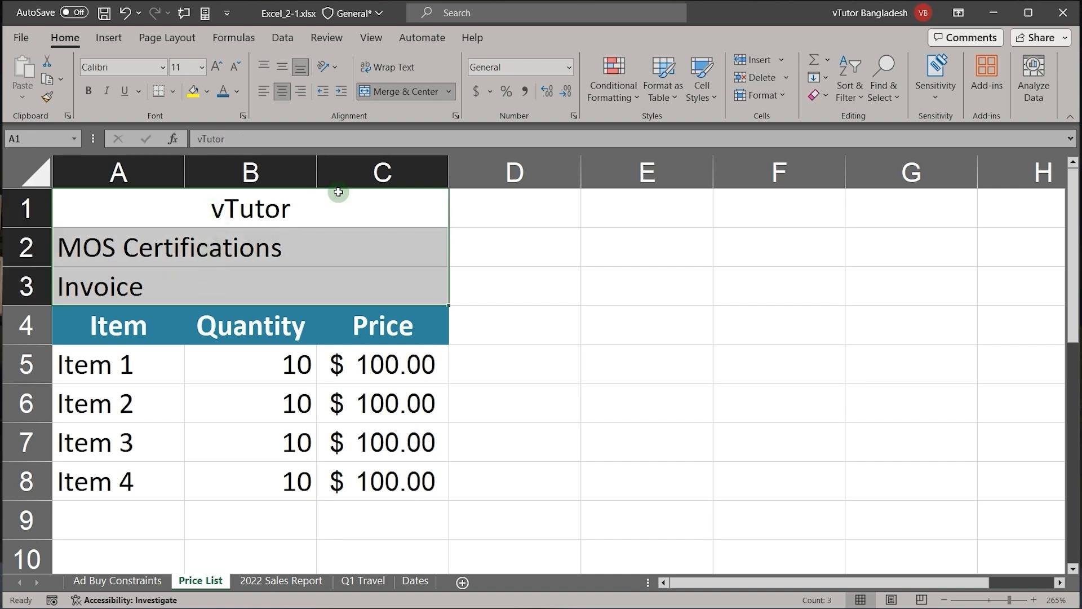
click(448, 95)
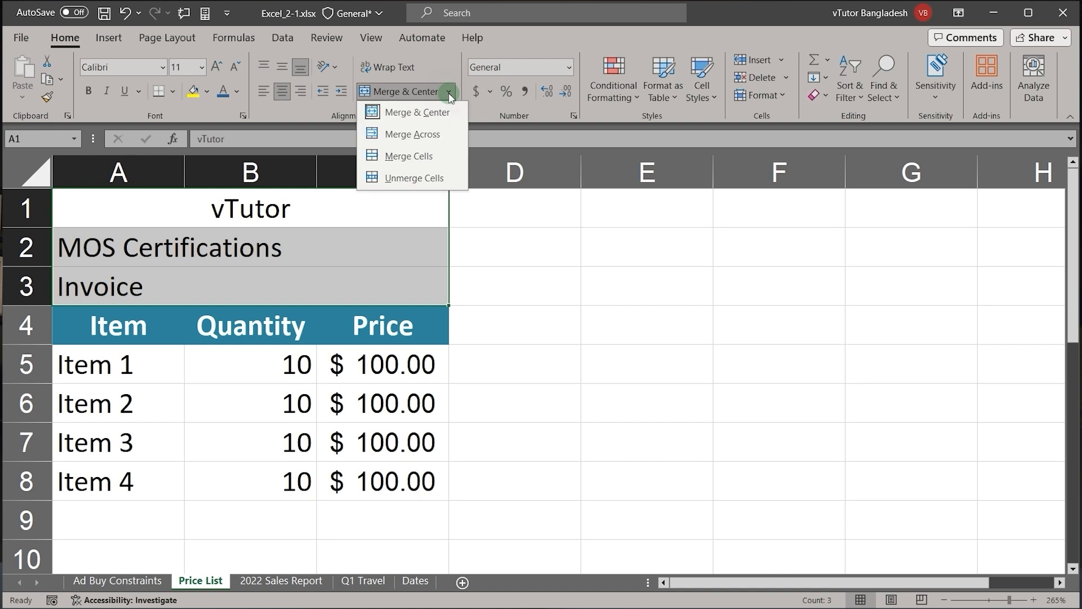
click(407, 180)
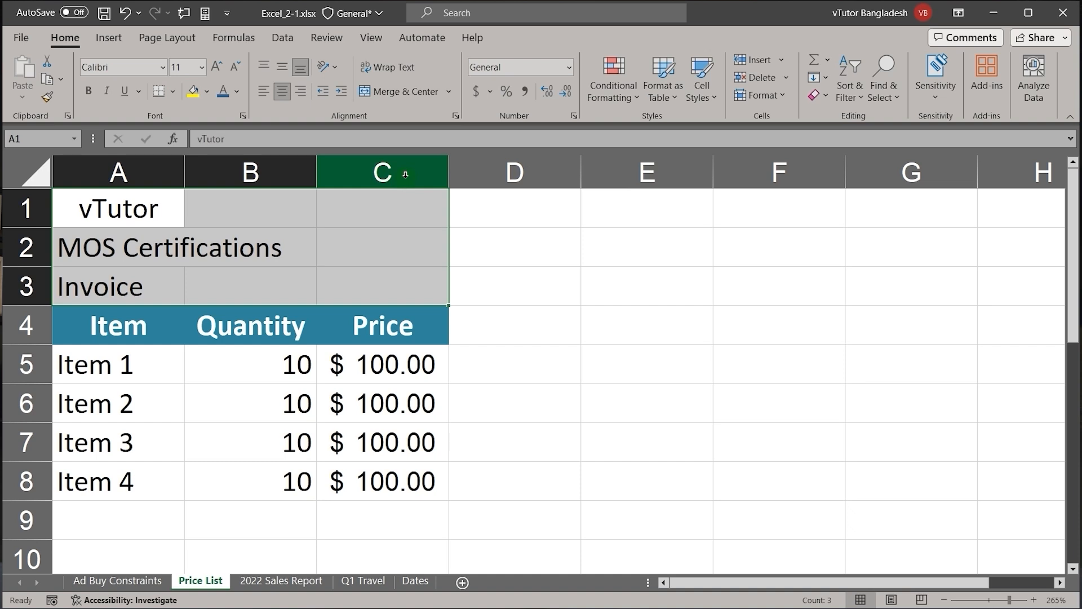
click(452, 92)
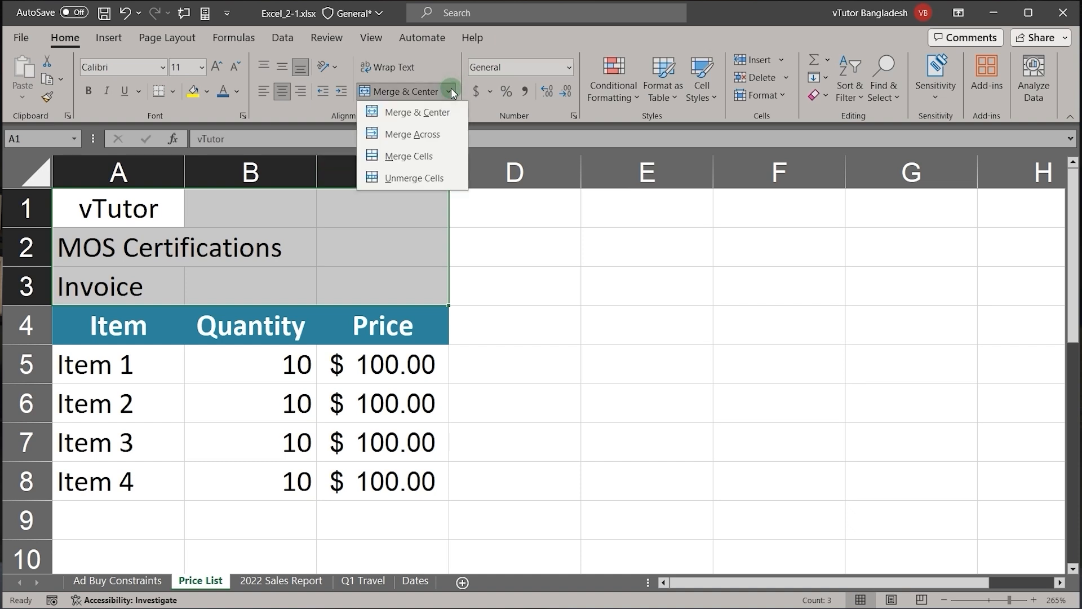
click(416, 137)
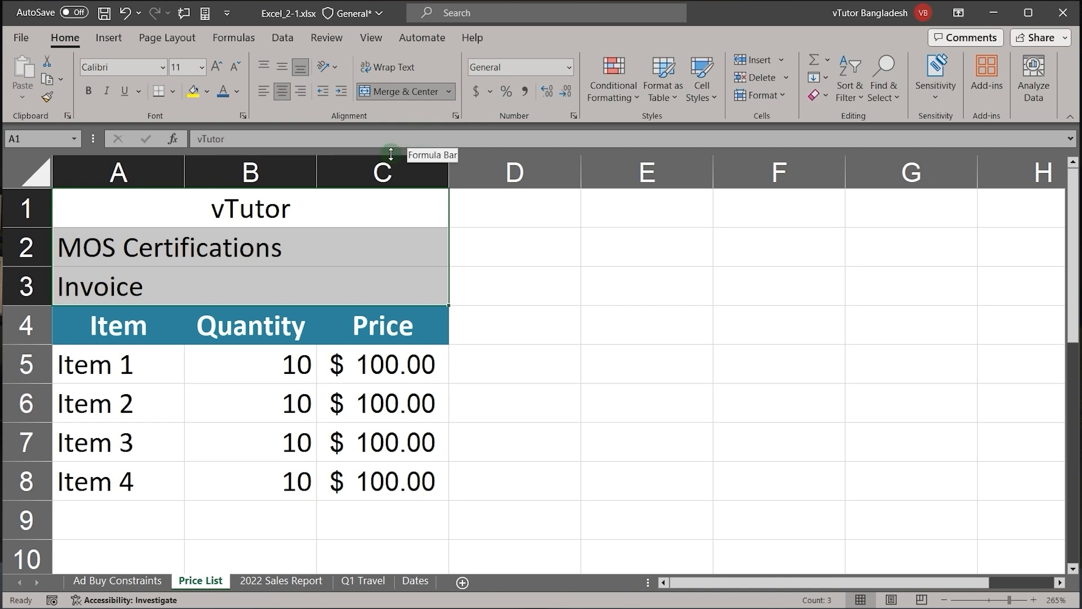
Step: Unmerge the three title lines in A1:C3 by toggling off Merge & Center
click(505, 245)
drag(417, 223, 357, 295)
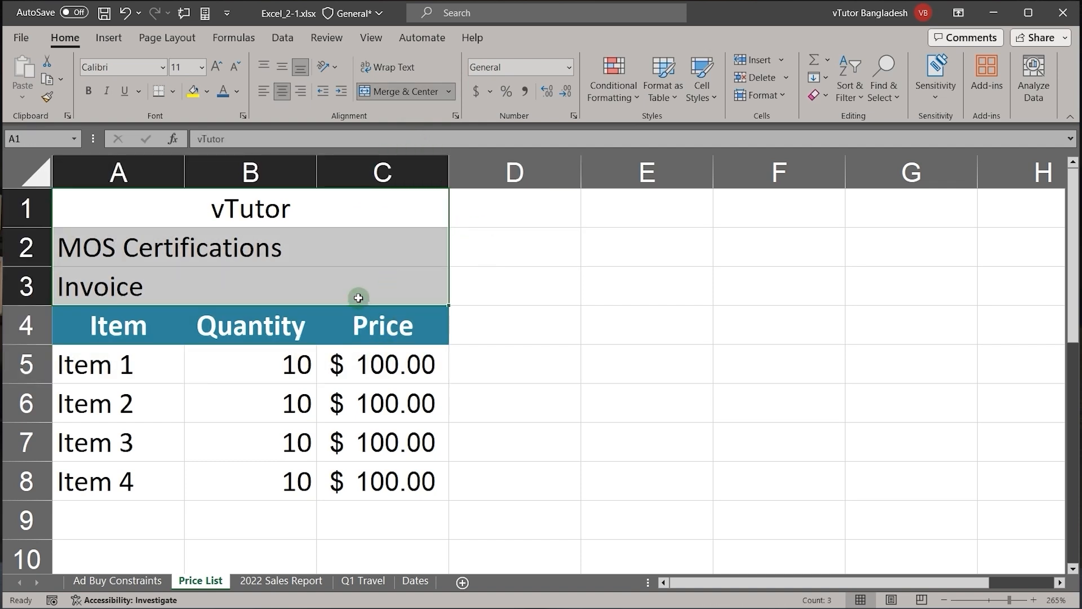
click(398, 96)
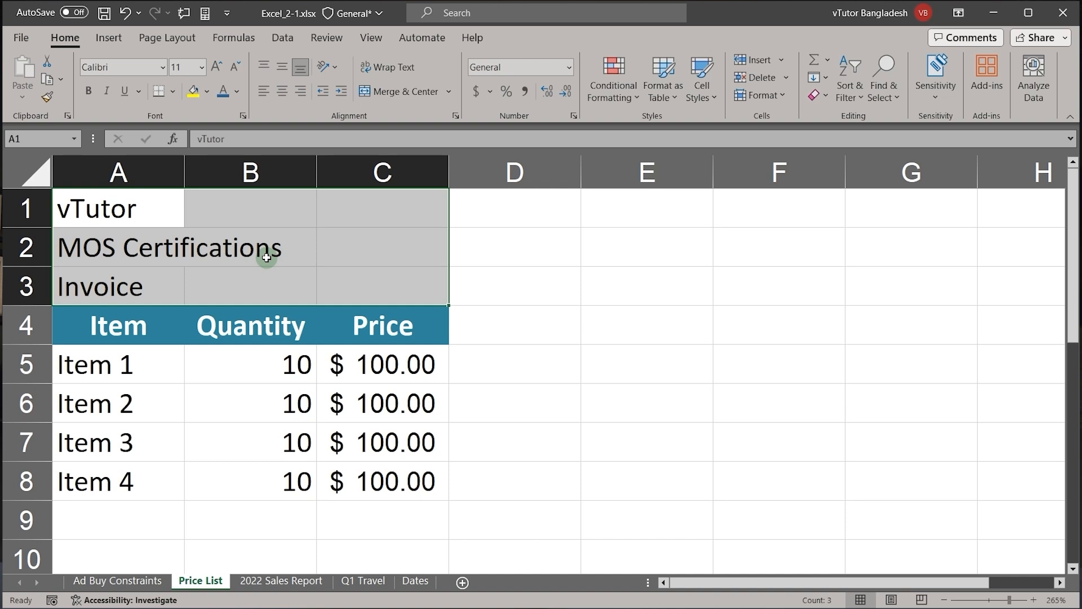
Step: Merge A1:C3 into one cell with Merge Cells, keeping only the upper-left value, and undo and redo that merge
drag(116, 219, 370, 272)
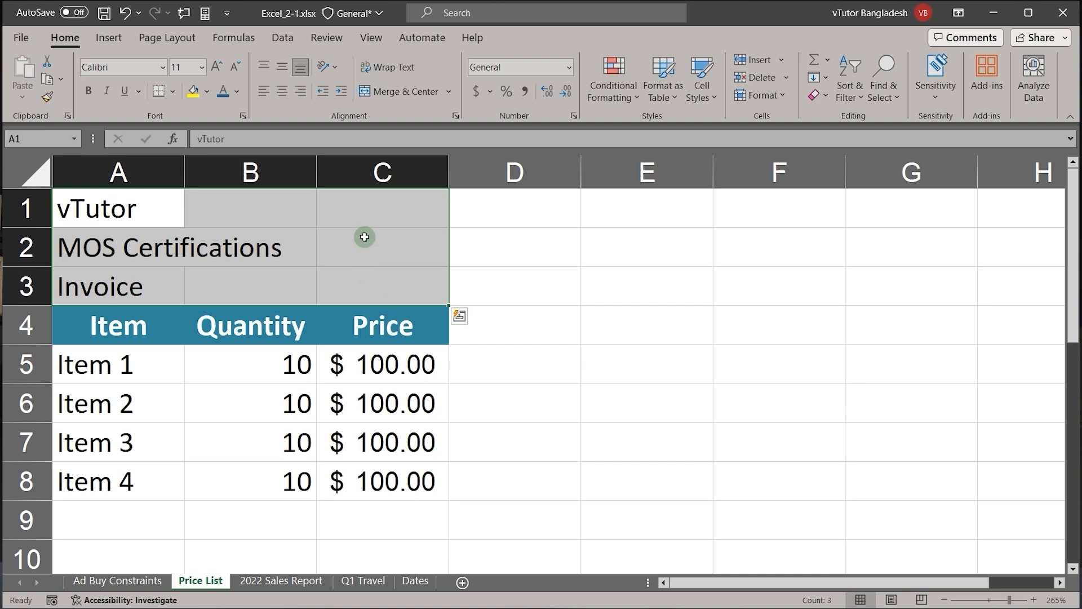
click(449, 92)
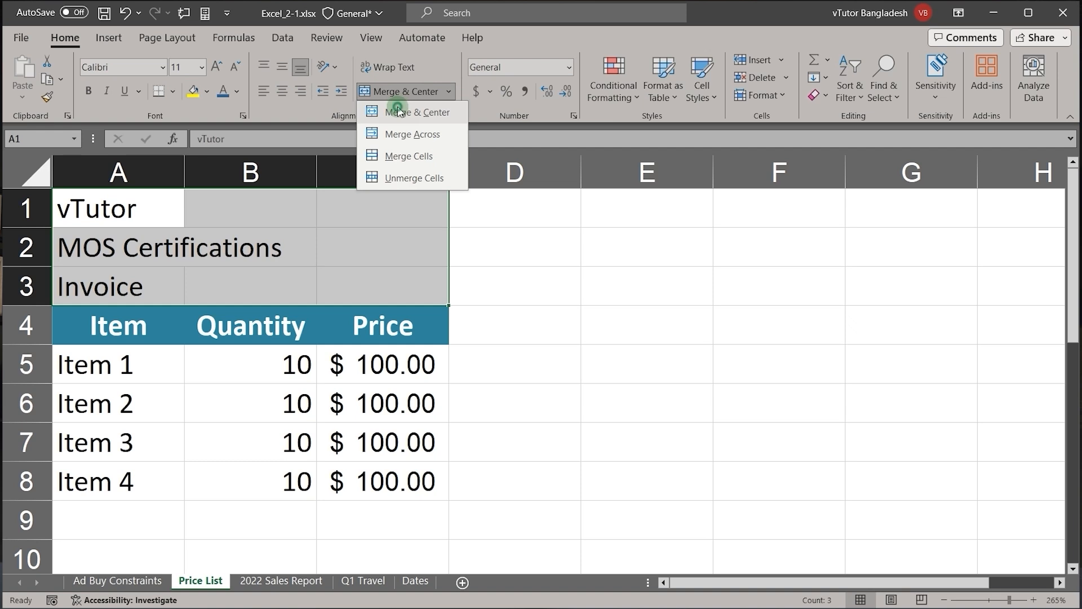
click(391, 156)
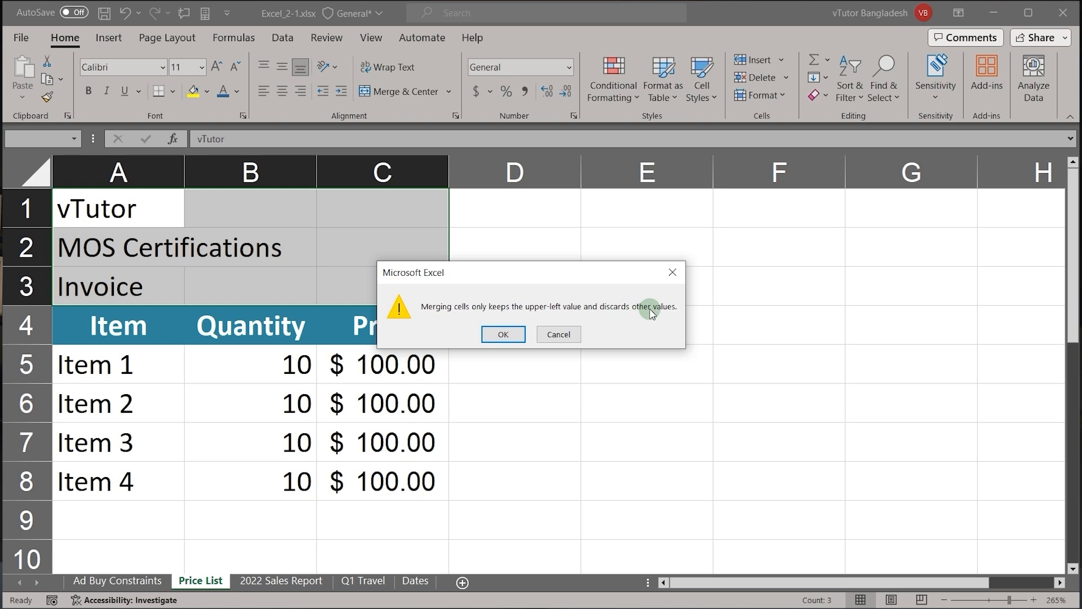
click(503, 334)
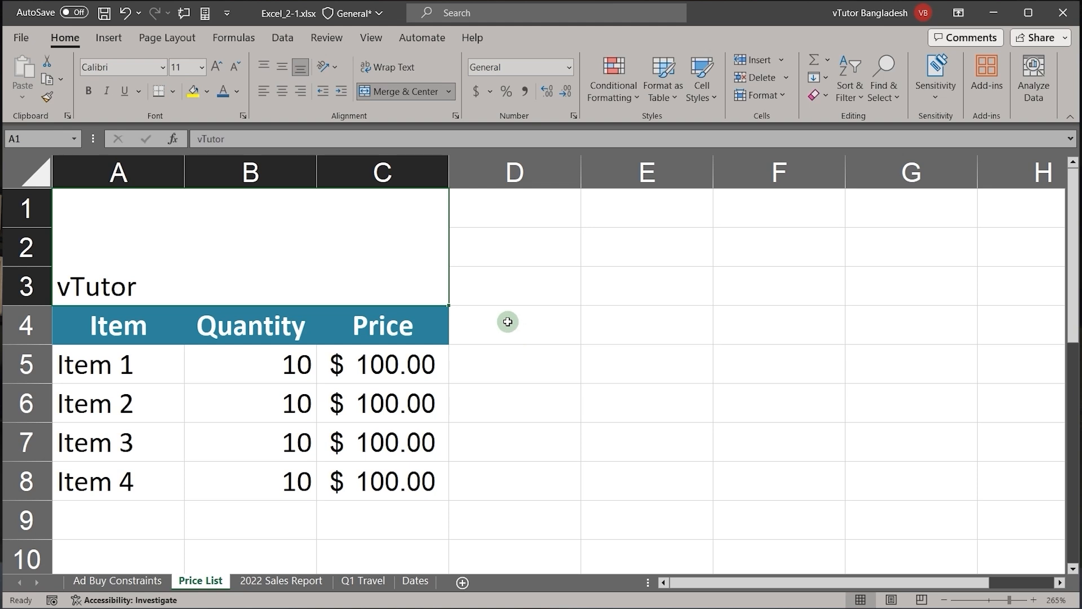
click(125, 12)
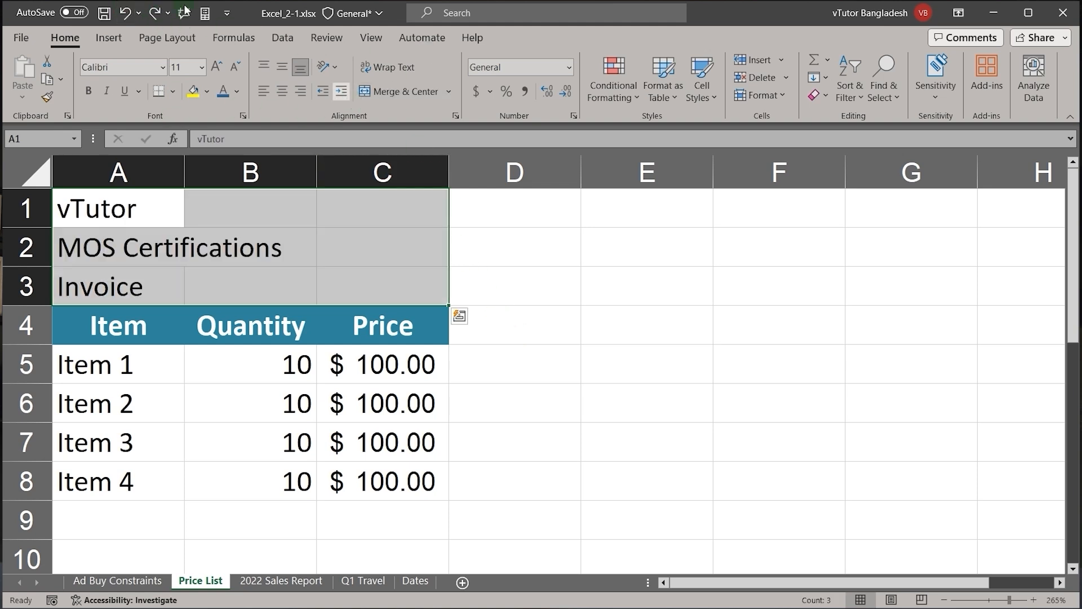
click(153, 13)
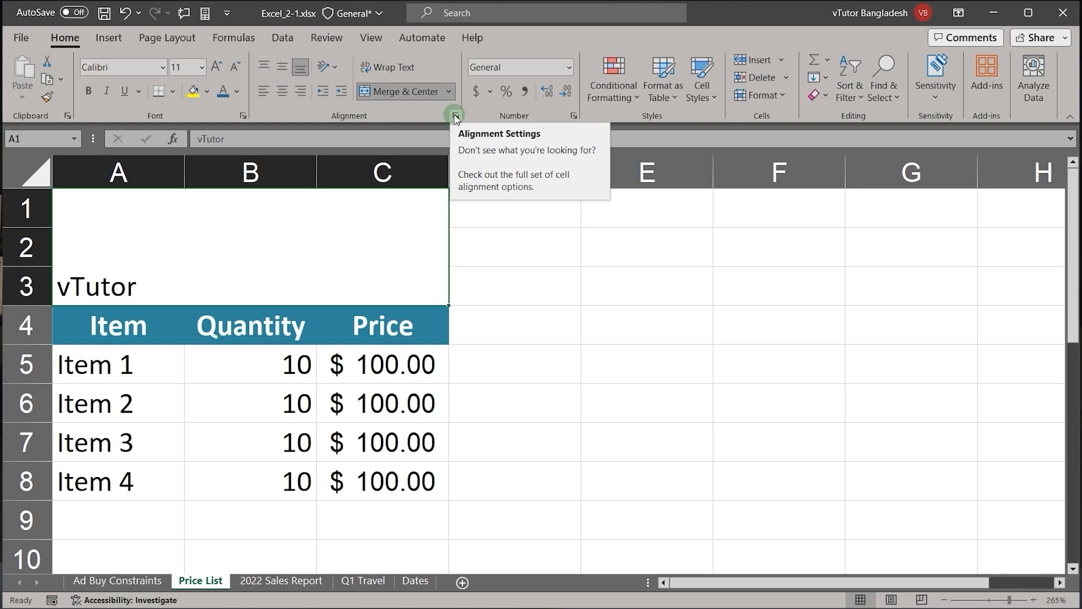
Step: Unmerge the vTutor title cell by turning off Merge cells in the alignment settings of Format Cells
click(455, 118)
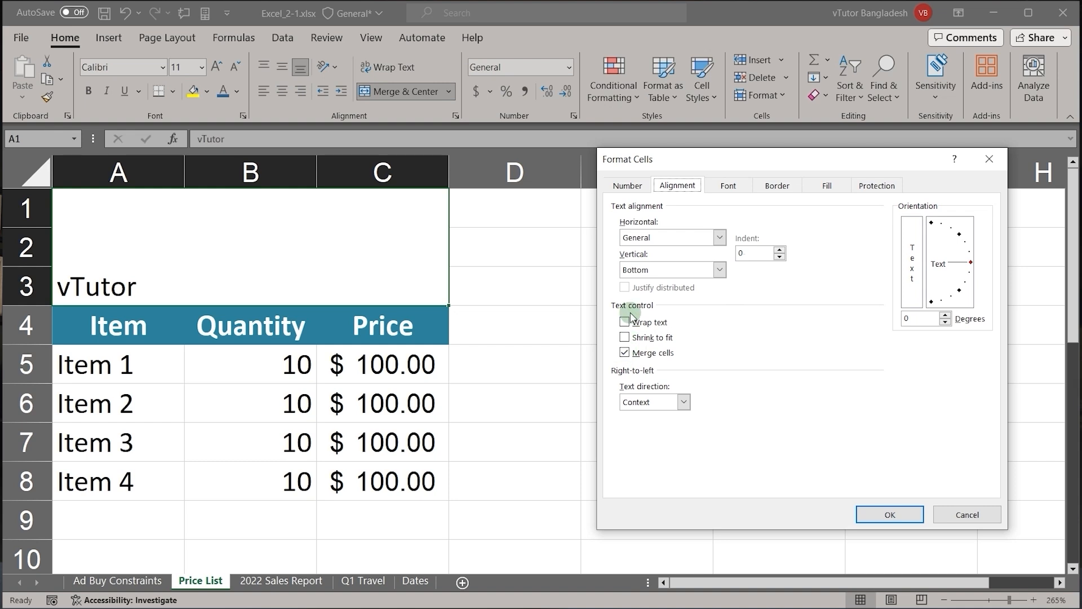
click(625, 354)
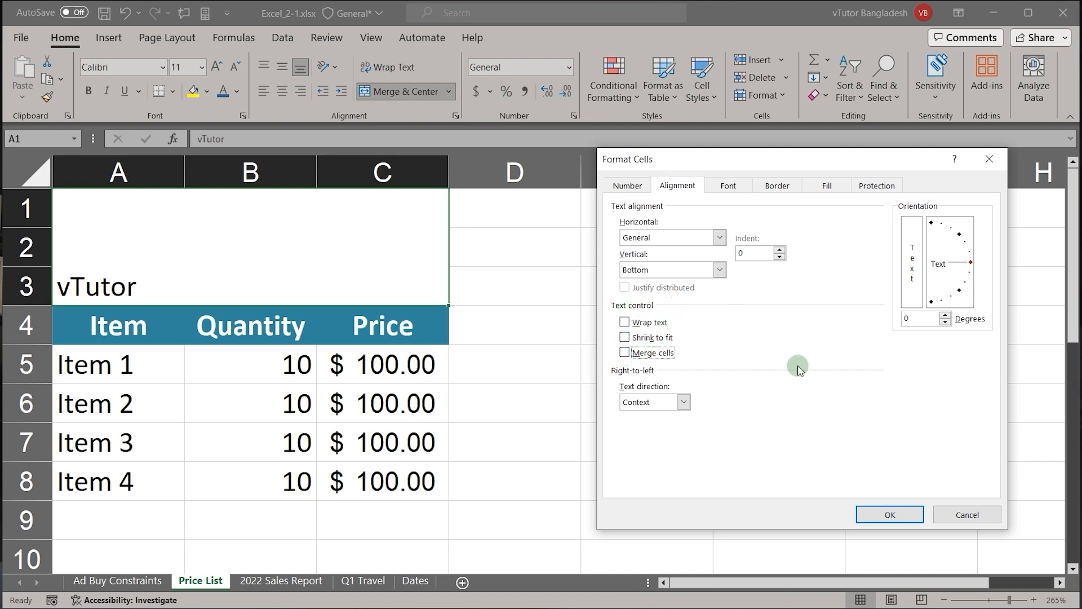
click(888, 514)
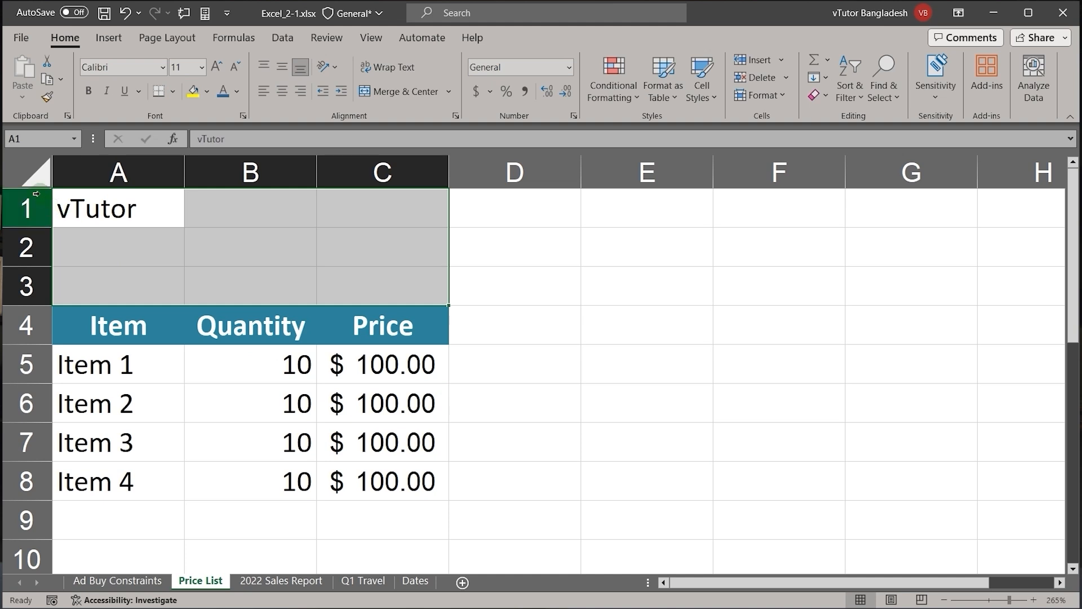
click(31, 174)
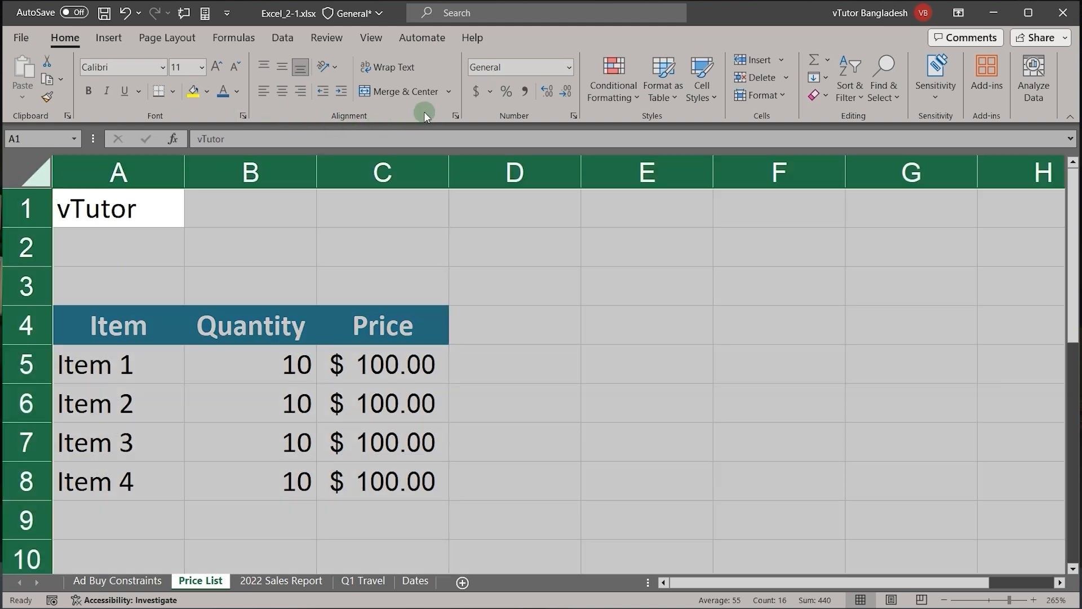
click(437, 91)
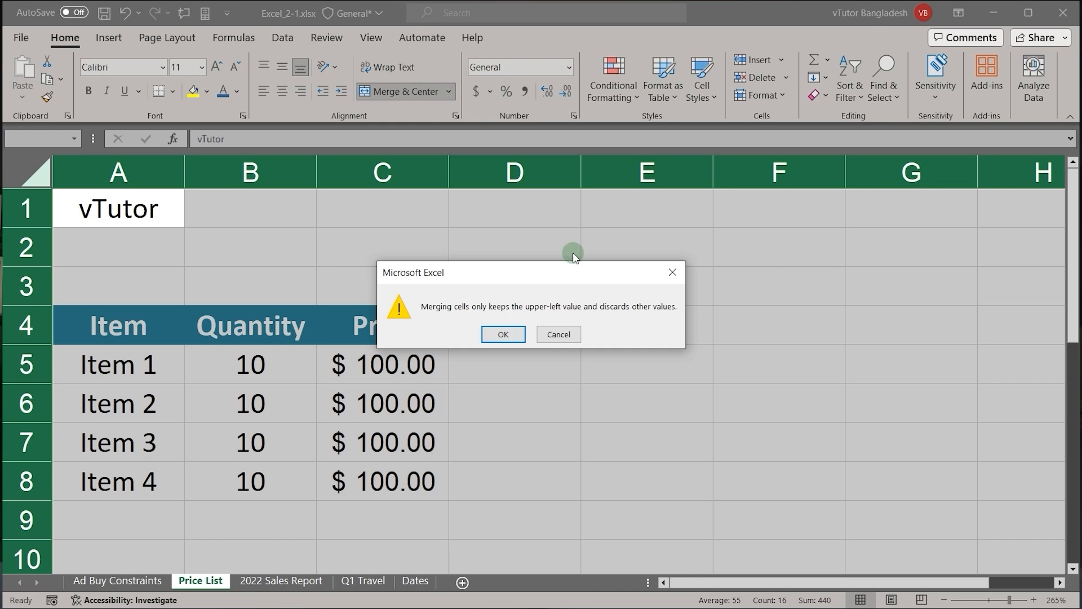
click(559, 334)
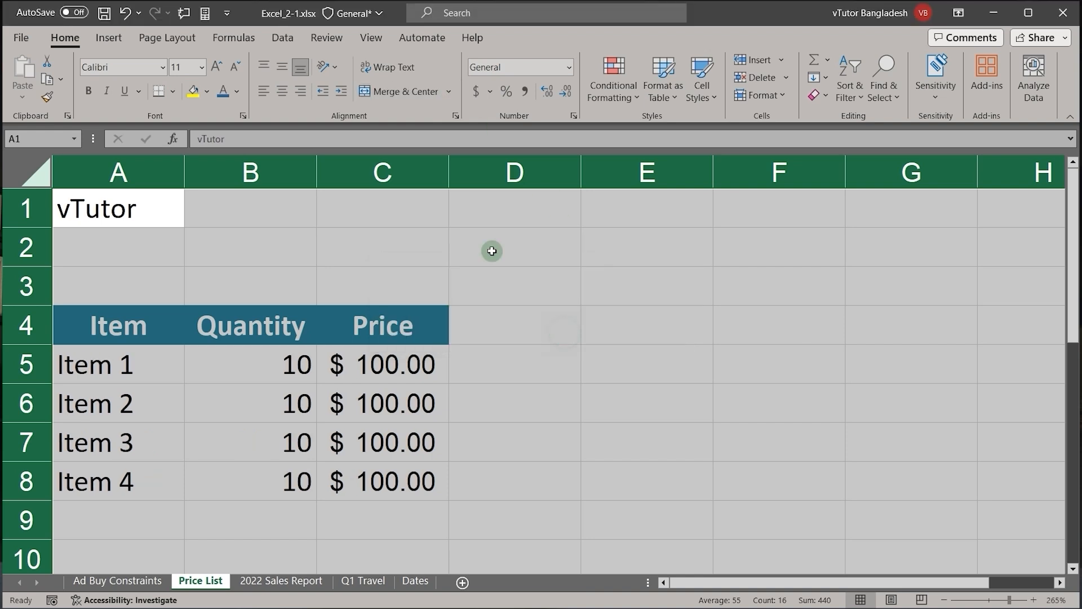
Step: Check the merge options for the whole sheet and accept its alignment settings with Merge cells off
click(449, 92)
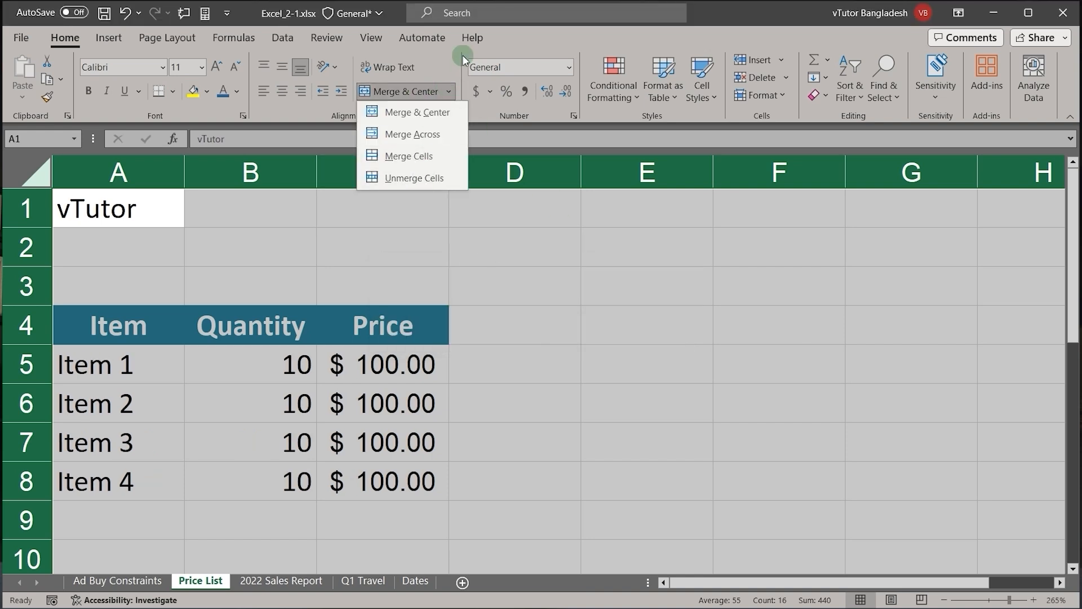
click(451, 93)
click(454, 116)
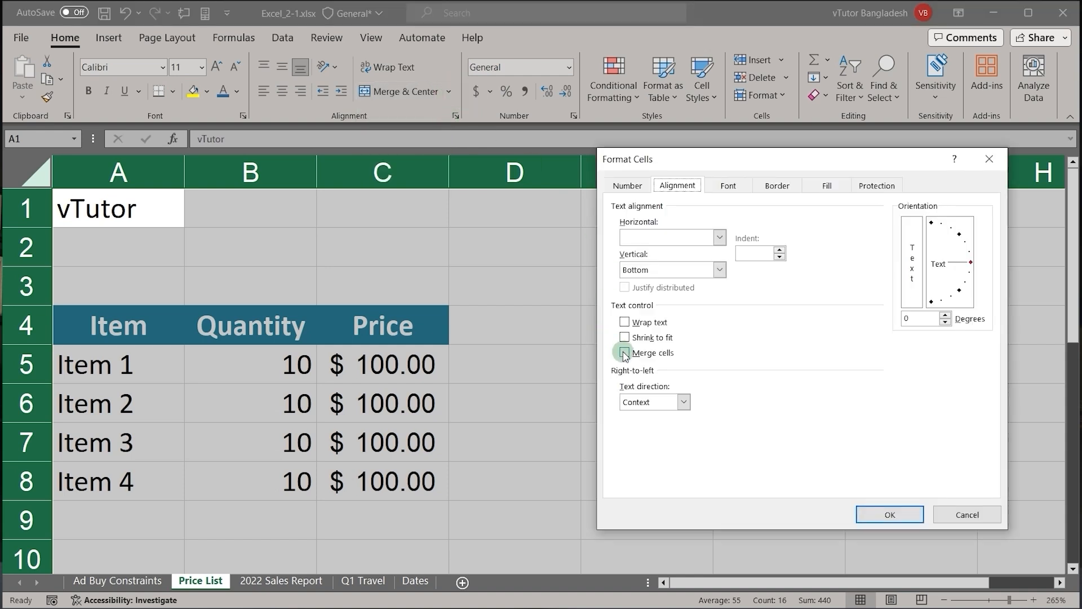
click(874, 513)
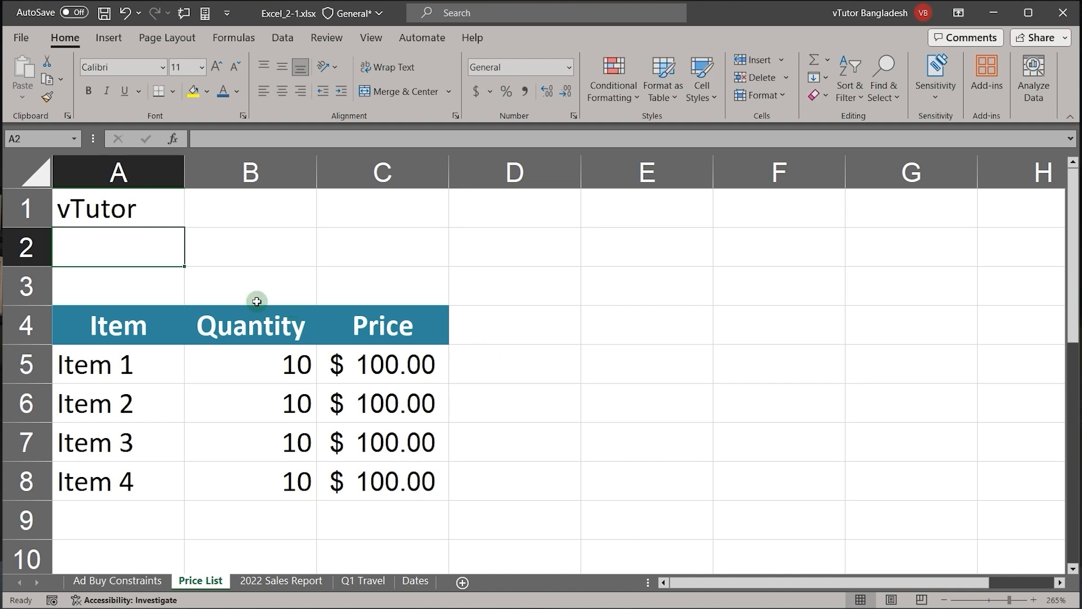
Step: Select A1:C1 and try center and right horizontal alignment on the vTutor title
click(117, 215)
drag(117, 215, 363, 223)
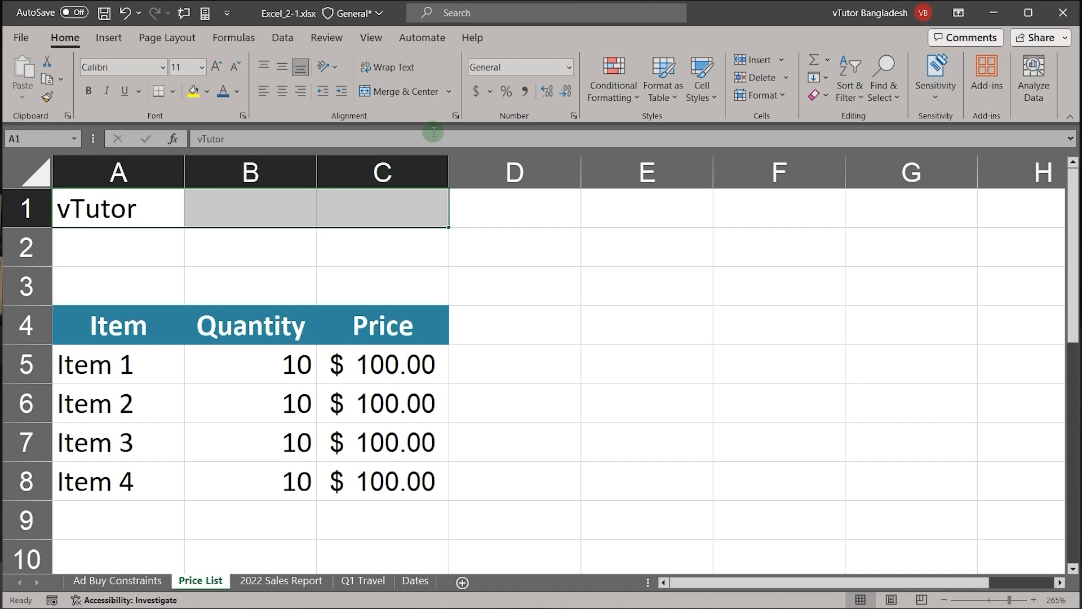
click(454, 116)
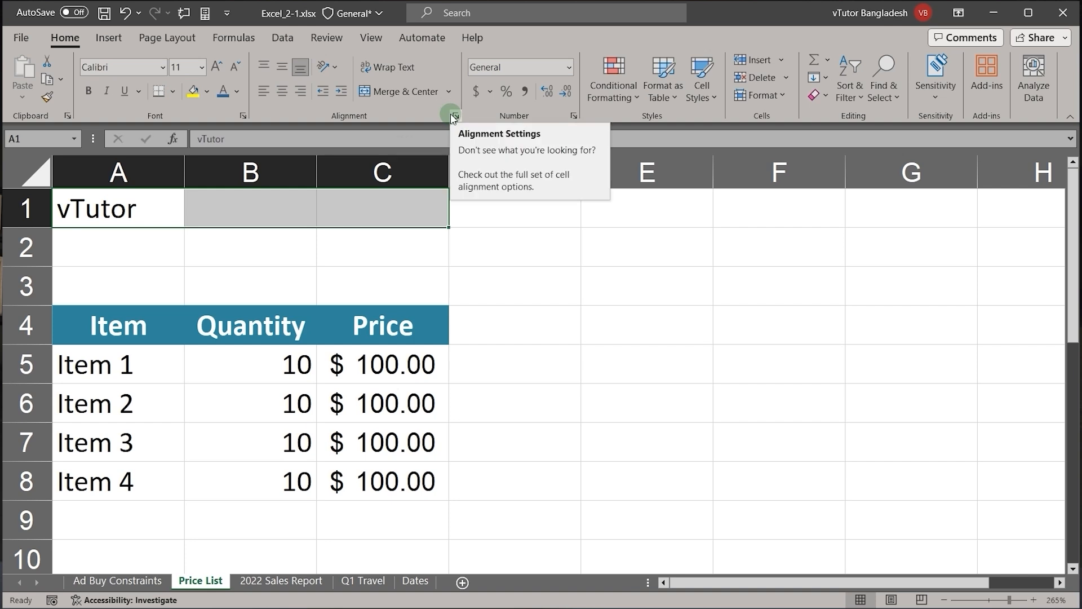
click(278, 96)
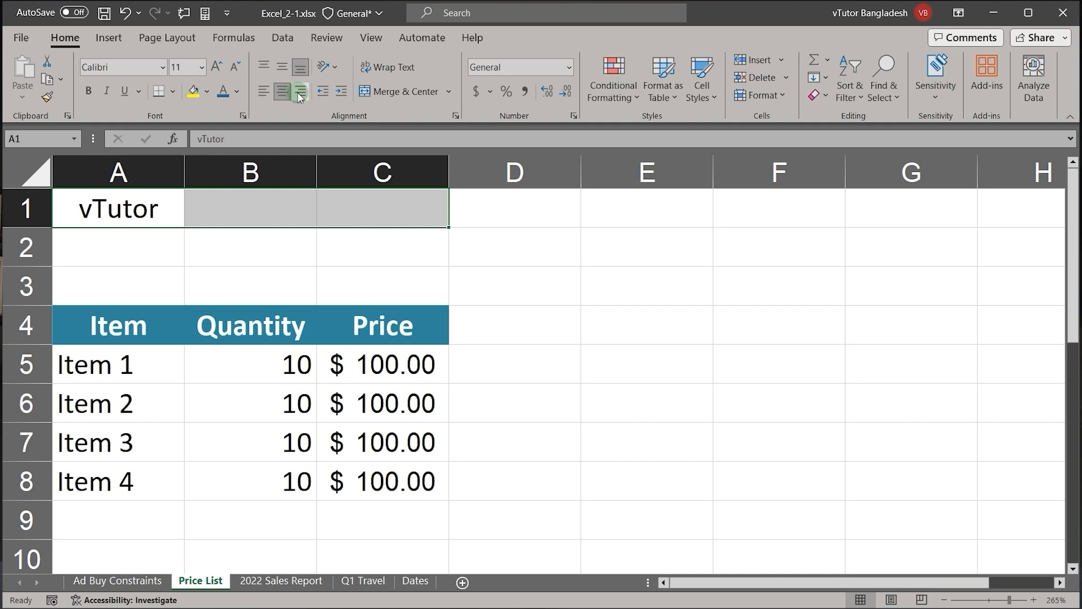
click(299, 95)
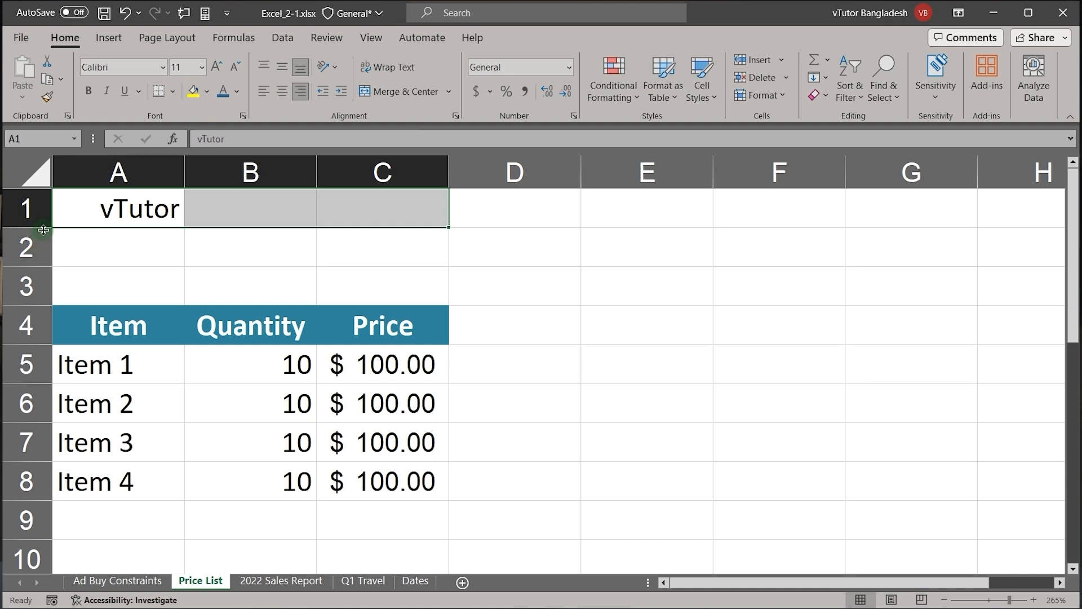
Step: Increase the height of row 1 to nearly double and try top, middle and bottom alignment on the title
drag(44, 230, 50, 258)
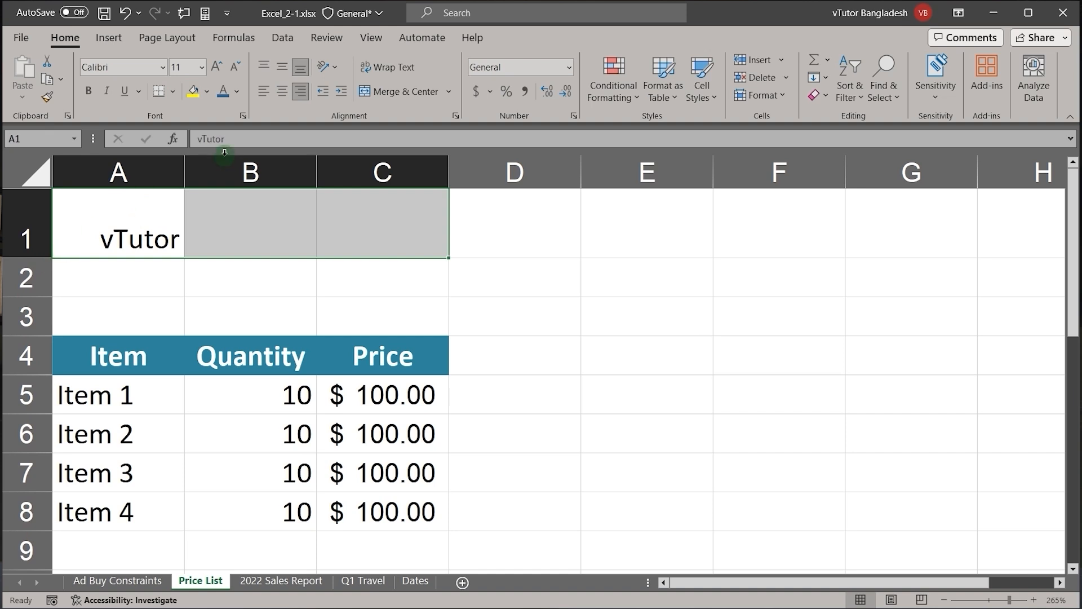
click(265, 66)
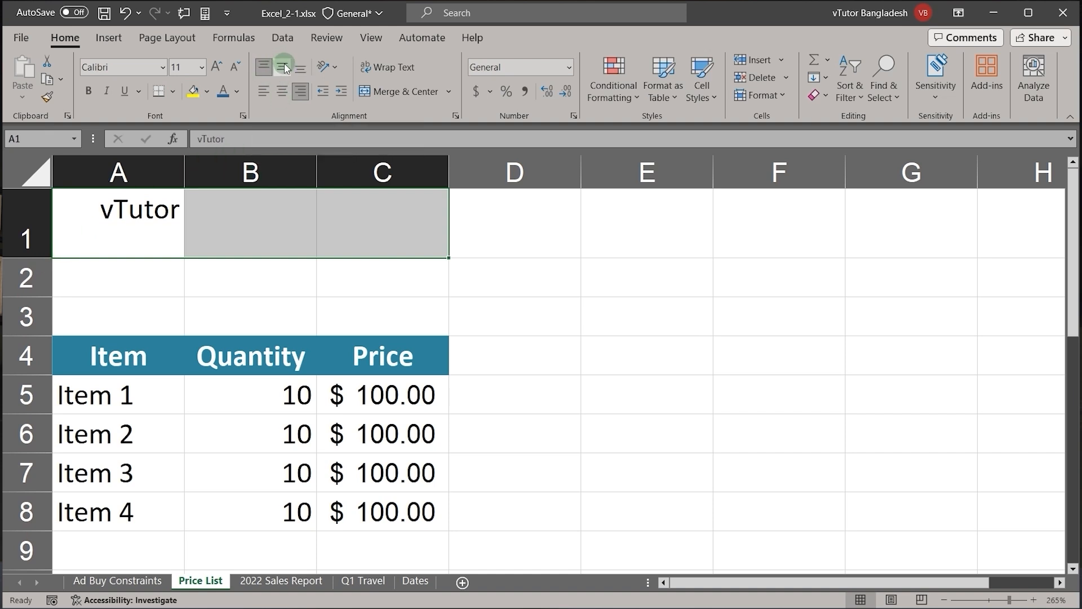
click(283, 66)
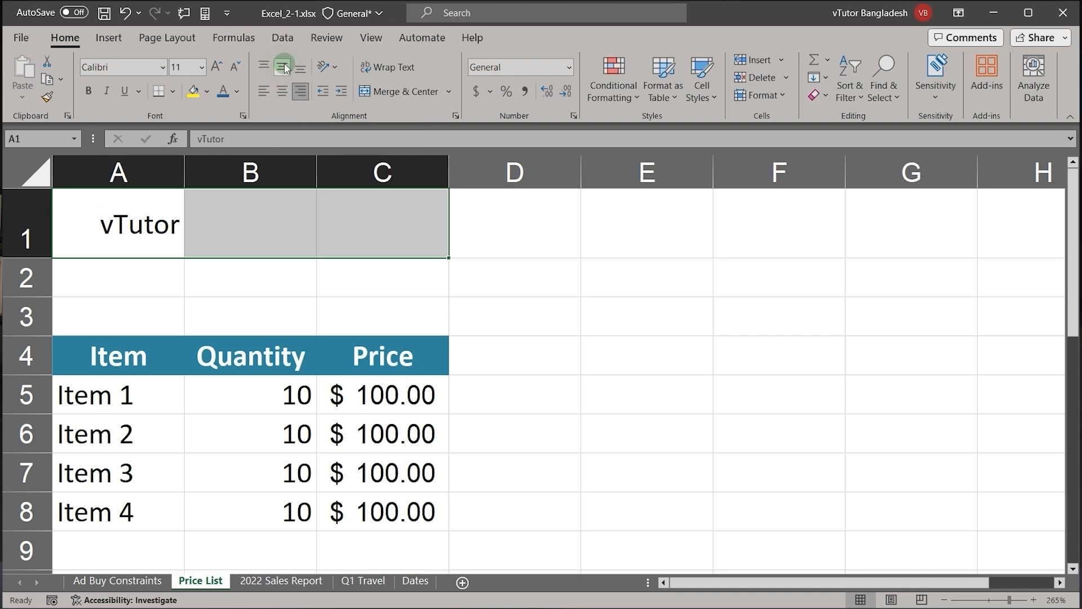
click(296, 67)
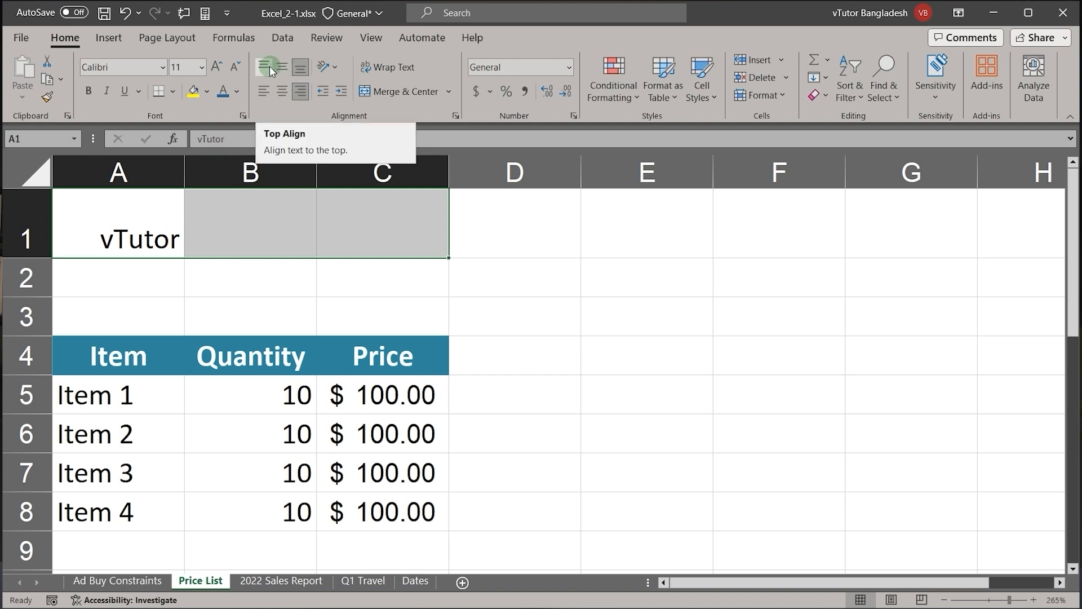
Step: Try top-left, bottom-left and middle-right alignment on the vTutor title, and finish with it centered horizontally and vertically
click(270, 66)
click(264, 91)
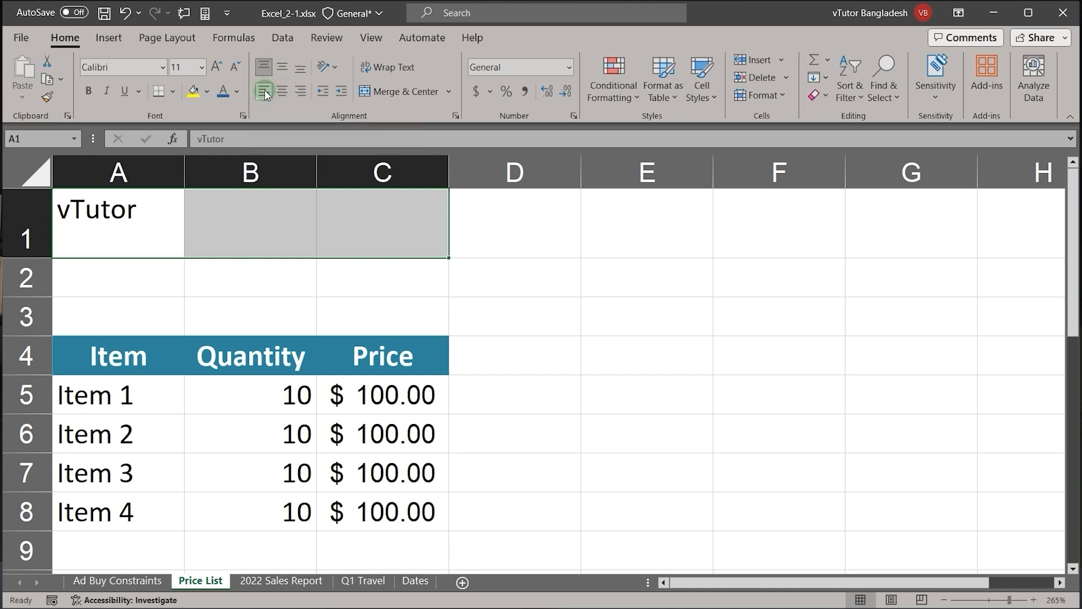
click(300, 68)
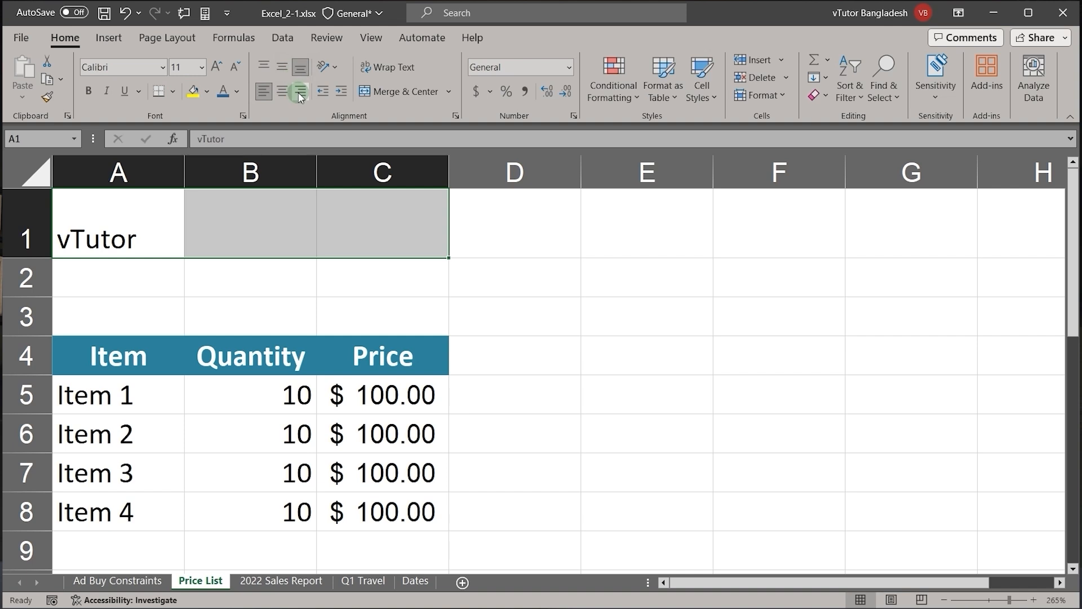
click(300, 91)
click(282, 71)
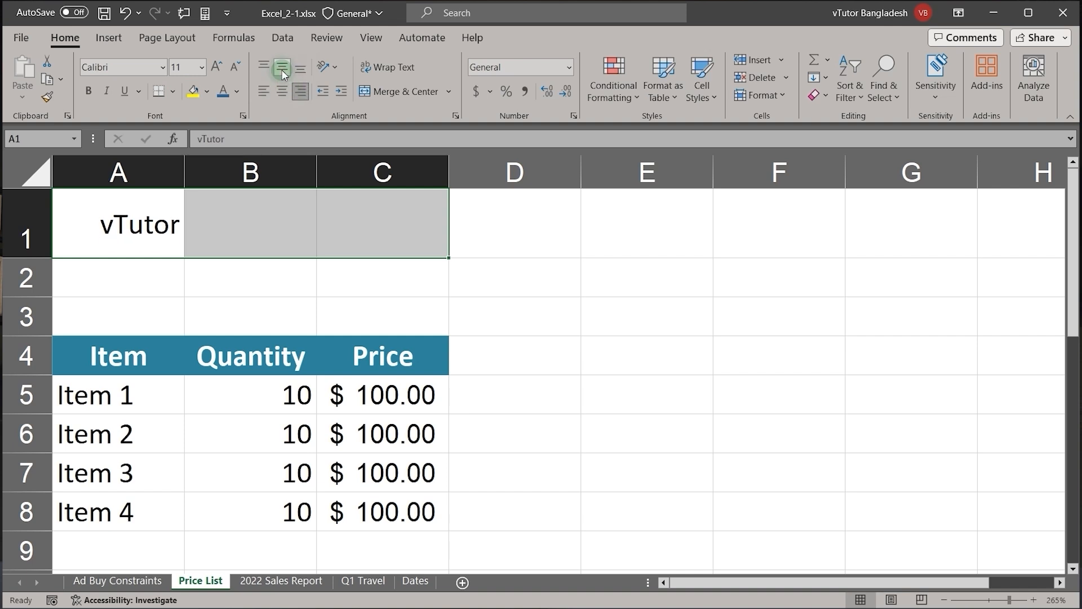
click(281, 93)
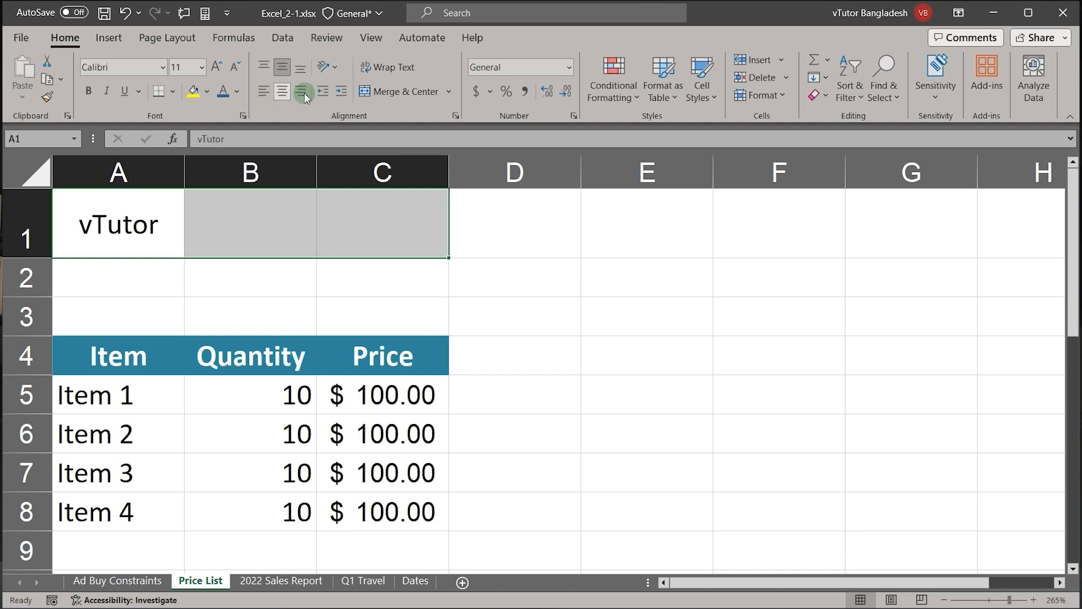
Step: Try Fill horizontal alignment on A1:C1 and undo it
click(456, 115)
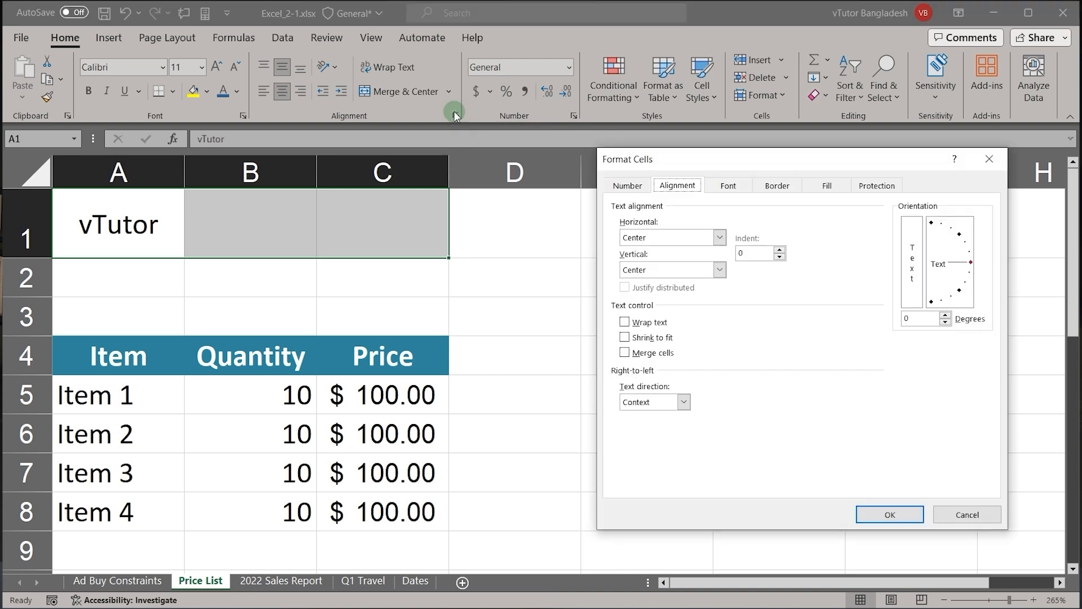
click(672, 242)
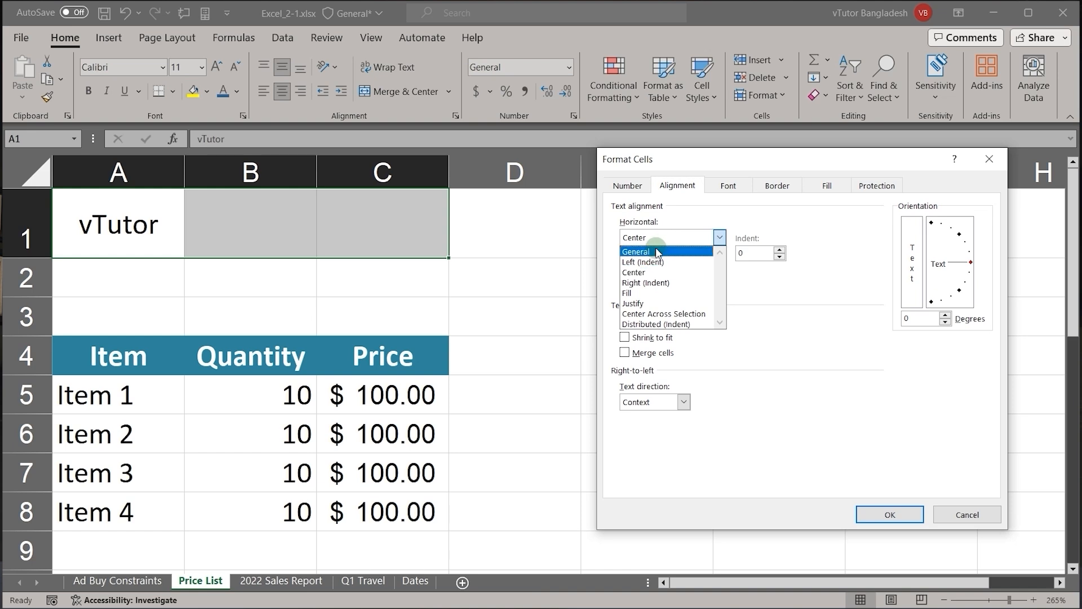
click(641, 293)
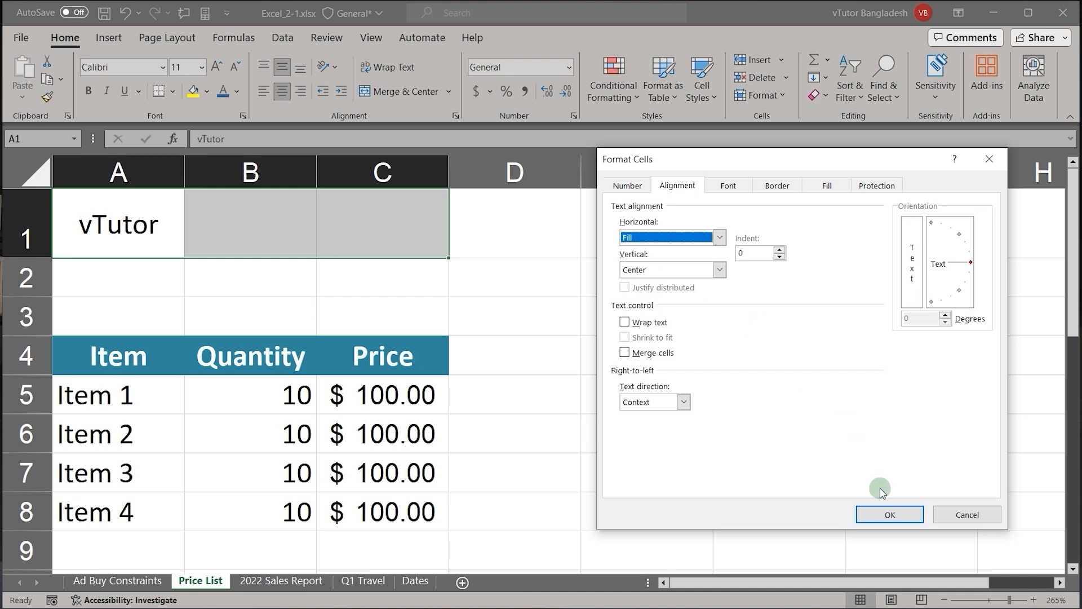
click(891, 510)
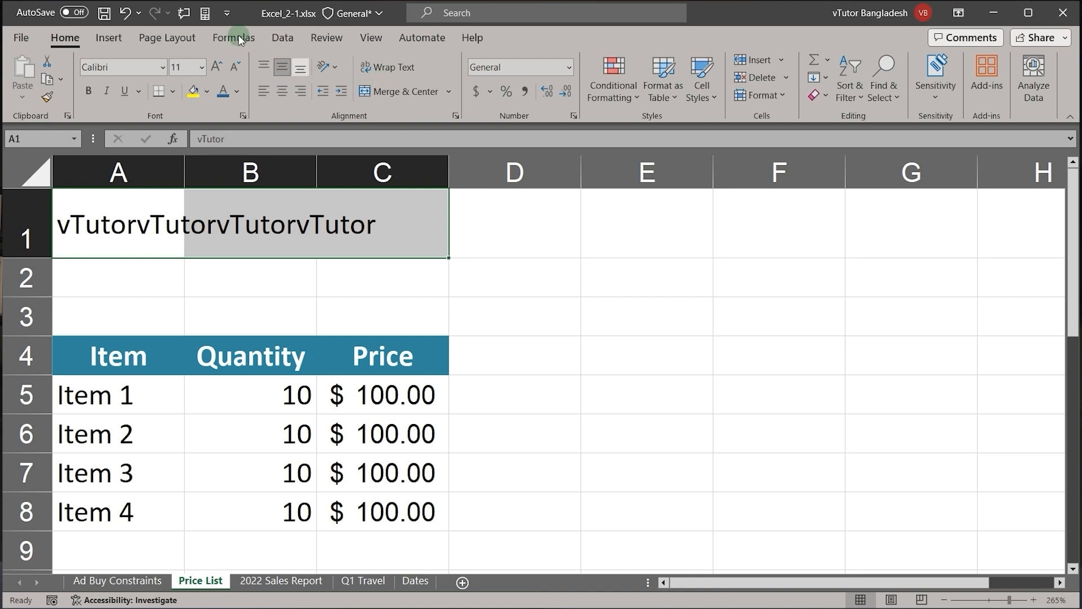
click(126, 13)
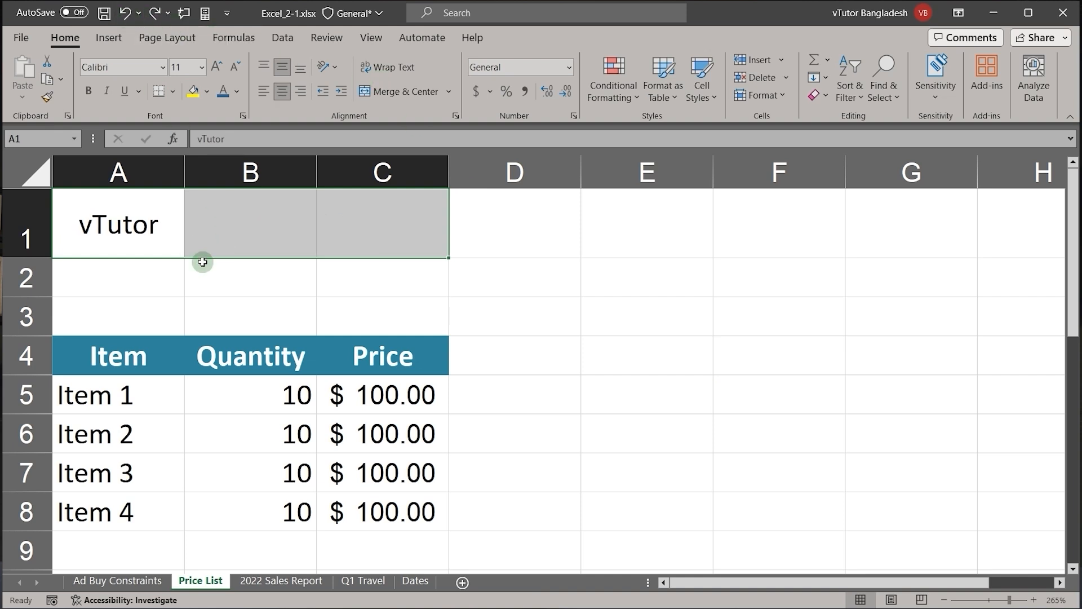
Step: Select only cell A1 and set its horizontal alignment to Fill
click(158, 273)
click(139, 226)
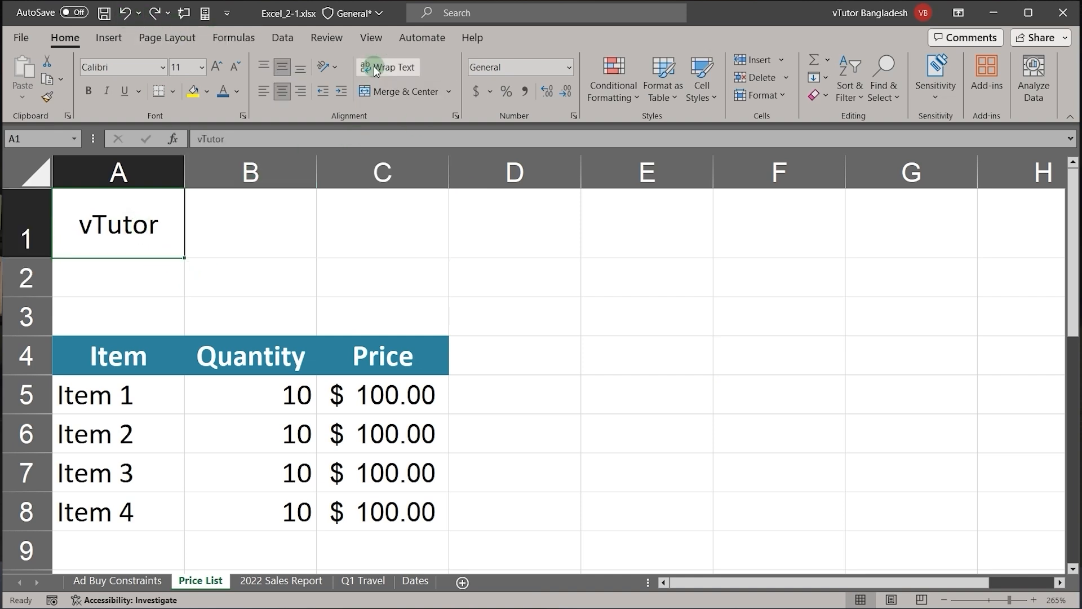
click(455, 115)
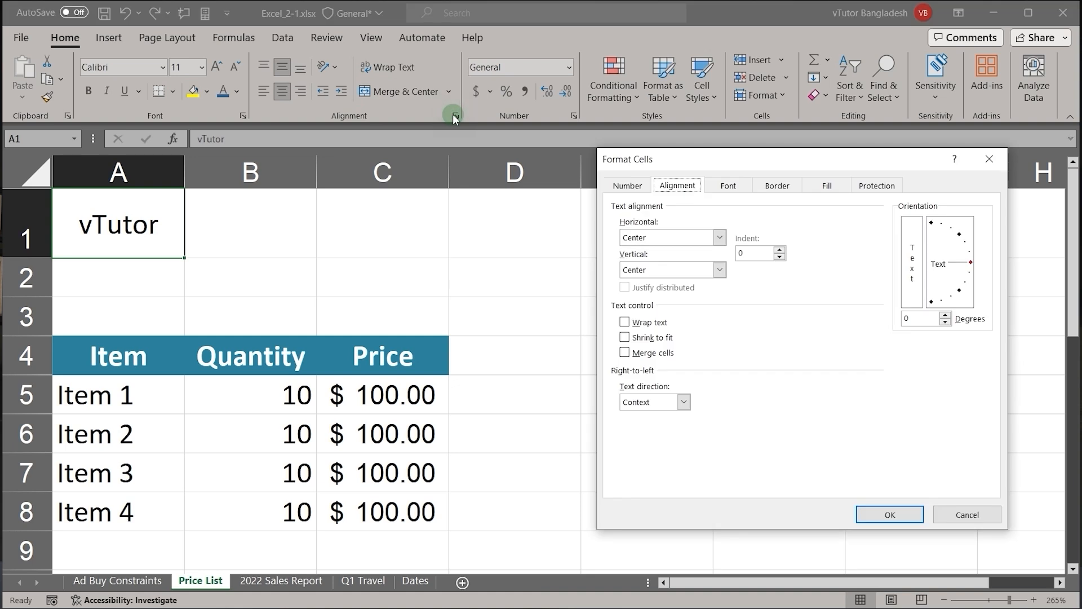
click(644, 237)
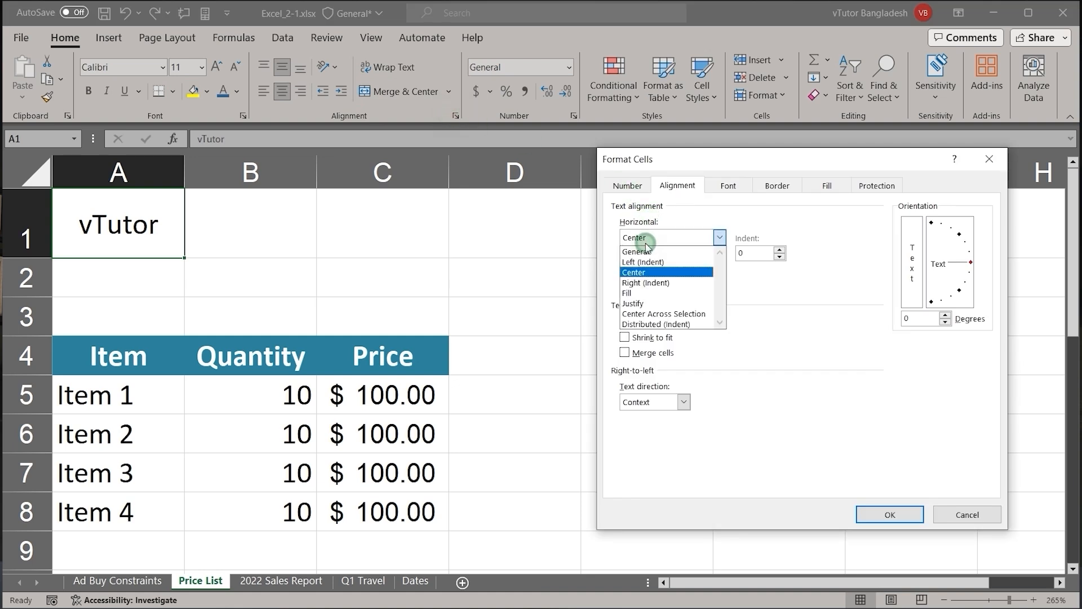
click(641, 293)
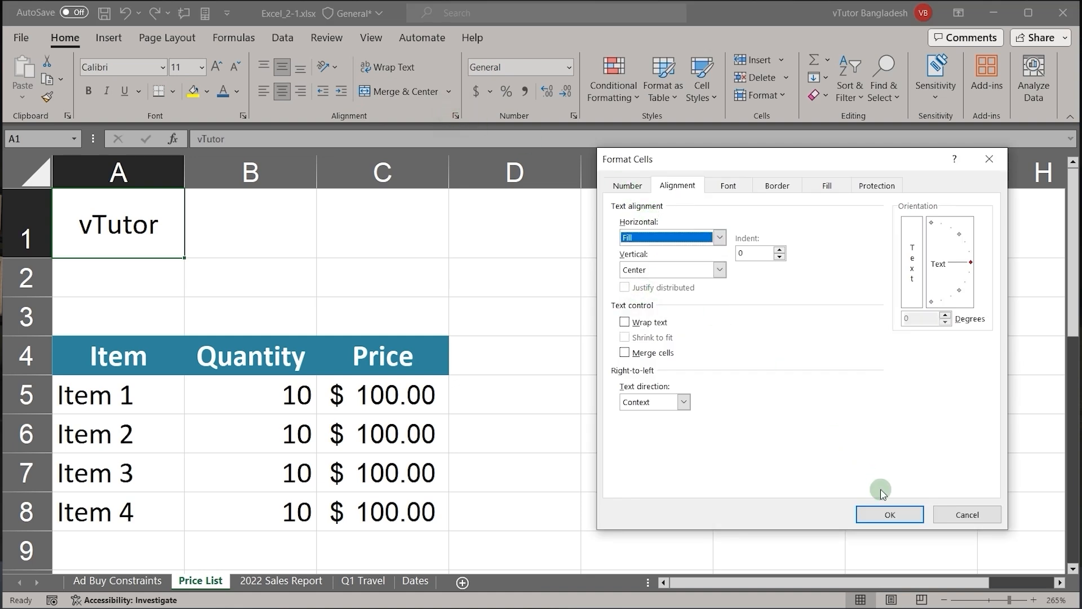
click(877, 512)
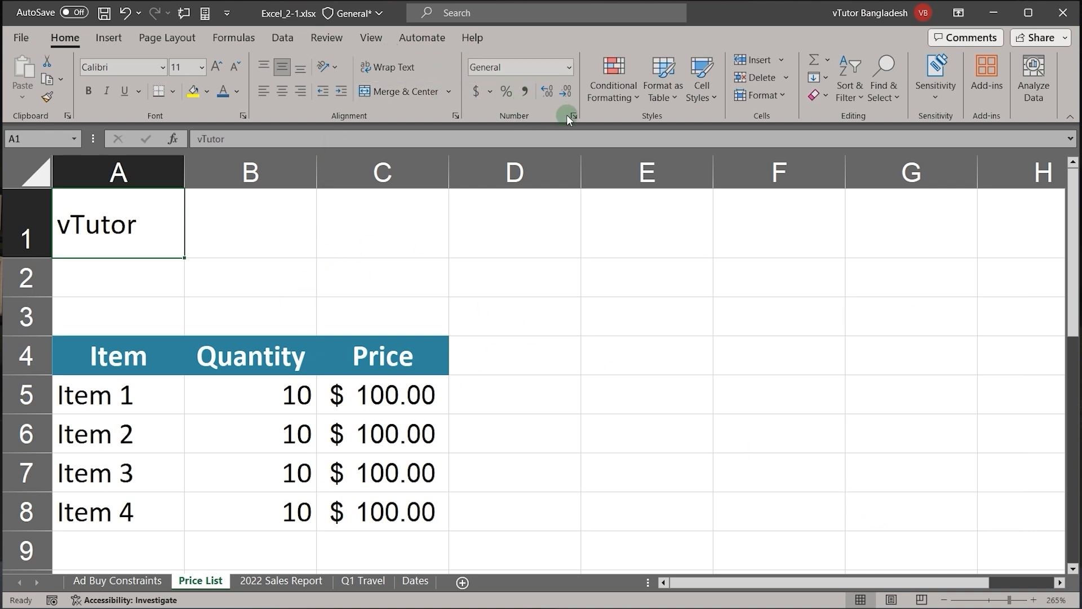
Step: Set the horizontal alignment of the vTutor title in A1 to Justify
click(455, 115)
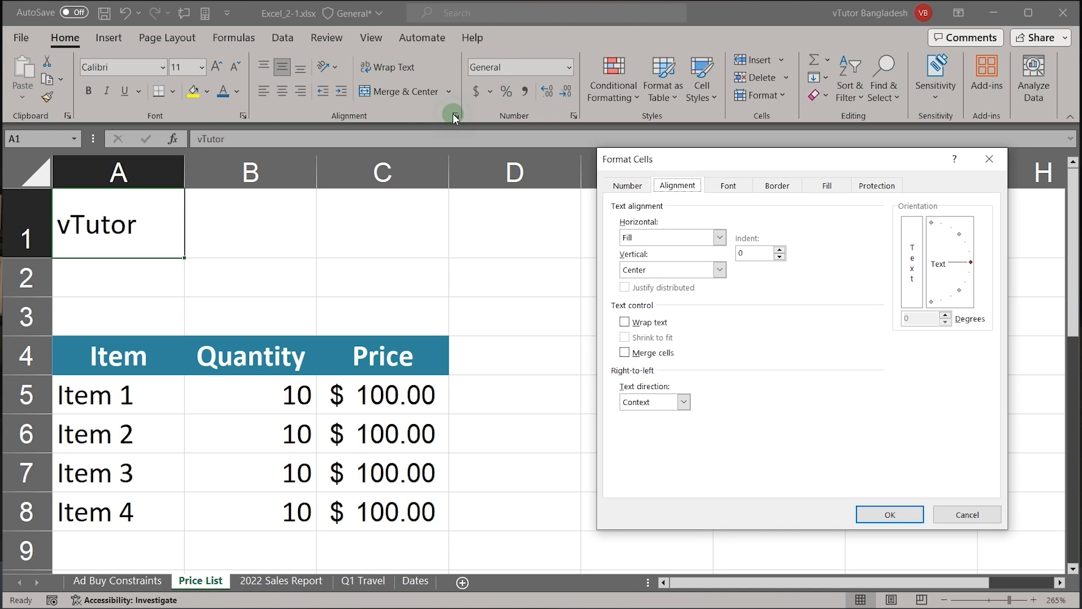
click(699, 234)
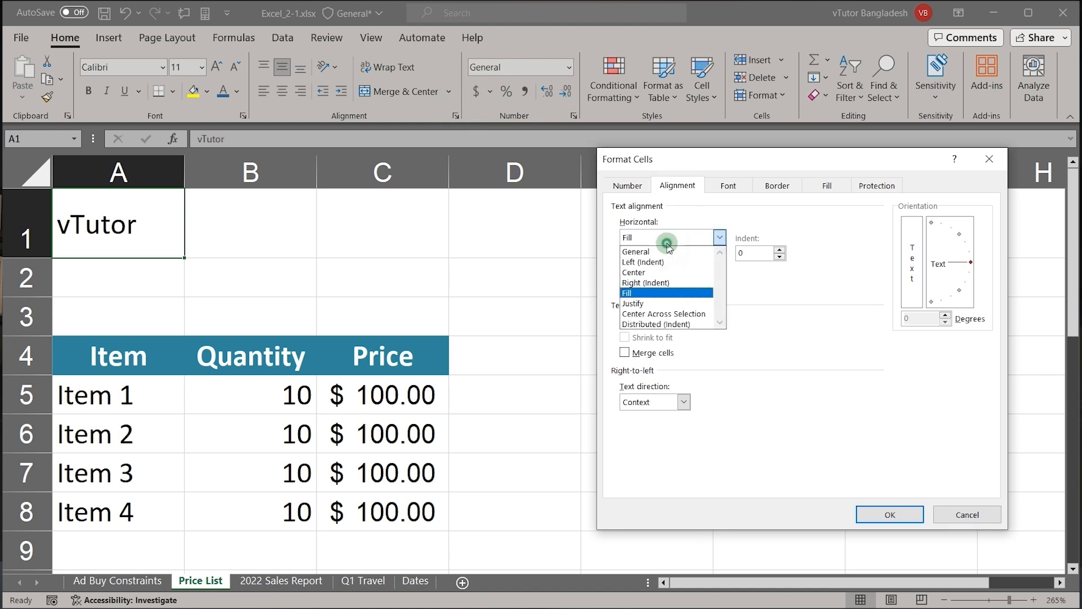
click(659, 304)
click(890, 514)
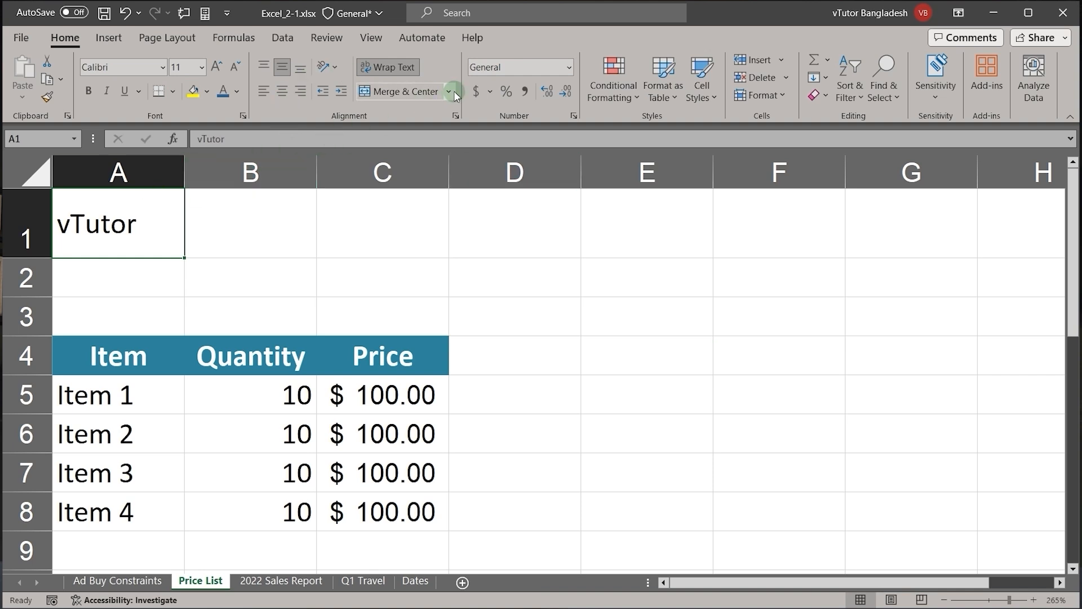
click(459, 114)
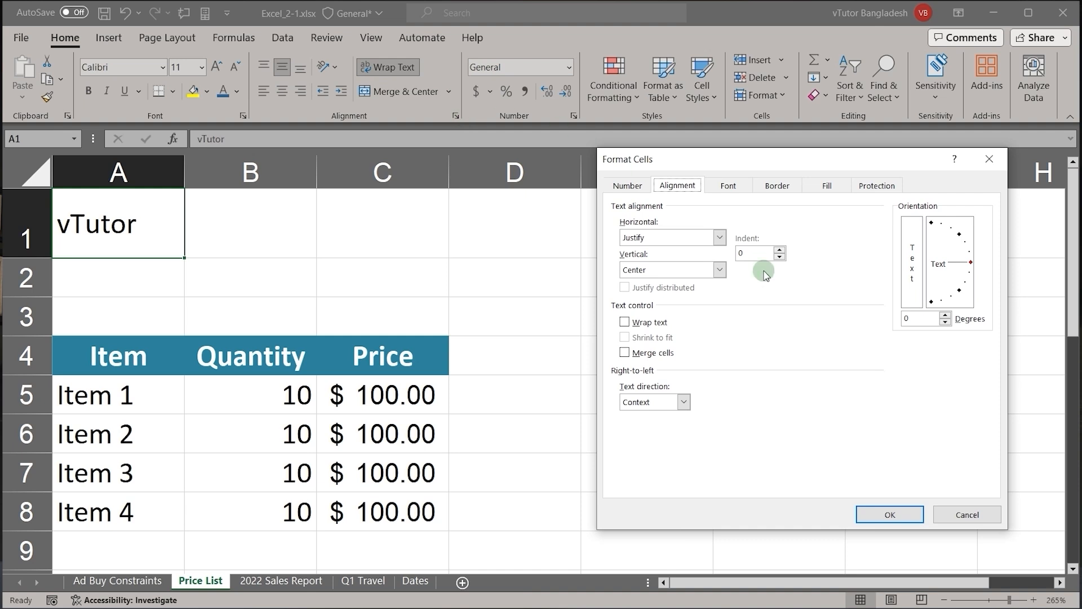
click(674, 237)
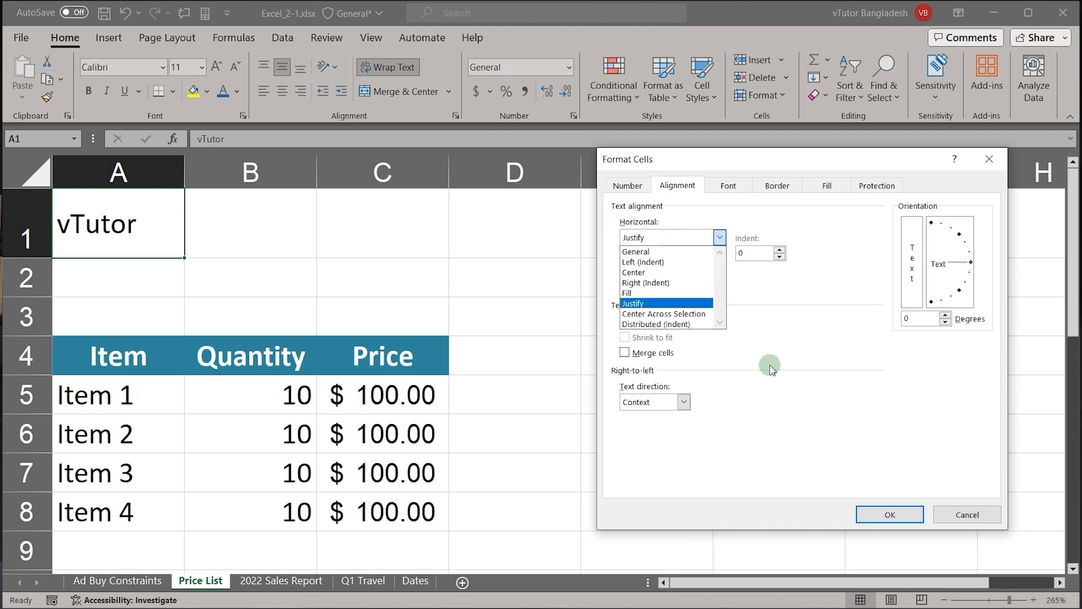
click(976, 519)
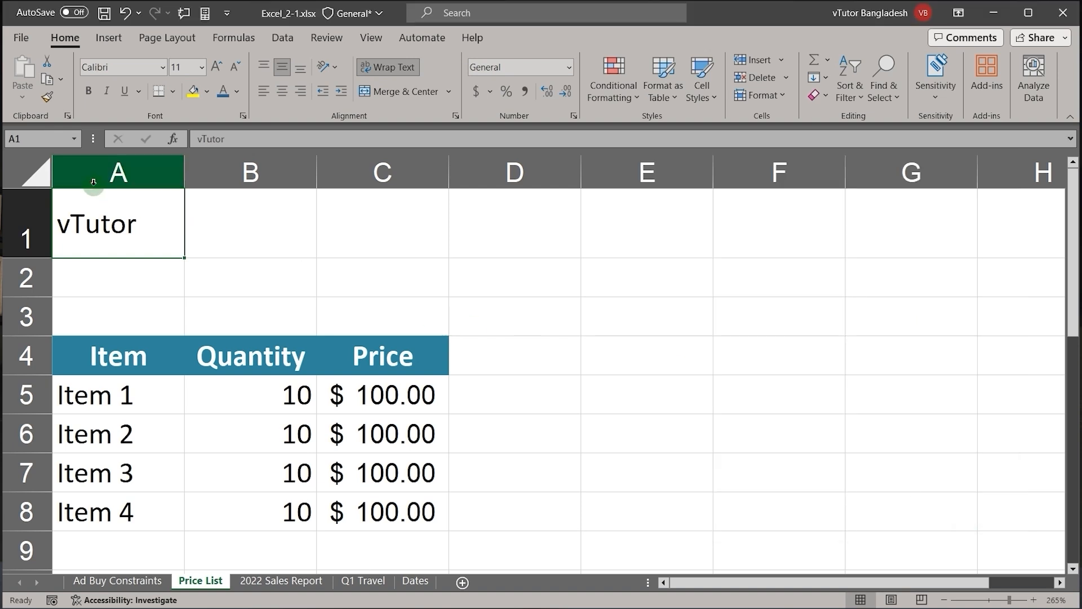
Step: Select A1:C1 and set the horizontal alignment to Center Across Selection
drag(113, 223, 433, 232)
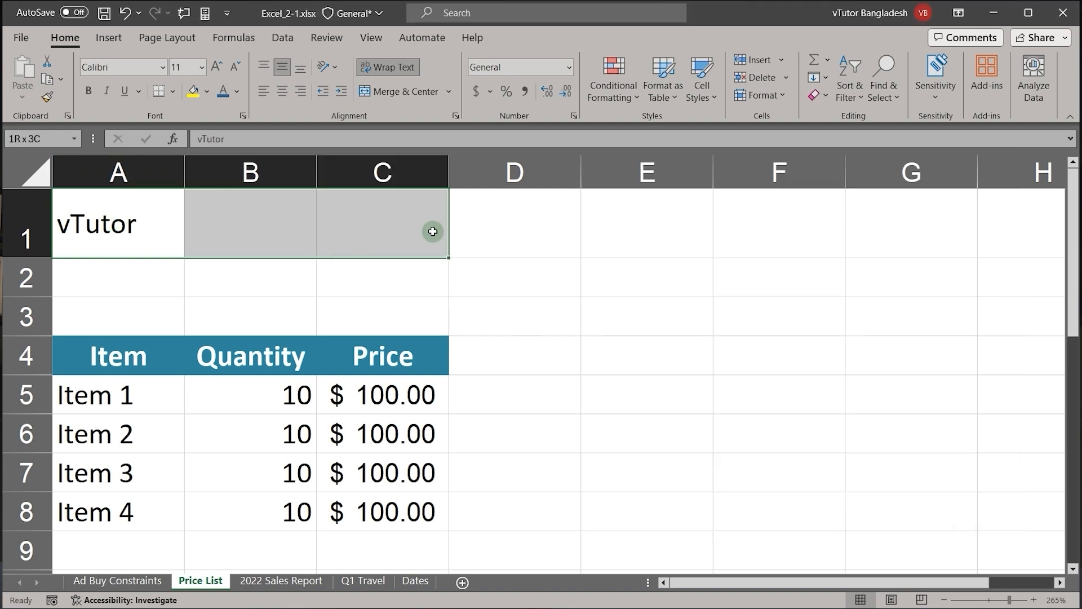
click(452, 91)
click(452, 91)
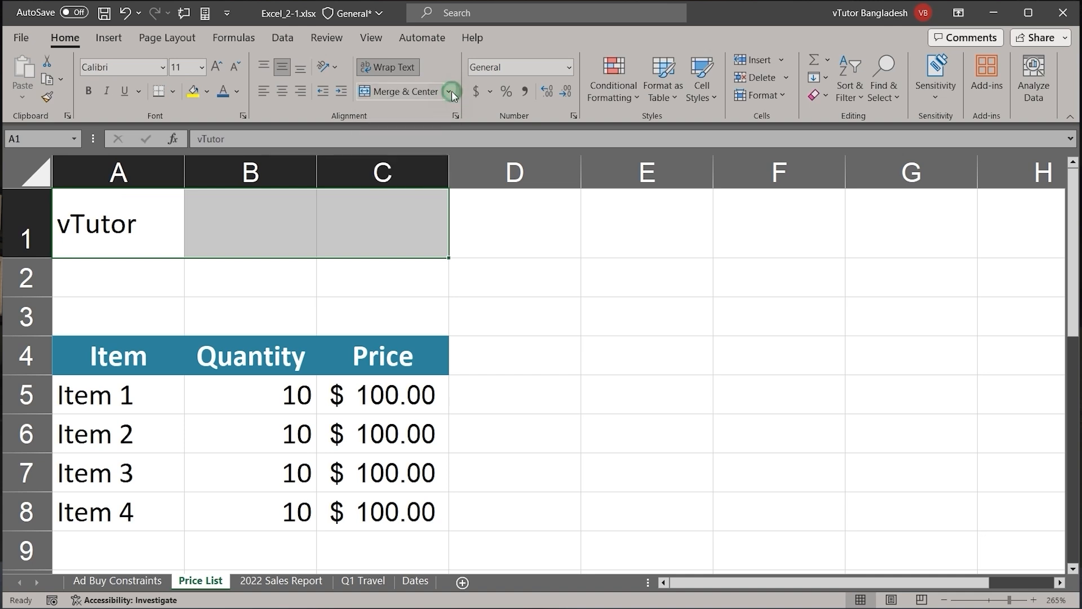
click(454, 118)
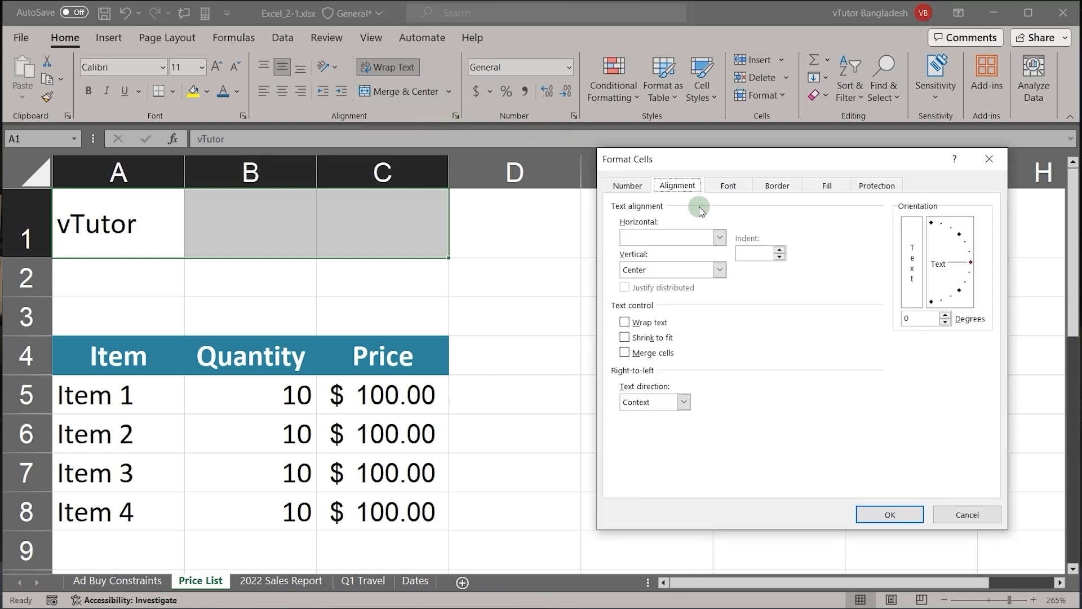
click(721, 238)
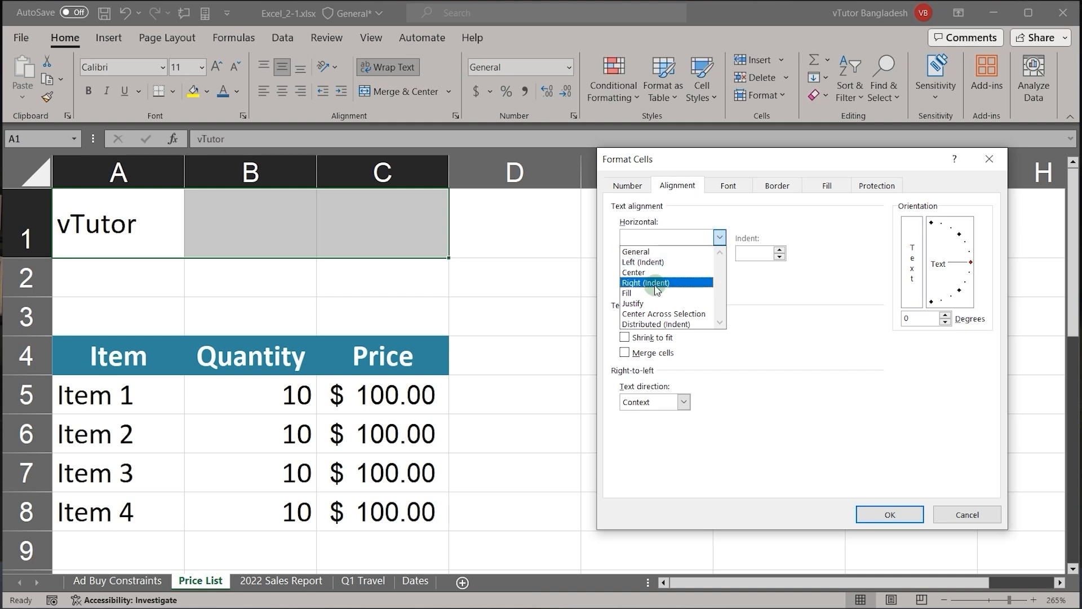
click(652, 315)
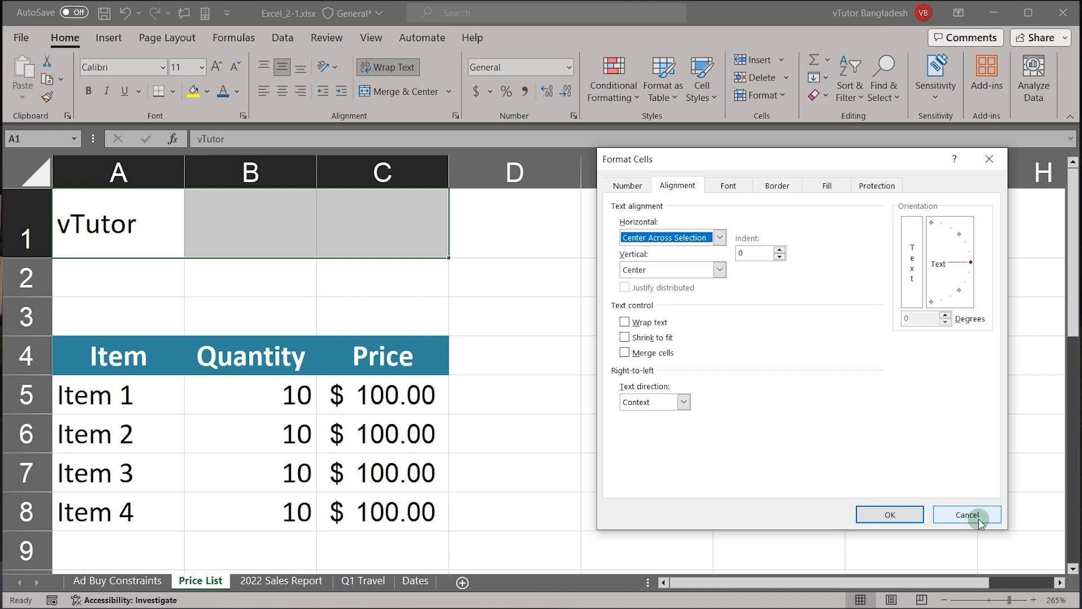
click(877, 514)
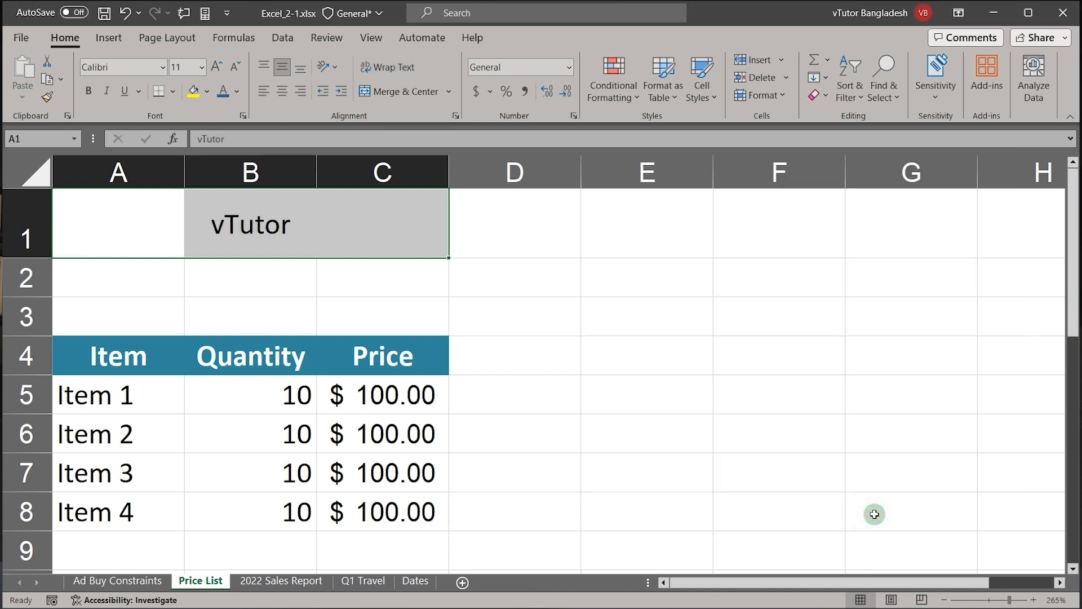
Step: Check cells B1 and A1 separately, and set the horizontal alignment of A1 to Left (Indent)
click(237, 212)
click(147, 208)
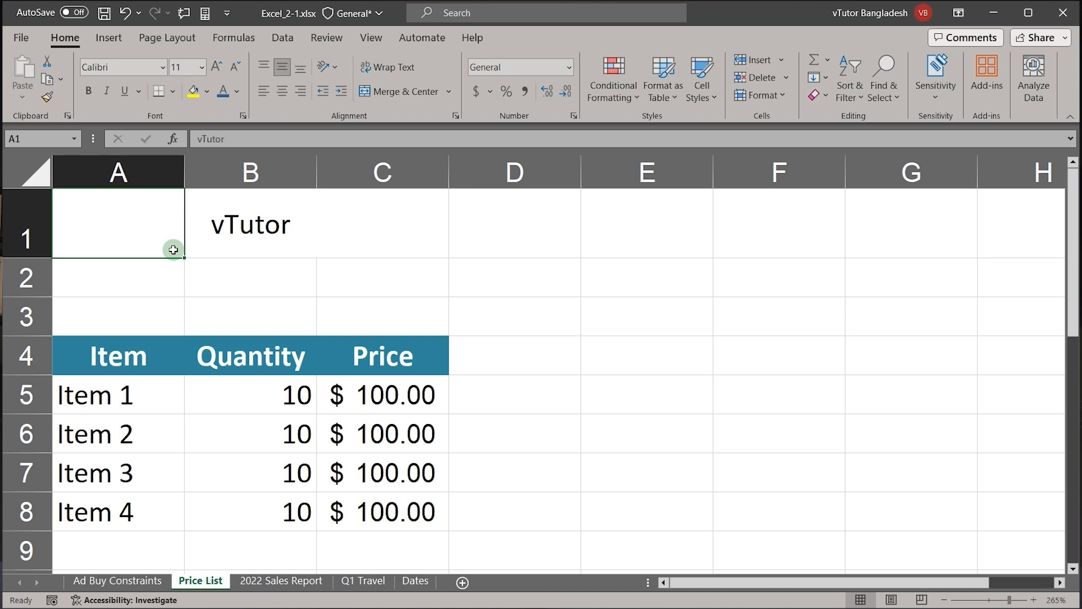
click(449, 93)
click(450, 93)
click(453, 117)
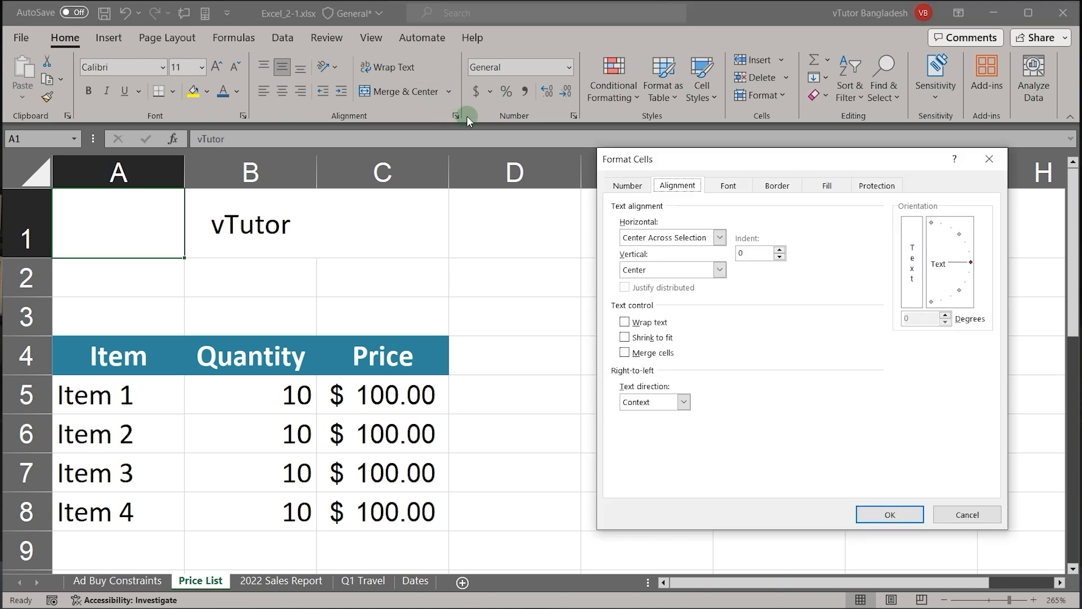
click(658, 239)
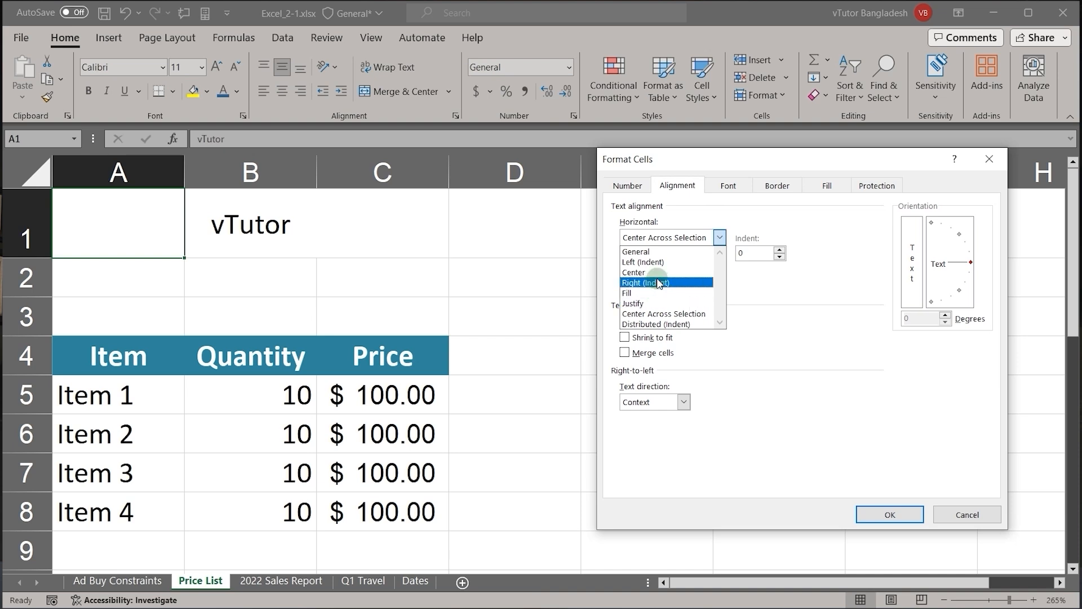
click(645, 263)
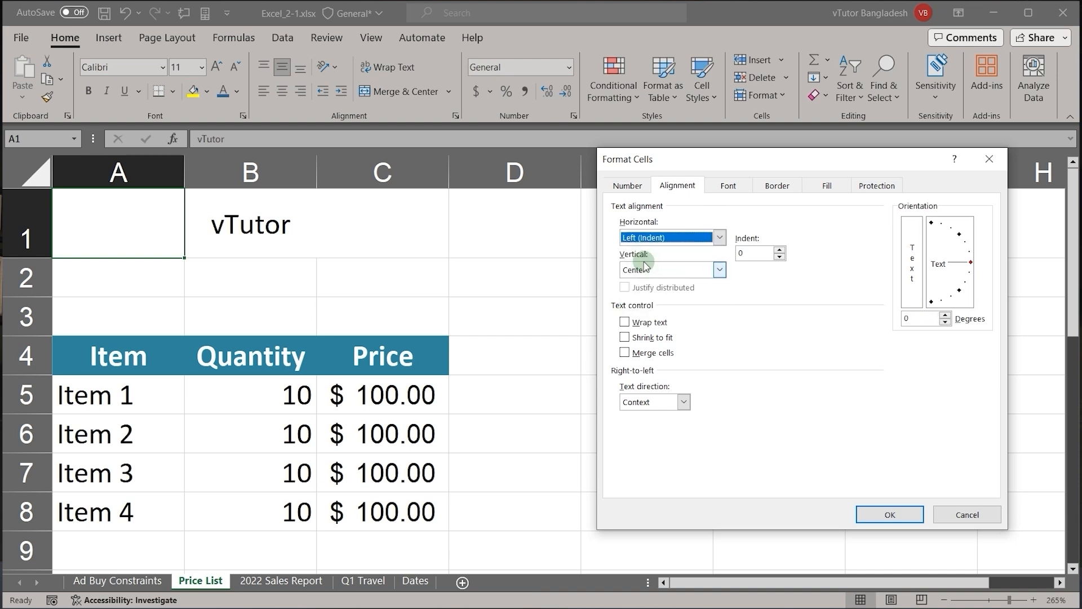
click(895, 513)
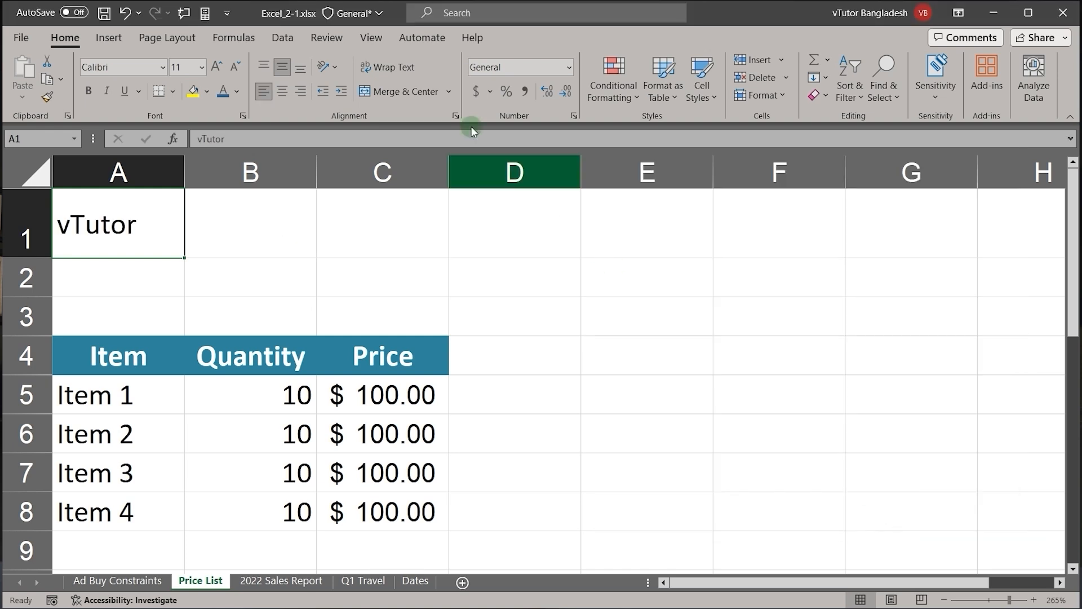
Step: Try Right (Indent) horizontal alignment on the vTutor title in A1 and return it to Left (Indent)
click(458, 118)
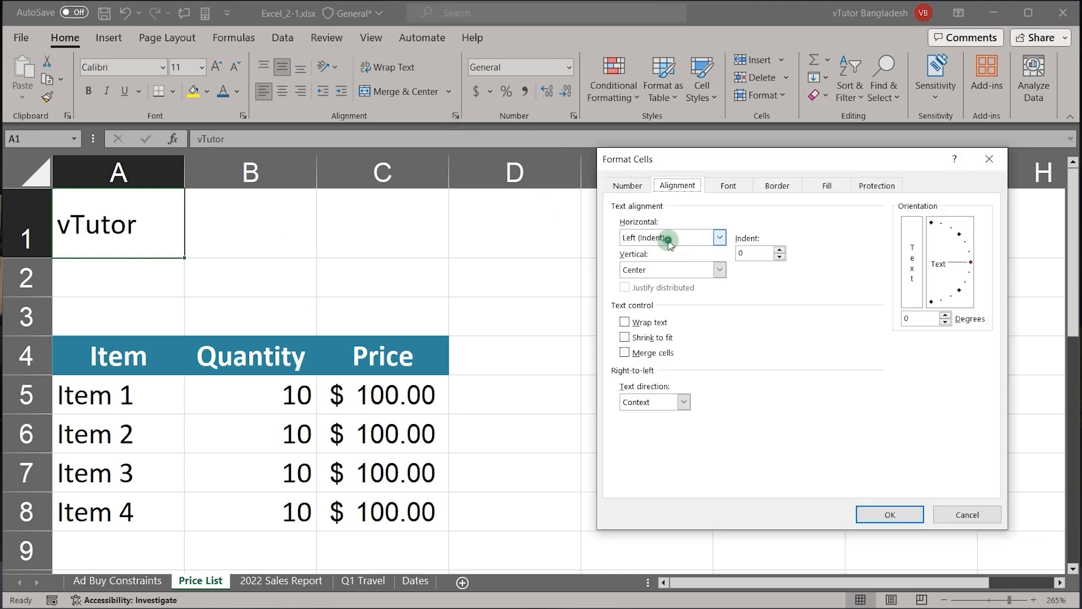
click(670, 237)
click(660, 283)
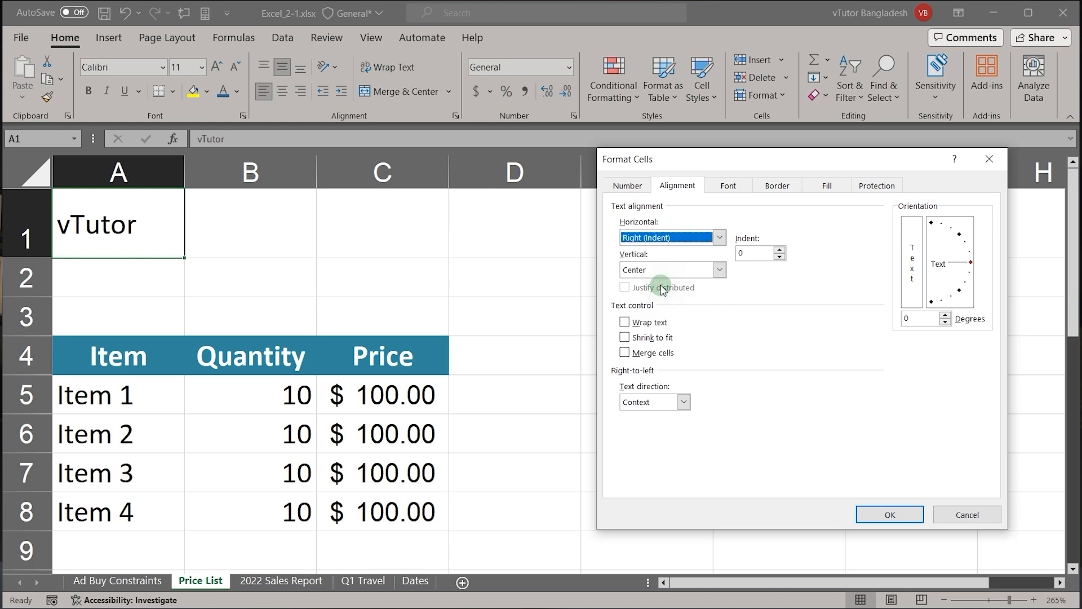
click(891, 515)
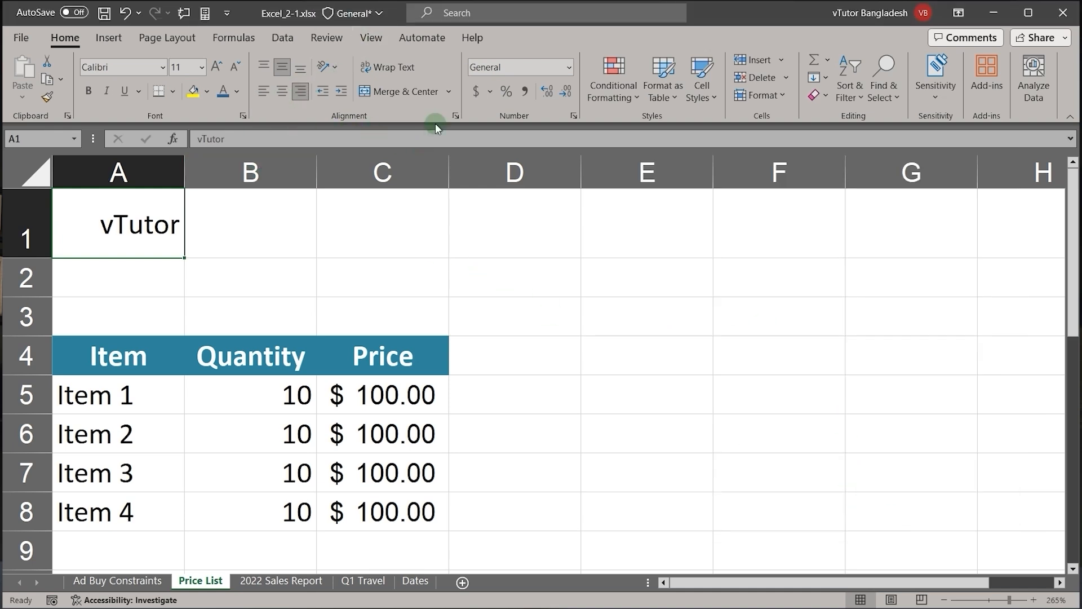
click(453, 117)
click(671, 237)
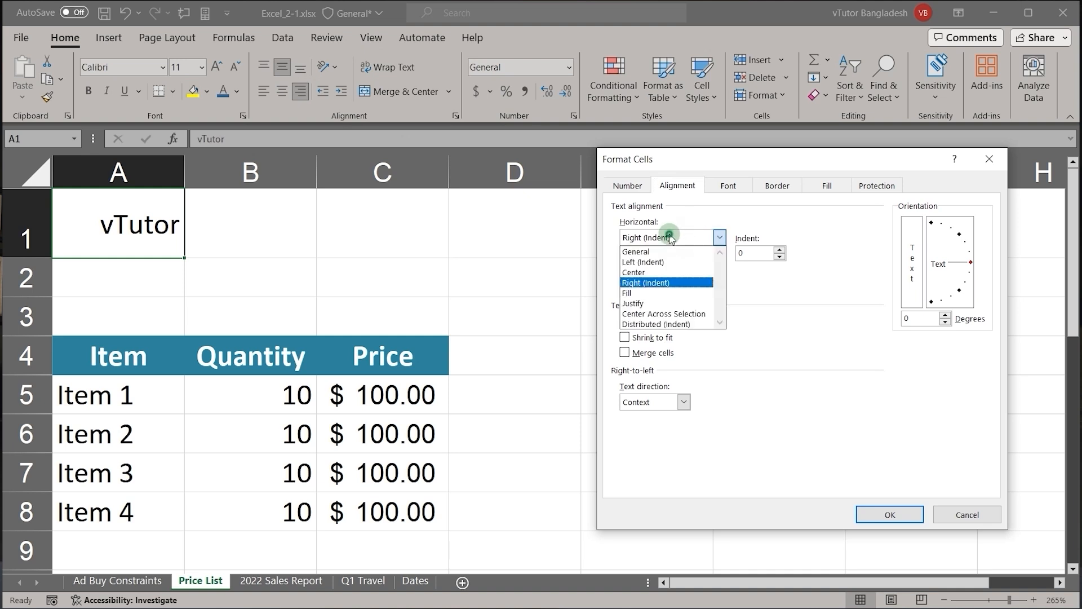
click(652, 258)
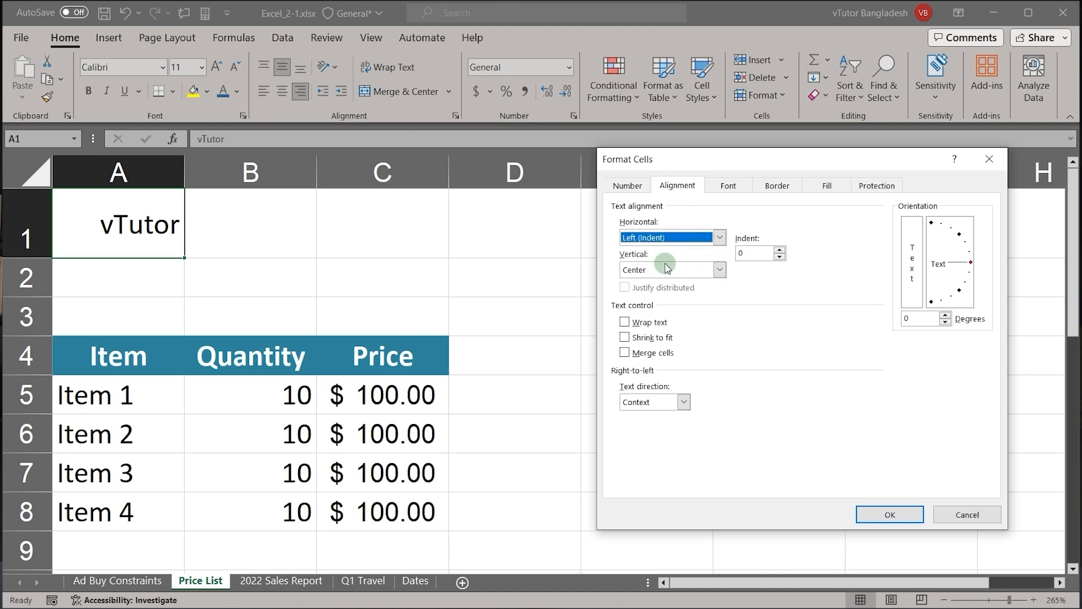
click(879, 512)
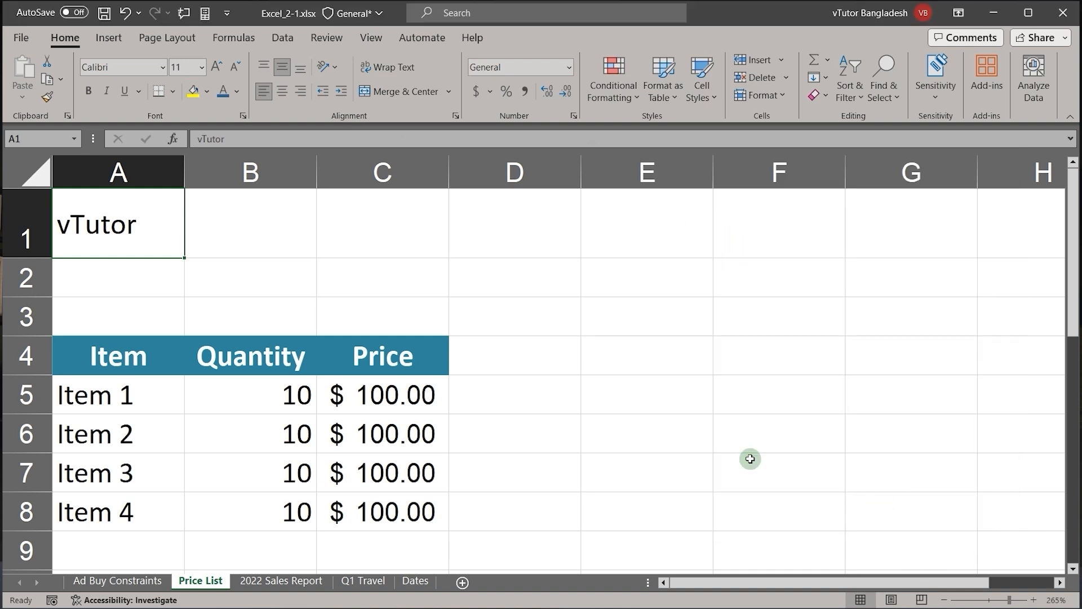
Step: Increase the indent of the vTutor title in A1 to 2 and set its horizontal alignment to Right (Indent)
click(340, 93)
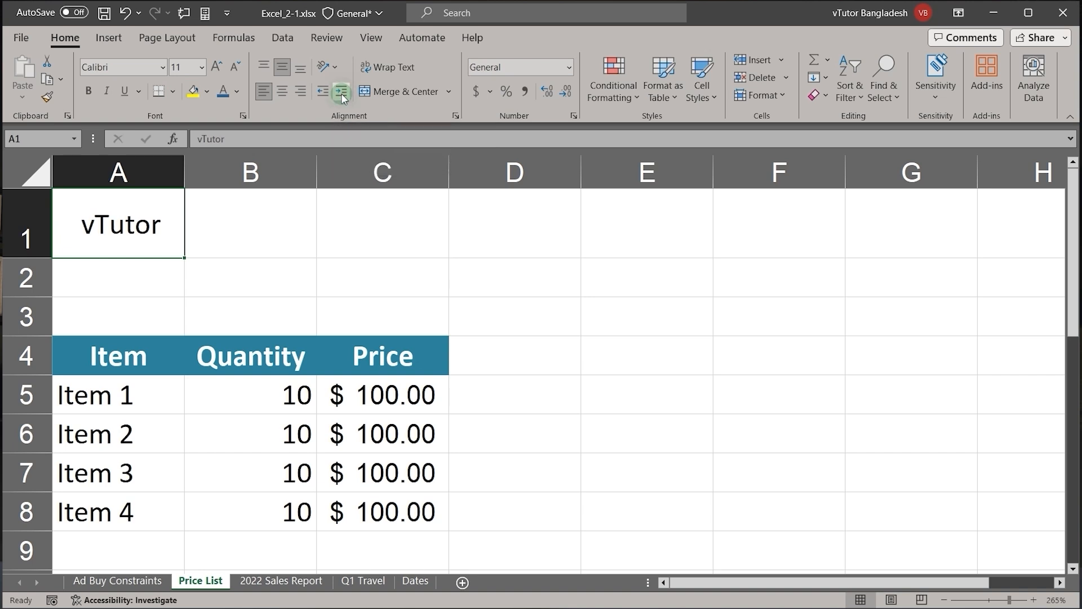
click(341, 93)
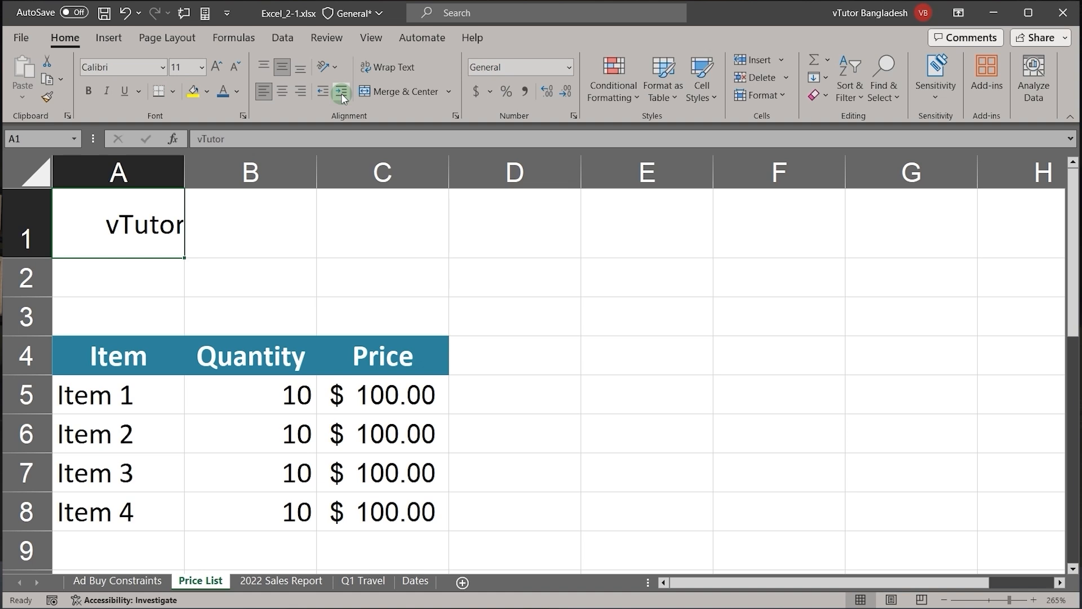
click(456, 116)
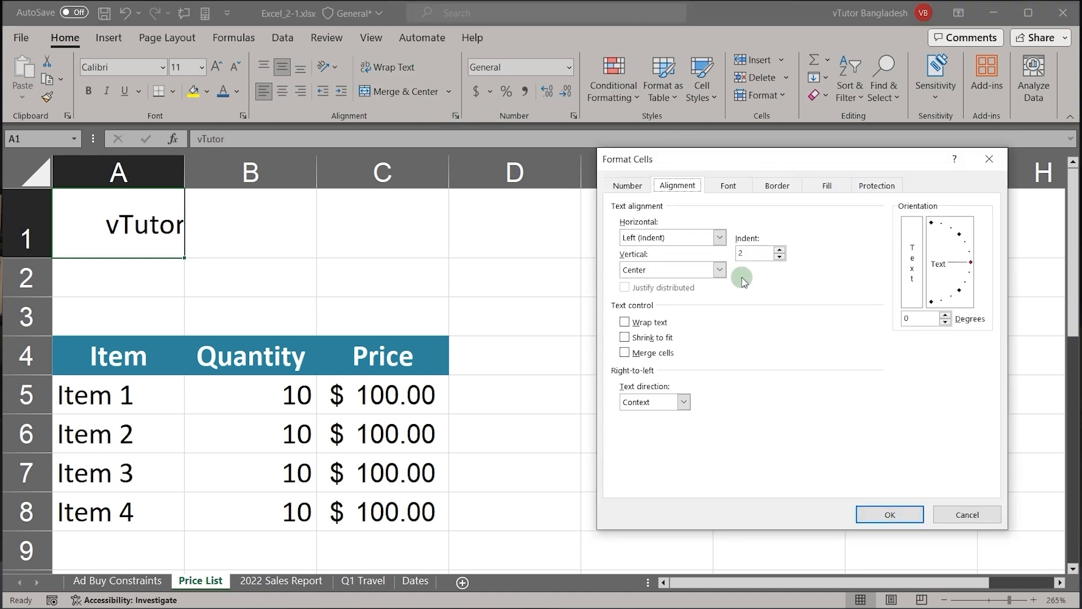
click(719, 237)
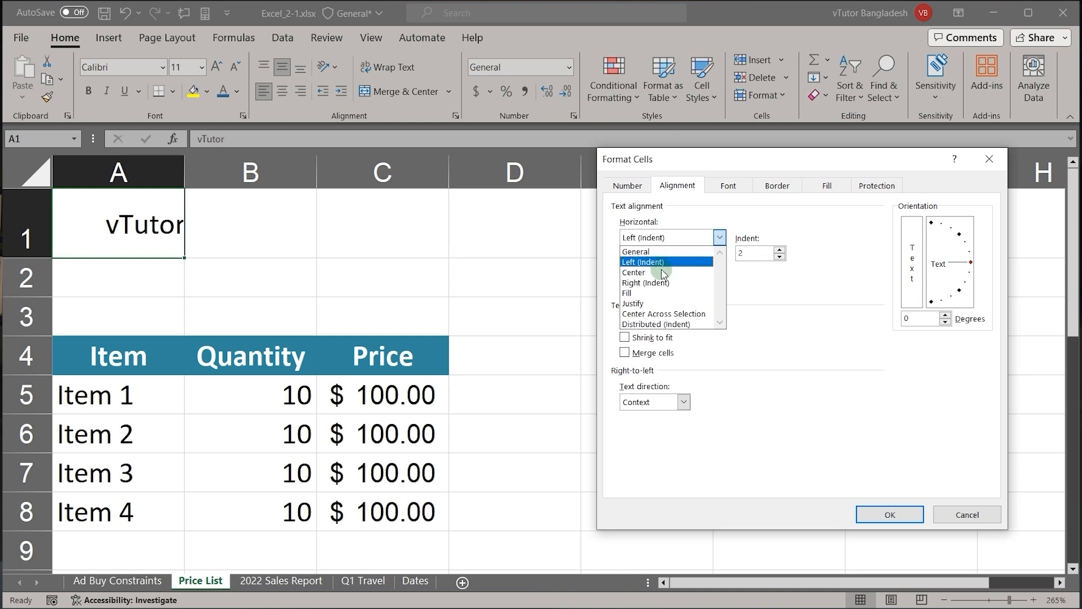
click(652, 283)
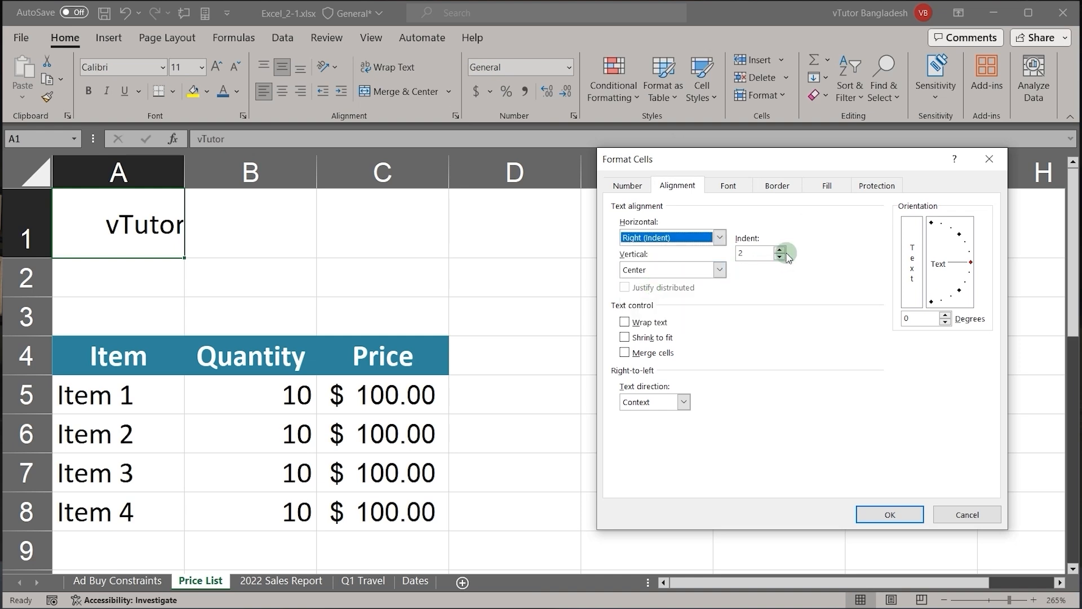
click(884, 515)
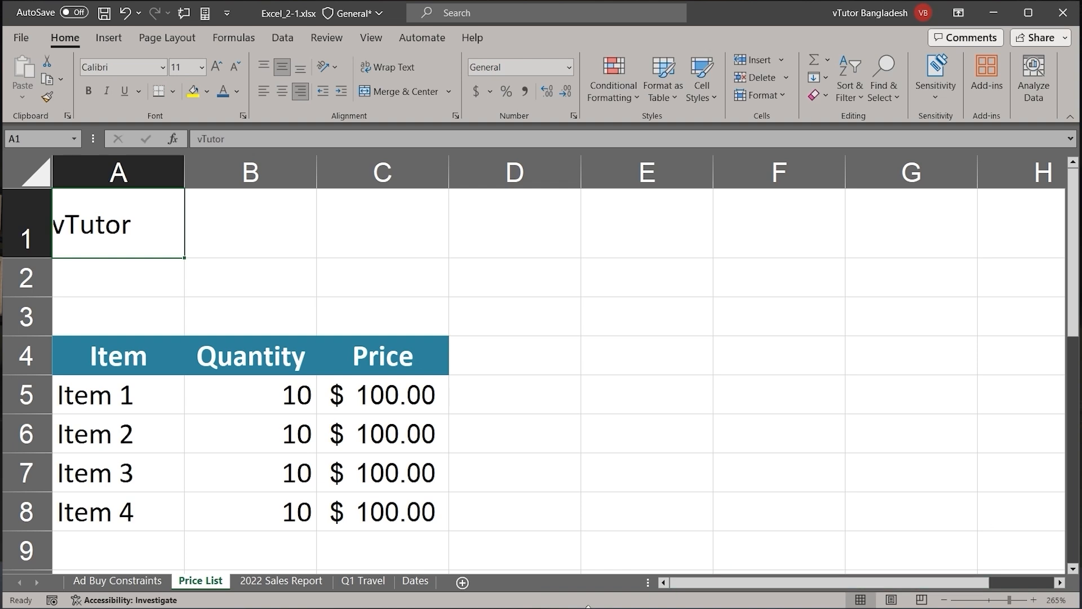
Step: Select the header cells A4:C4 and set their text orientation to Angle Counterclockwise
drag(121, 353, 378, 361)
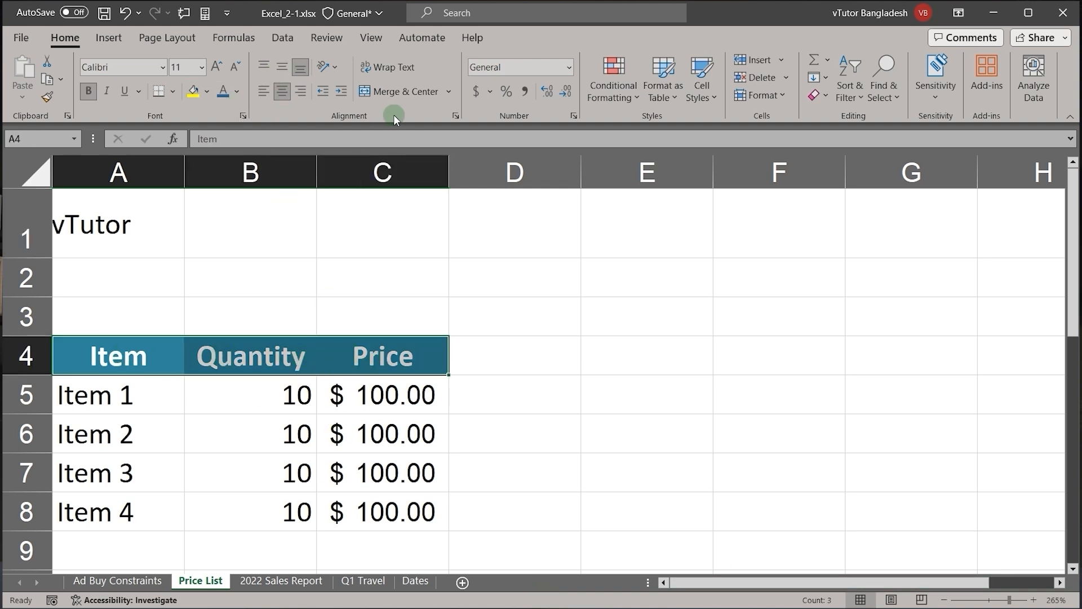
click(457, 115)
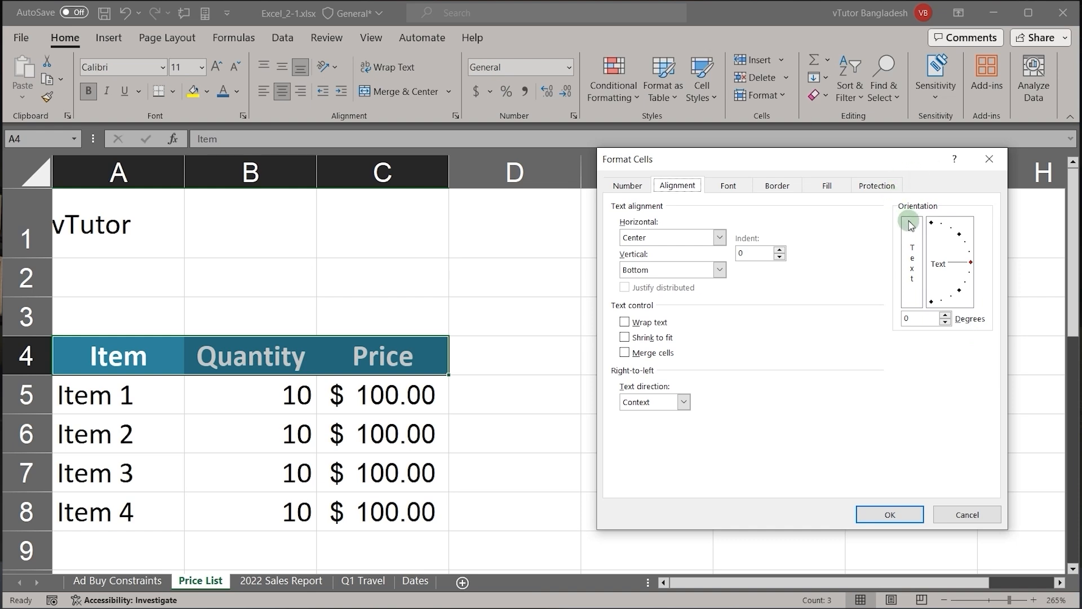
click(954, 514)
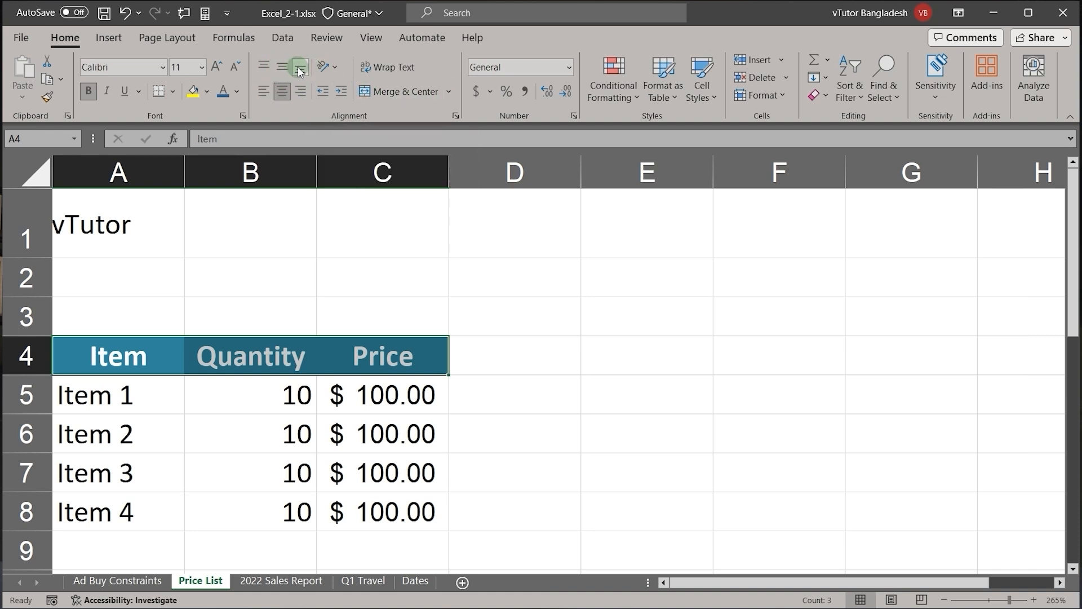
click(334, 67)
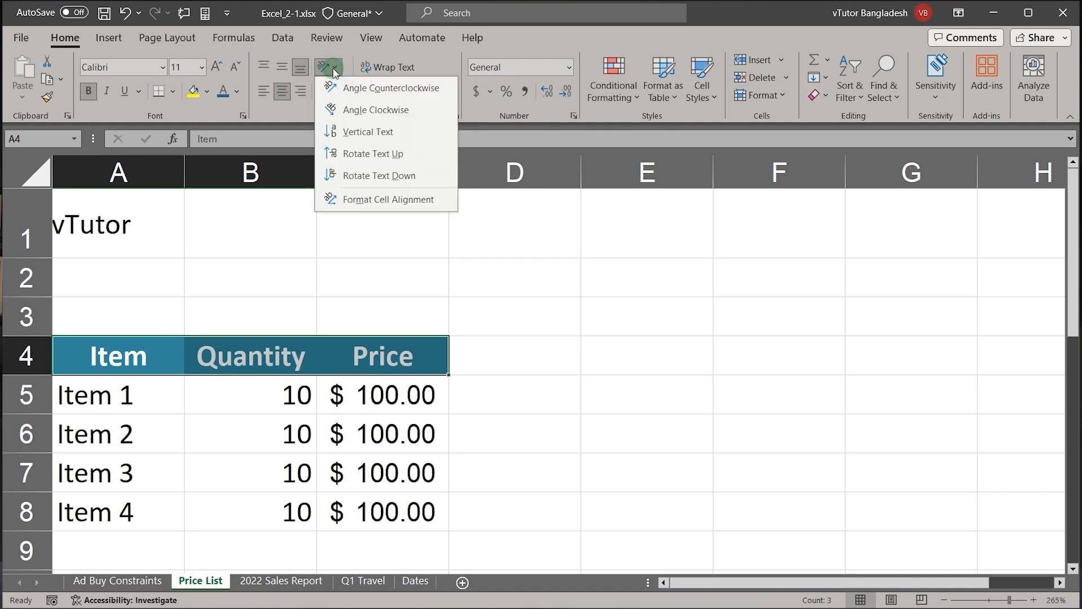
click(353, 91)
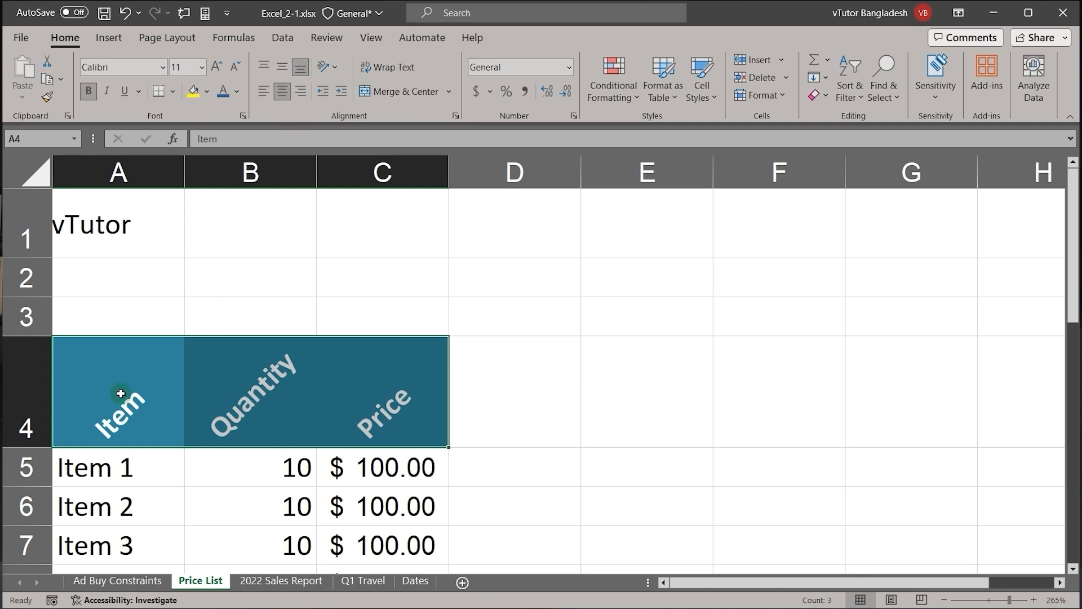
Step: Try the Angle Clockwise and Vertical Text orientations on the headers in A4:C4
click(337, 69)
click(347, 107)
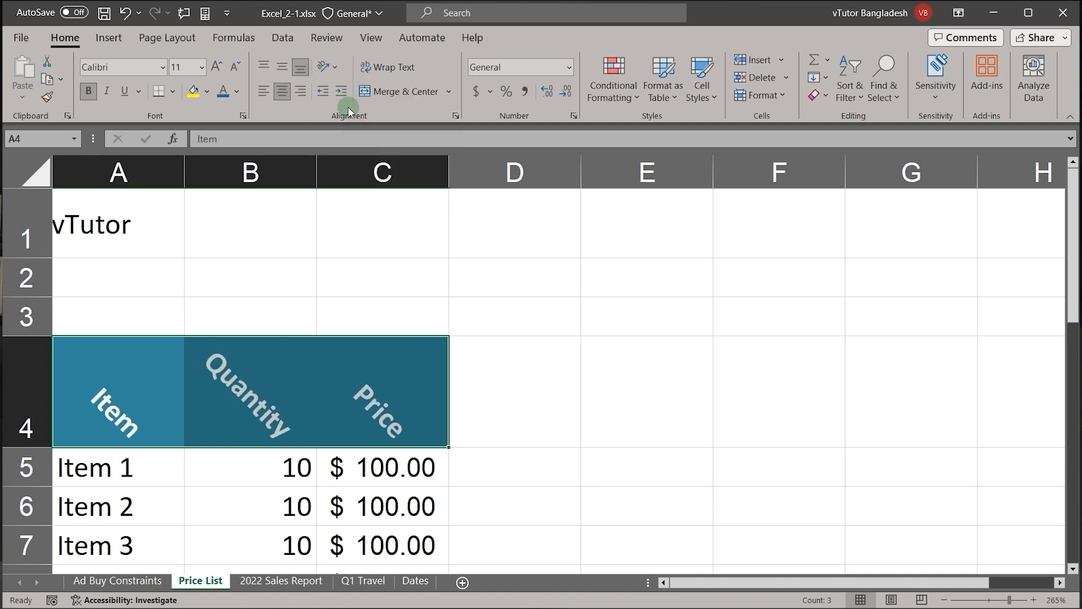
click(332, 66)
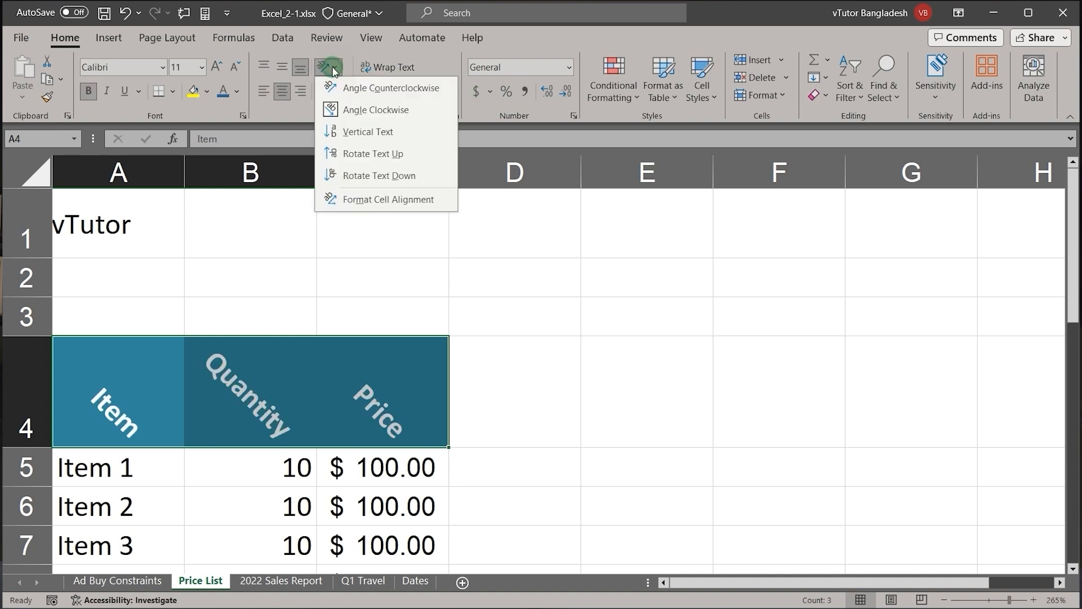
click(370, 131)
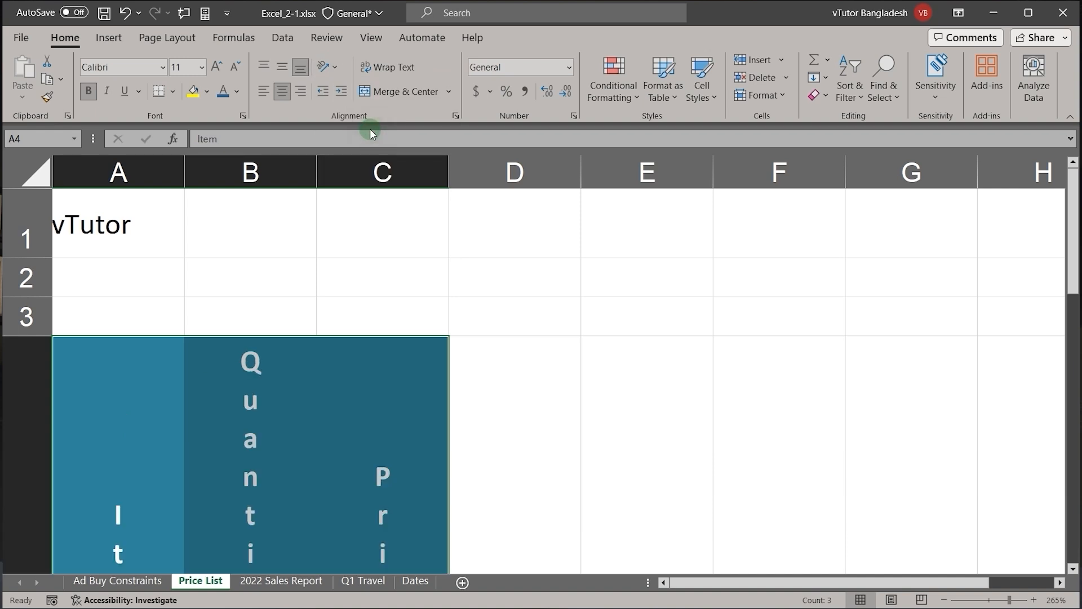
scroll(439, 279, down, 1)
scroll(439, 279, down, 1)
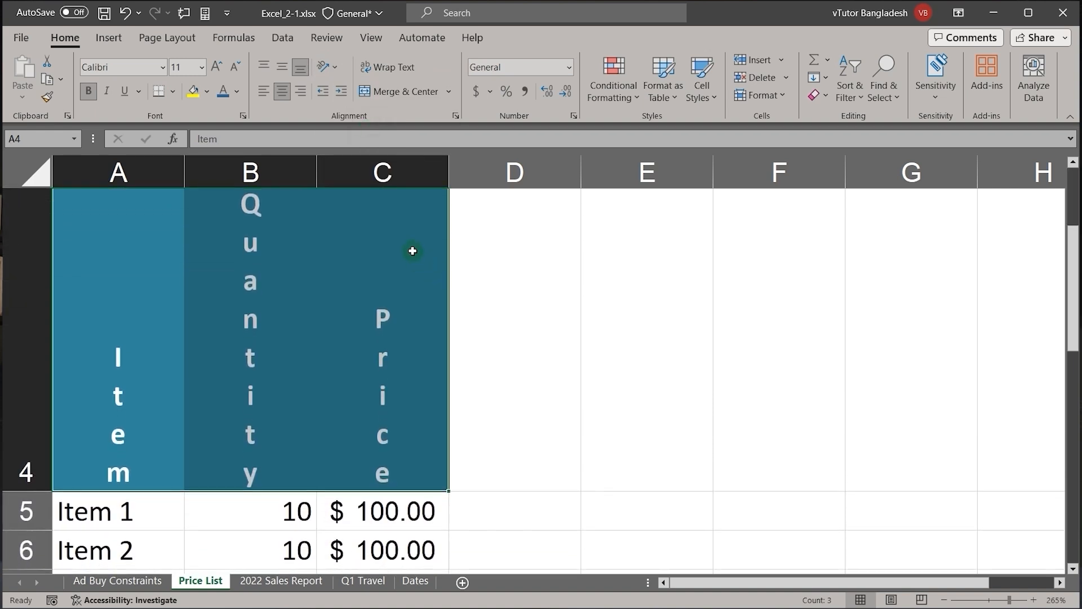
Step: Set the text orientation of the headers in A4:C4 to 15 degrees
click(456, 117)
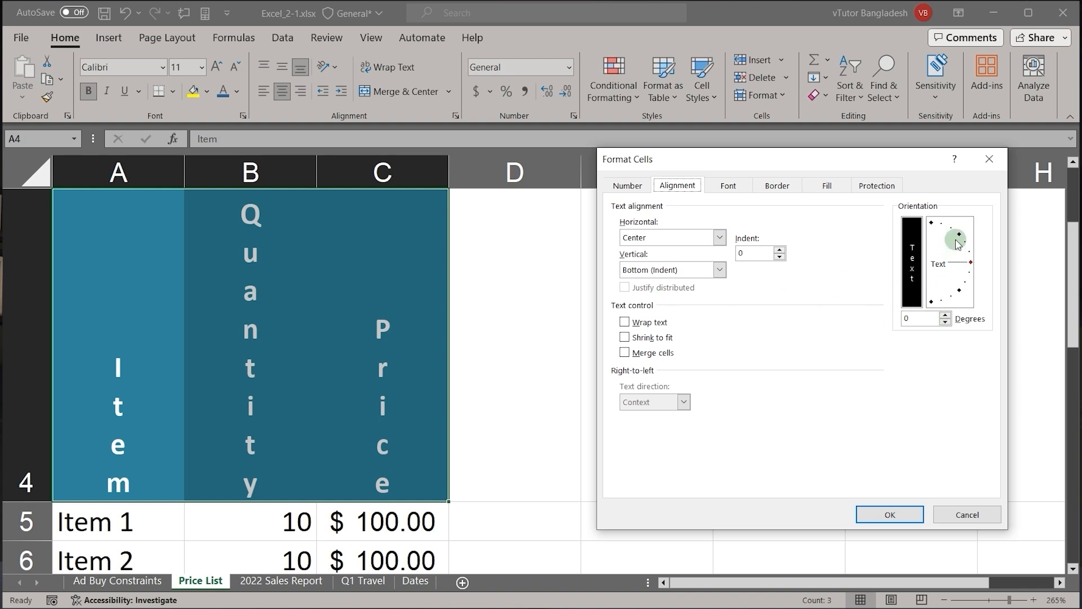
click(968, 254)
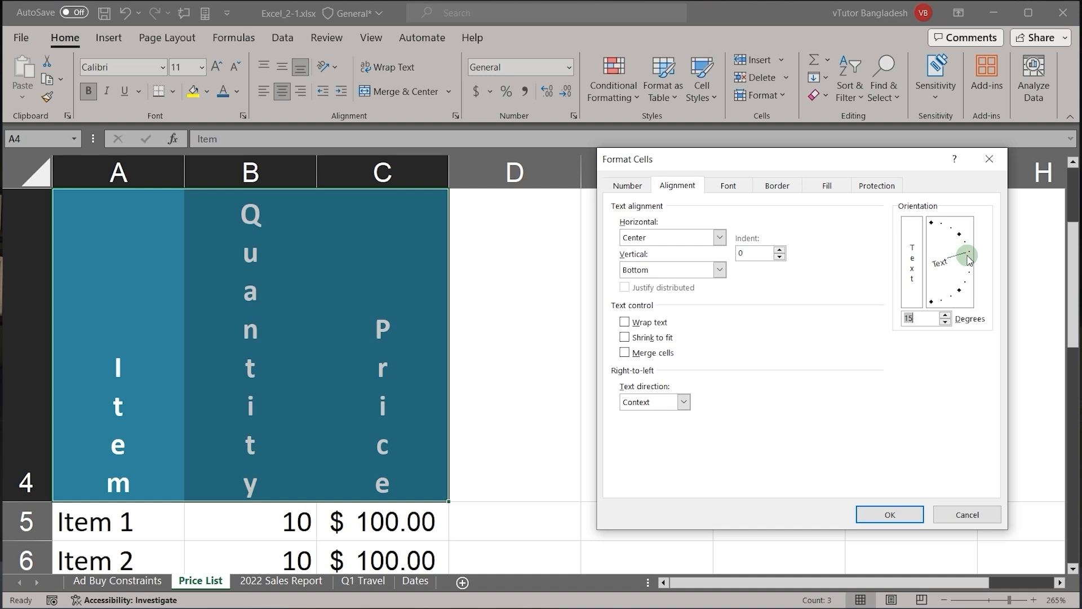
click(894, 513)
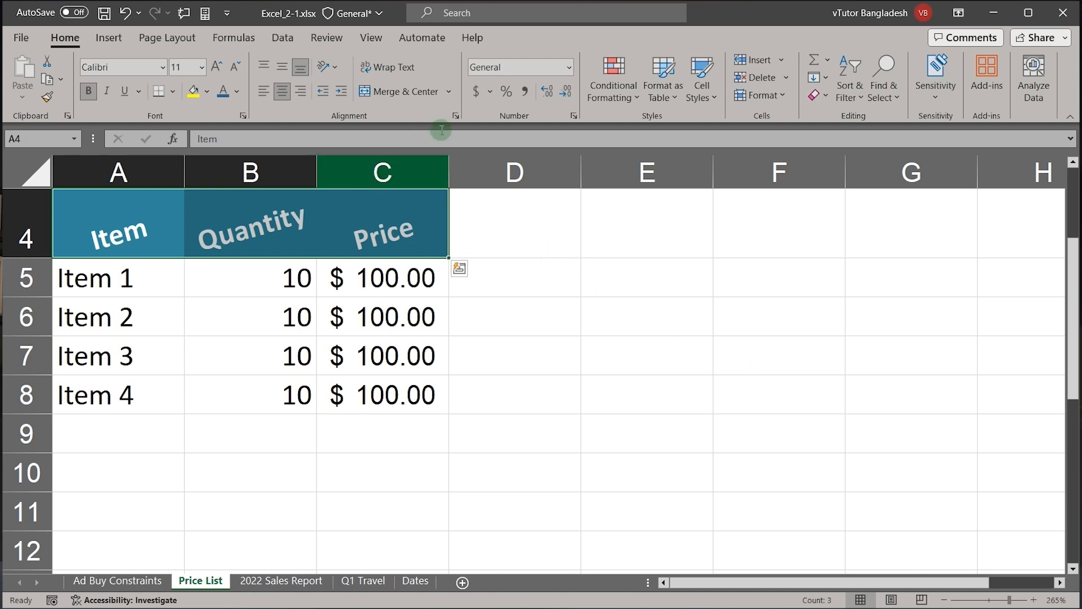
Step: Apply Shrink to fit to the headers in A4:C4
click(454, 113)
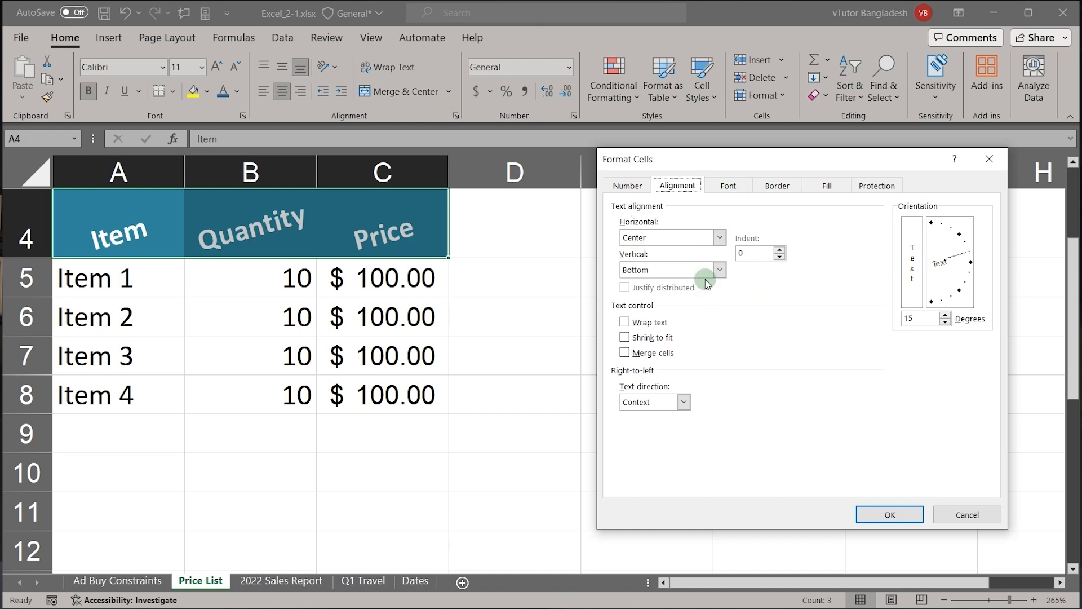
click(624, 338)
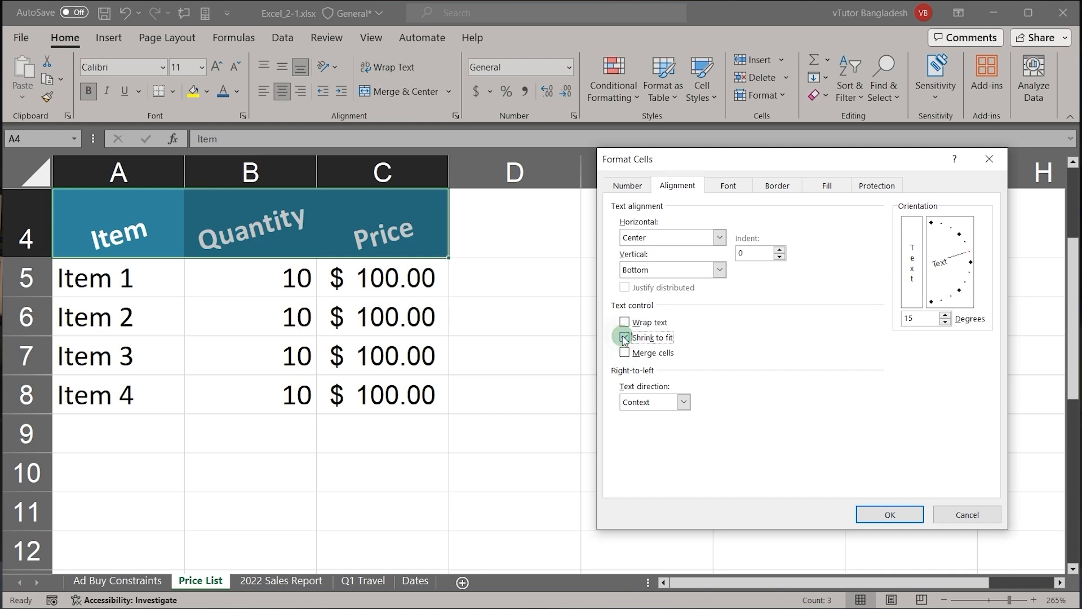
click(899, 513)
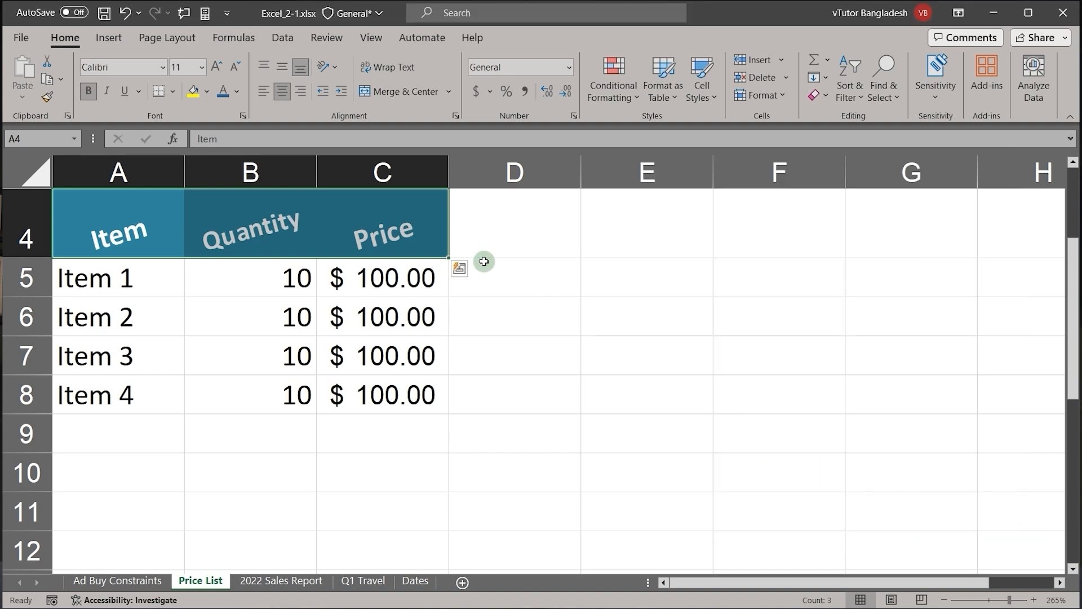
Step: Enter the text "Comment for this product" in cell D4
click(487, 233)
double_click(488, 233)
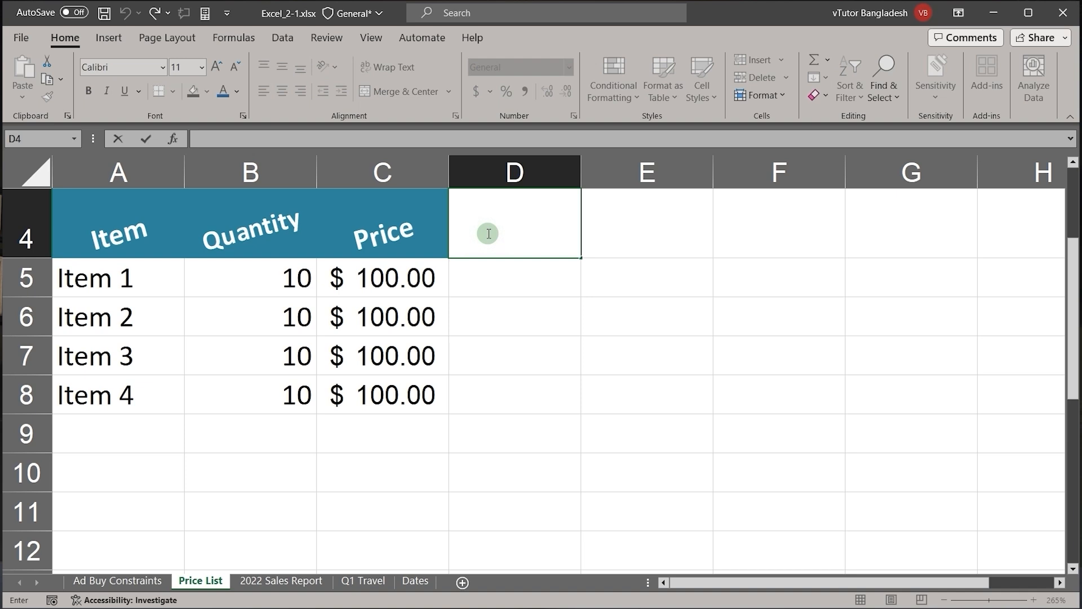
text(Coo)
key(BackSpace)
text(mment)
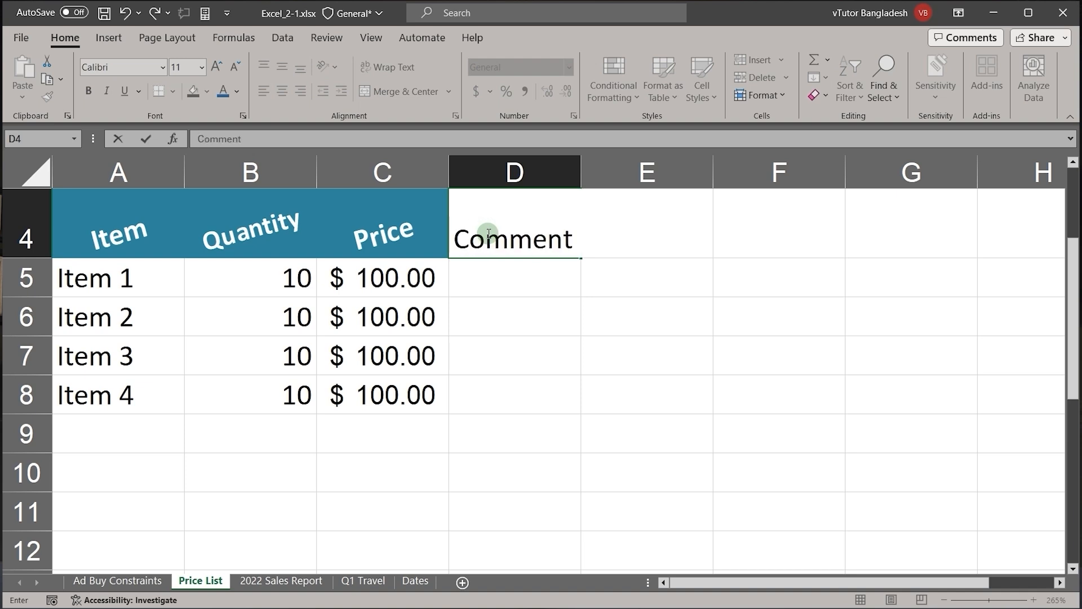
text( ffor this)
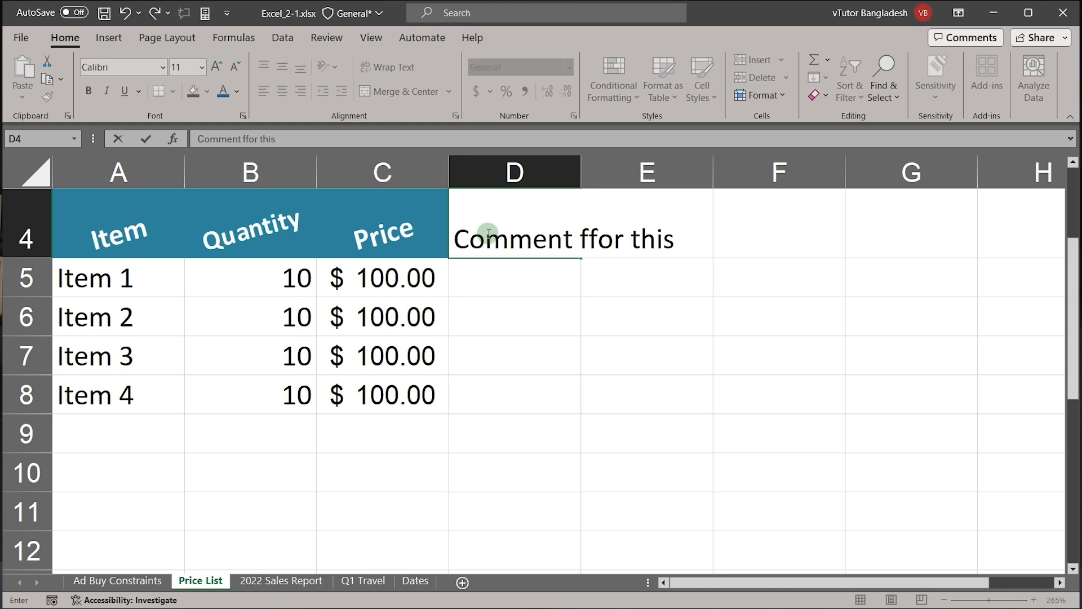
text( product)
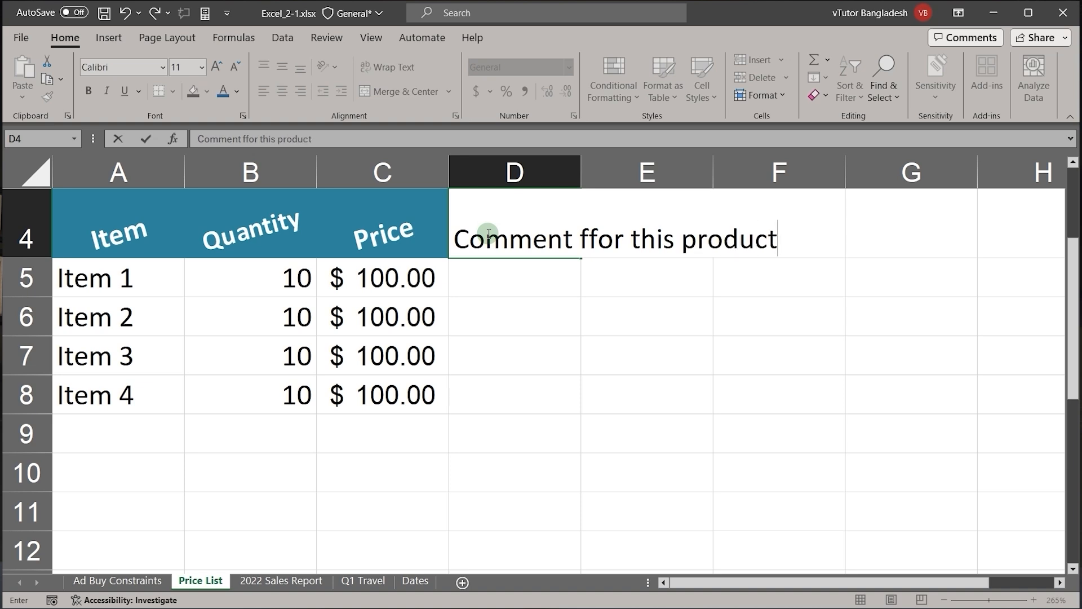
click(589, 245)
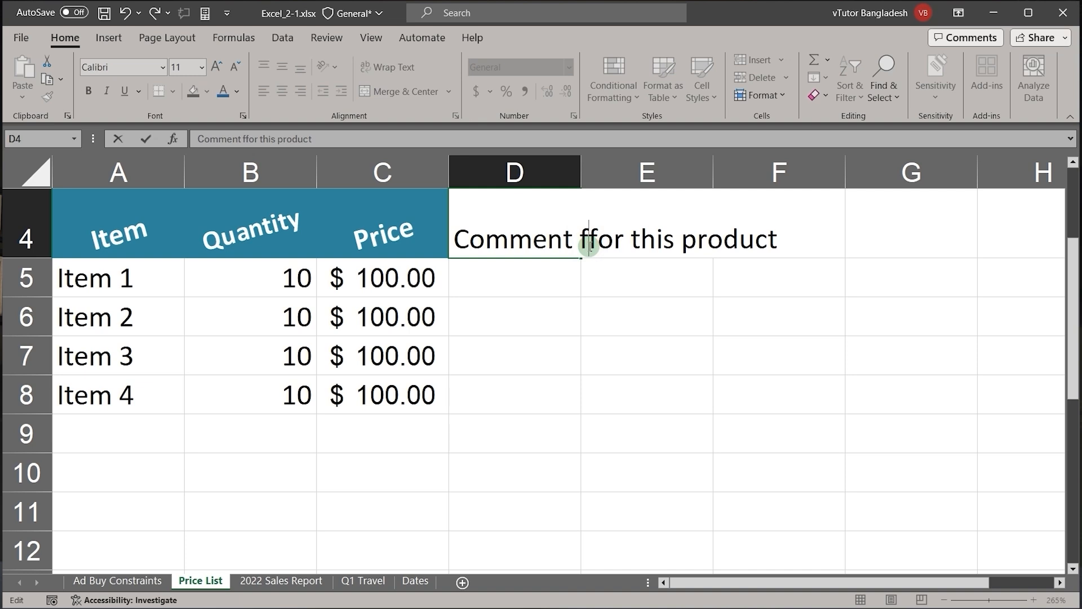
key(BackSpace)
click(596, 333)
click(536, 265)
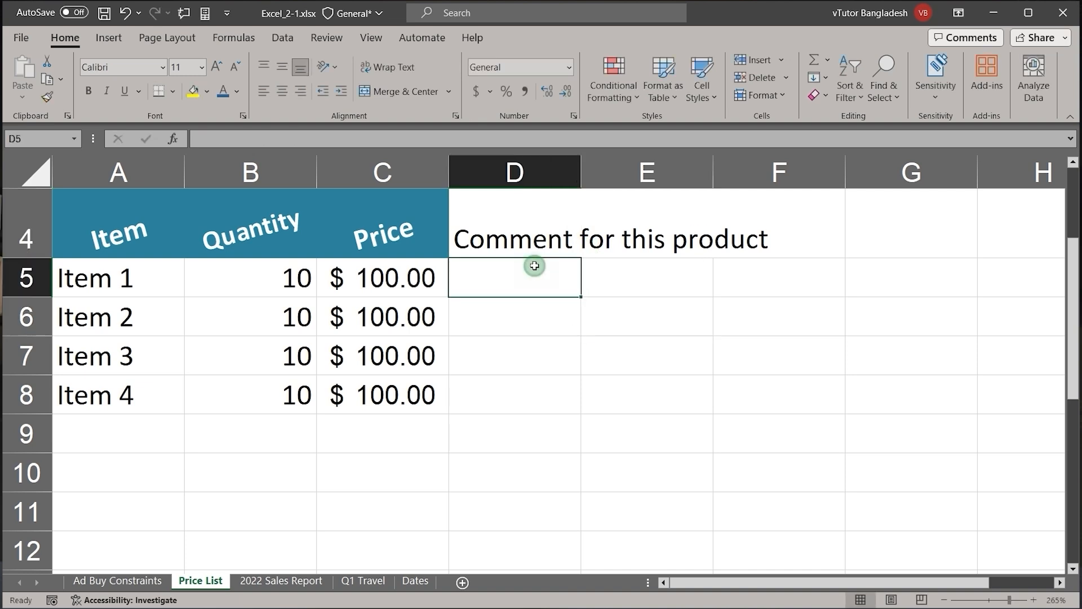
Step: Try Shrink to fit on the comment text in D4 and turn the option off again
click(527, 241)
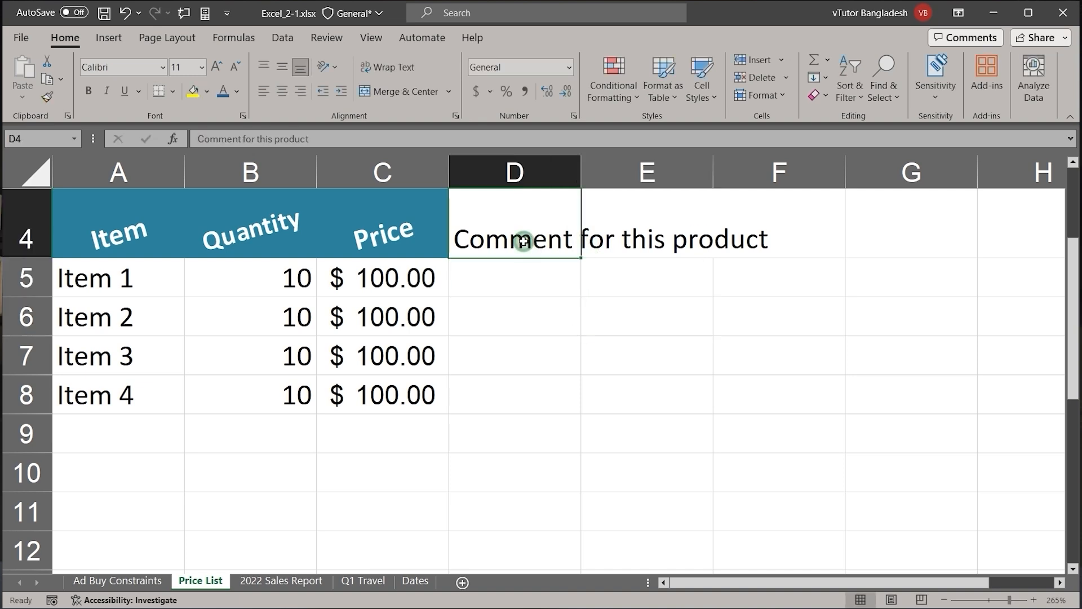
click(458, 116)
click(624, 337)
click(884, 515)
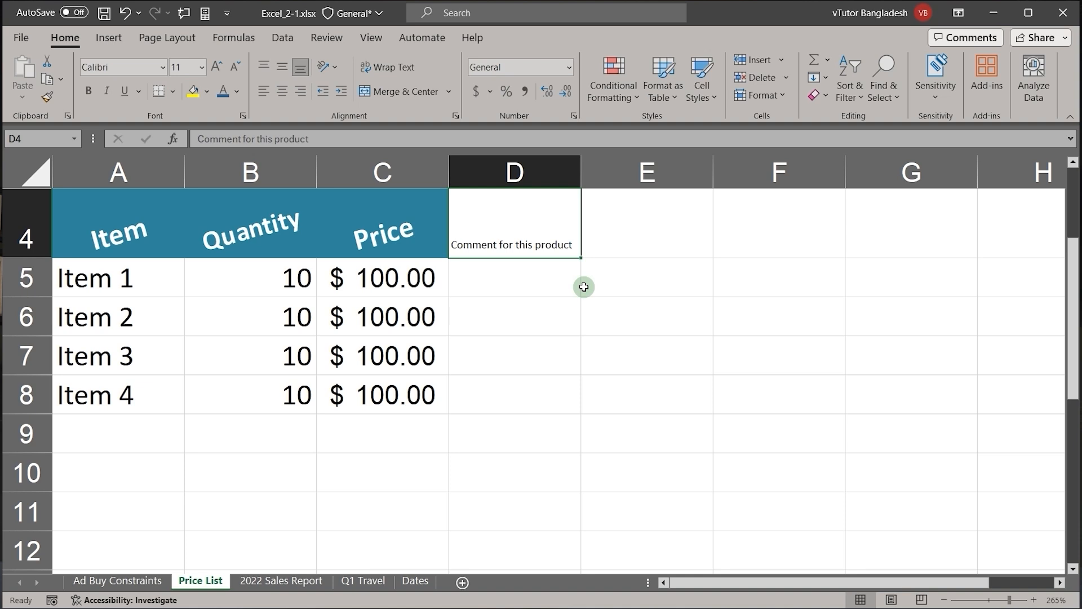
click(454, 116)
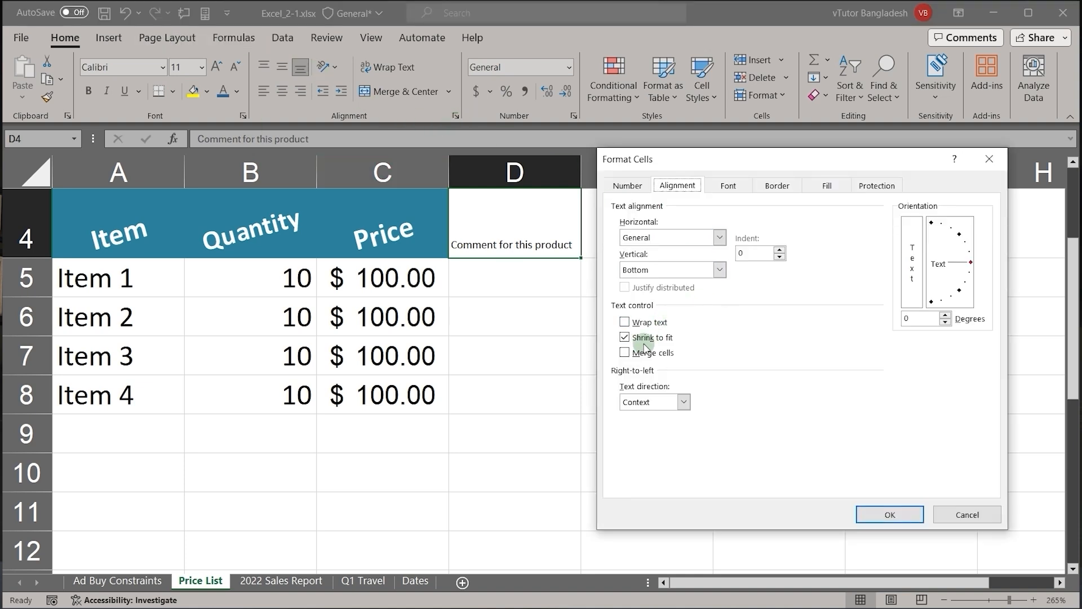
click(624, 337)
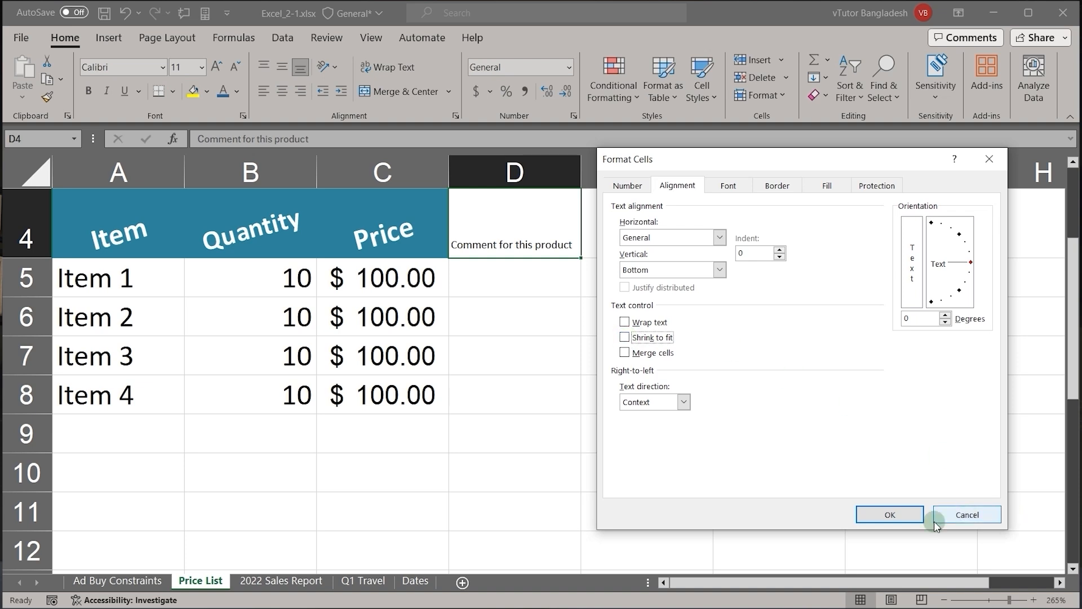
click(880, 512)
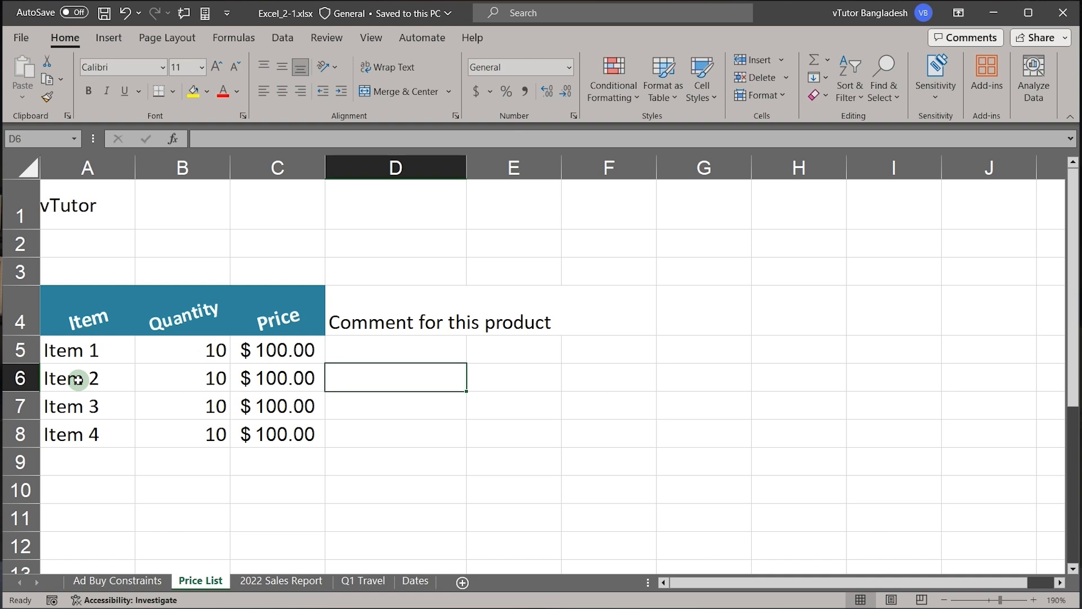
Step: Make the Item 1 entry in A5 bold
click(75, 351)
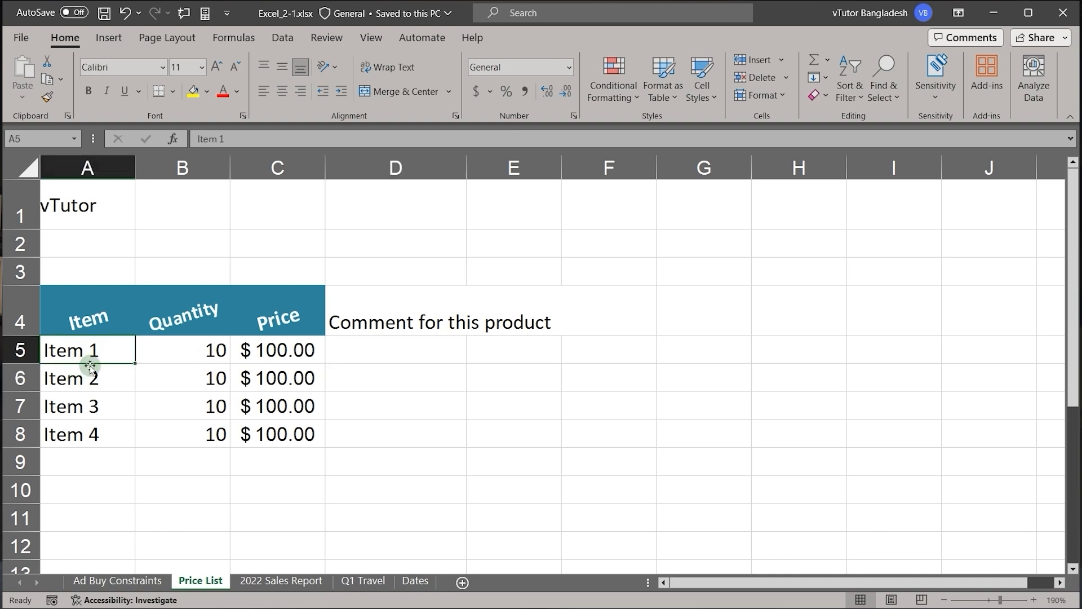
click(101, 423)
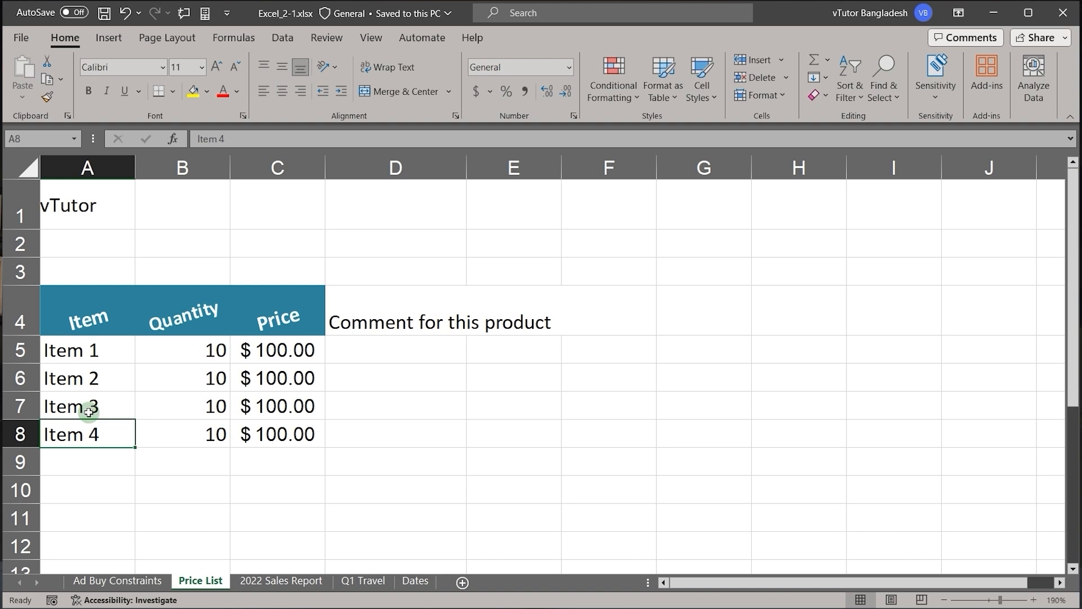
click(92, 351)
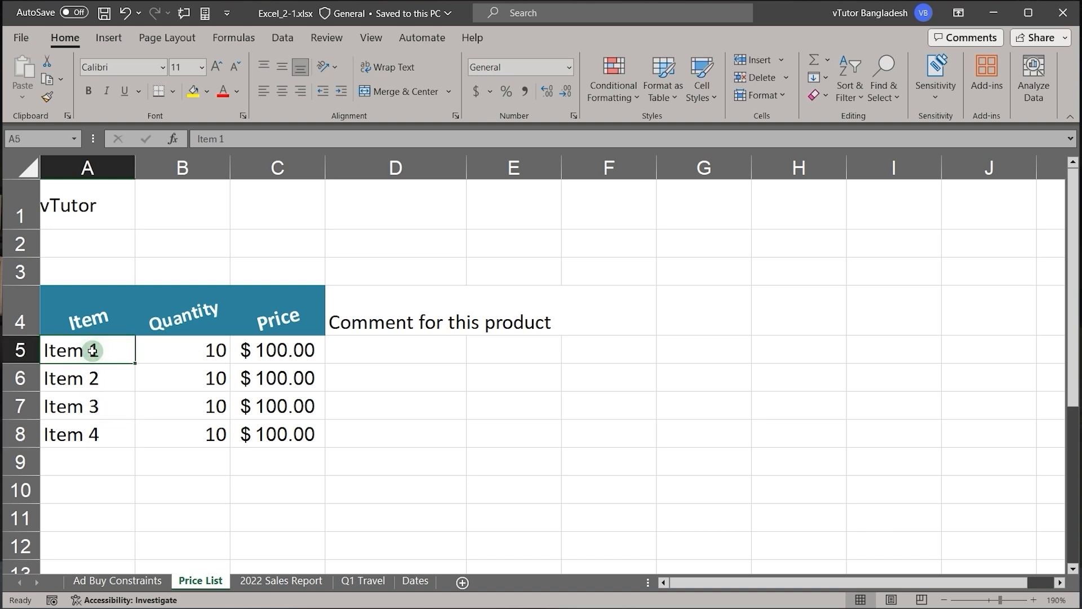
click(89, 91)
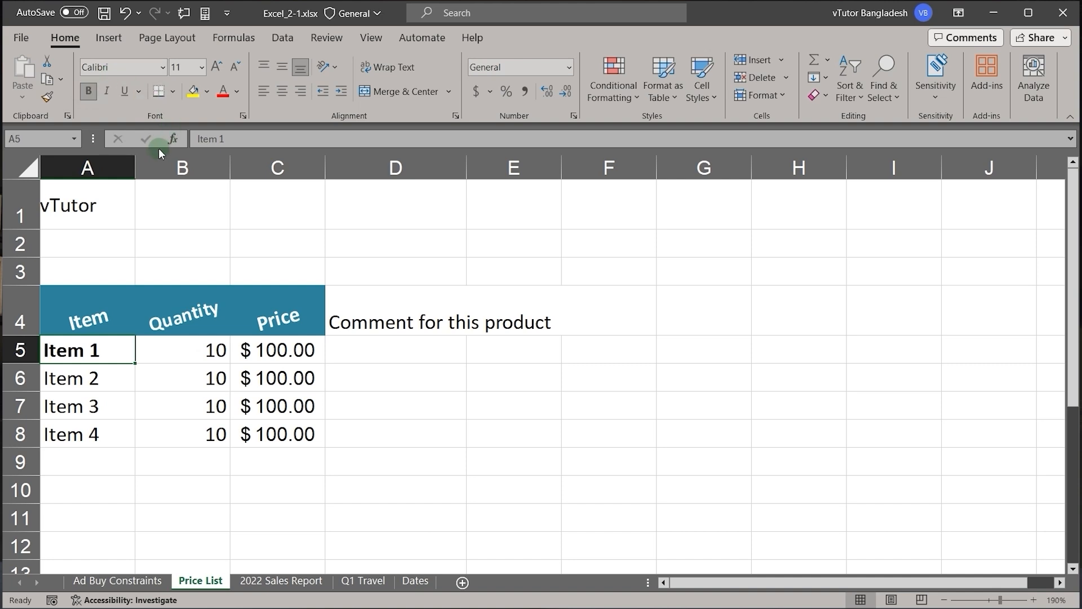
Step: Fill the Item 1 cell A5 with the theme color Orange, Accent 6, Lighter 80%
click(207, 92)
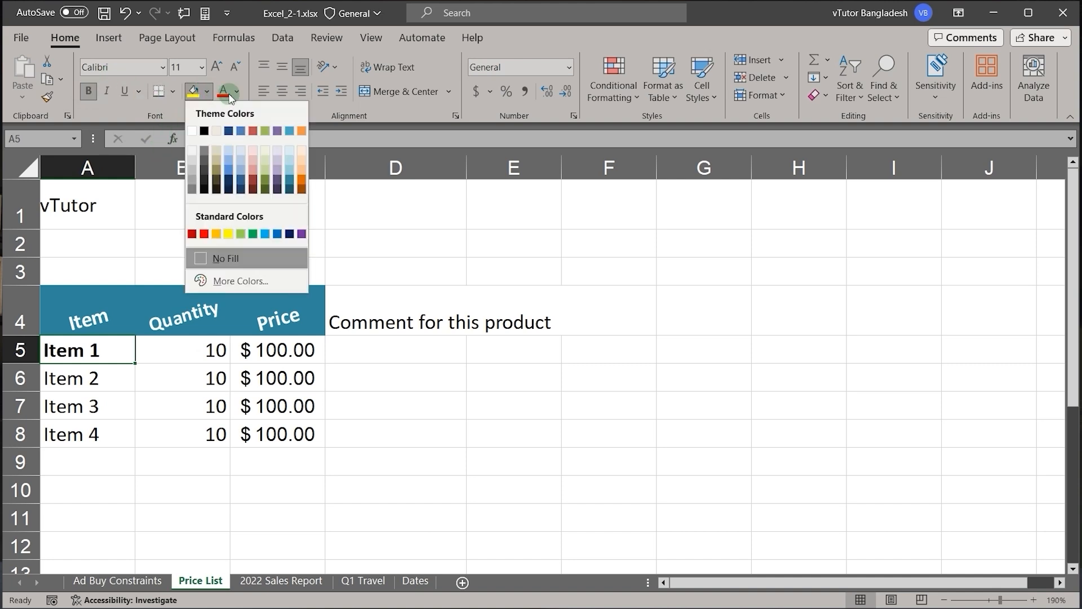
click(300, 151)
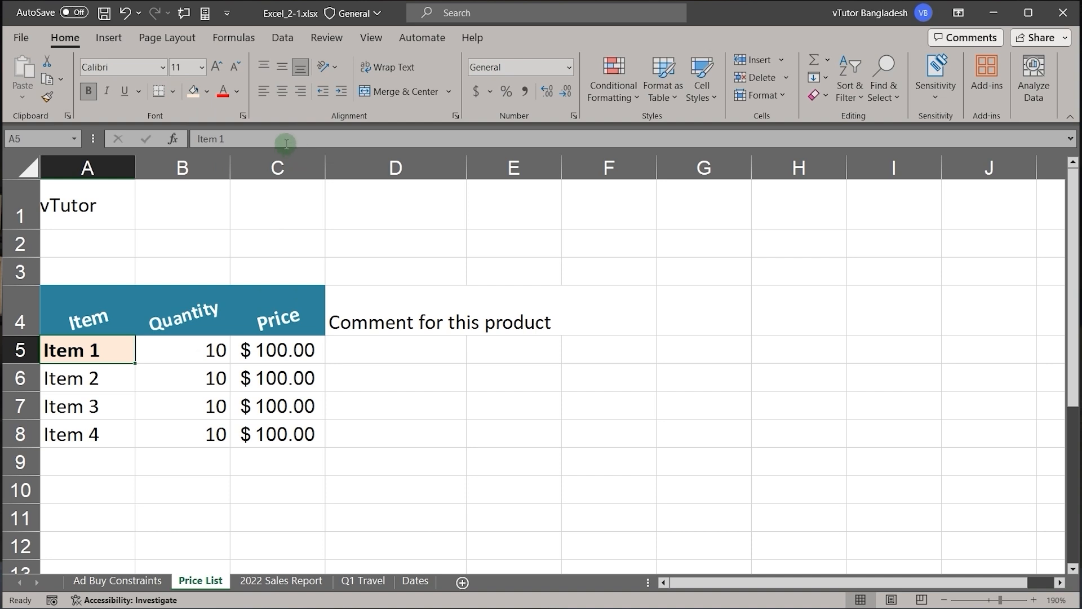
click(207, 91)
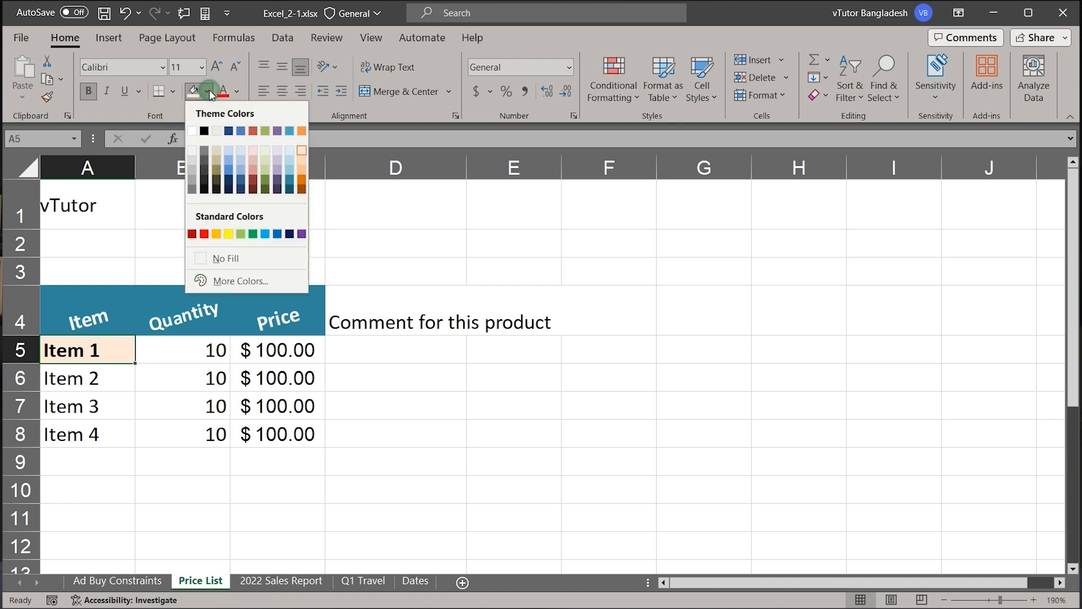
click(302, 159)
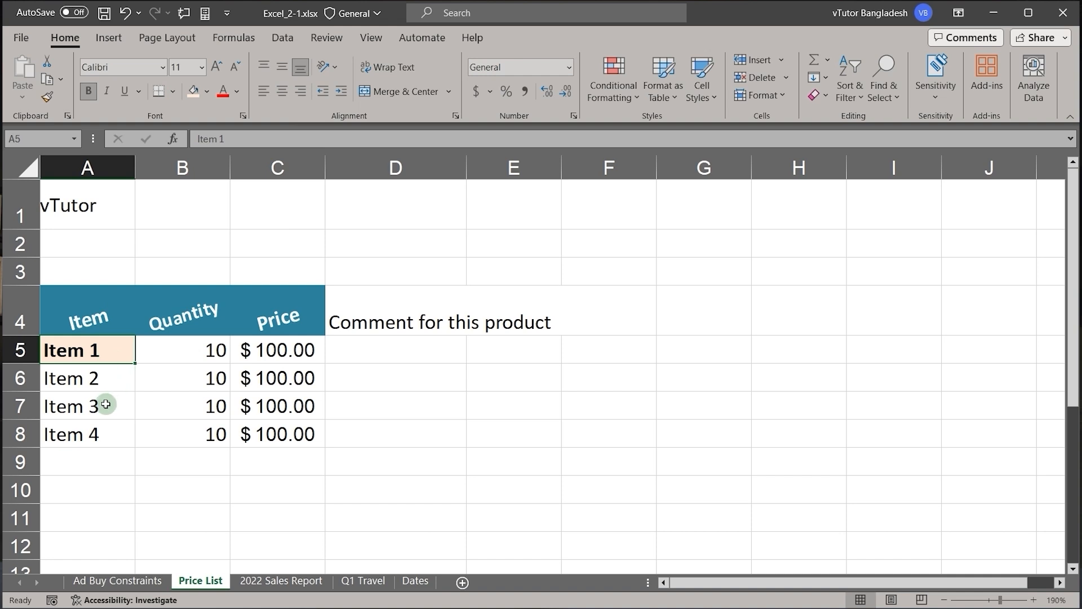
click(100, 404)
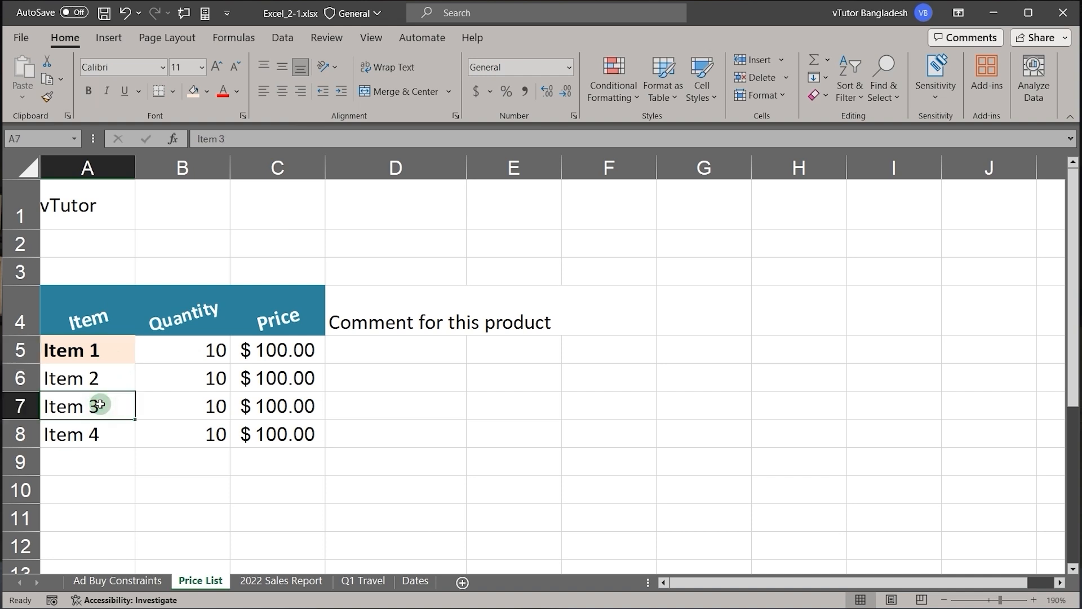
Step: Copy the formatting of A5 to B5:C5 and A6:C6 with a locked Format Painter, ending with the painter switched off
click(97, 351)
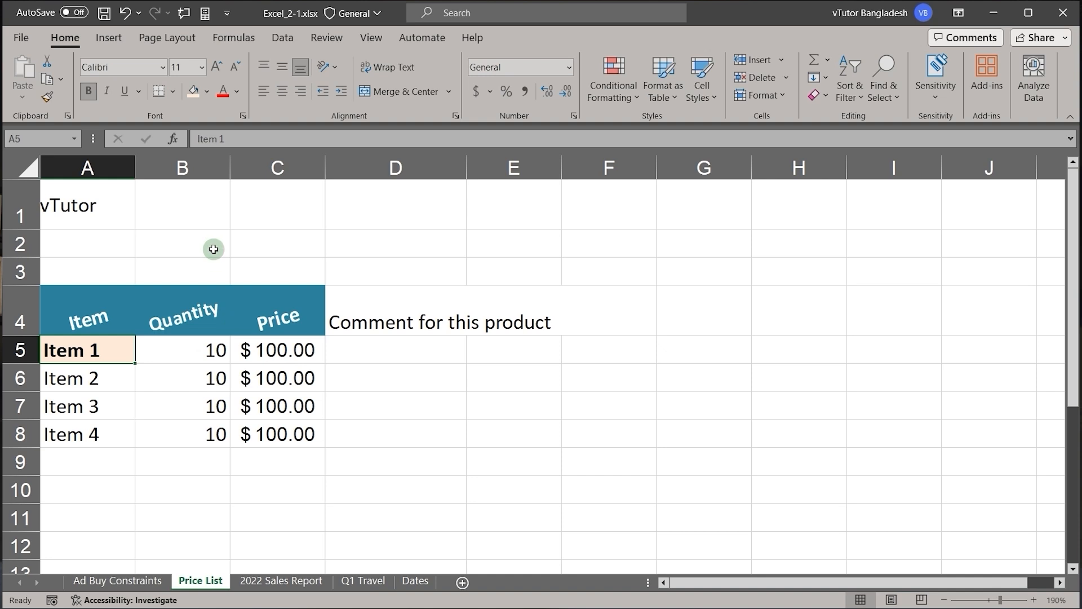
click(98, 389)
click(85, 351)
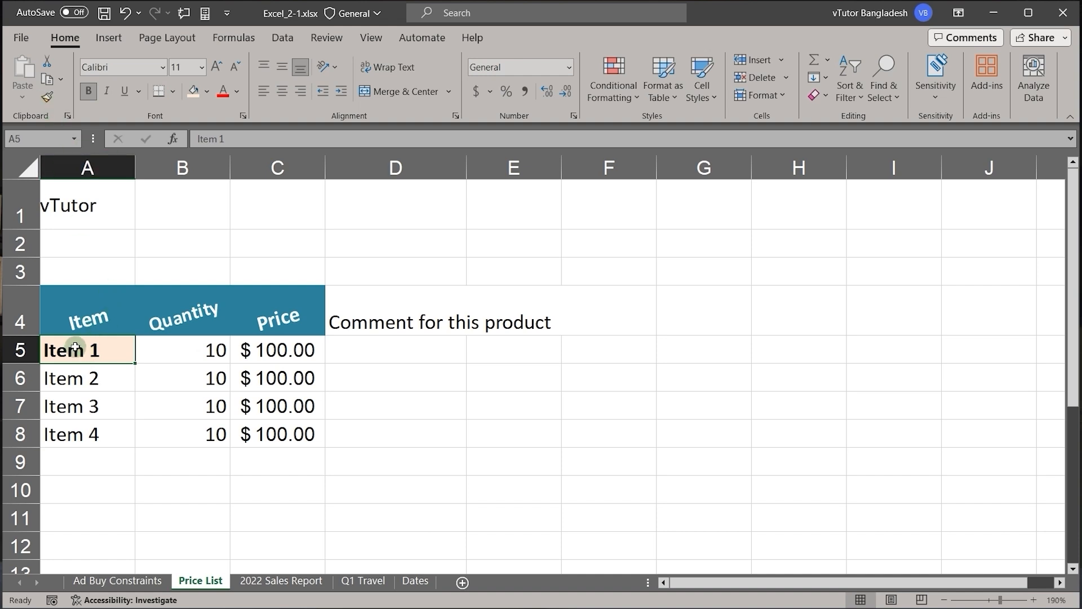
click(48, 97)
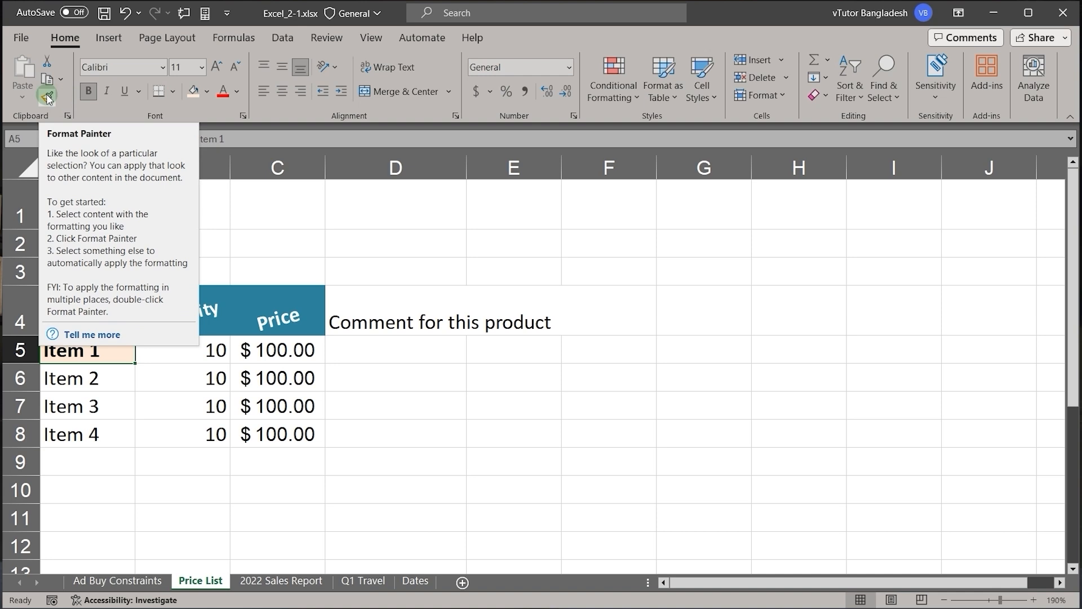
click(47, 97)
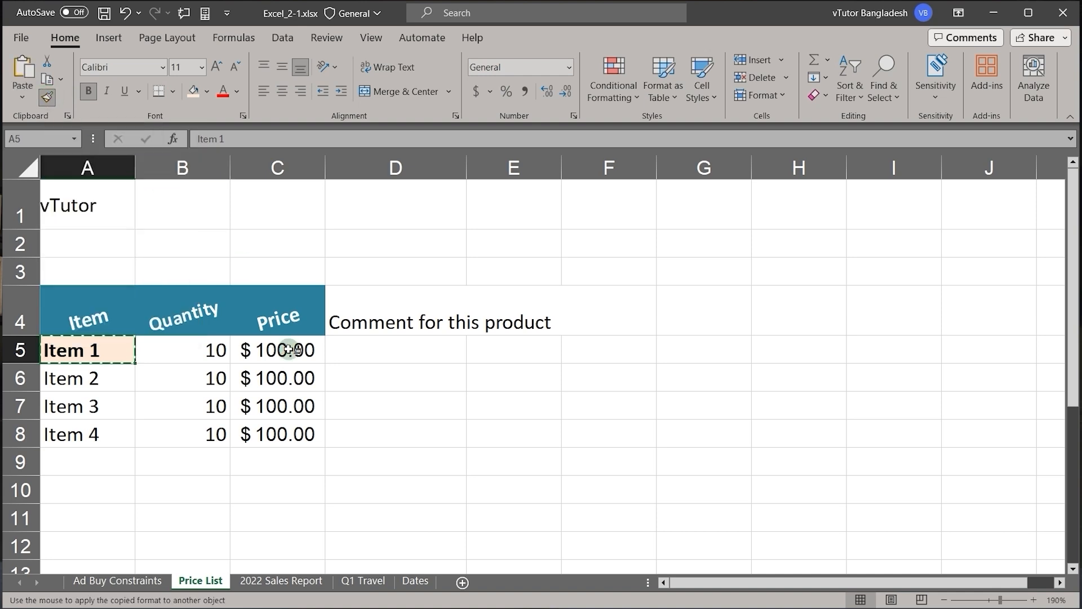
click(176, 348)
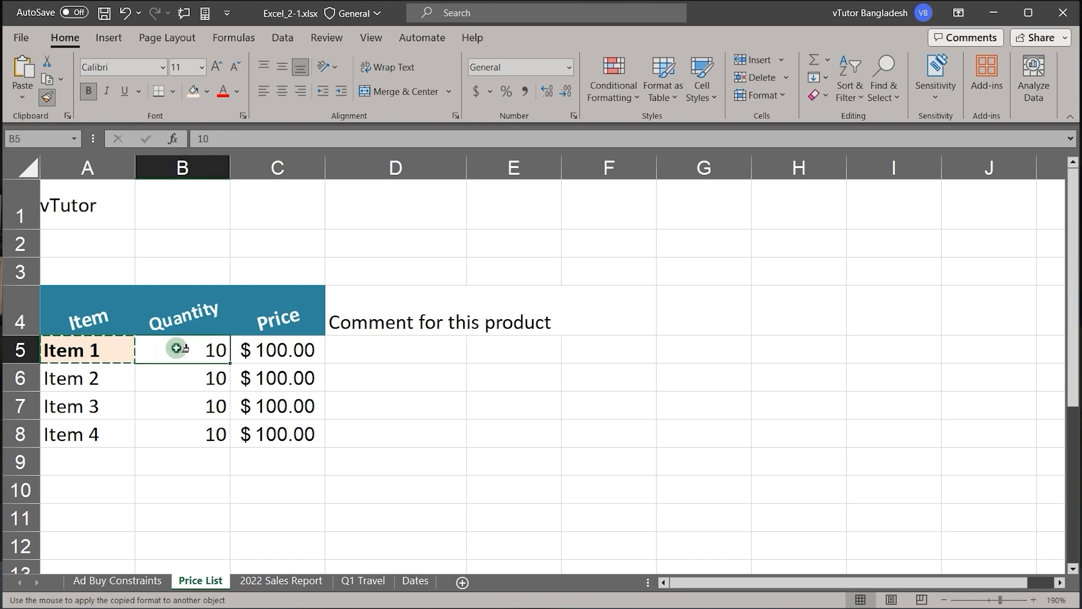
click(275, 346)
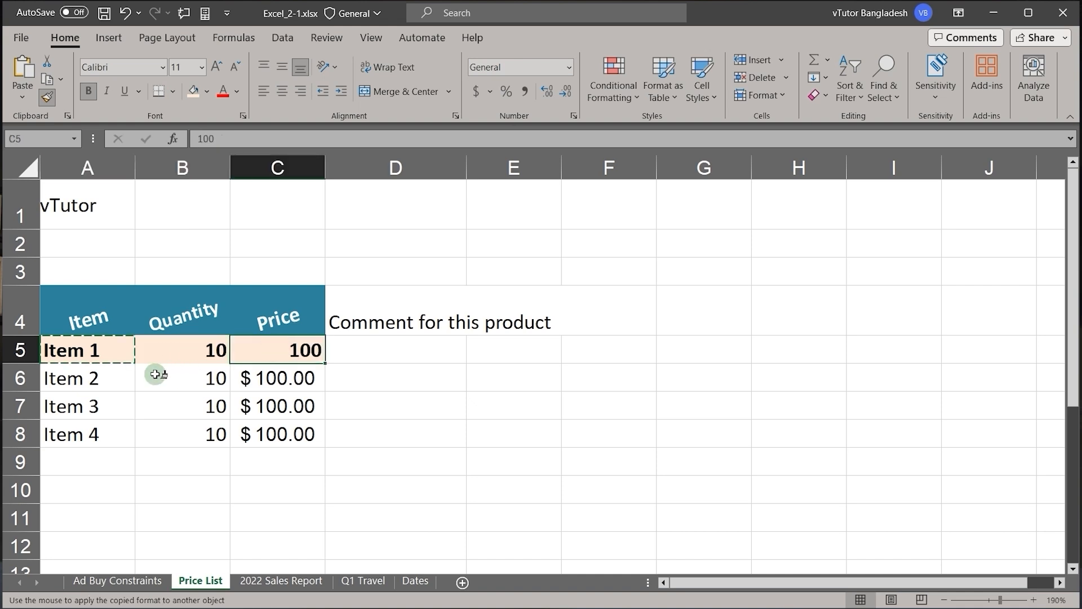
click(106, 377)
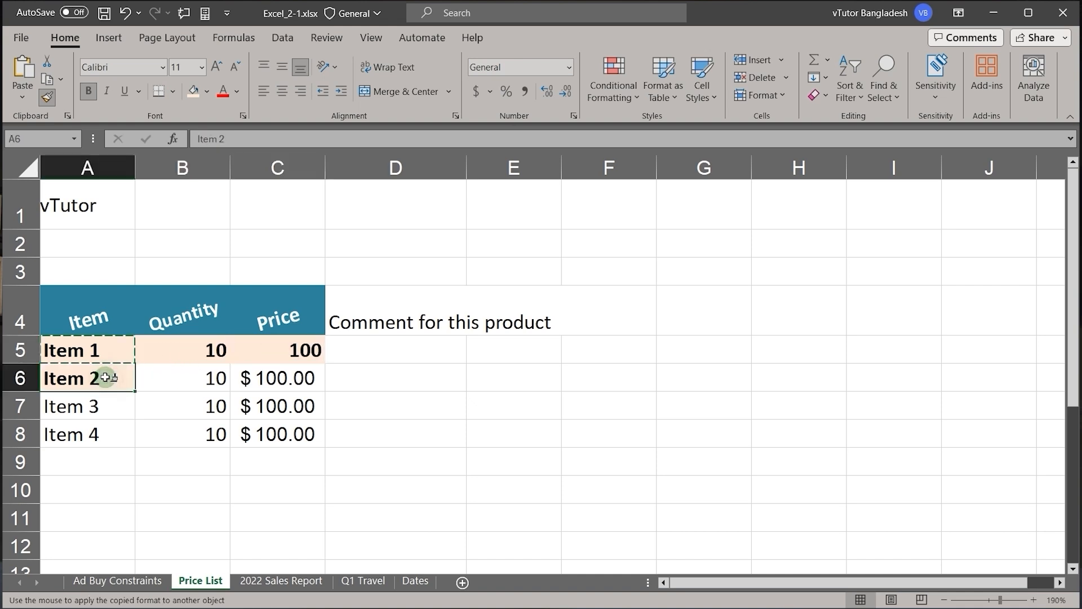
click(191, 377)
click(279, 372)
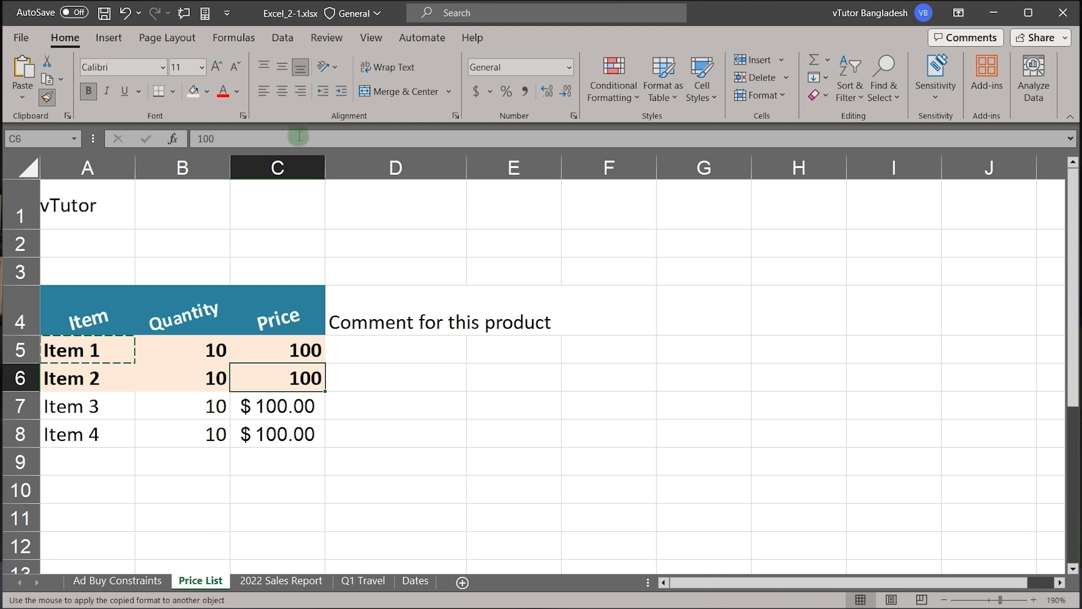
click(48, 95)
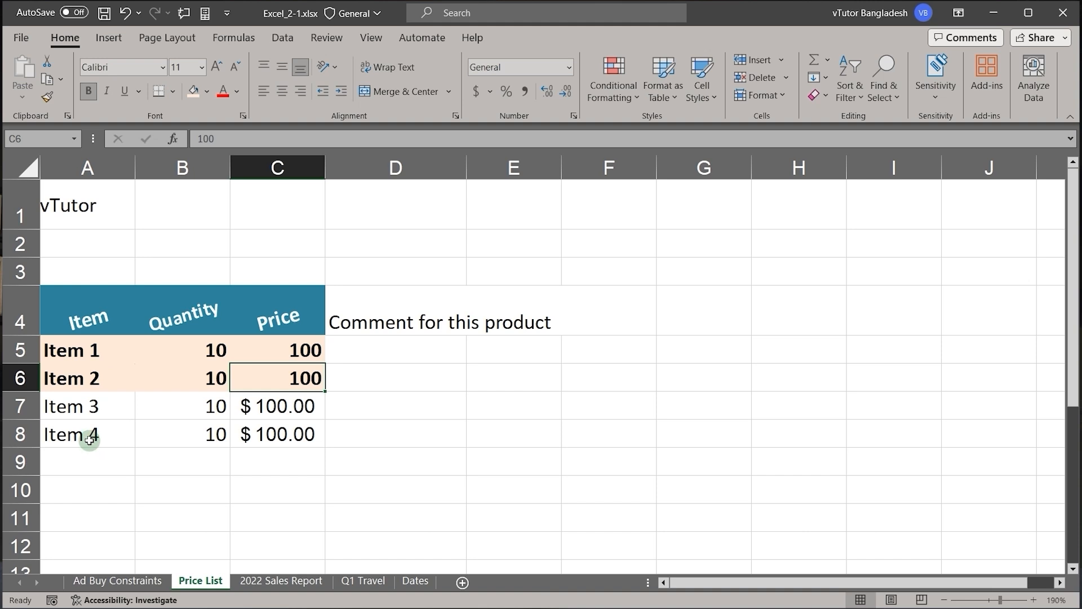
Step: Set the font of the vTutor text in A1 to Aharoni and align it left and to the top
click(381, 314)
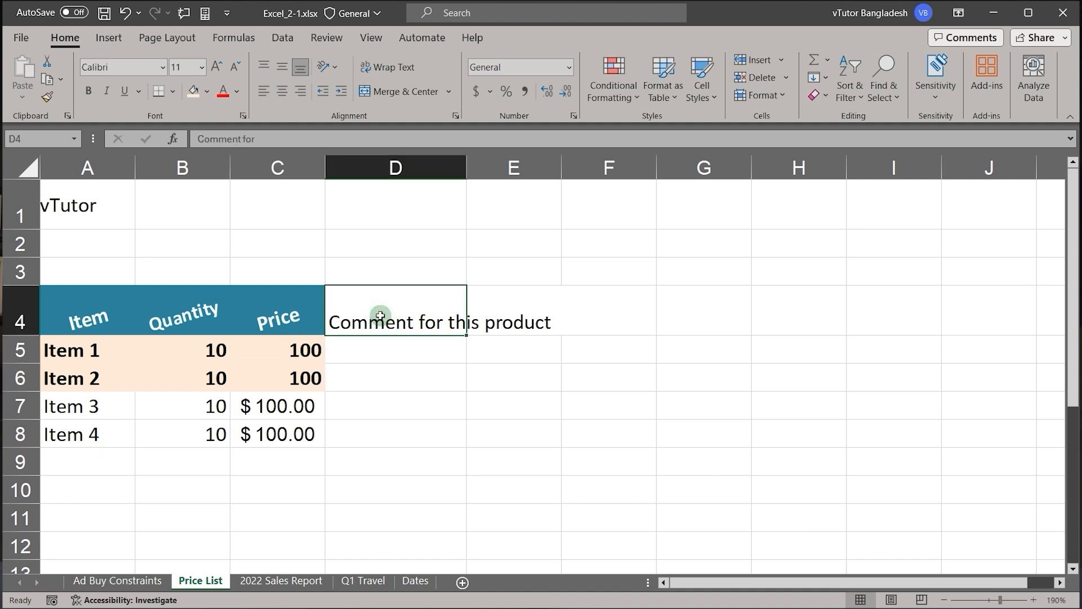
click(51, 194)
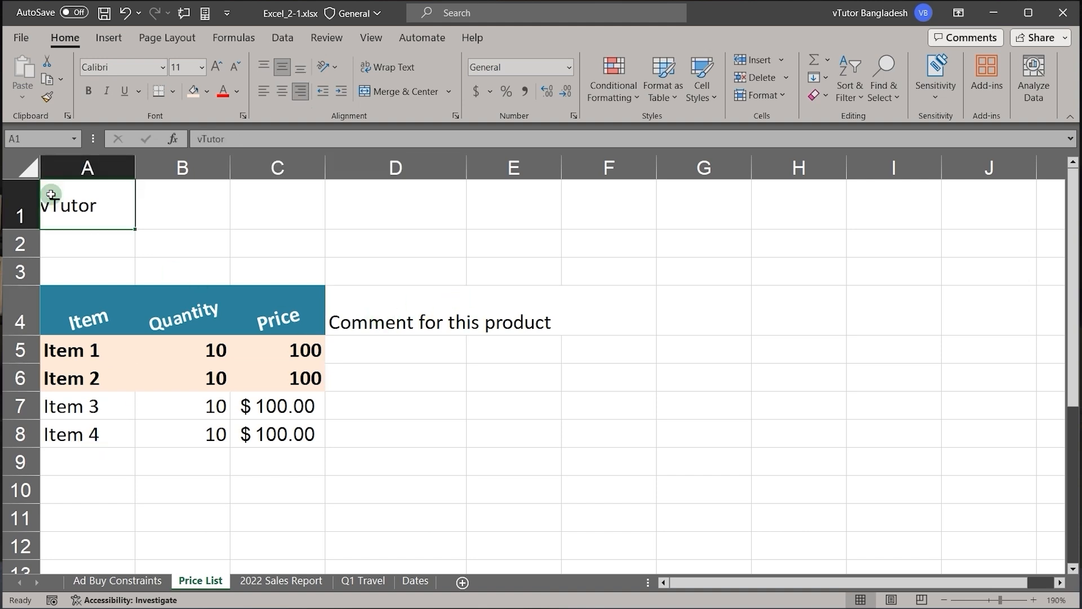
click(237, 91)
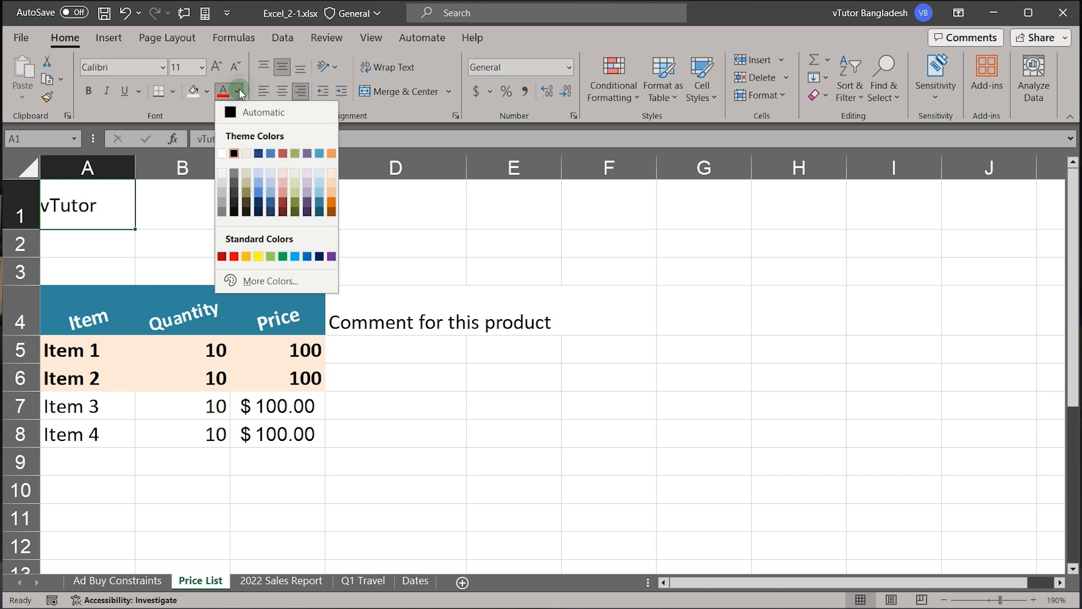
click(163, 67)
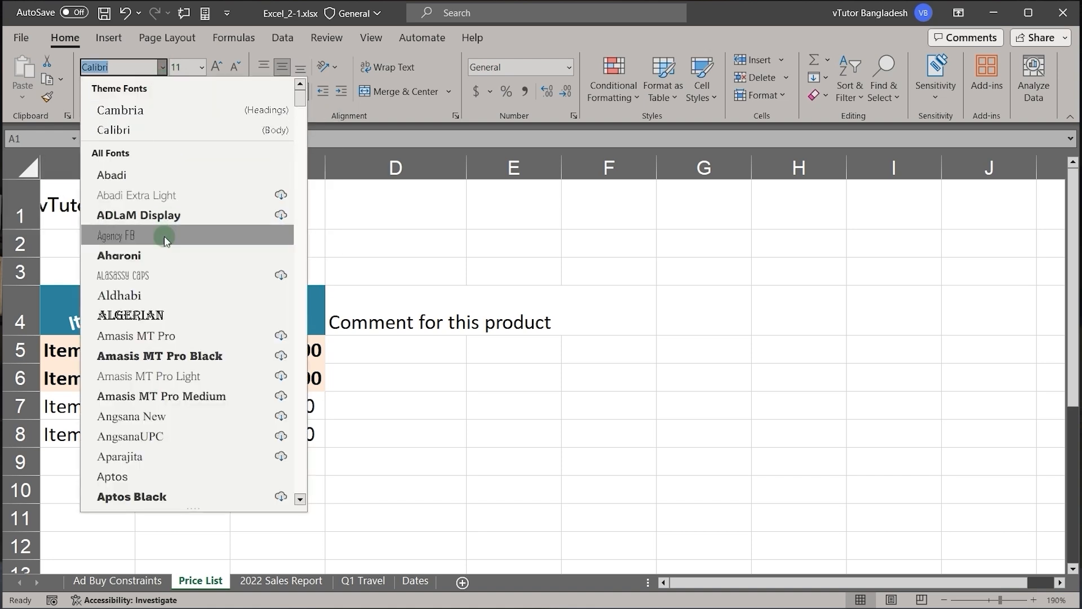
click(137, 257)
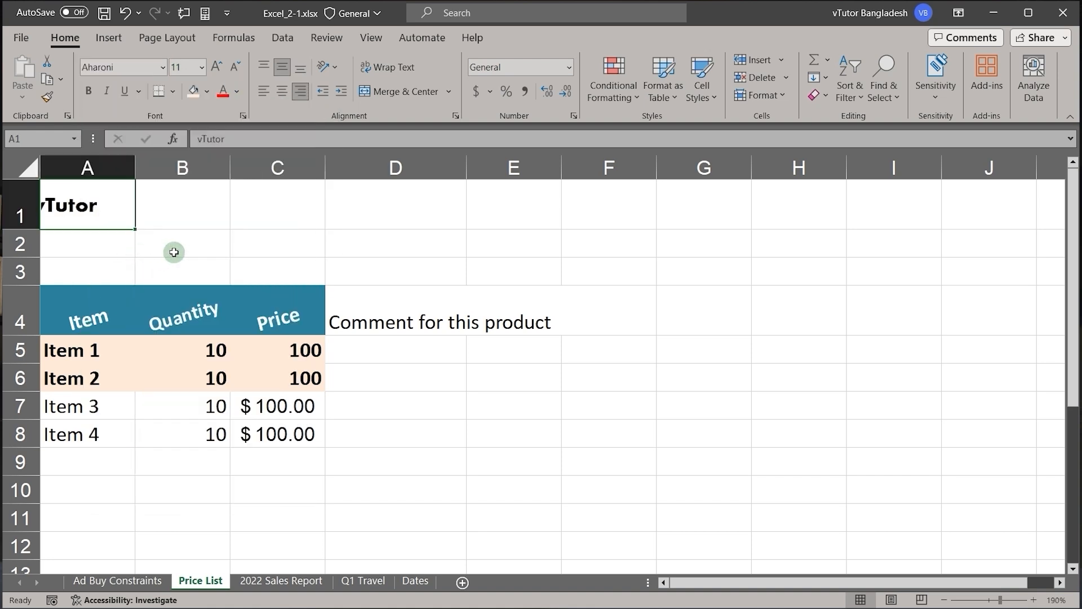
click(265, 91)
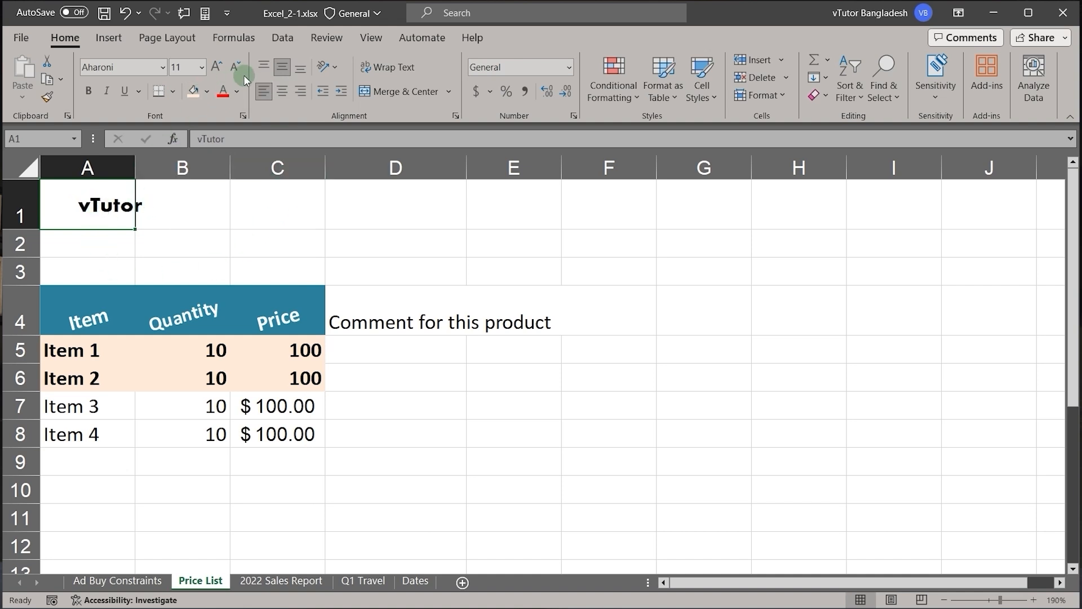
click(265, 67)
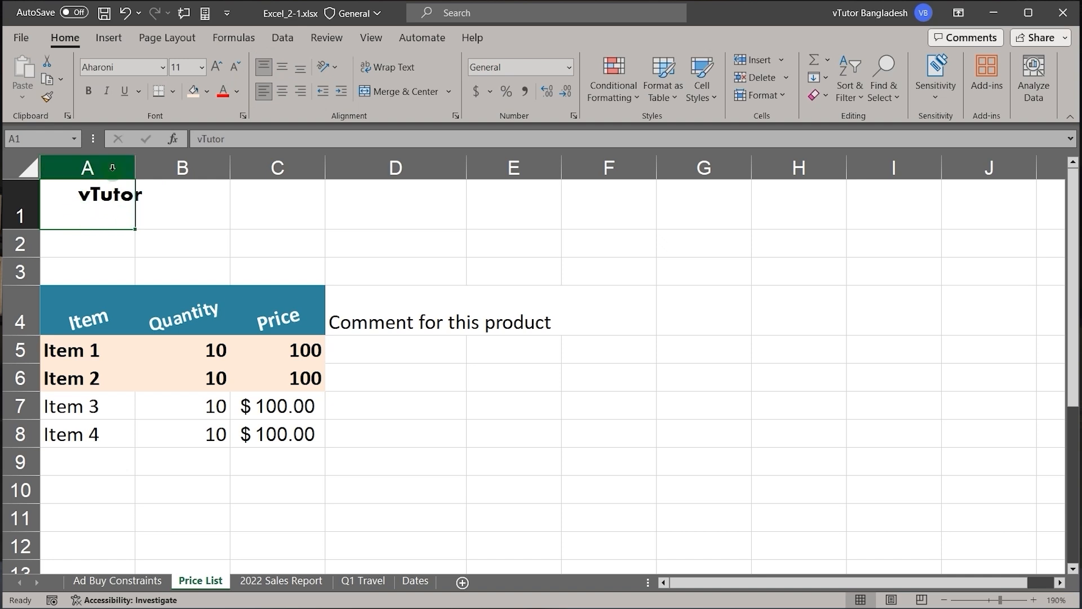
Step: Color the vTutor text in A1 light purple and copy its formatting to the comment in D4 with Format Painter
click(237, 91)
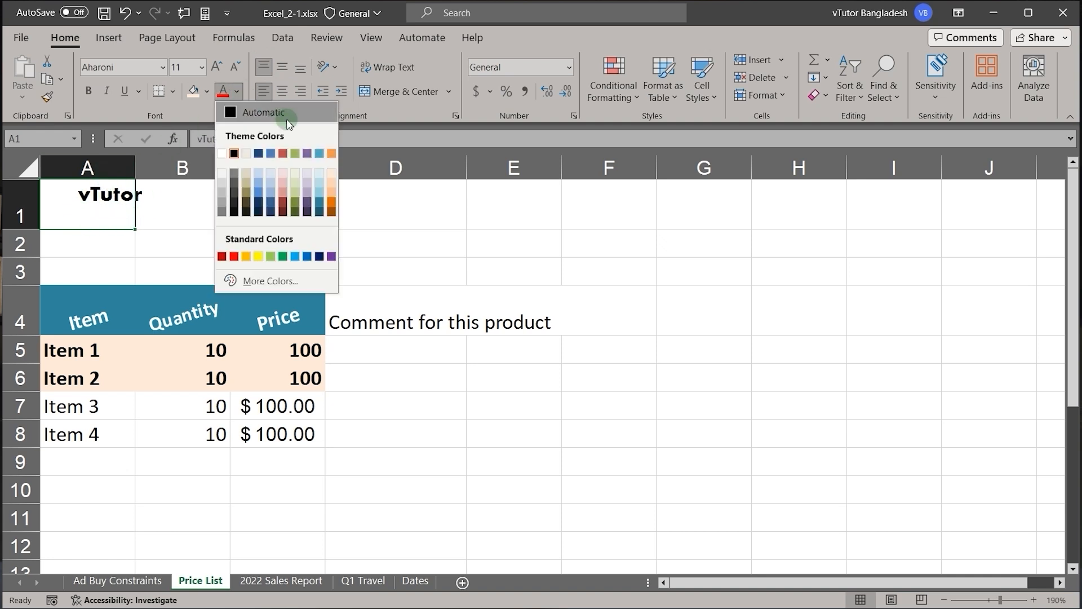
click(307, 179)
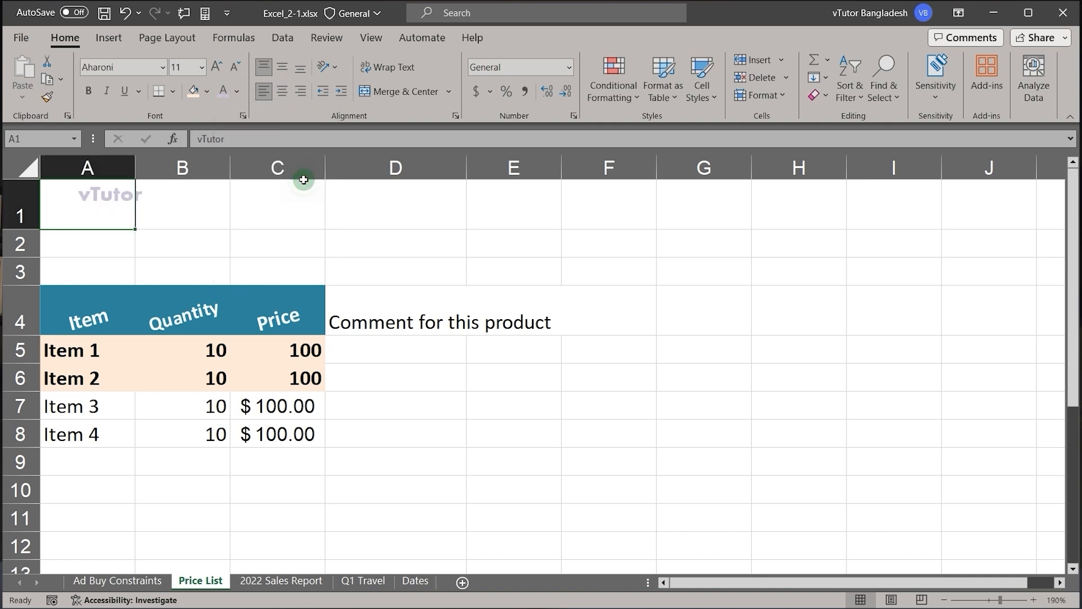
click(235, 92)
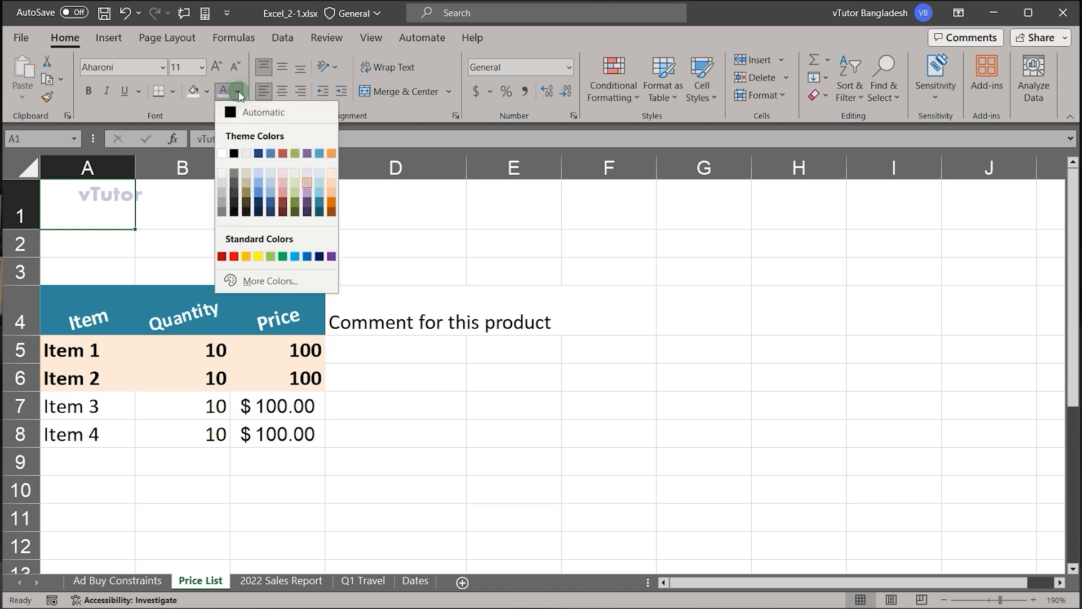
click(307, 196)
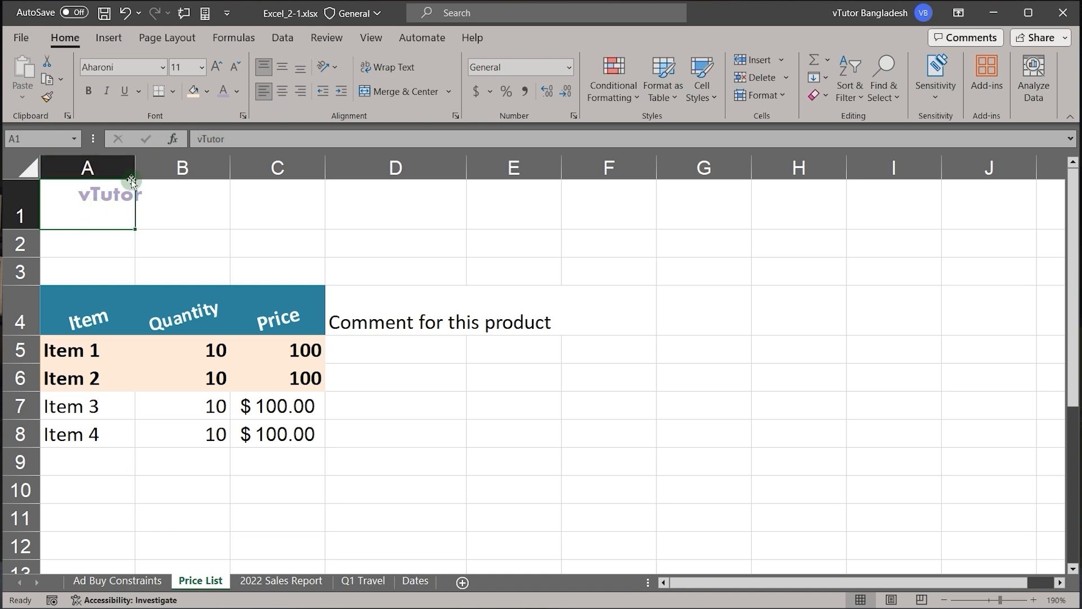
click(50, 99)
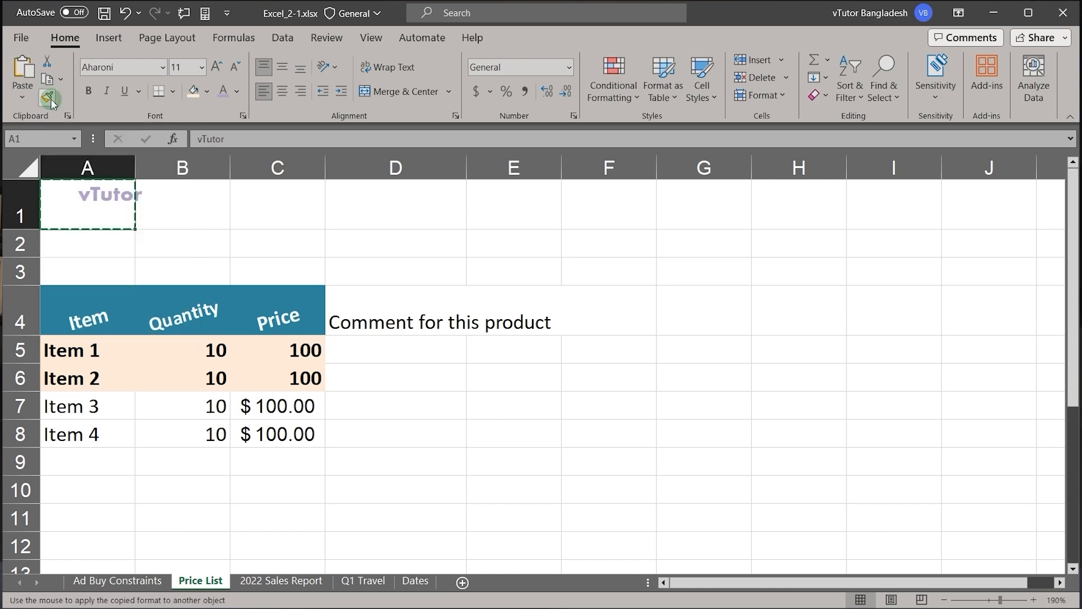
click(412, 322)
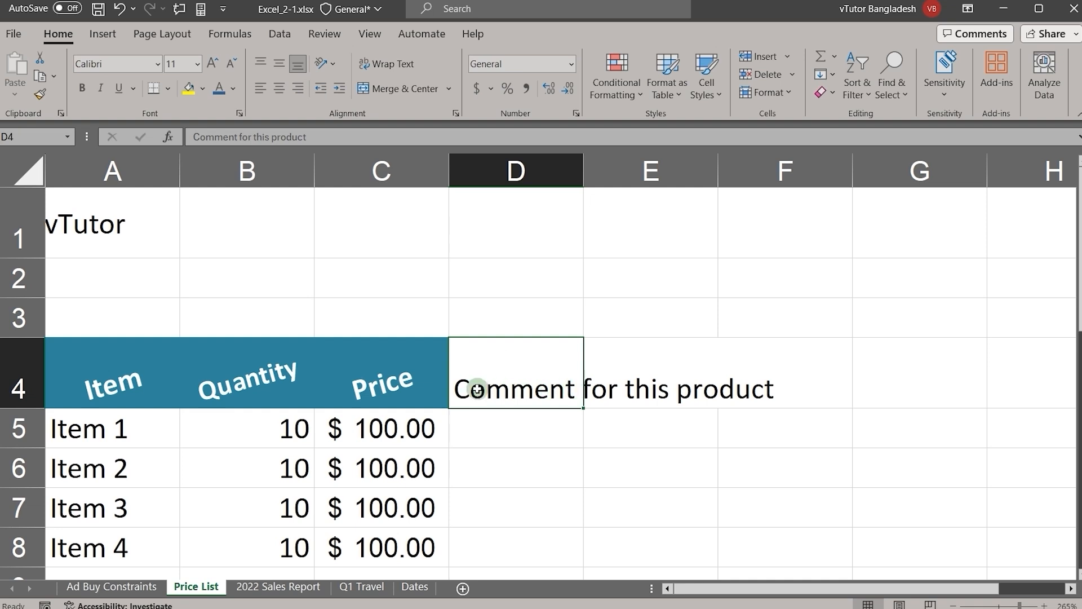
Step: Try Wrap Text on the comment in D4, switching it off and on again to compare both layouts
click(389, 59)
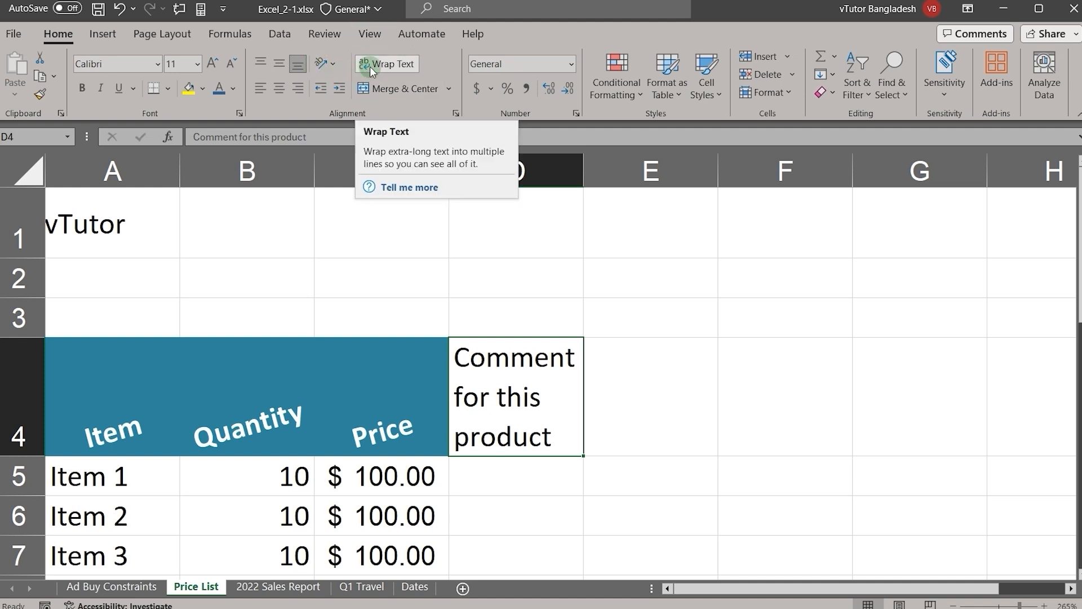
click(653, 362)
click(557, 366)
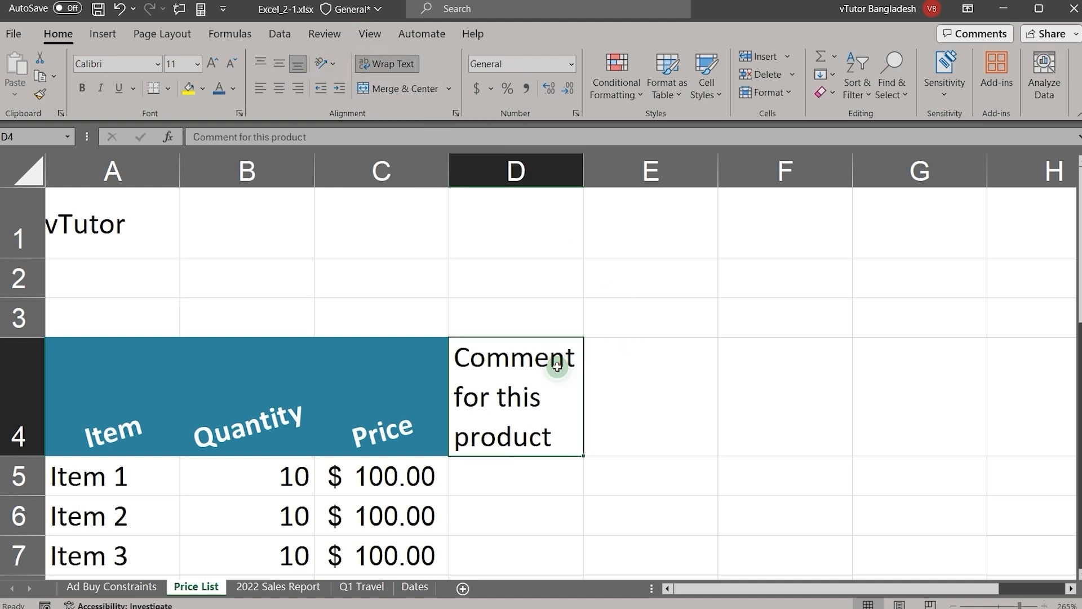
click(389, 64)
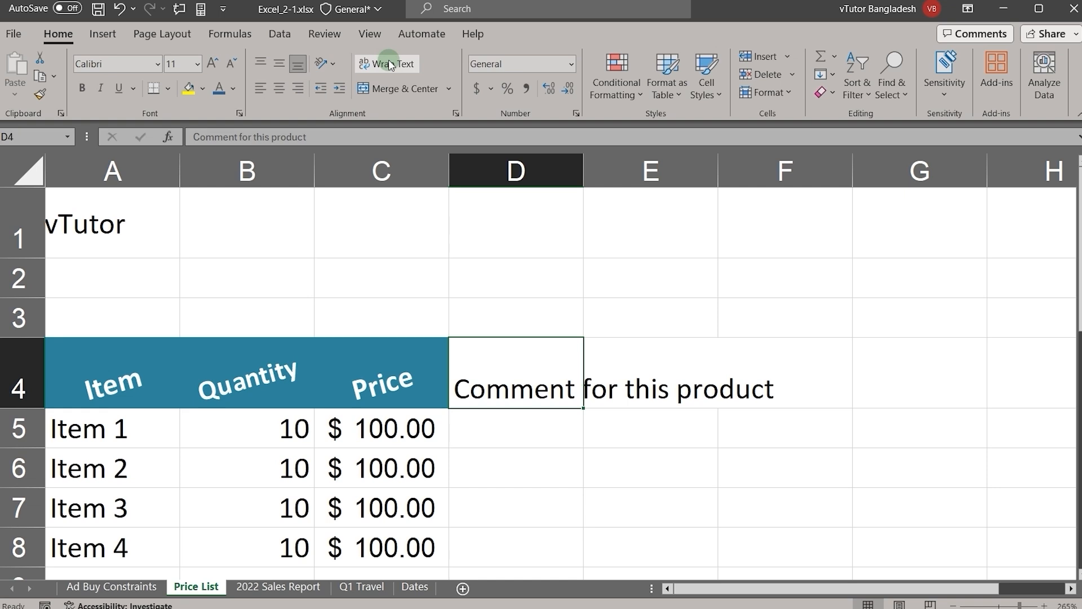
click(390, 65)
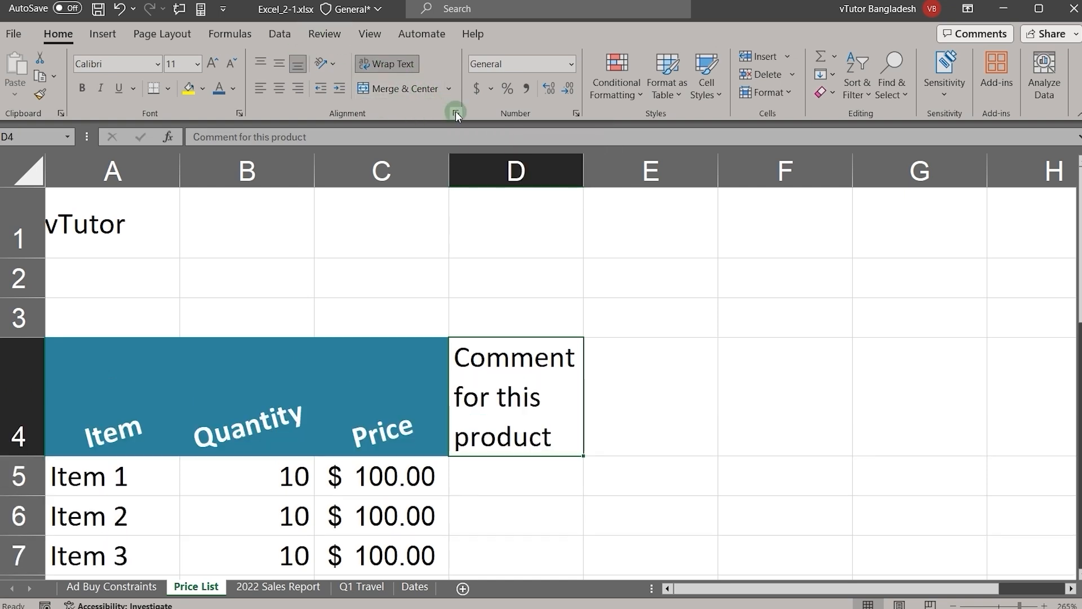
Step: Turn off Wrap text for D4 in the alignment settings of Format Cells
click(456, 112)
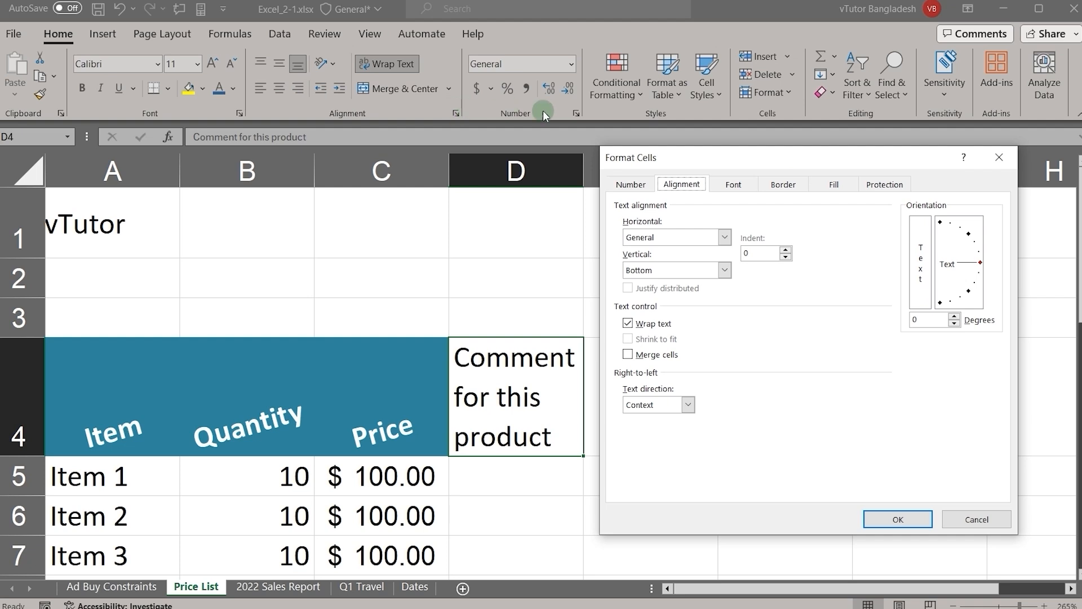
click(628, 326)
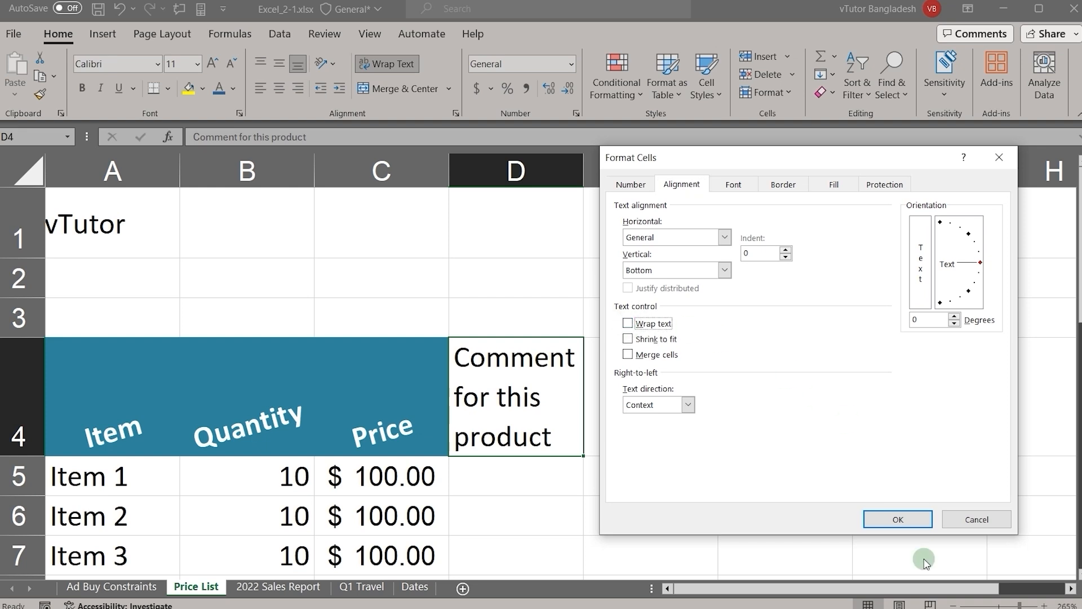
click(889, 519)
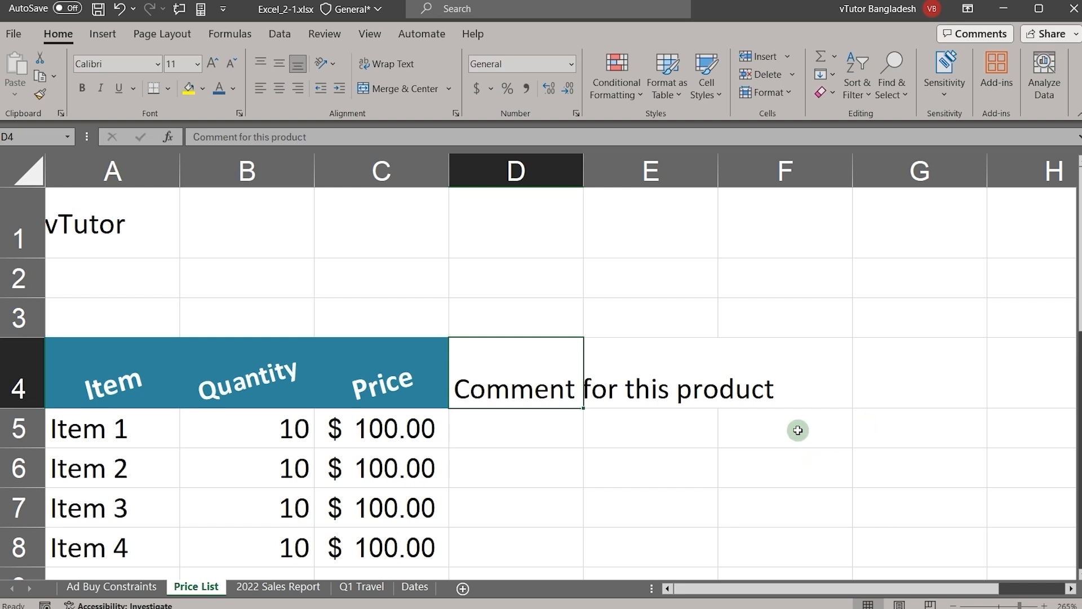
Step: Insert a manual line break before "this product" in the comment text of D4
double_click(557, 388)
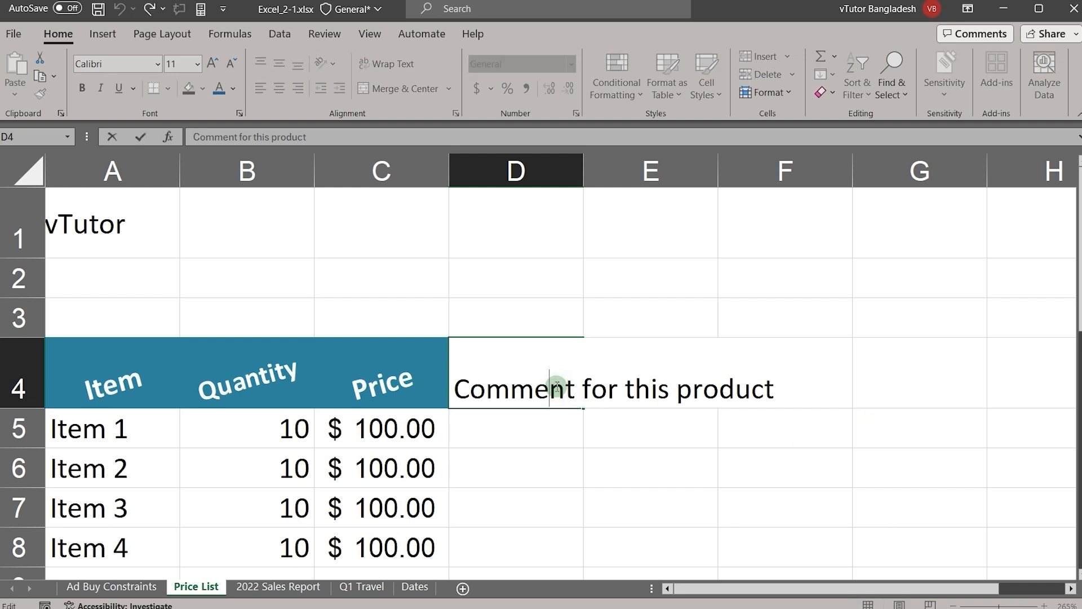
click(618, 394)
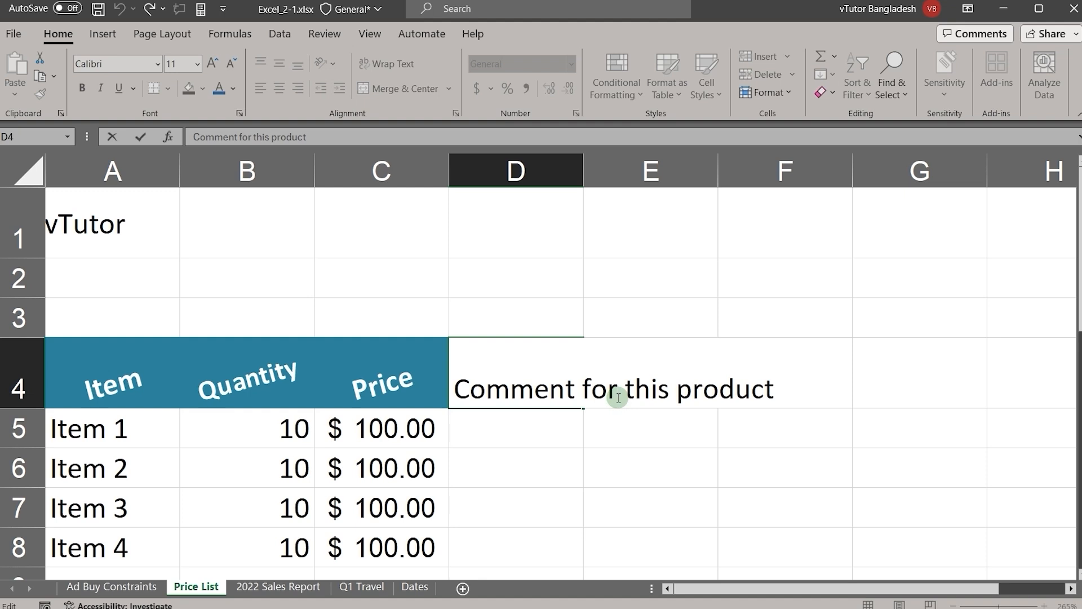
click(626, 393)
key(alt)
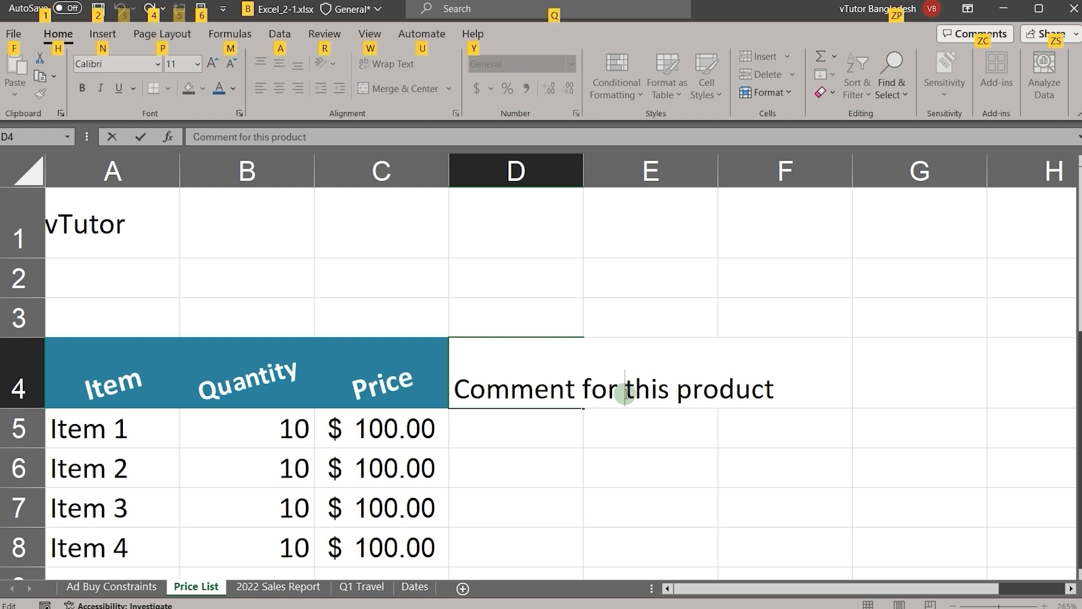
key(alt+Return)
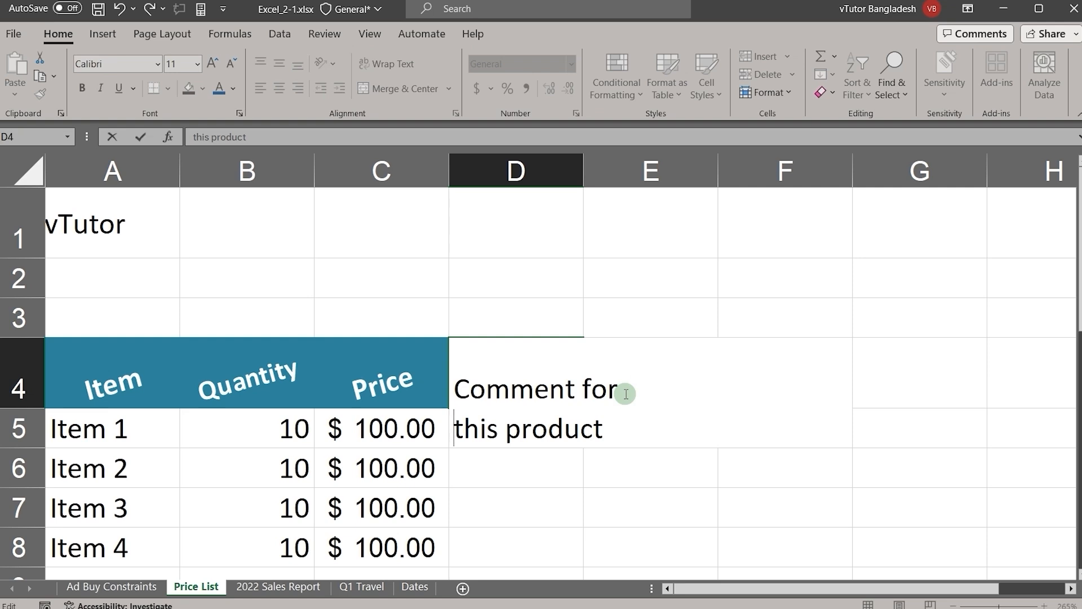
key(Return)
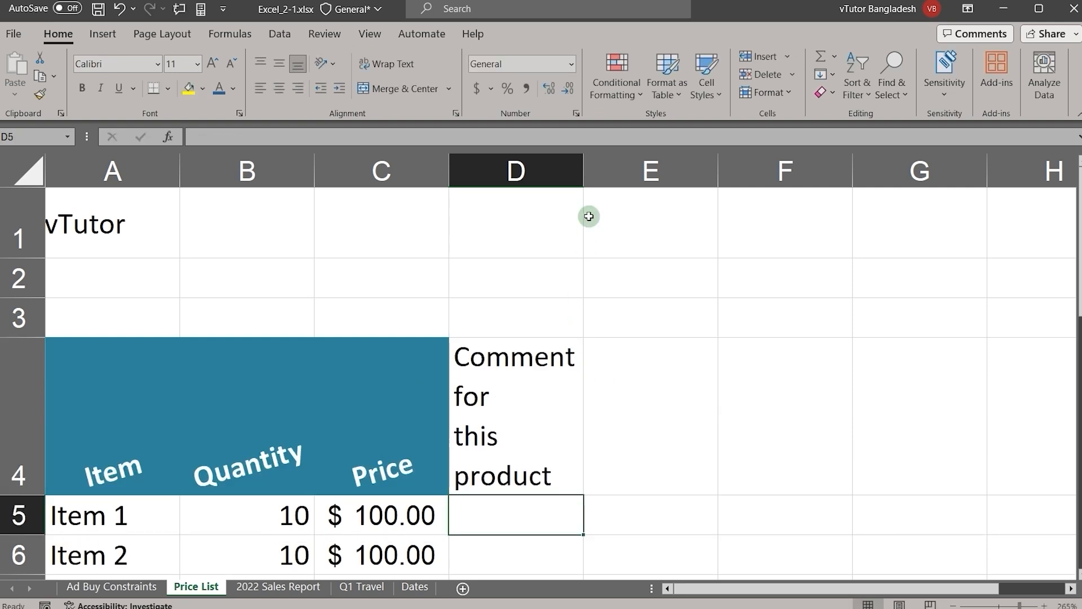
Step: Widen column D until the comment in D4 fits on two lines, "Comment for" and "this product"
drag(584, 176, 517, 243)
drag(518, 174, 615, 176)
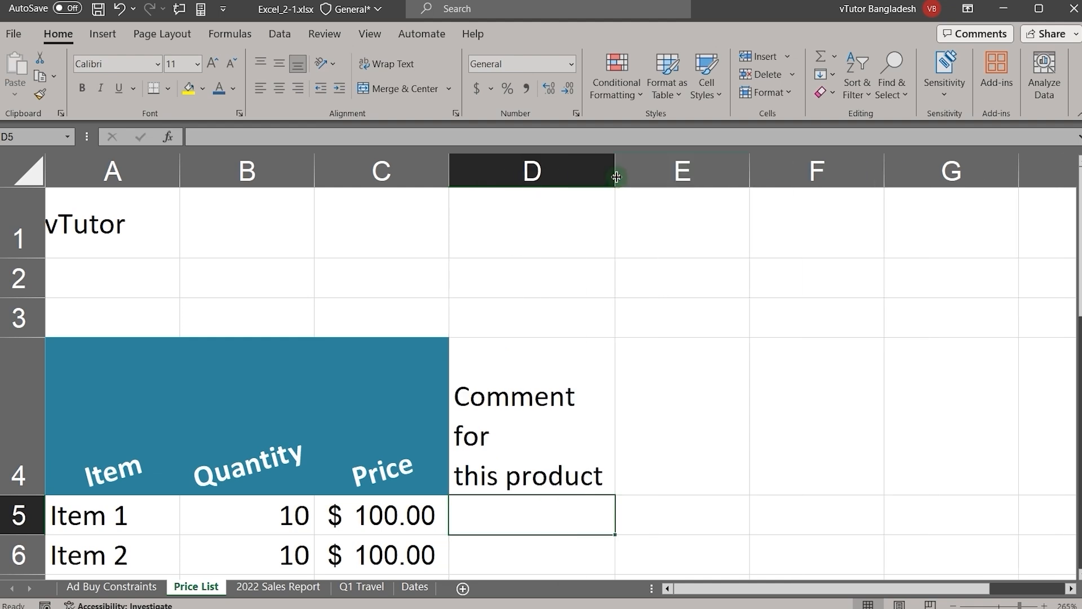
drag(618, 172, 650, 166)
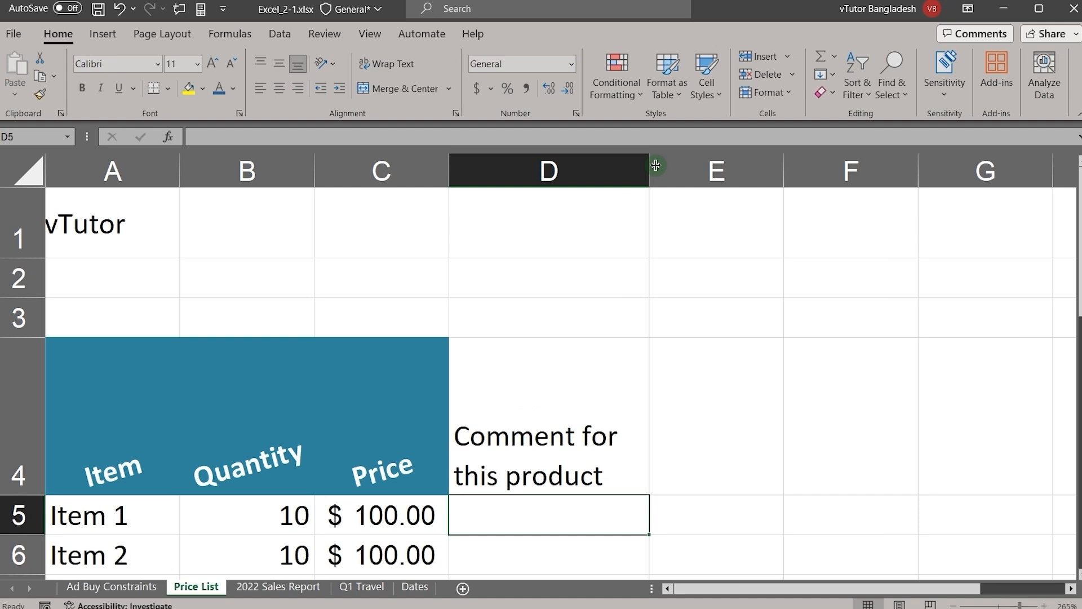
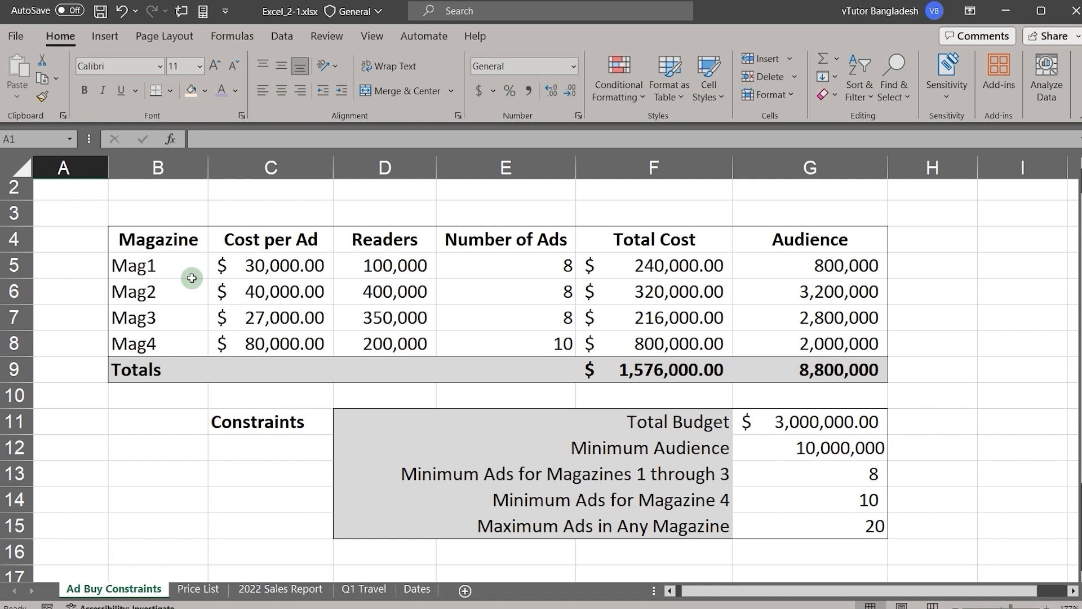
Step: Try the General format and the Number format in turn on the Cost per Ad values in C5:C8
click(260, 267)
drag(260, 267, 253, 332)
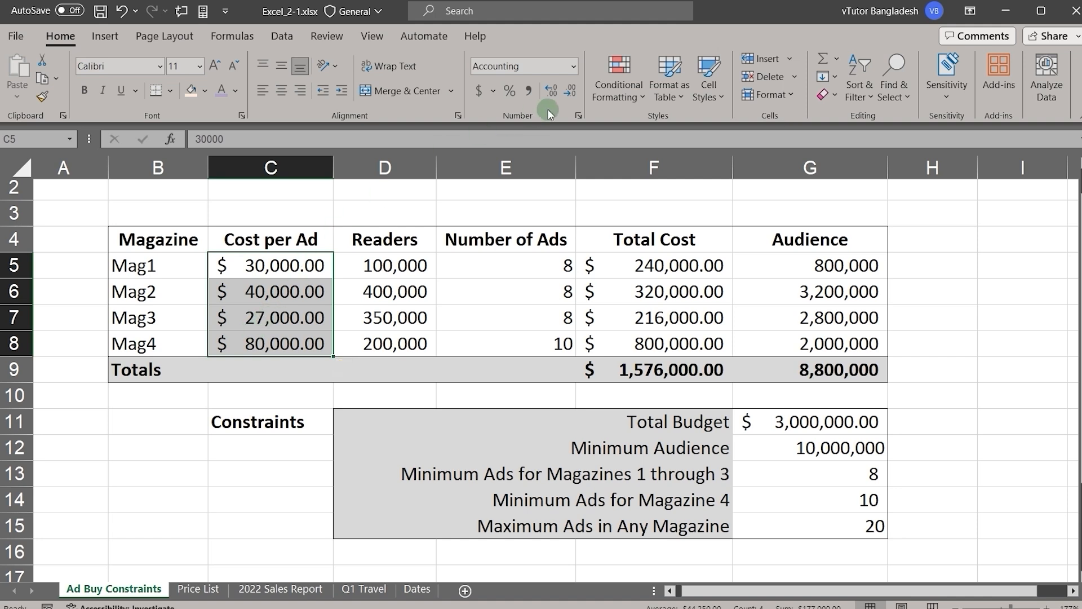
click(571, 67)
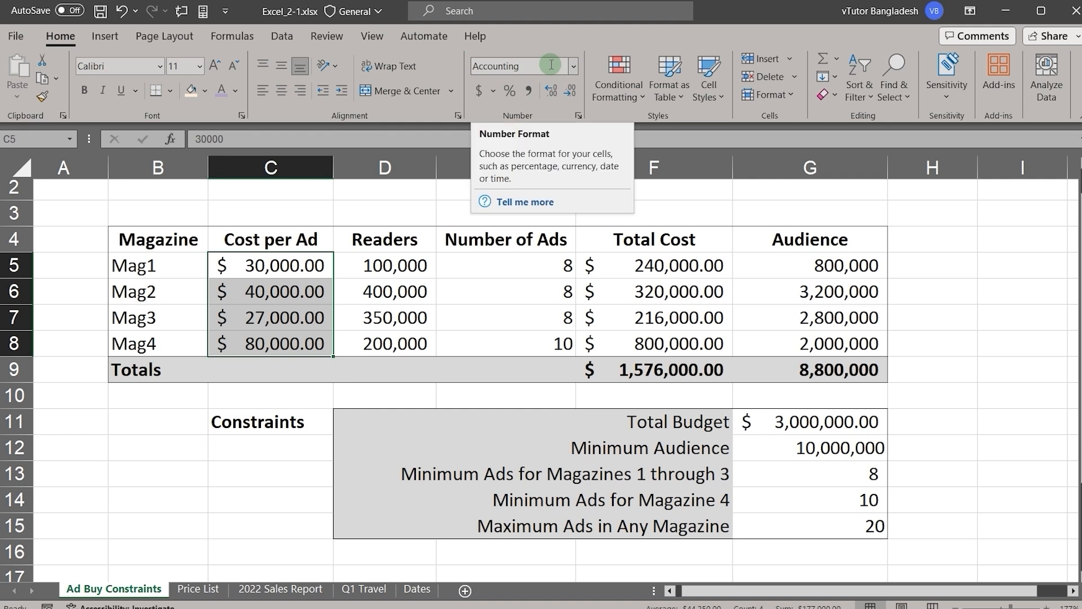
click(576, 68)
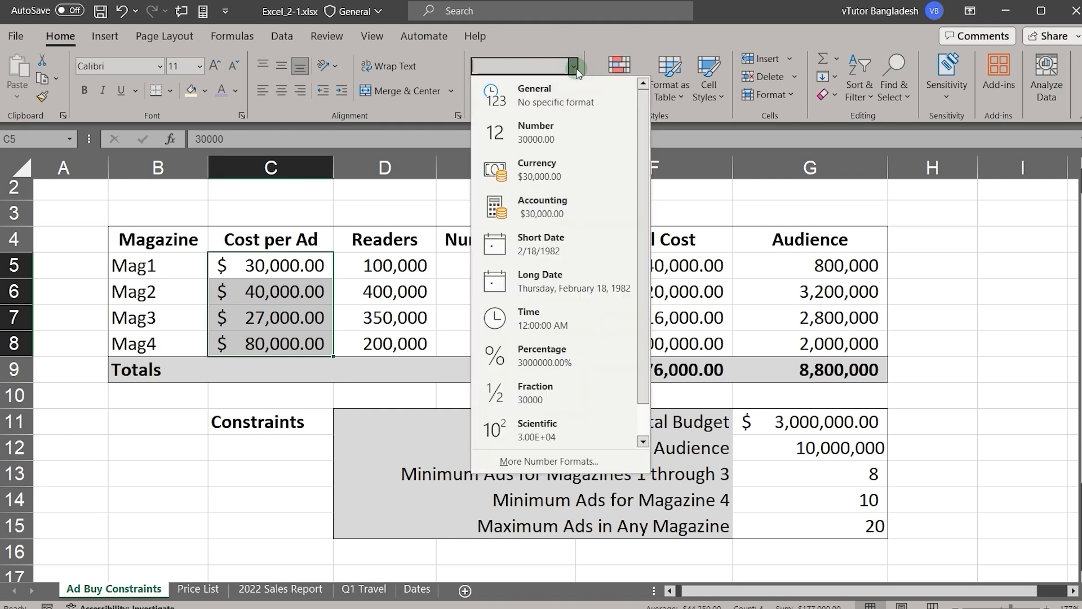
click(553, 91)
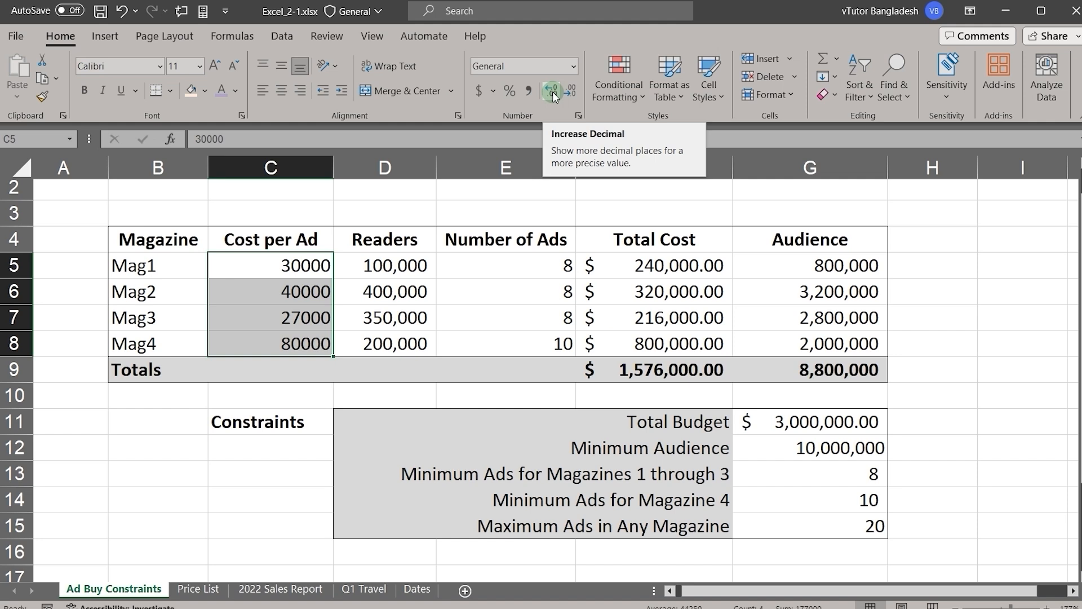
click(573, 67)
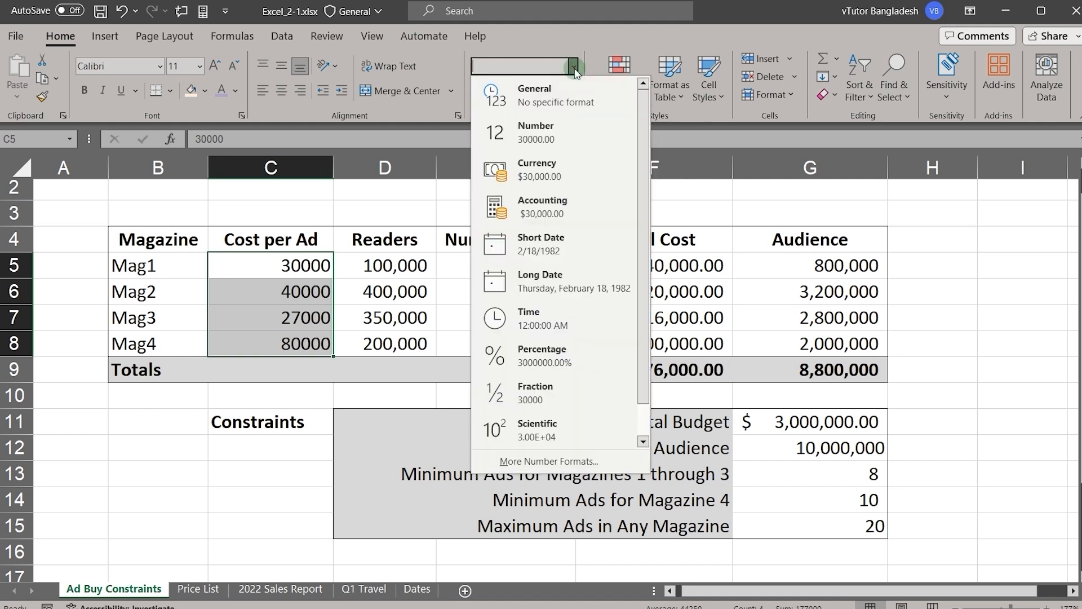
click(544, 125)
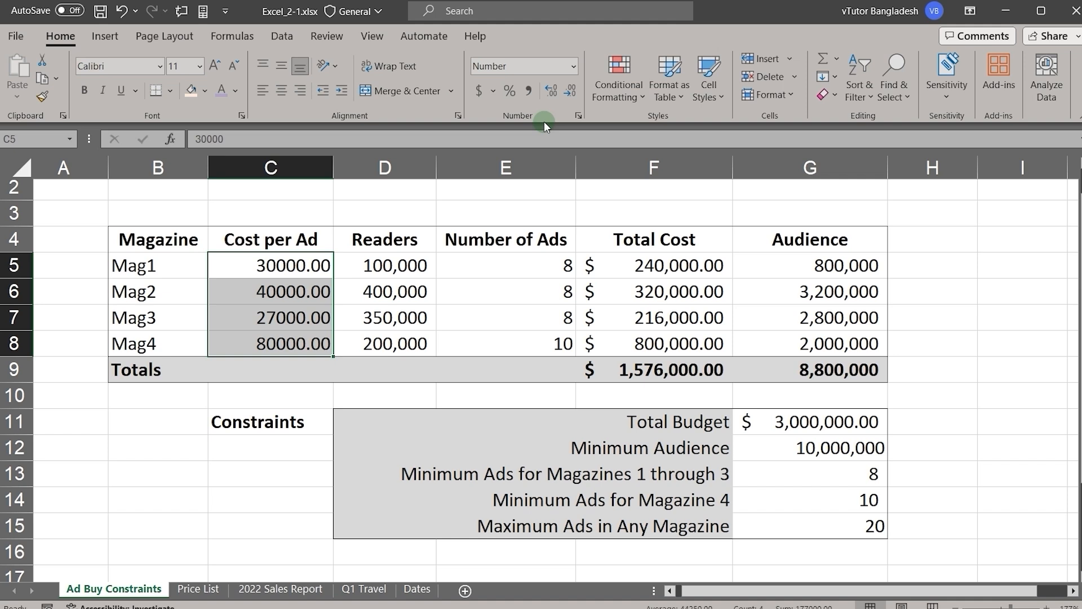
Step: Compare the Currency and Accounting formats on the Cost per Ad values, applying Currency first
click(570, 71)
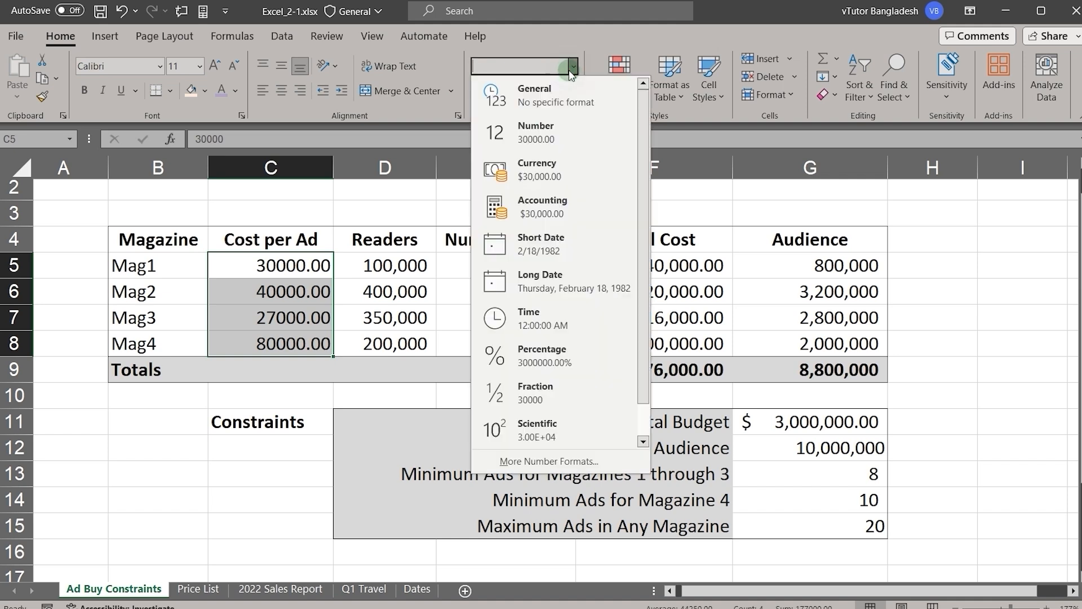
click(533, 167)
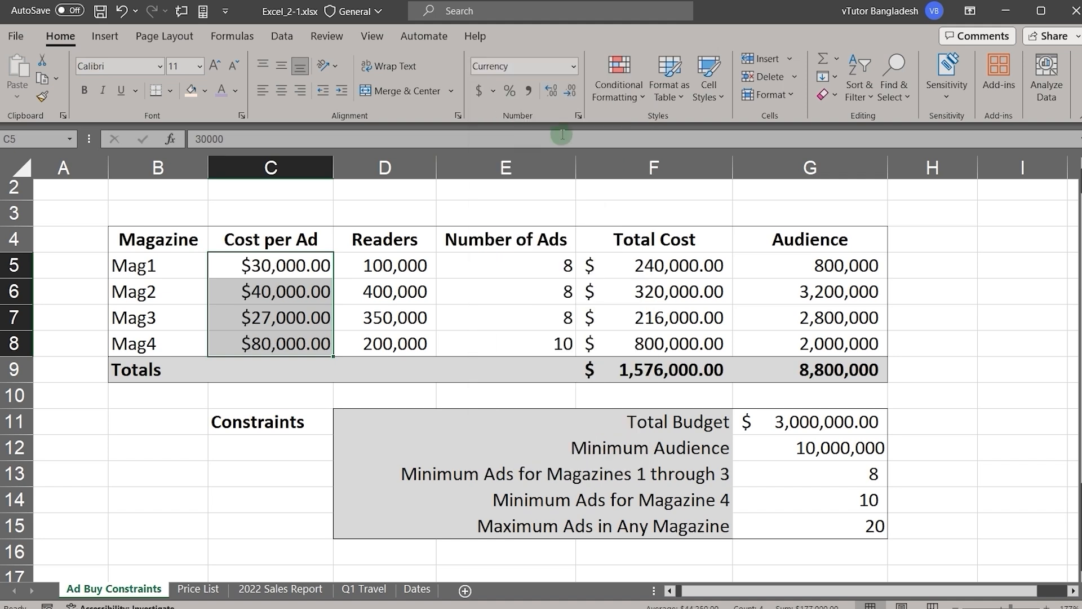
click(573, 67)
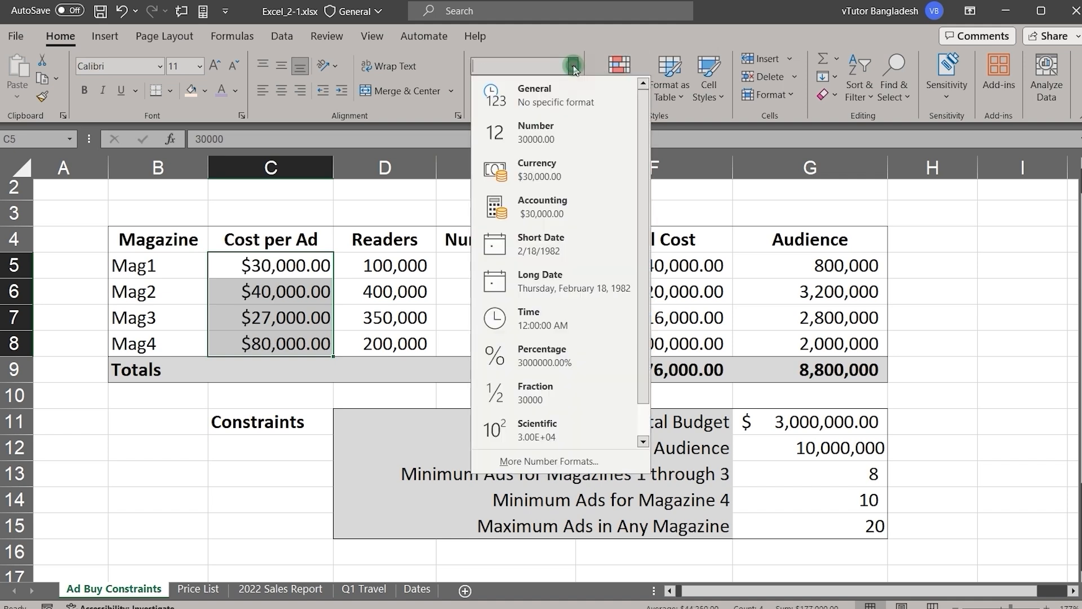
click(548, 202)
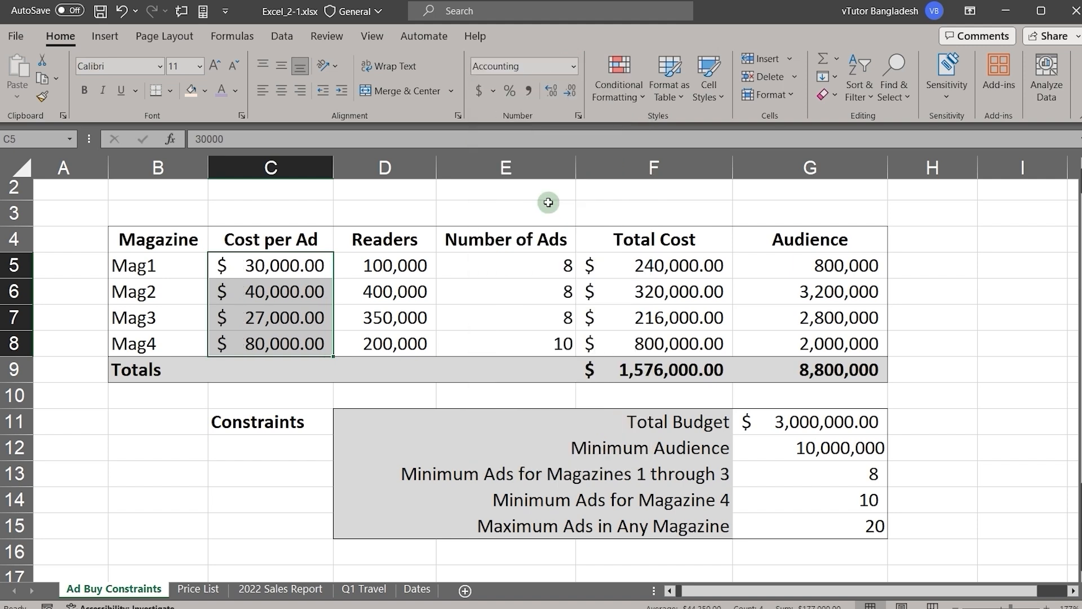
Step: Try the Percentage format, followed by the Fraction format, on C5:C8
click(573, 68)
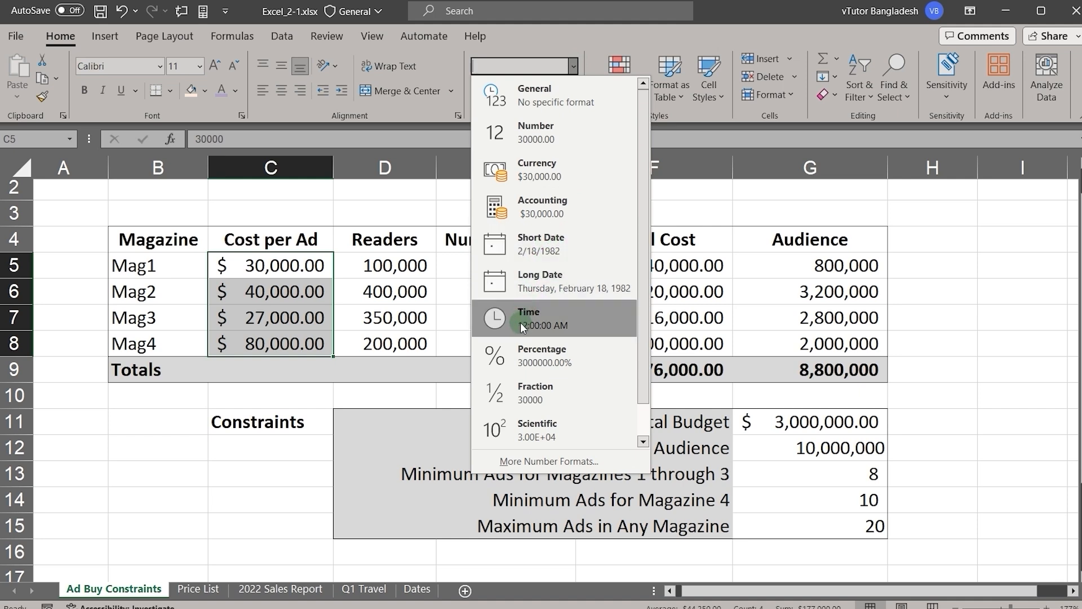
click(507, 353)
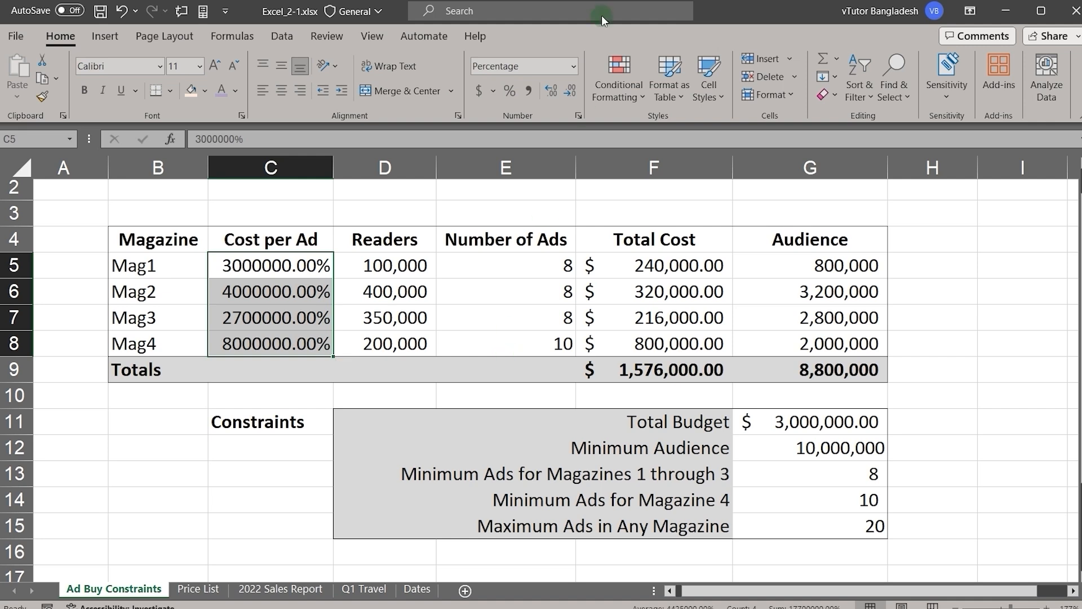
click(572, 65)
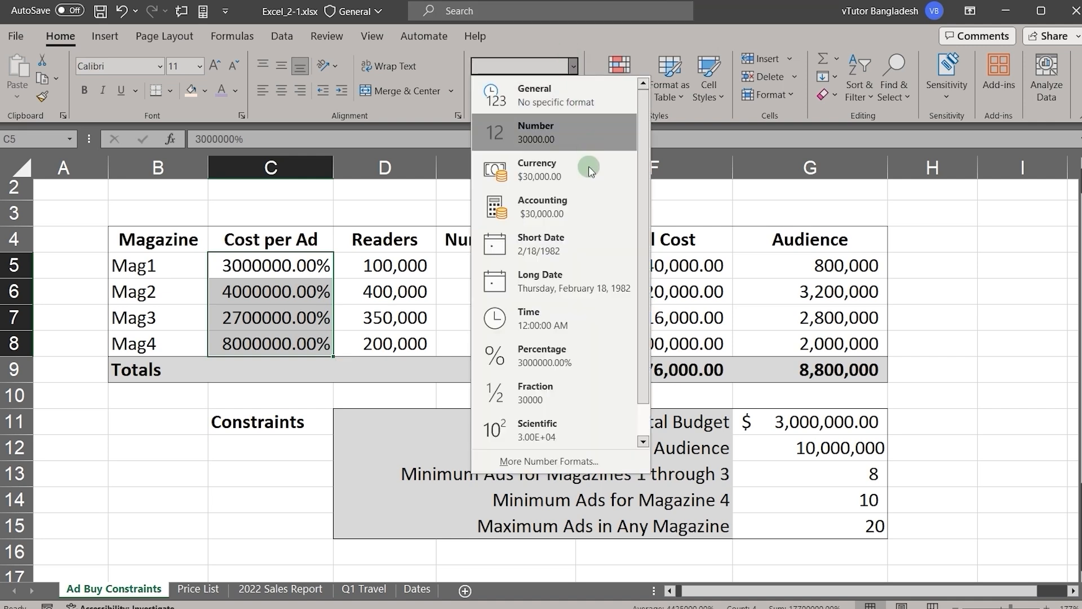
click(566, 388)
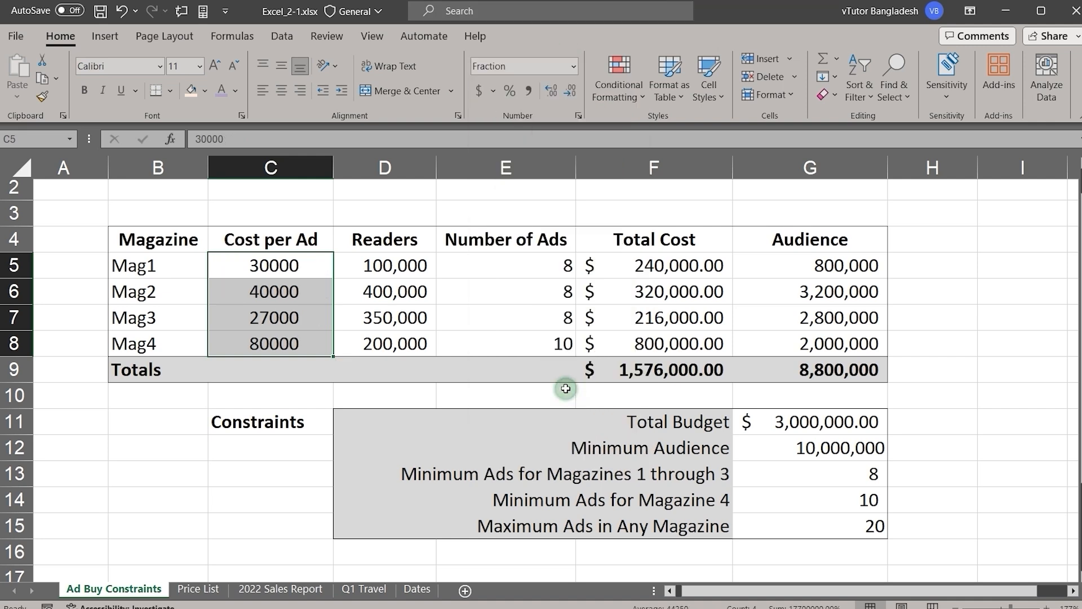
Step: Try the Scientific format on C5:C8 and switch the cells back to Currency
click(573, 65)
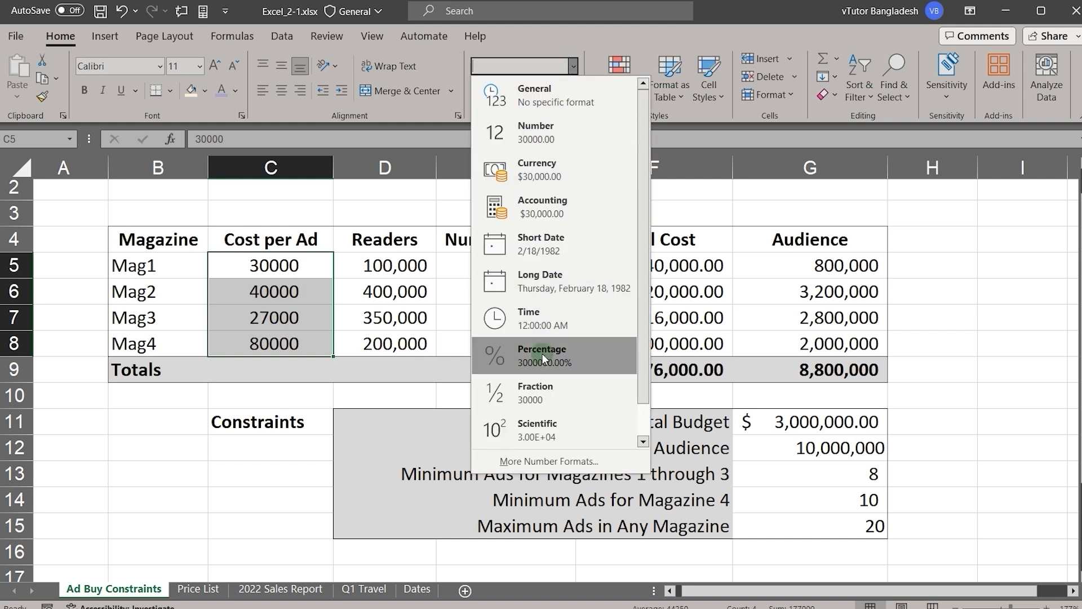
click(531, 429)
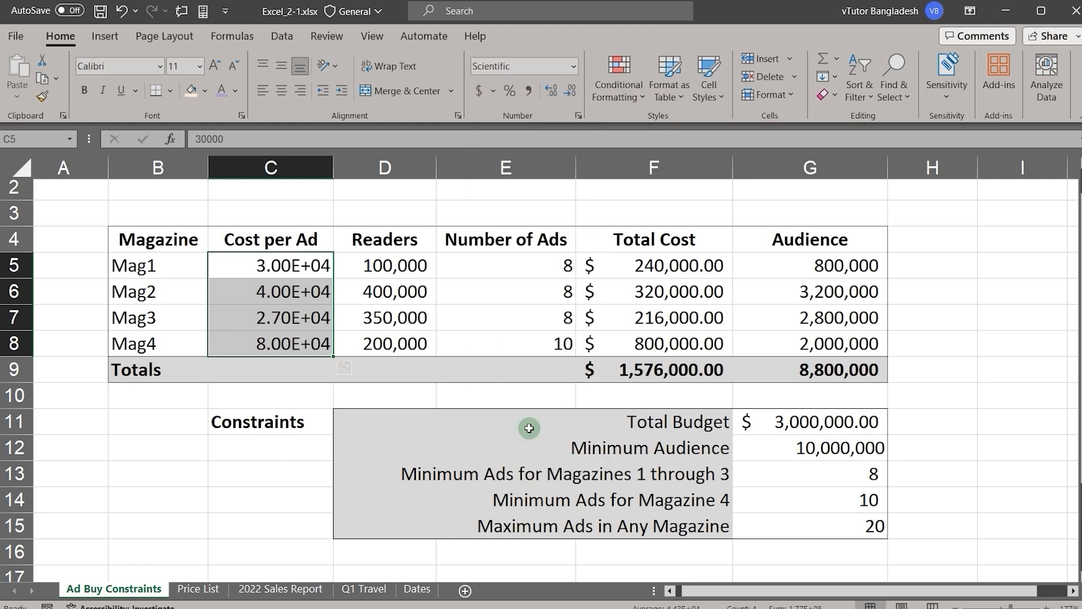
click(573, 67)
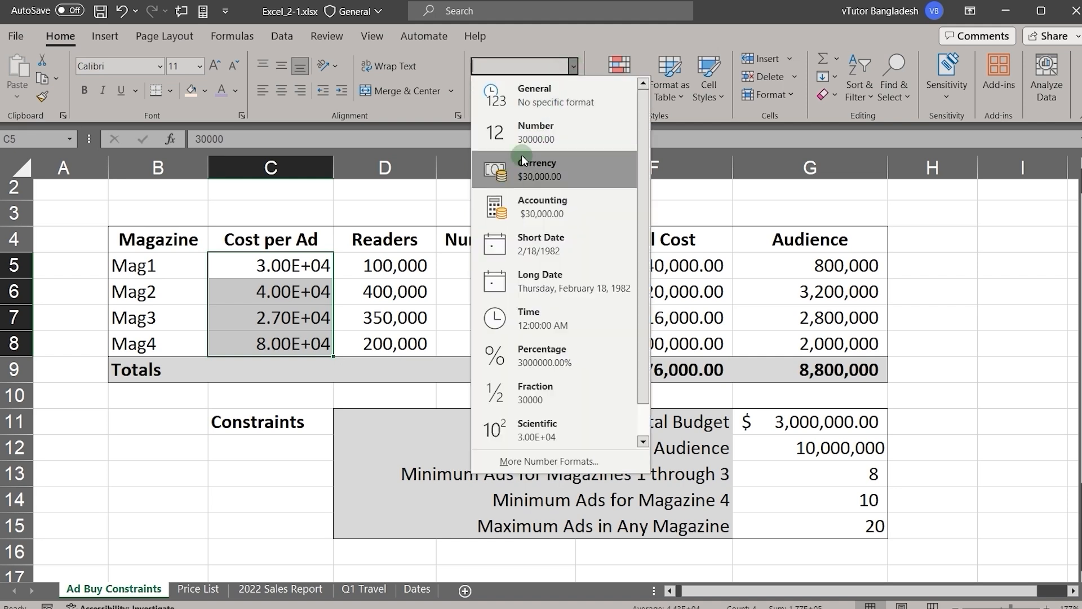
click(531, 169)
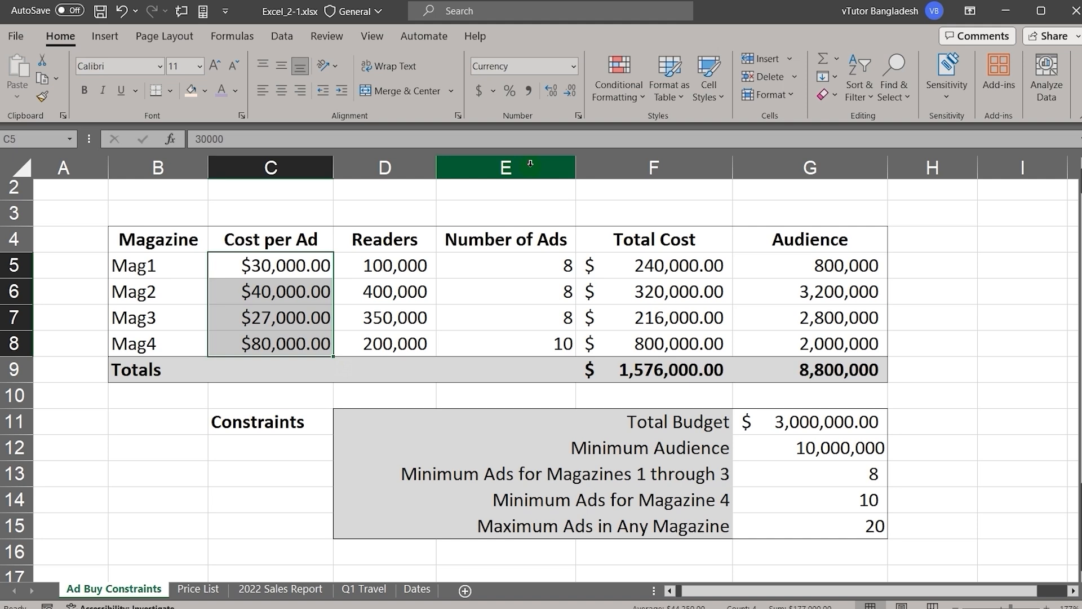
Step: Change the currency symbol of C5:C8 to ৳ Bangla (Bangladesh) in the number settings of Format Cells
click(573, 64)
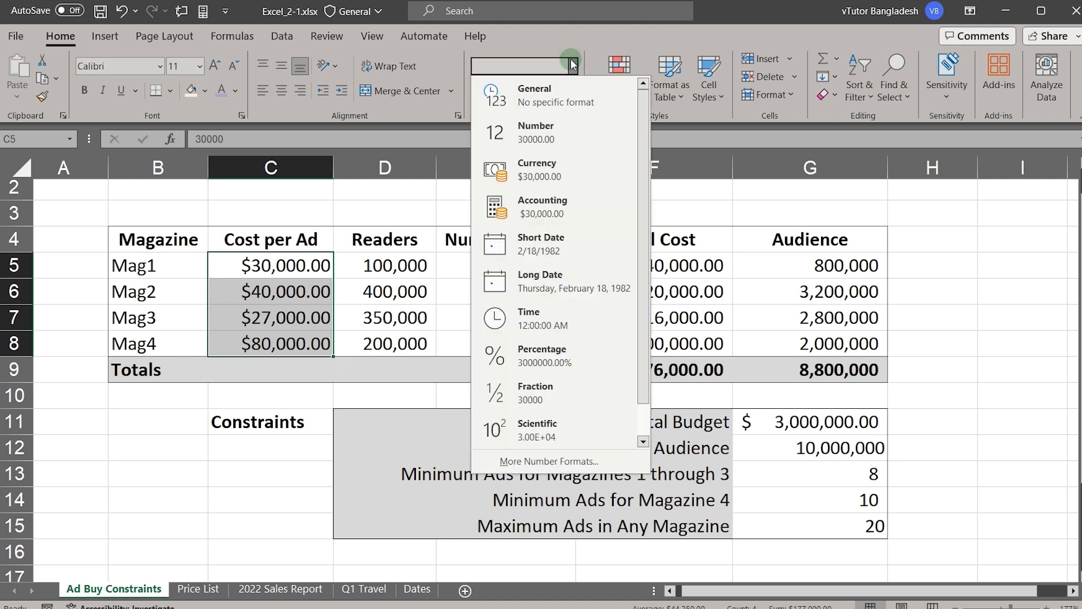
click(528, 466)
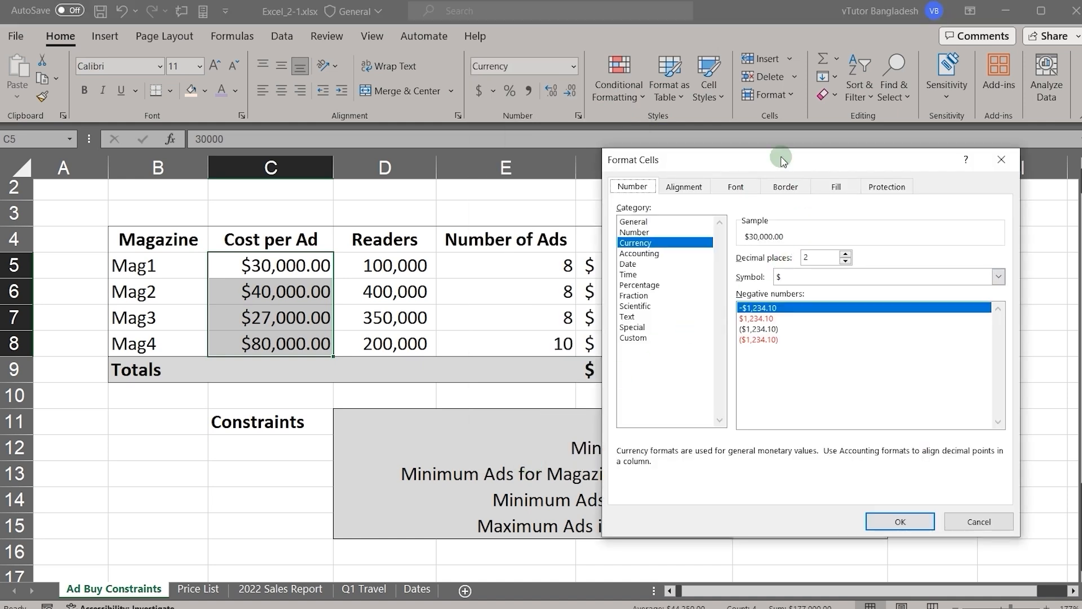
drag(783, 160, 660, 146)
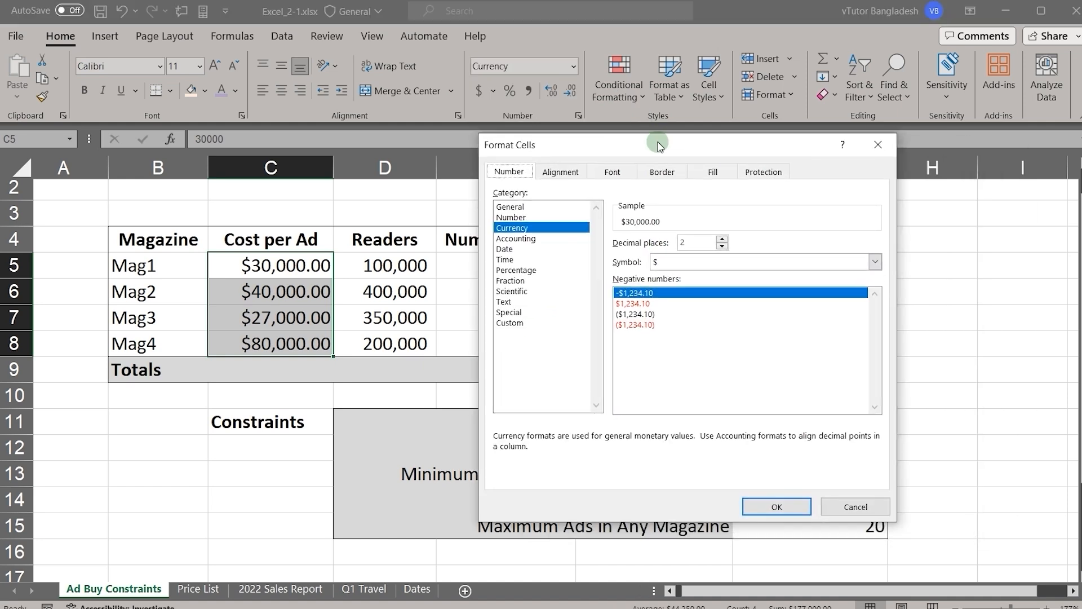
click(654, 261)
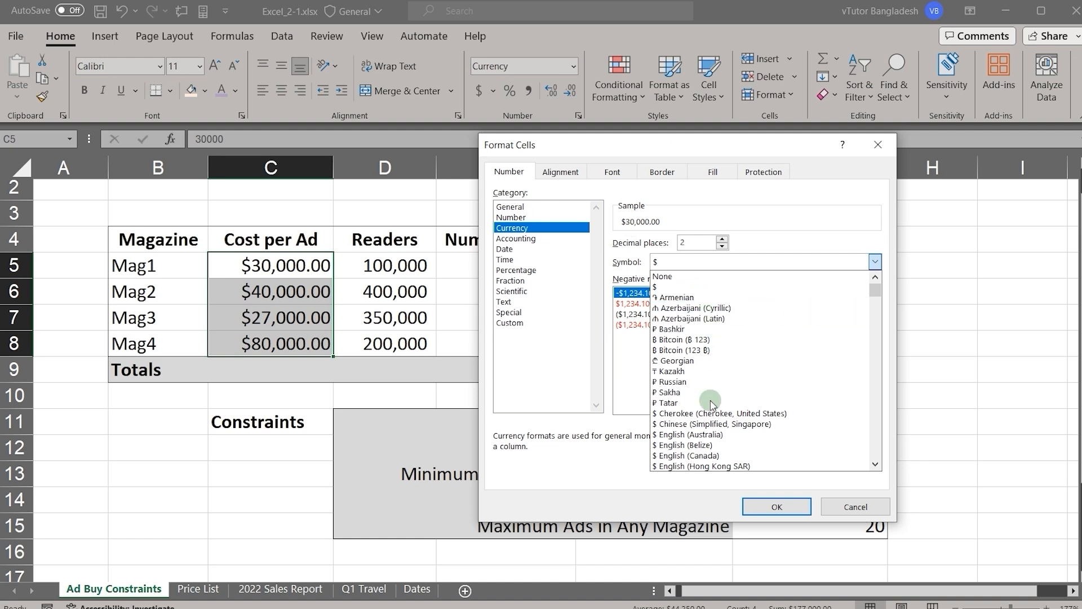
click(875, 417)
click(875, 417)
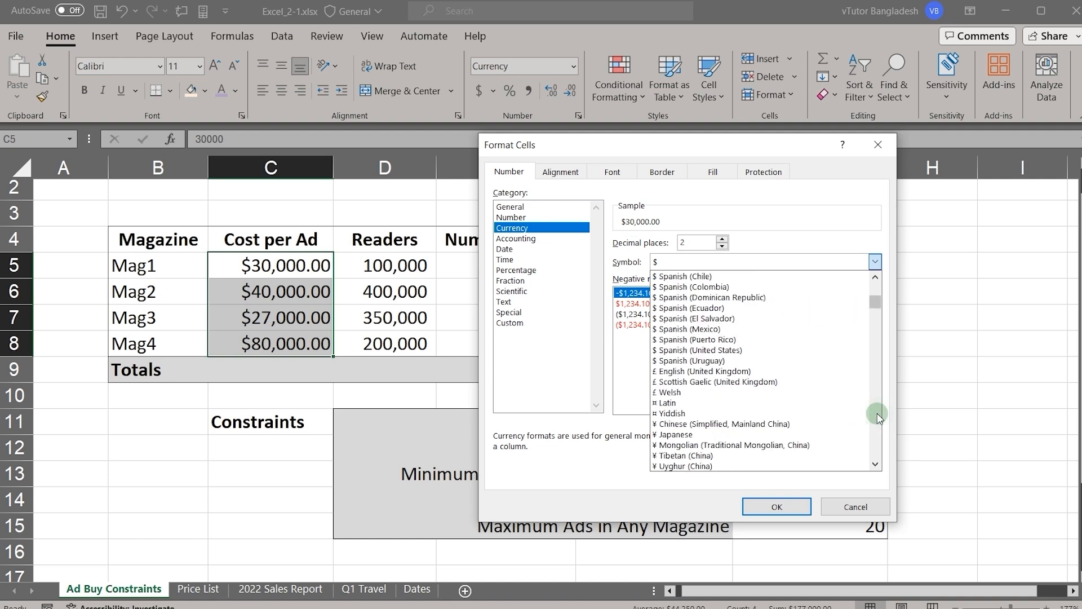
click(875, 417)
click(875, 416)
click(875, 416)
click(876, 416)
click(875, 416)
click(875, 416)
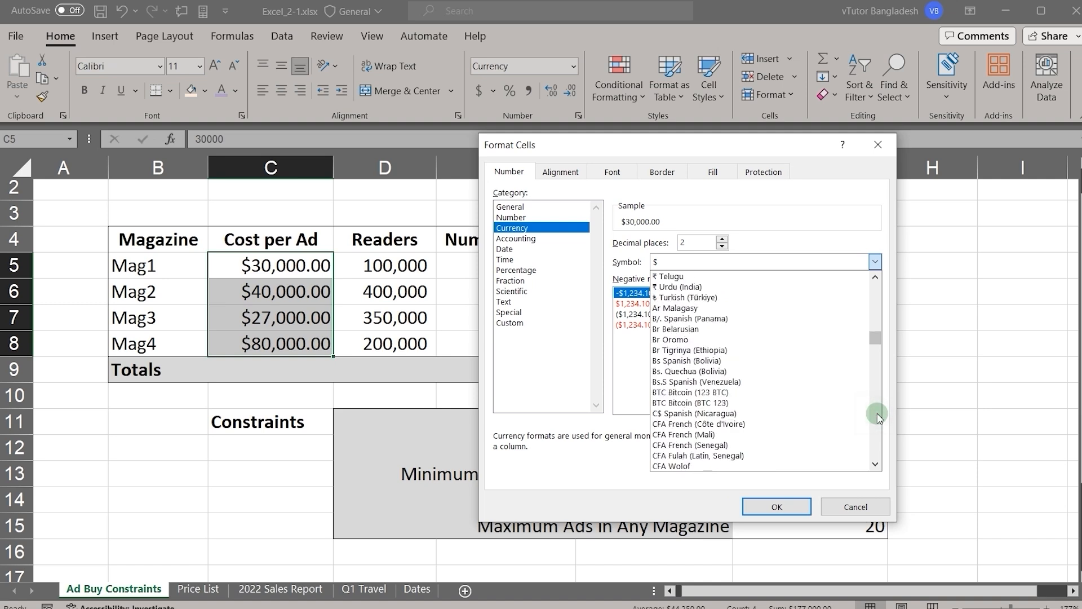
right_click(878, 417)
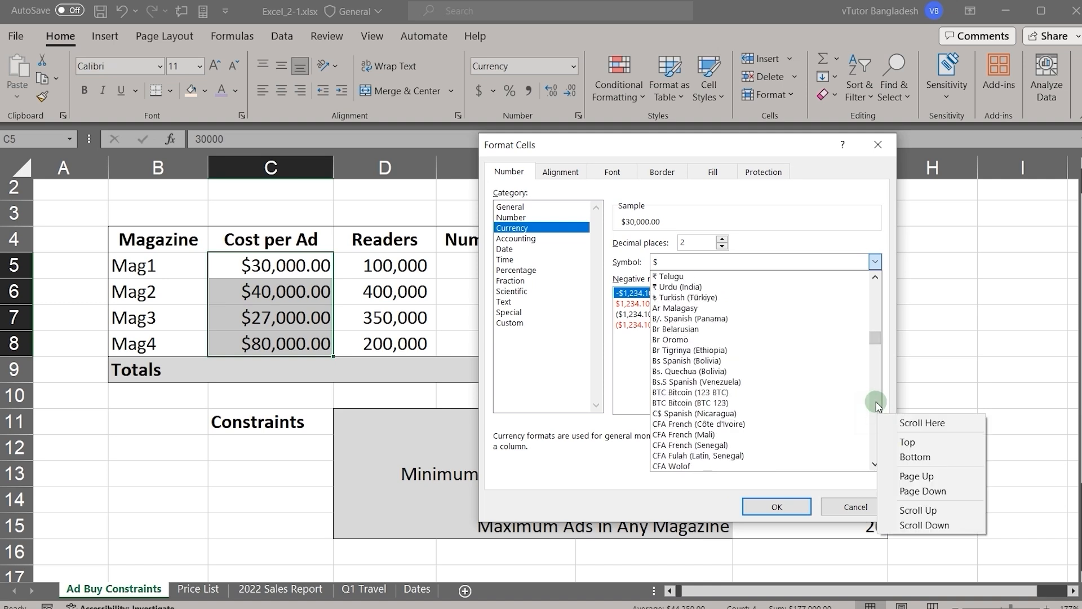
click(876, 403)
click(875, 404)
click(876, 404)
click(876, 404)
click(876, 404)
click(875, 404)
click(876, 403)
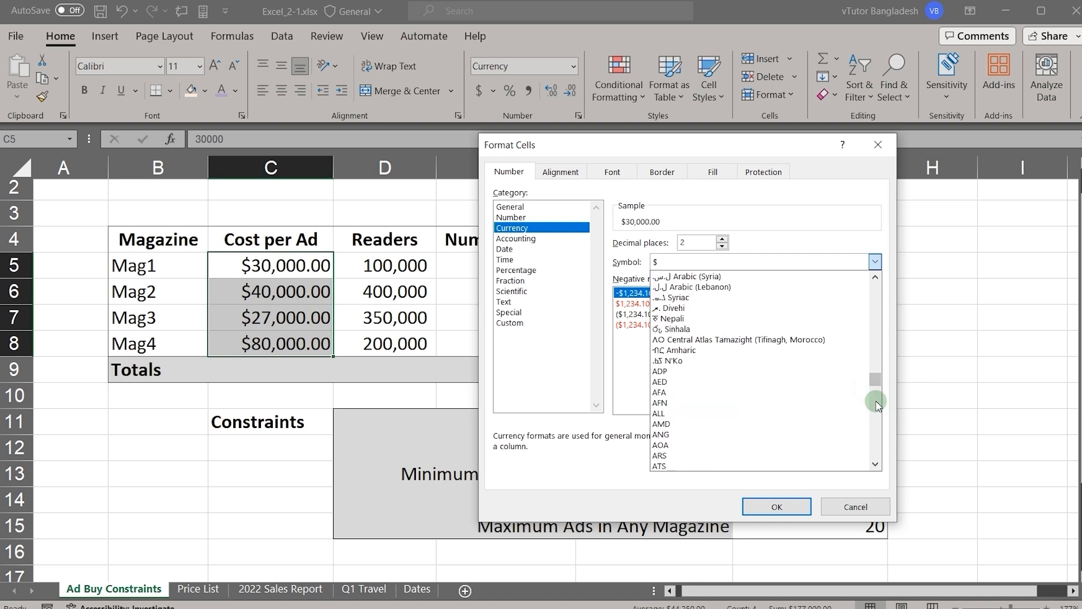
drag(873, 385, 862, 332)
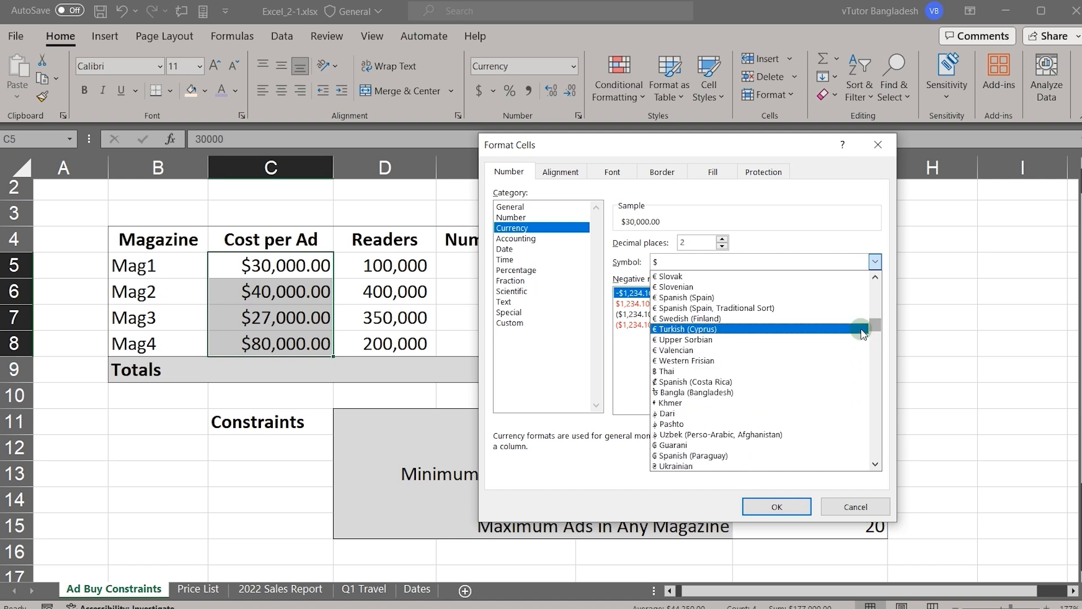
click(714, 391)
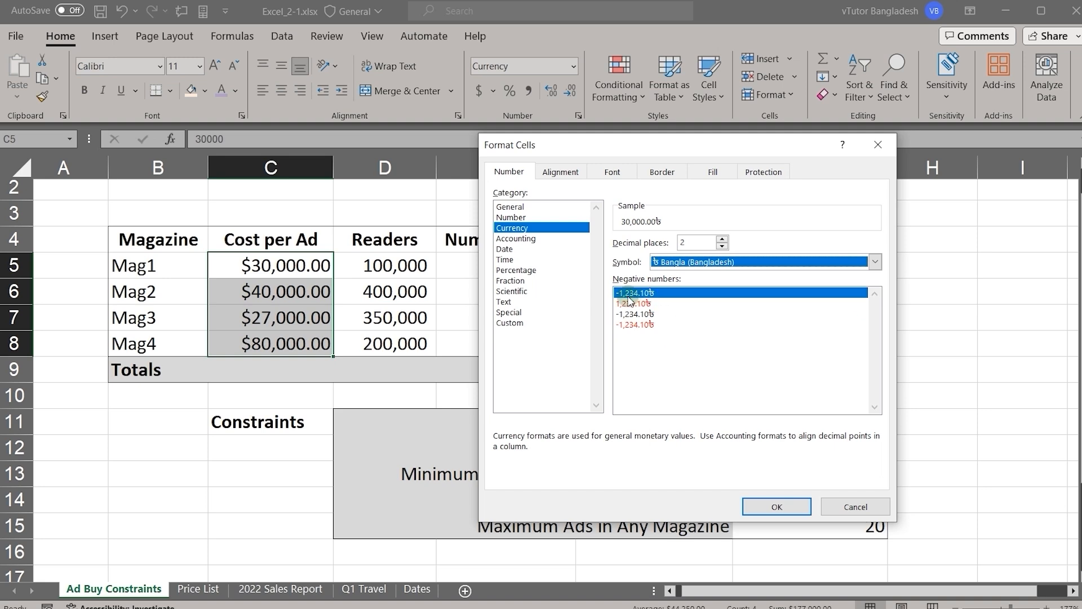
click(779, 508)
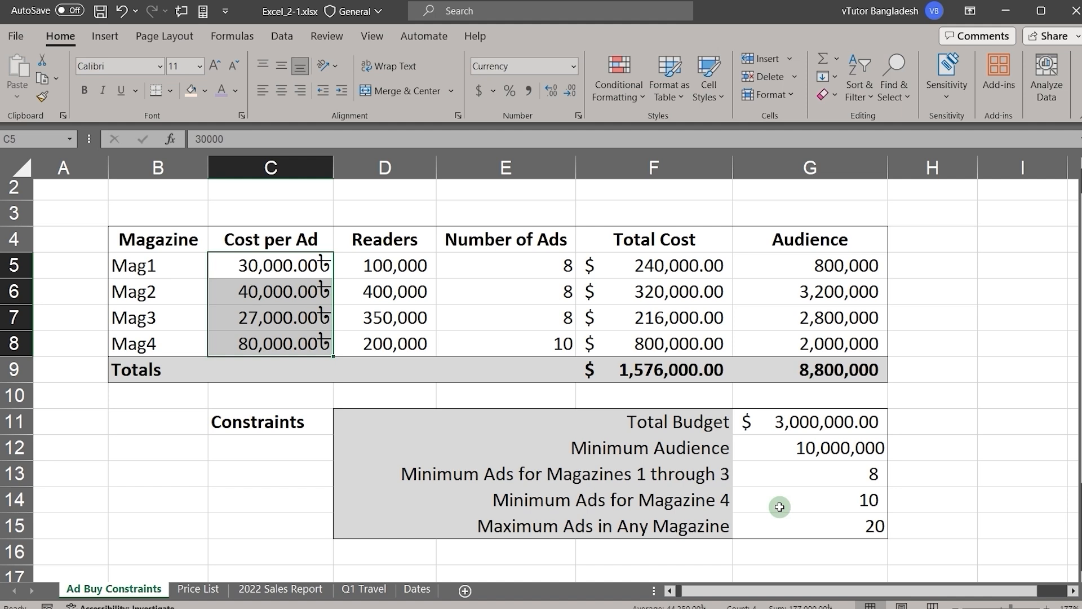
Step: Clear the existing format code from the Custom category of the number settings for C5:C8 in Format Cells
click(572, 66)
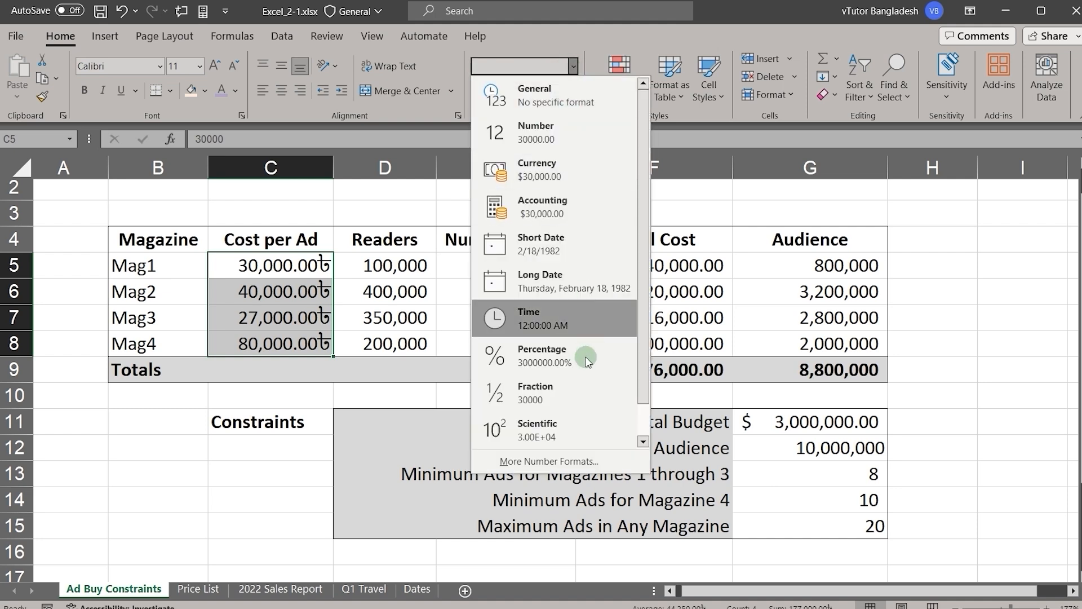
click(562, 462)
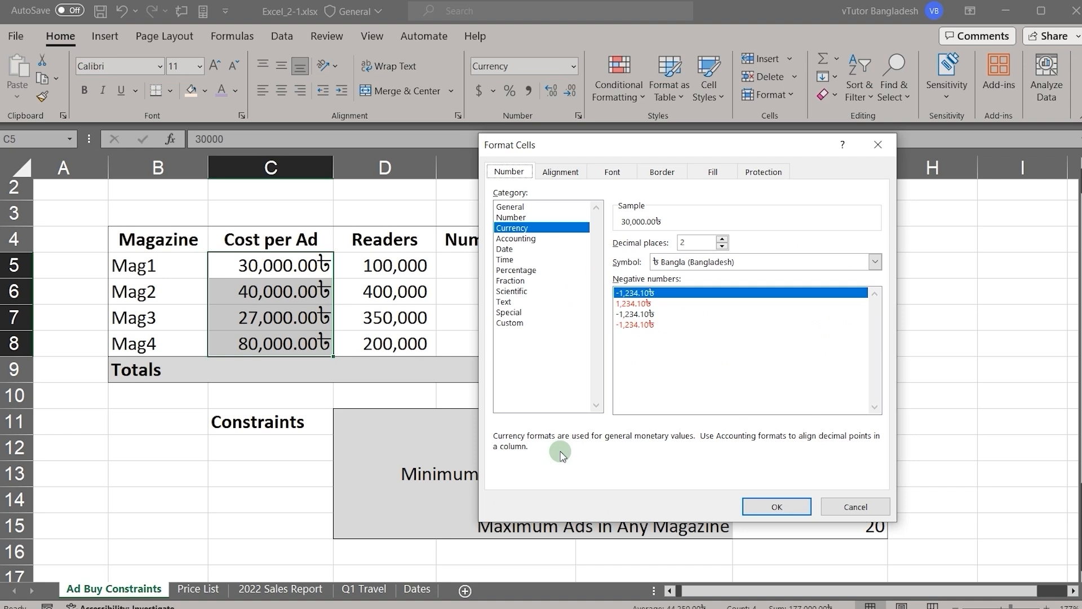
click(534, 323)
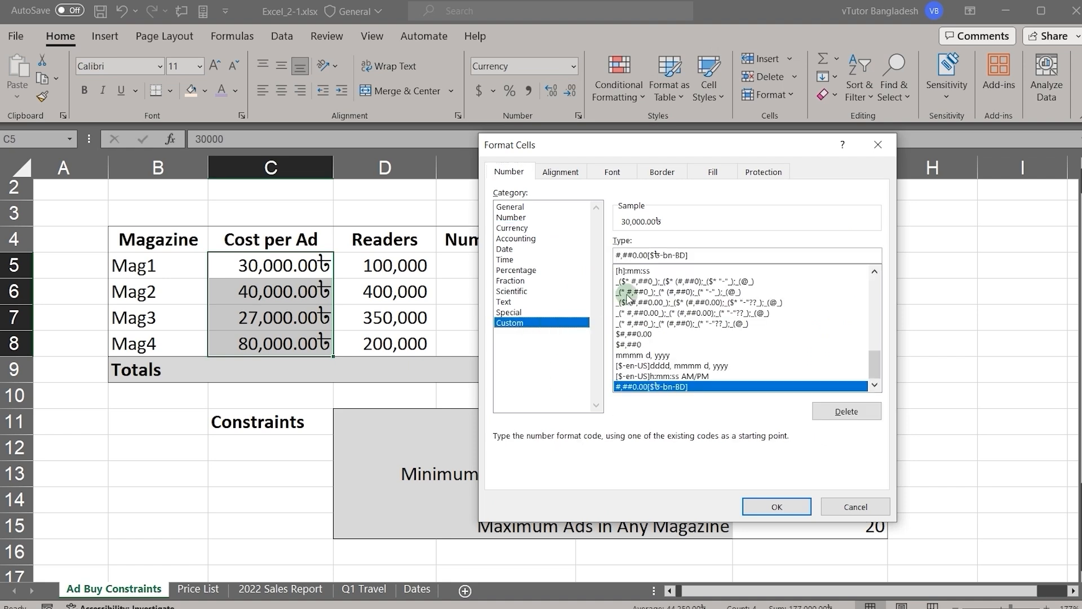
click(715, 255)
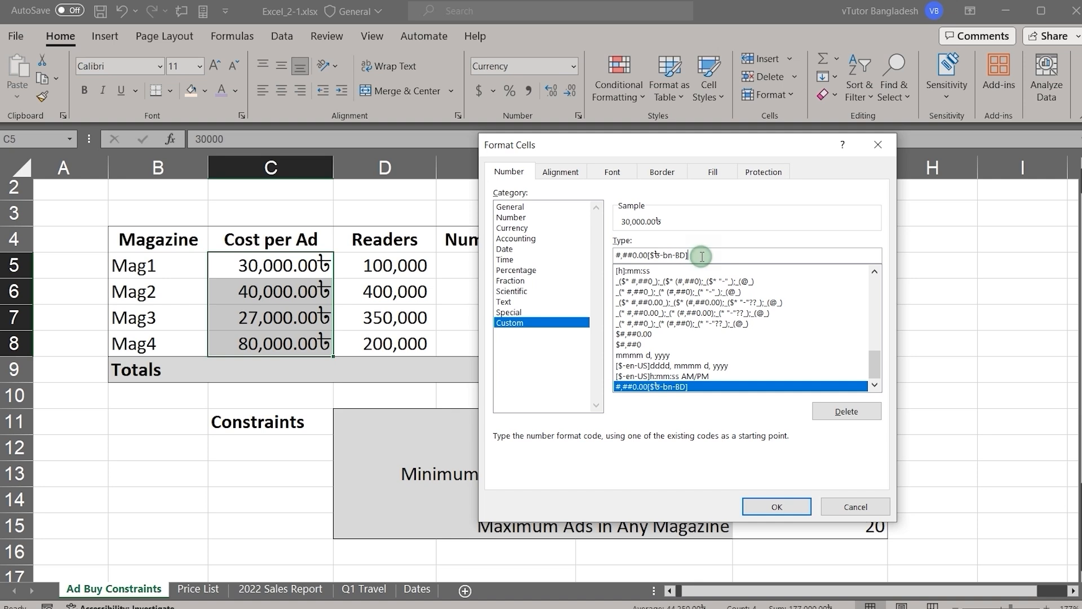
drag(702, 257, 599, 257)
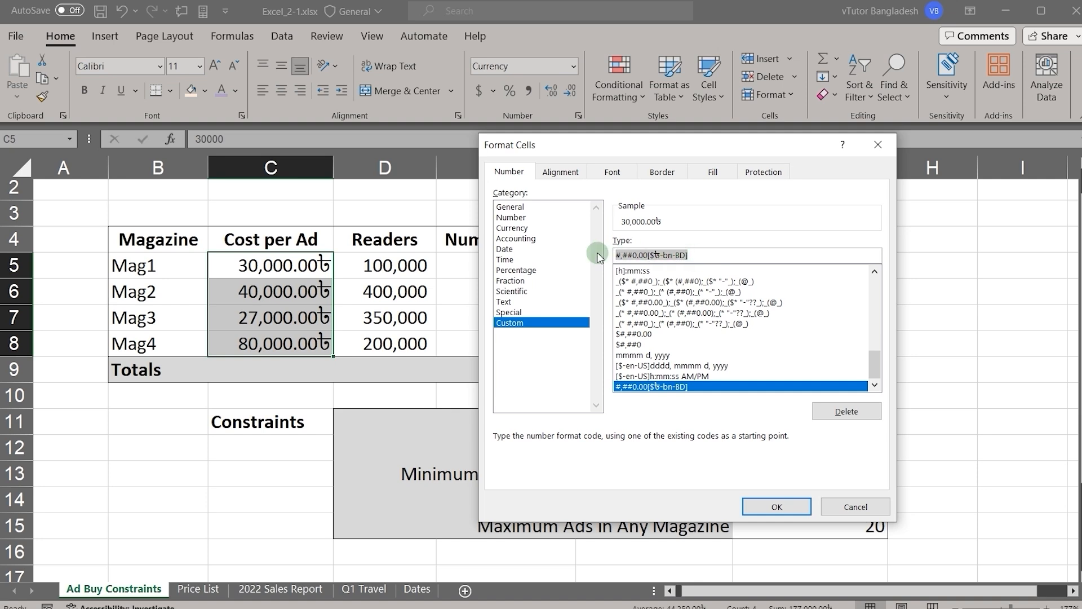
key(BackSpace)
Step: Enter 0"/=" as the custom number format code and apply it to C5:C8
text(0)
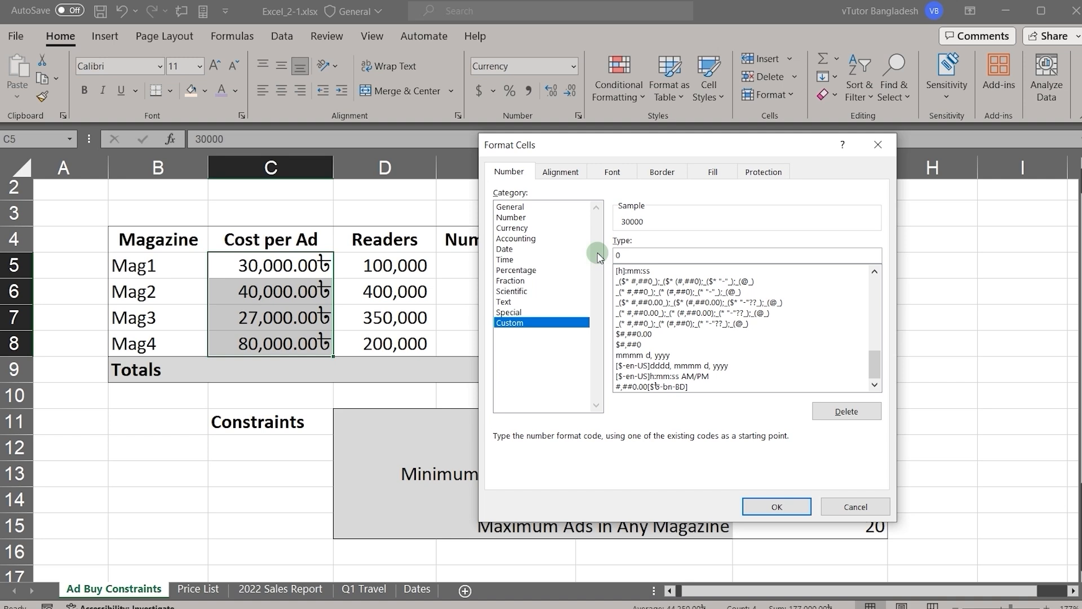
text(")
text(/-)
key(BackSpace)
text(=")
key(BackSpace)
click(776, 509)
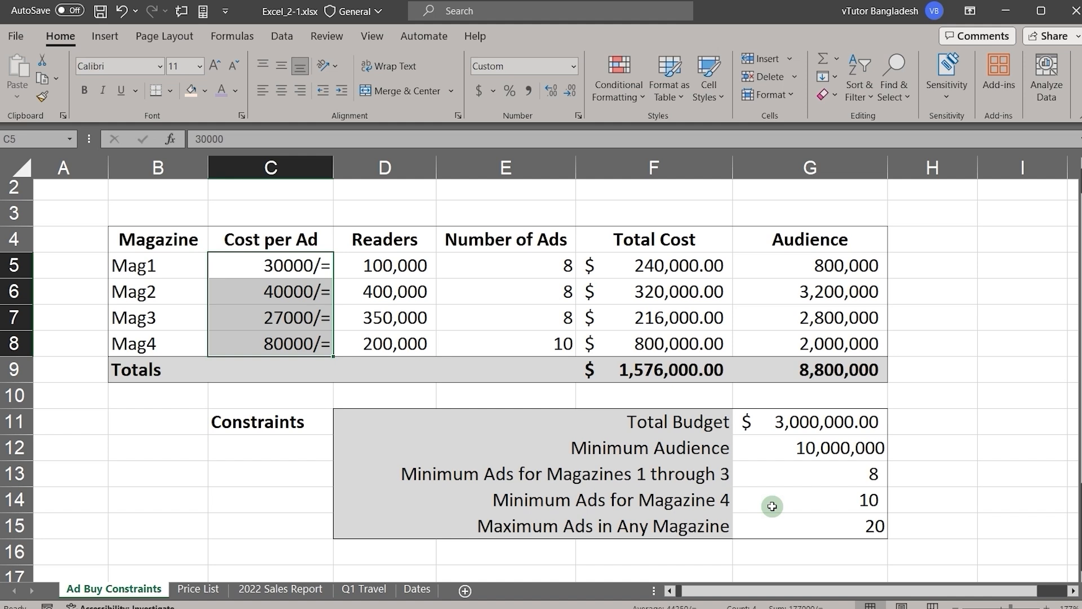
Step: On the Dates sheet, apply the Long Date format to the dates in A2:A8
click(417, 589)
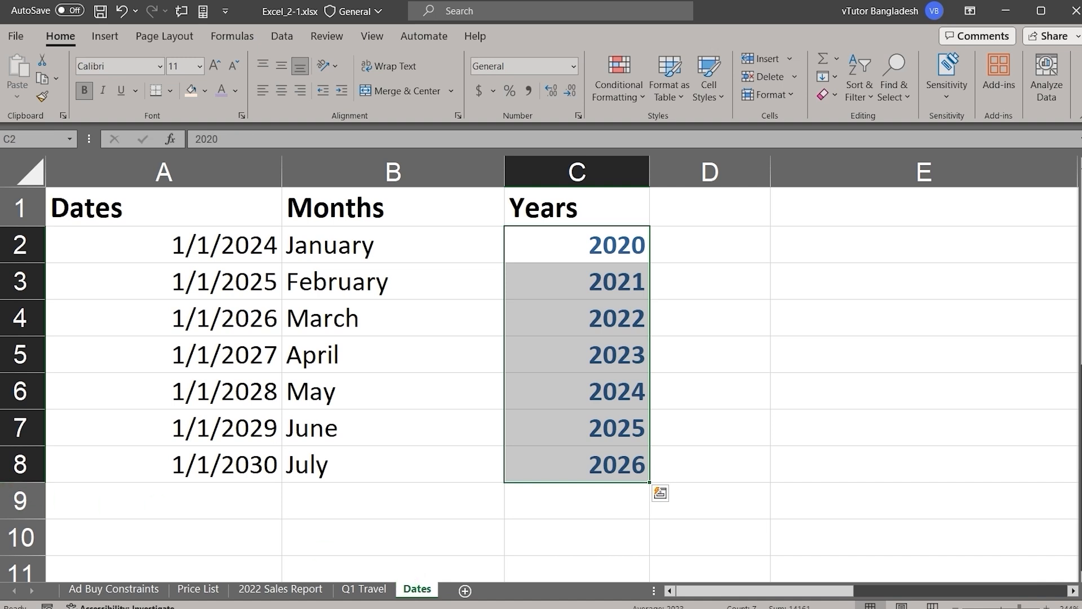
drag(120, 246, 146, 454)
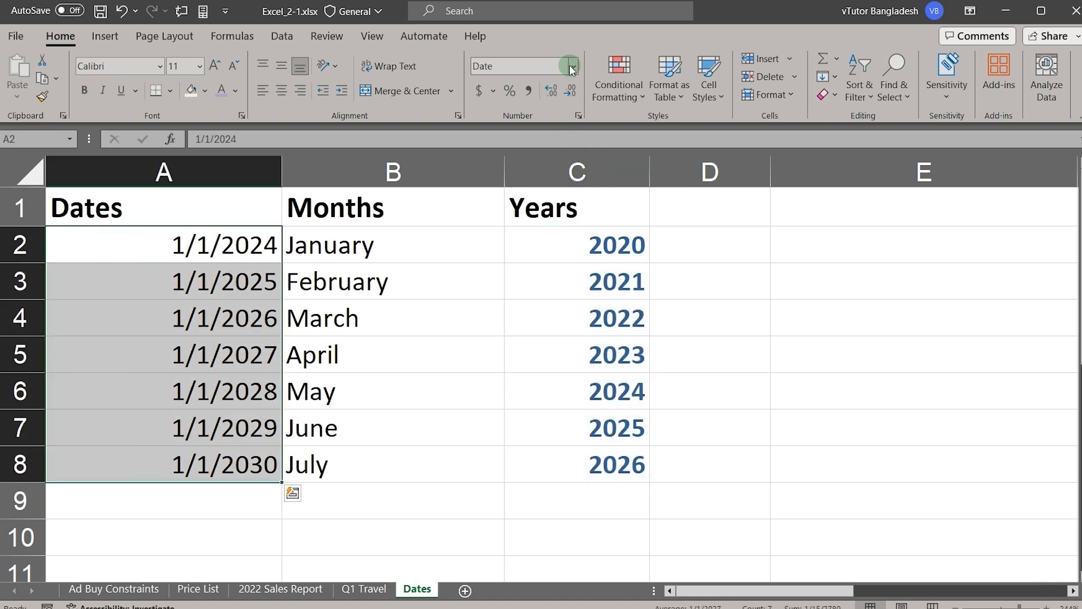
click(573, 66)
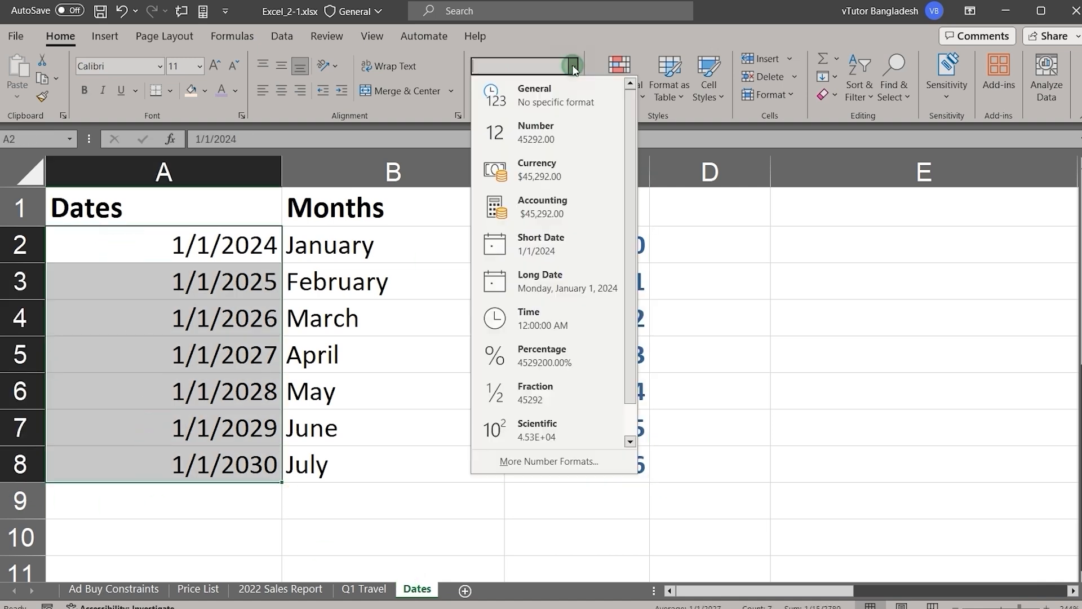
click(499, 285)
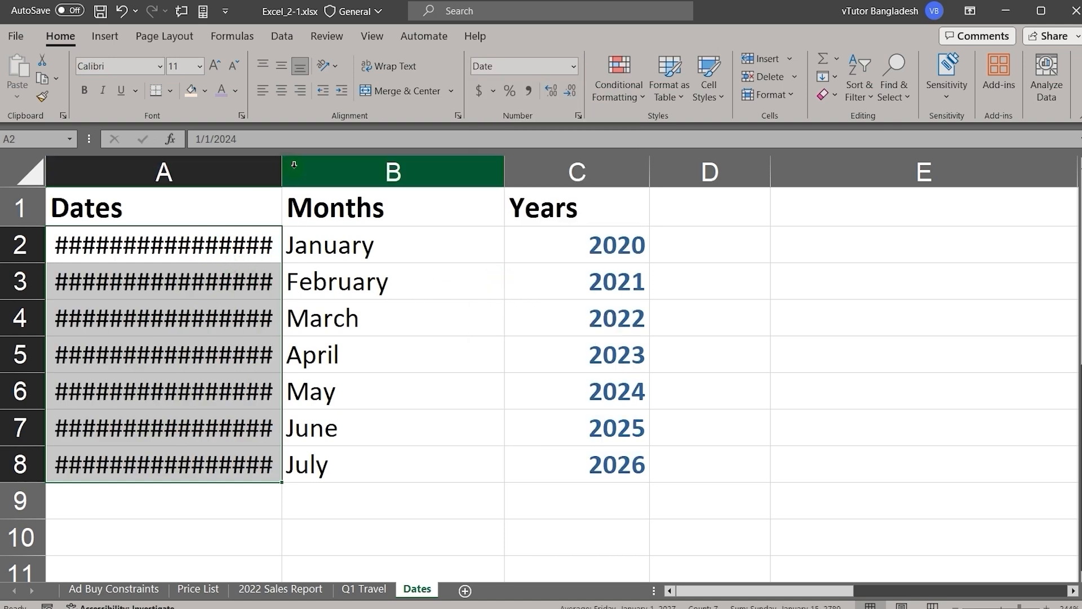
Step: Widen column A to fit the long dates and inspect the underlying value of A2 without changing it
mouse_move(150, 246)
drag(282, 177, 503, 206)
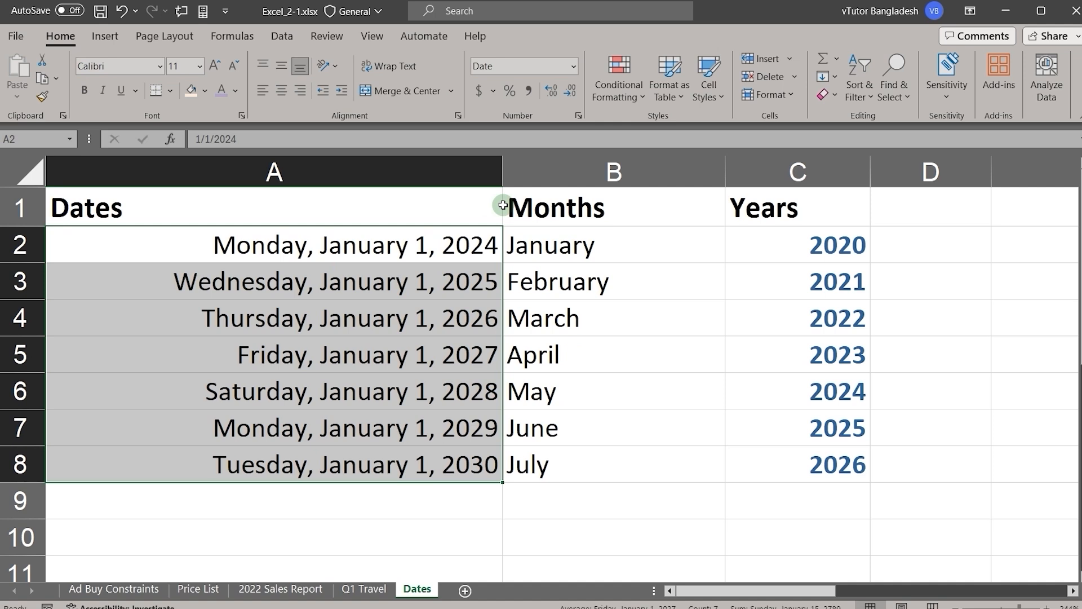
double_click(317, 240)
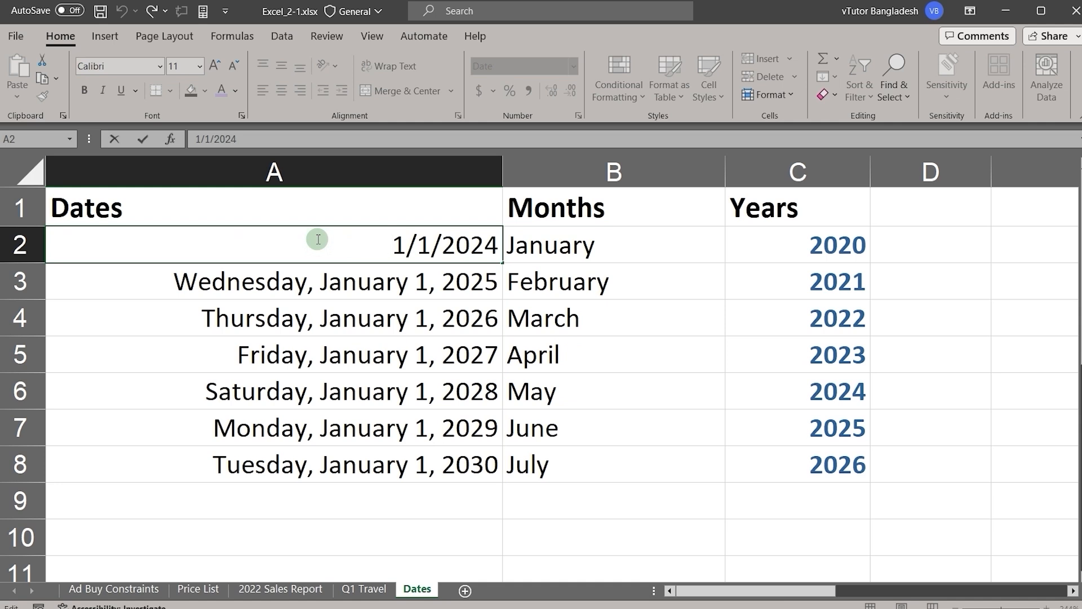
key(Return)
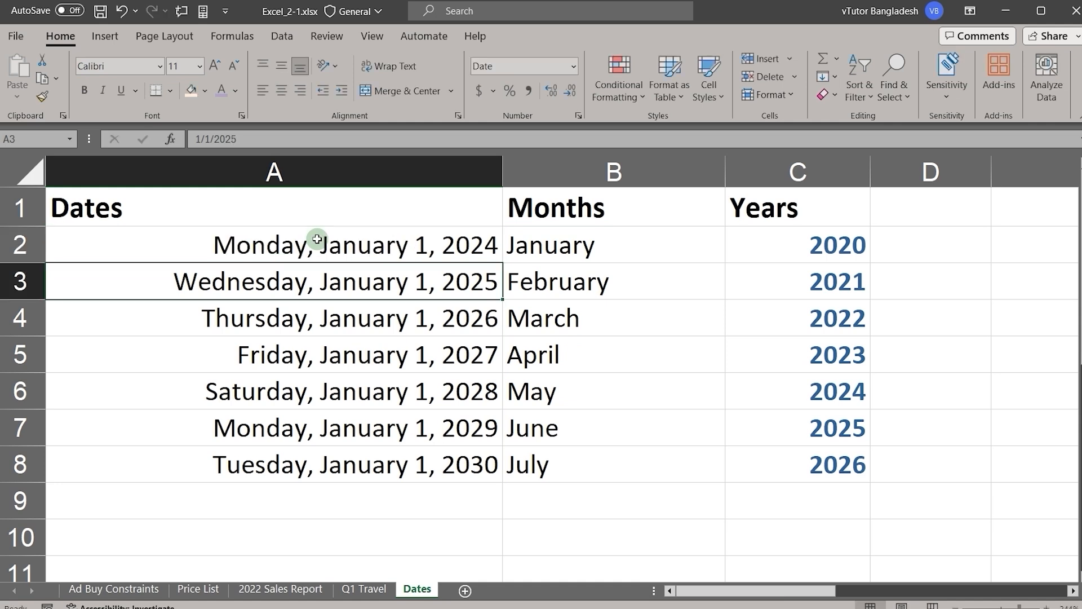
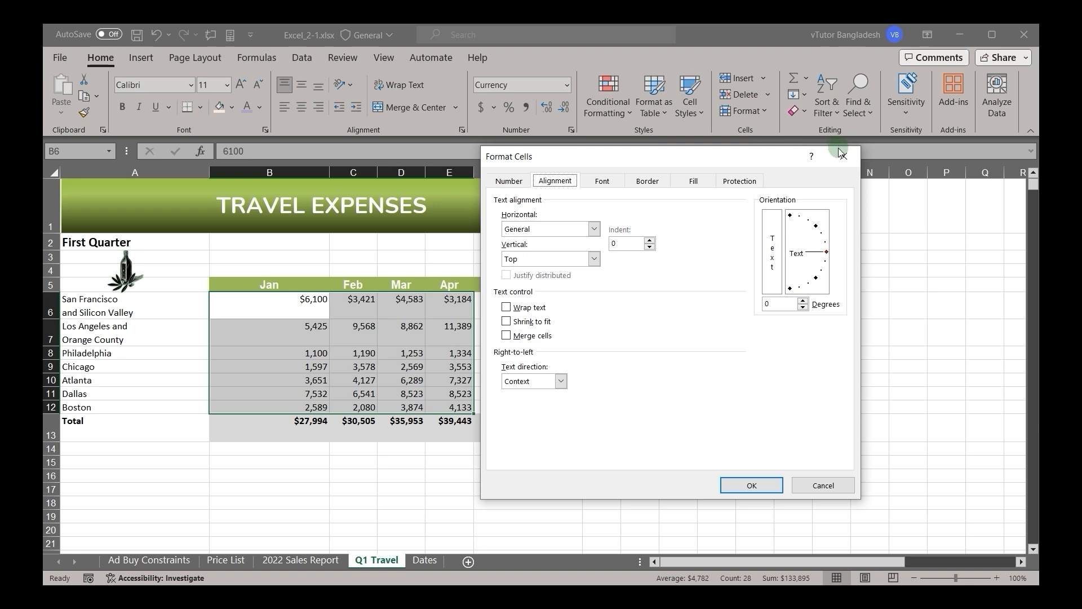
Step: Open Format Cells for B6:E12 on Q1 Travel and review the horizontal and vertical text alignment options without changing them
click(571, 130)
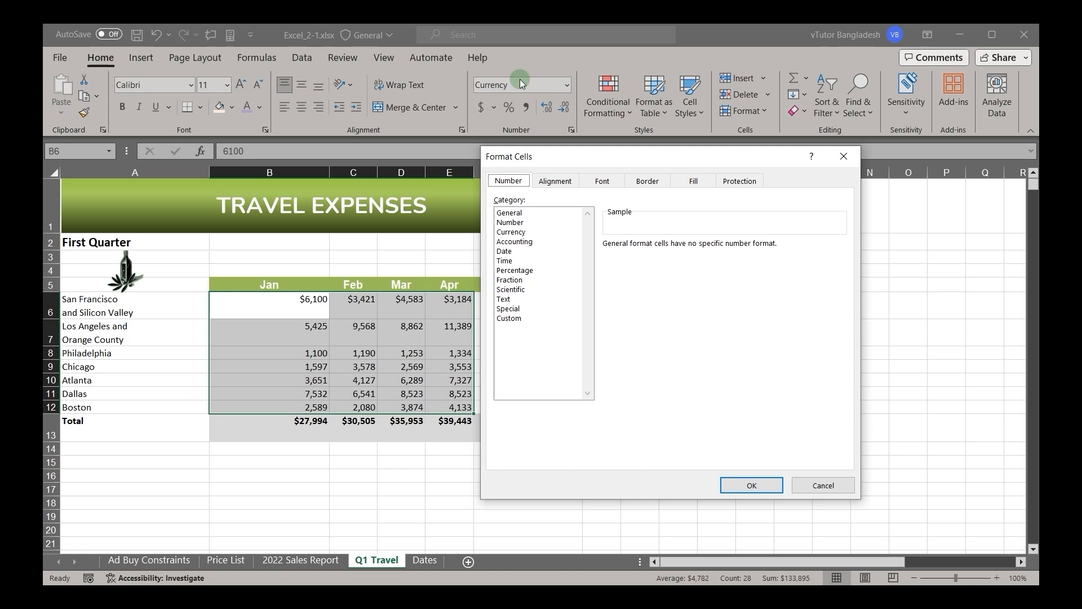
click(559, 182)
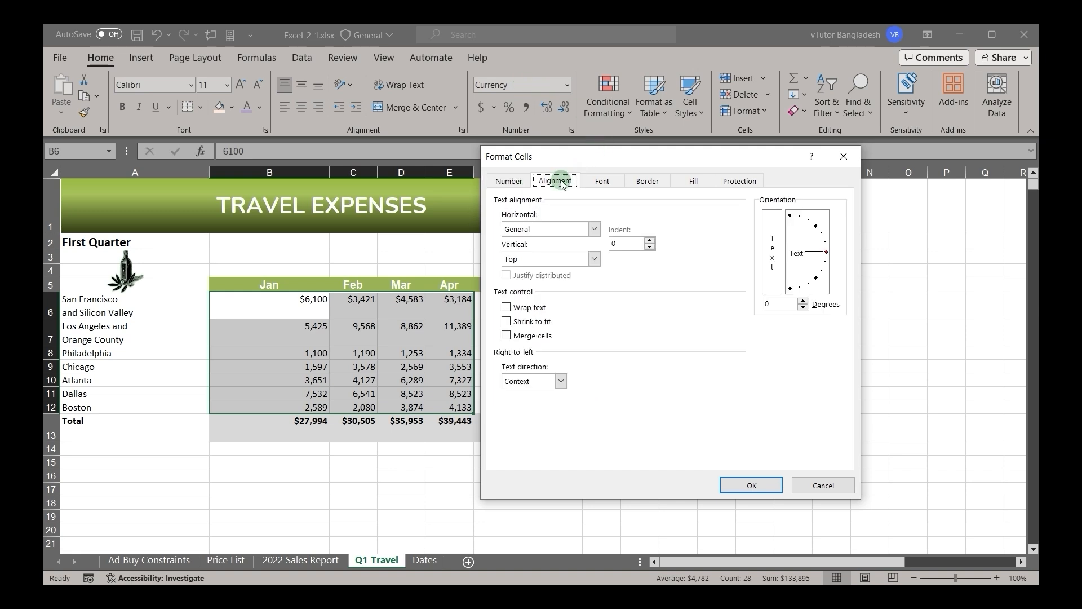
click(533, 230)
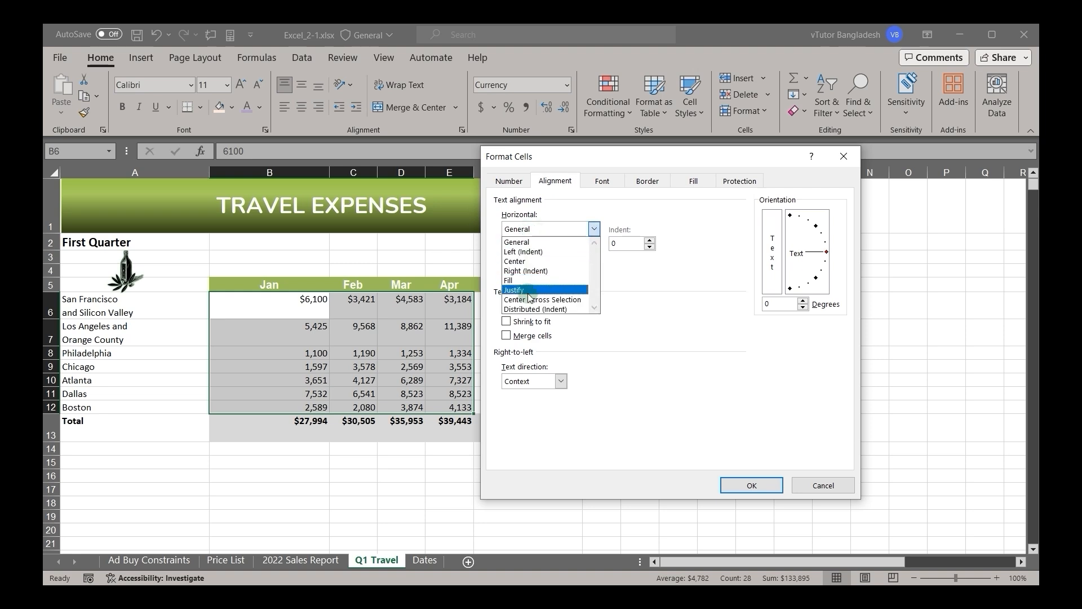
click(649, 299)
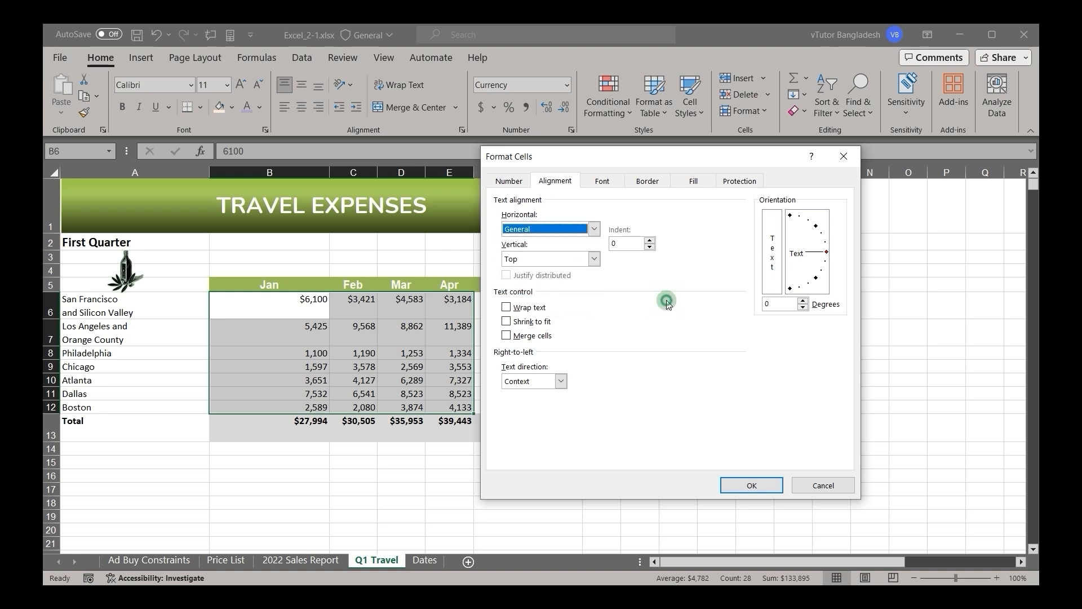
click(574, 260)
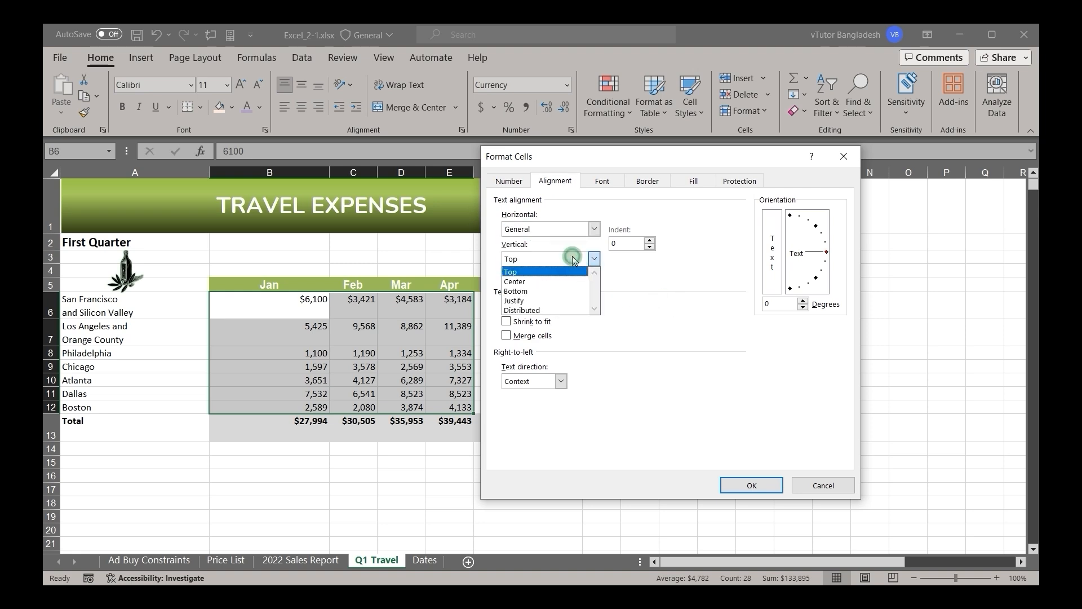
click(544, 309)
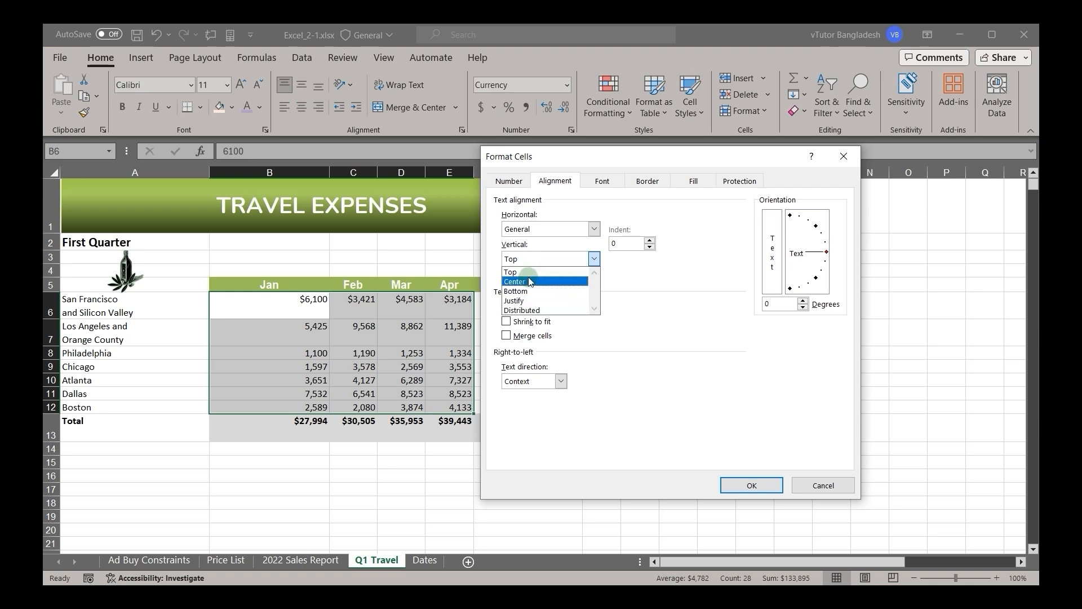
click(635, 337)
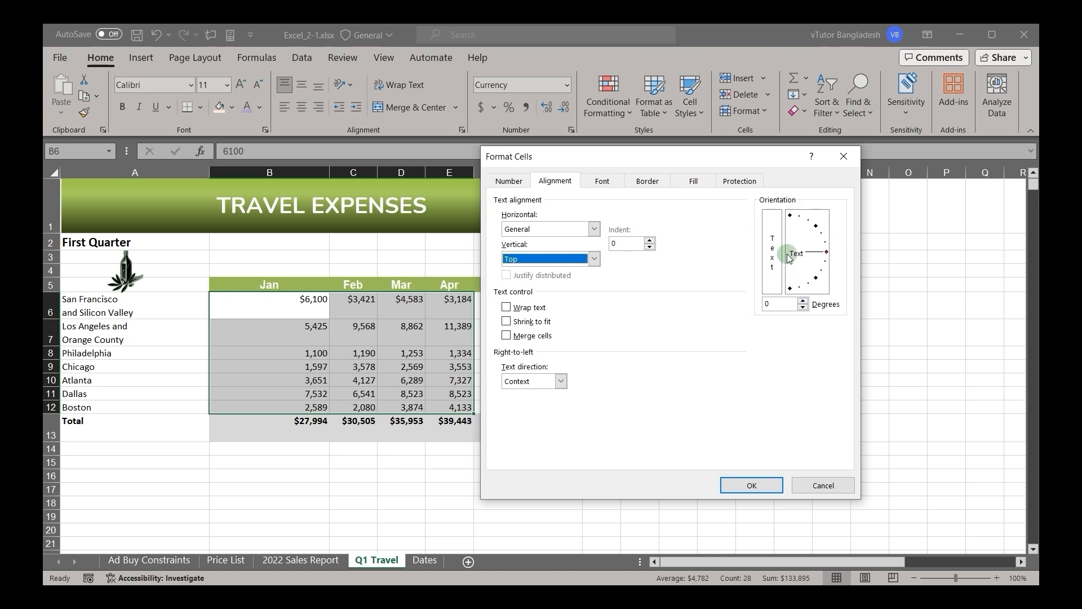
Step: Try the Broadway font in Regular style at size 9 for the selected cells in Format Cells
click(602, 182)
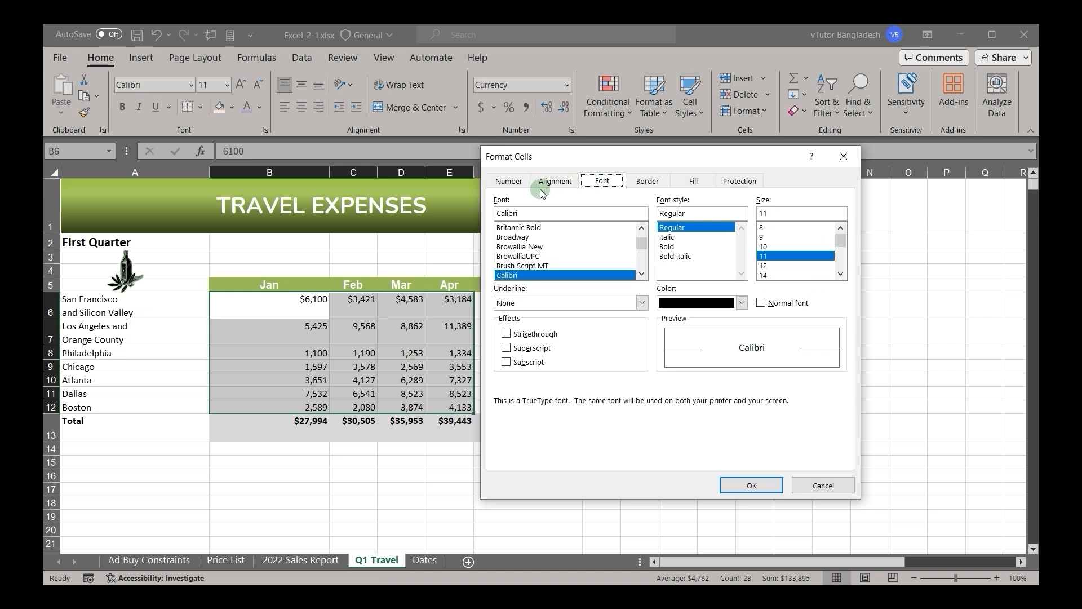
click(517, 238)
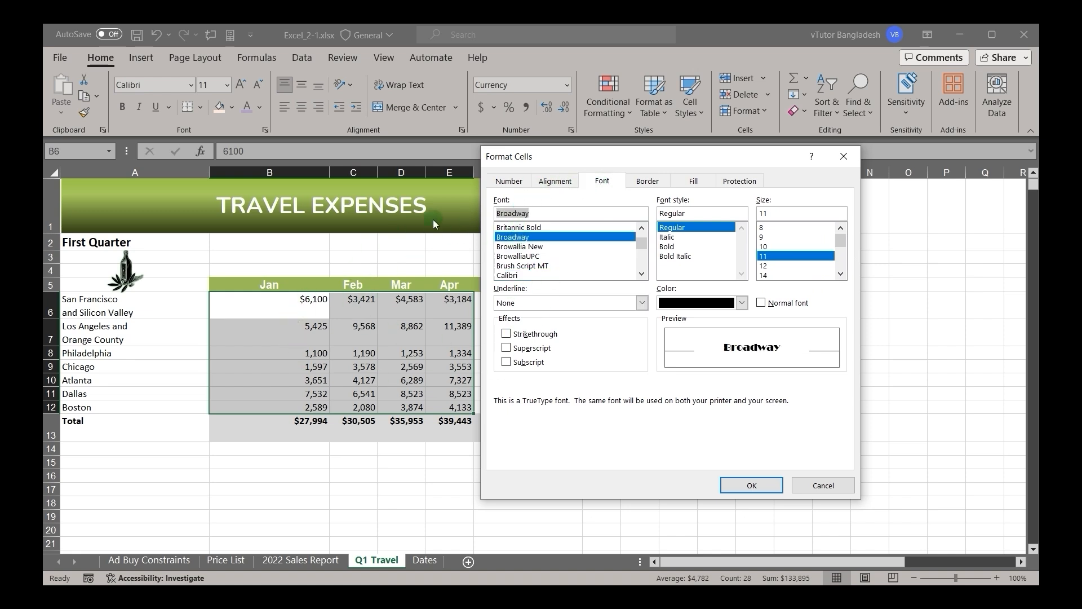
click(671, 248)
click(671, 228)
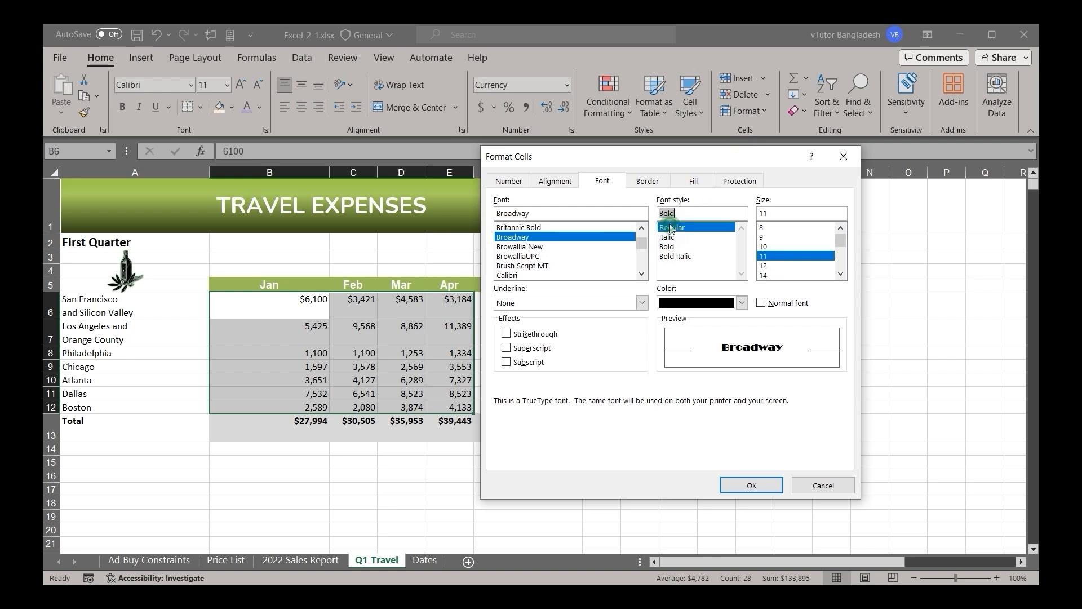
click(782, 237)
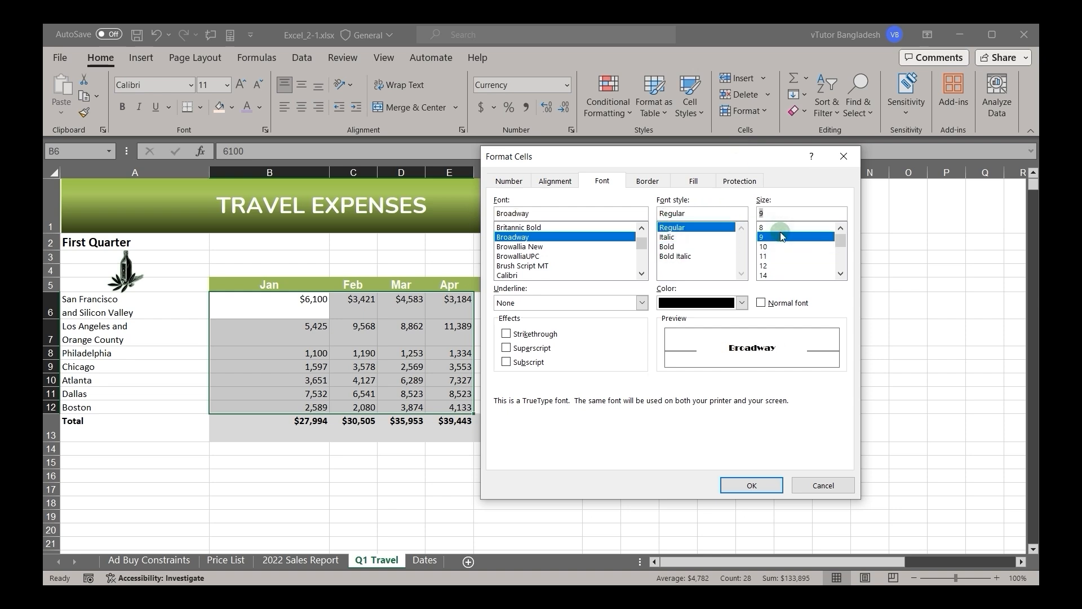
Step: Set the font of the selected cells to Calibri, size 12, in Format Cells
click(519, 276)
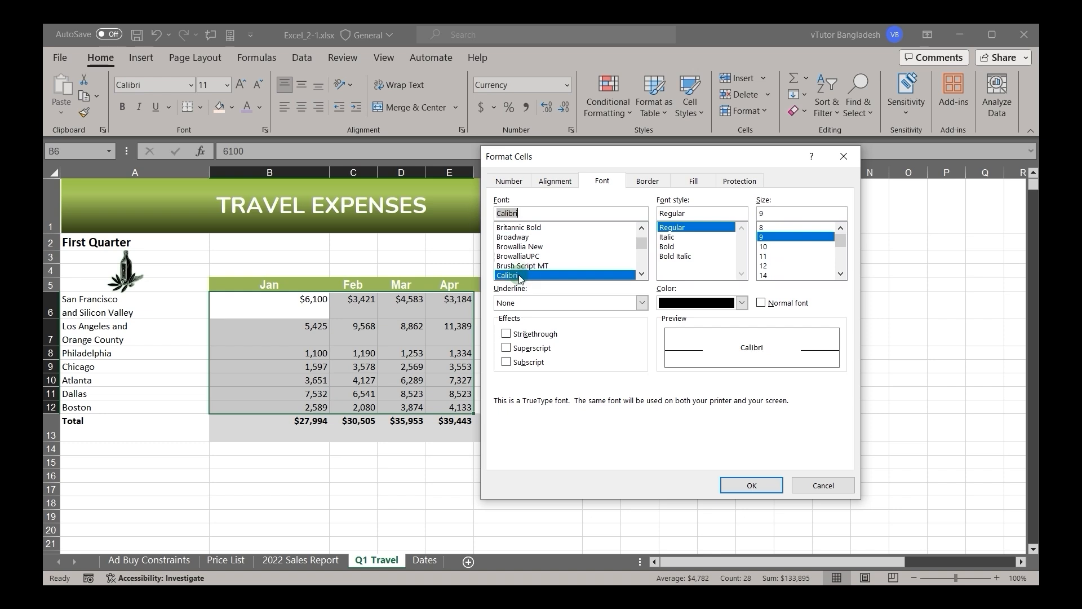
click(780, 256)
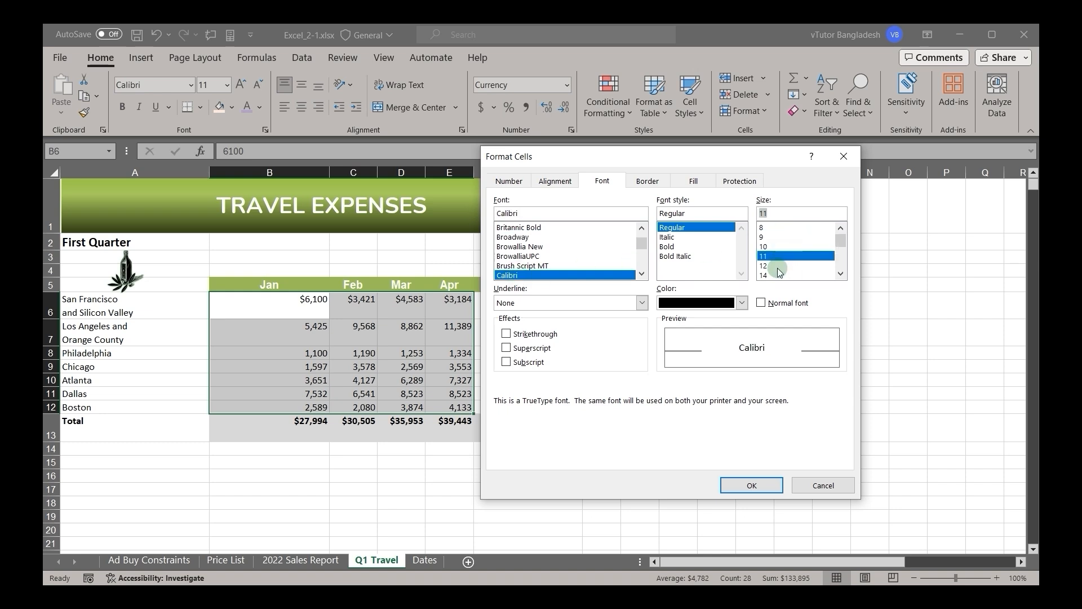
click(779, 268)
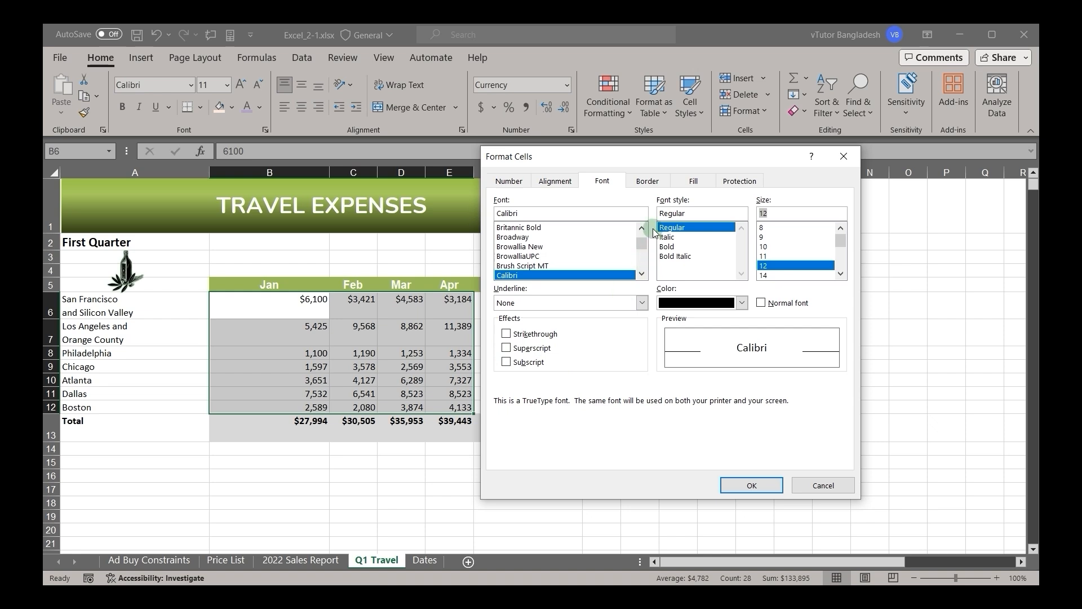
Step: Add thin outline and inside borders in the automatic color to the selected cells in Format Cells
click(644, 183)
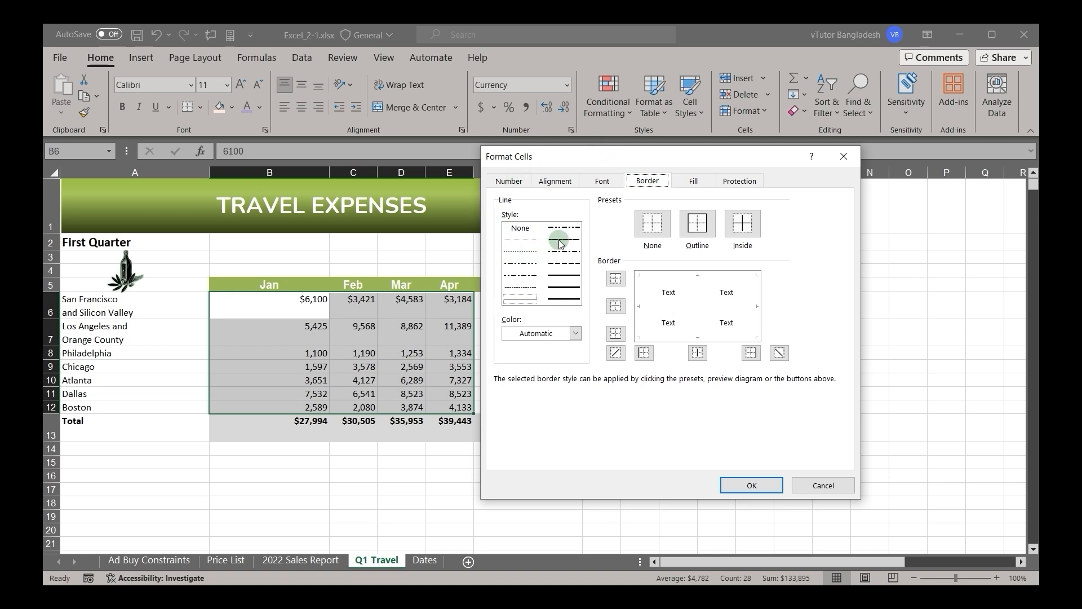
click(530, 300)
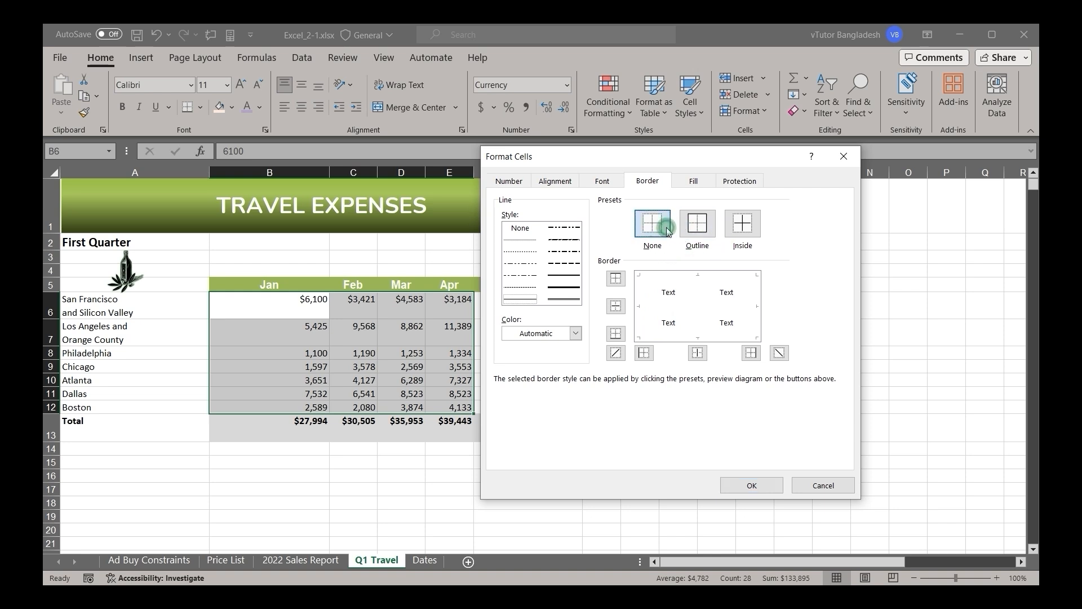
click(696, 232)
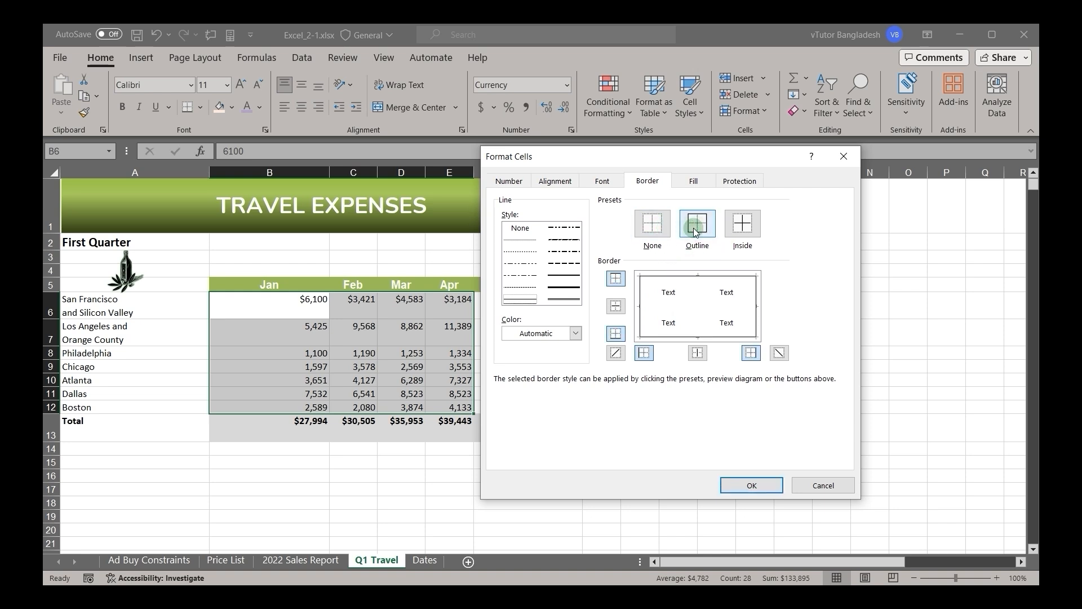
click(755, 232)
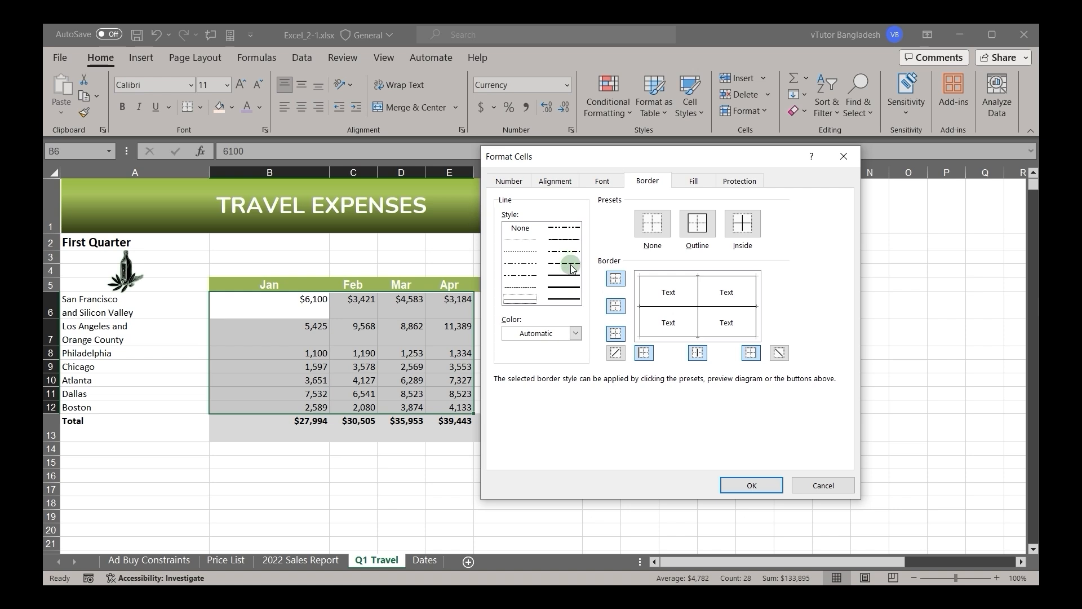
Step: Give B6:E12 a double-line outline and thin dark purple inside borders, and apply the cell formatting
click(562, 299)
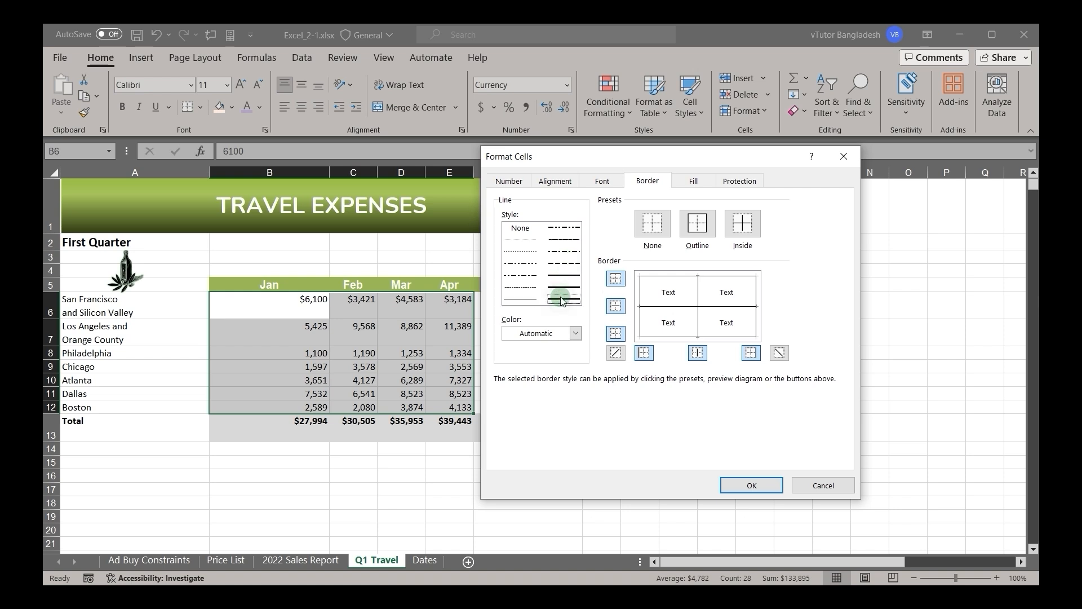
click(685, 228)
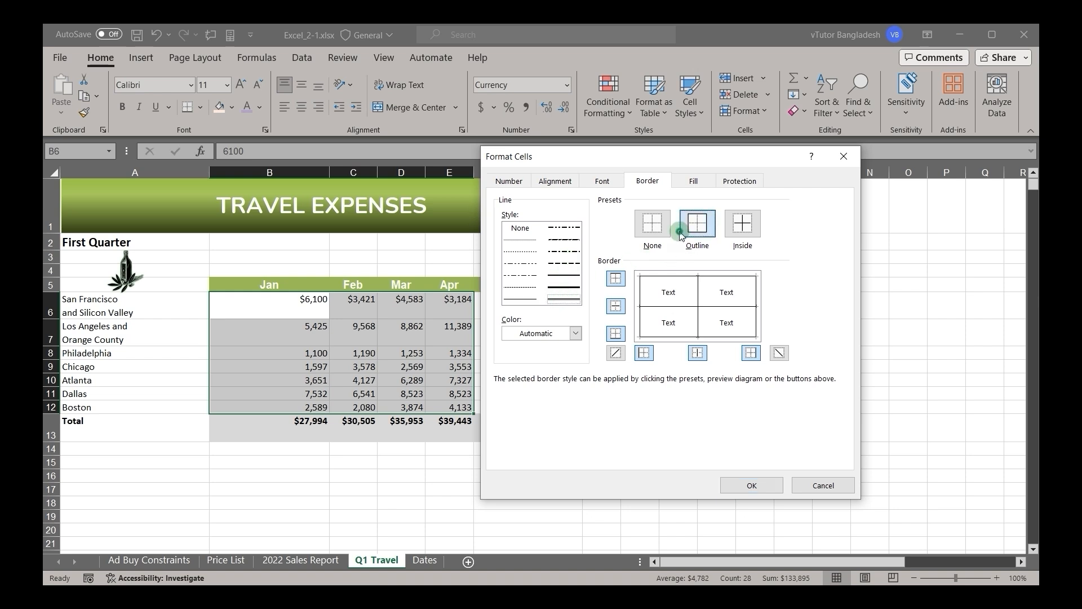
click(549, 289)
click(520, 299)
click(574, 335)
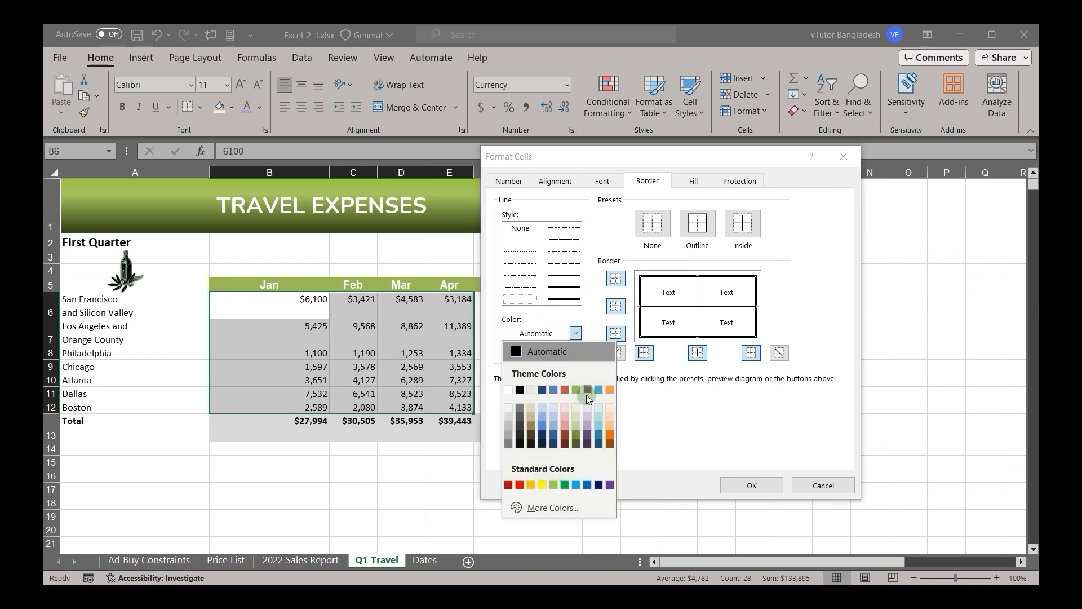
click(589, 435)
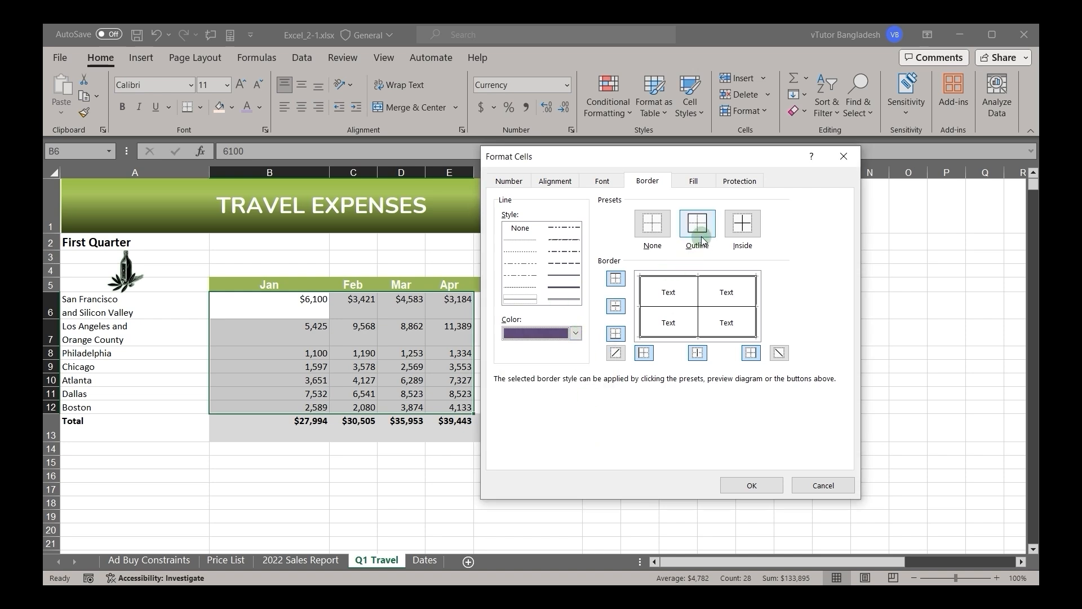
click(740, 232)
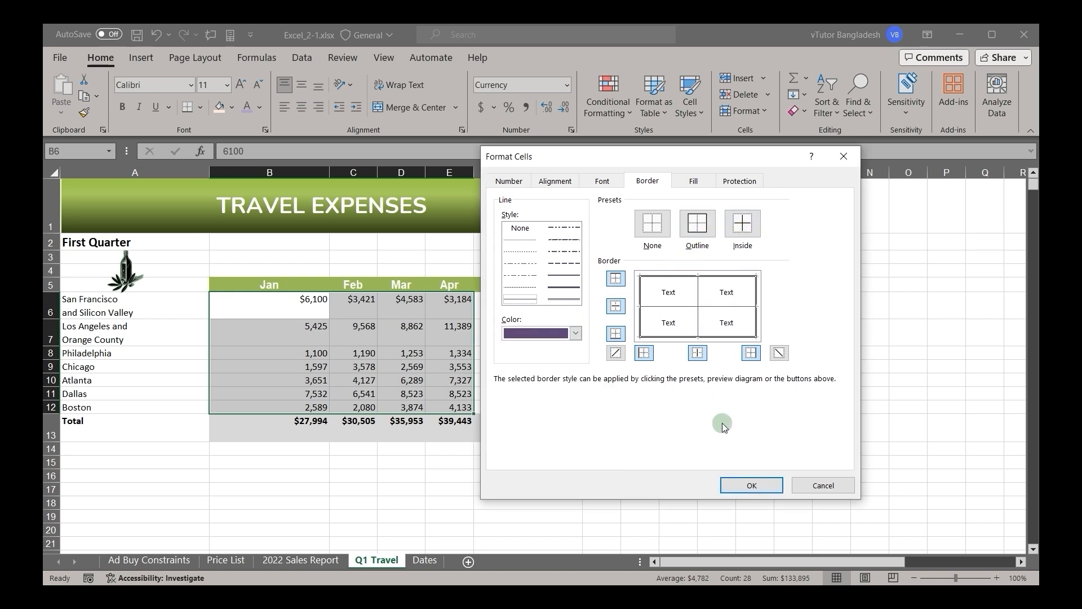
click(751, 485)
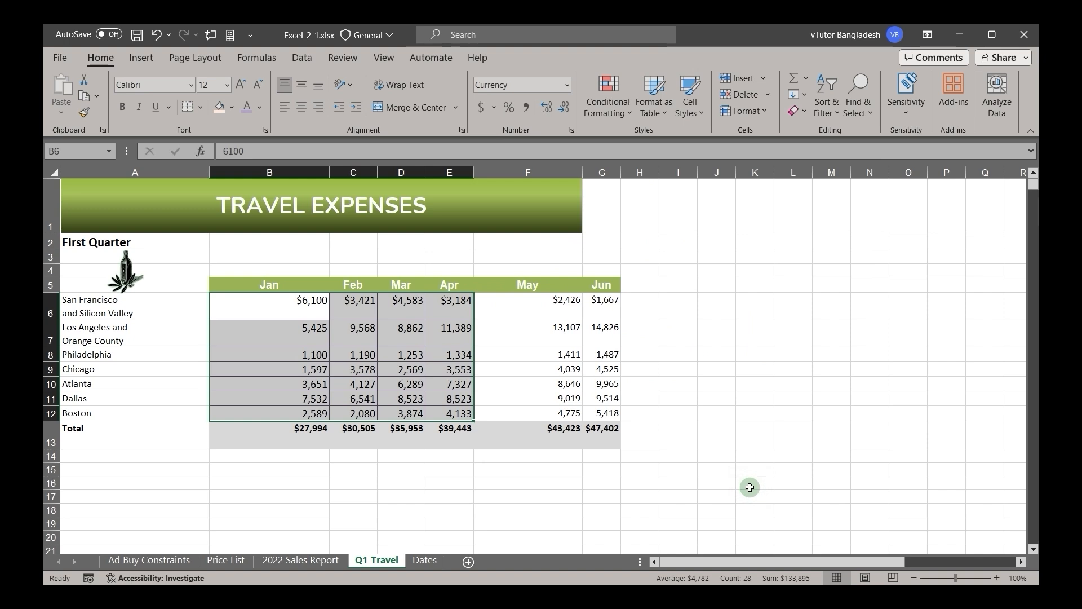
click(671, 453)
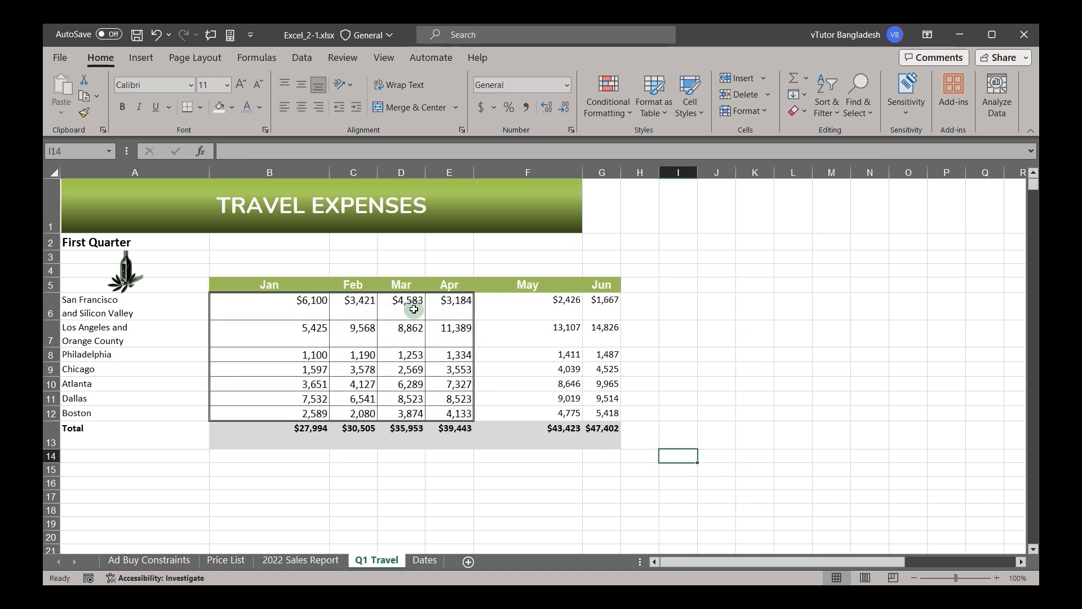
Step: Select B6:G12 and set hairline upward diagonal borders for the range in Format Cells
ctrl+scroll(356, 368, up, 7)
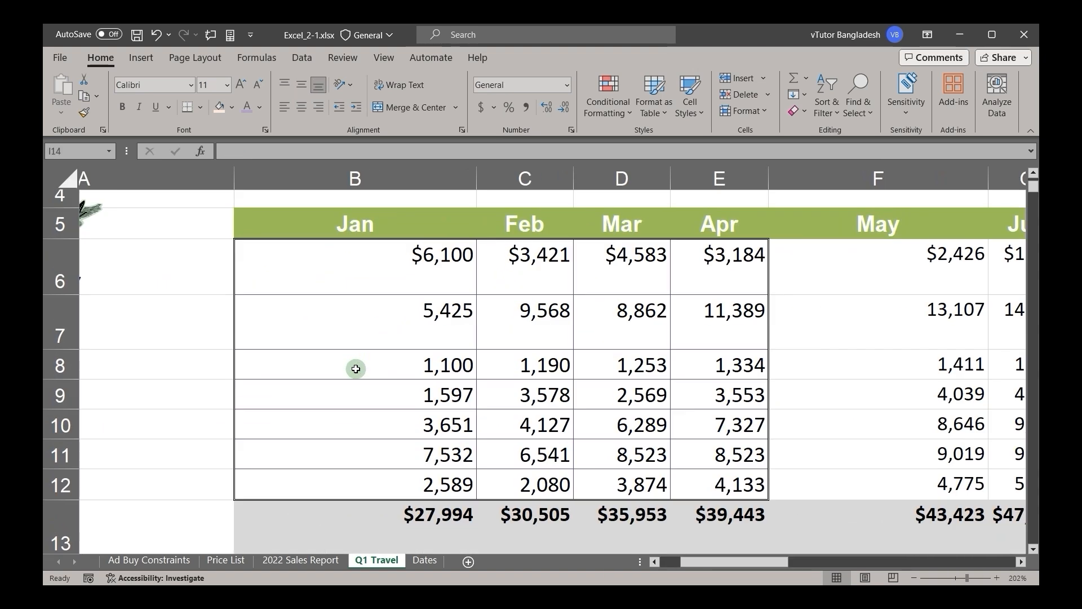
ctrl+scroll(356, 369, down, 7)
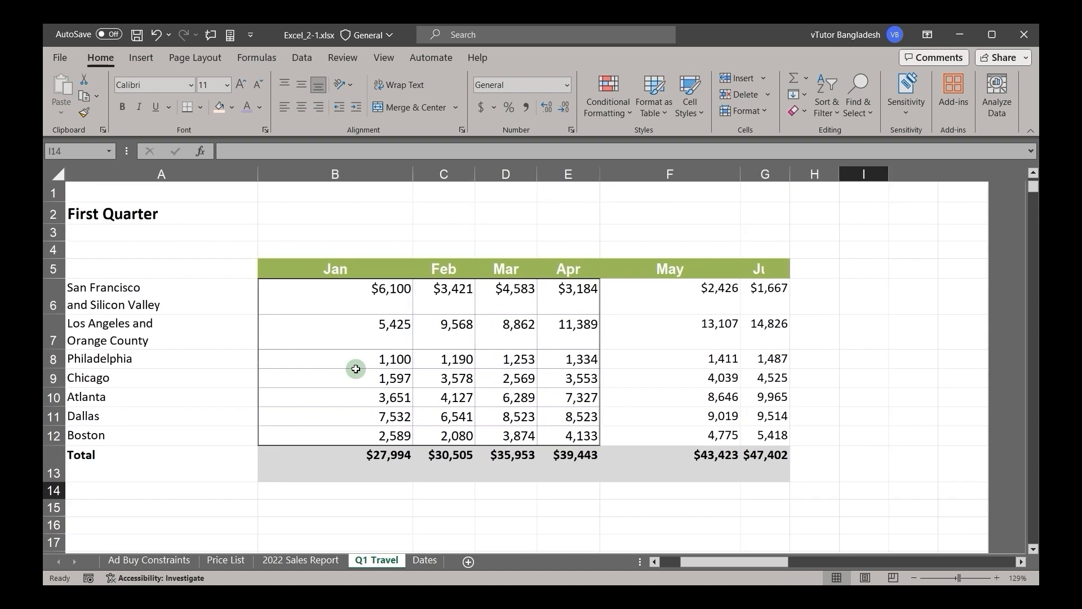
ctrl+scroll(381, 374, up, 2)
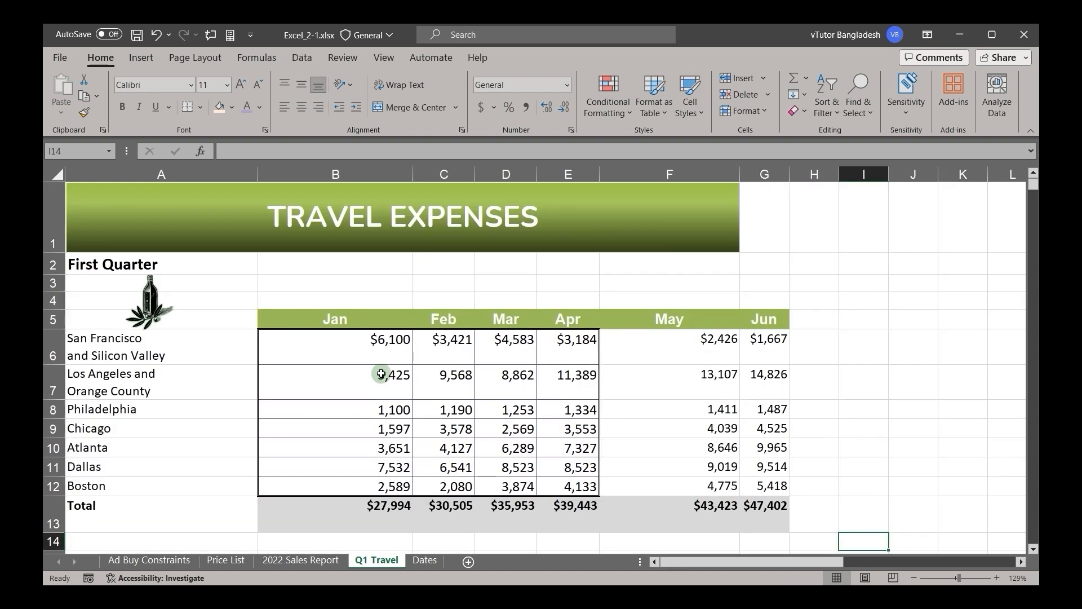
click(314, 346)
drag(313, 345, 749, 483)
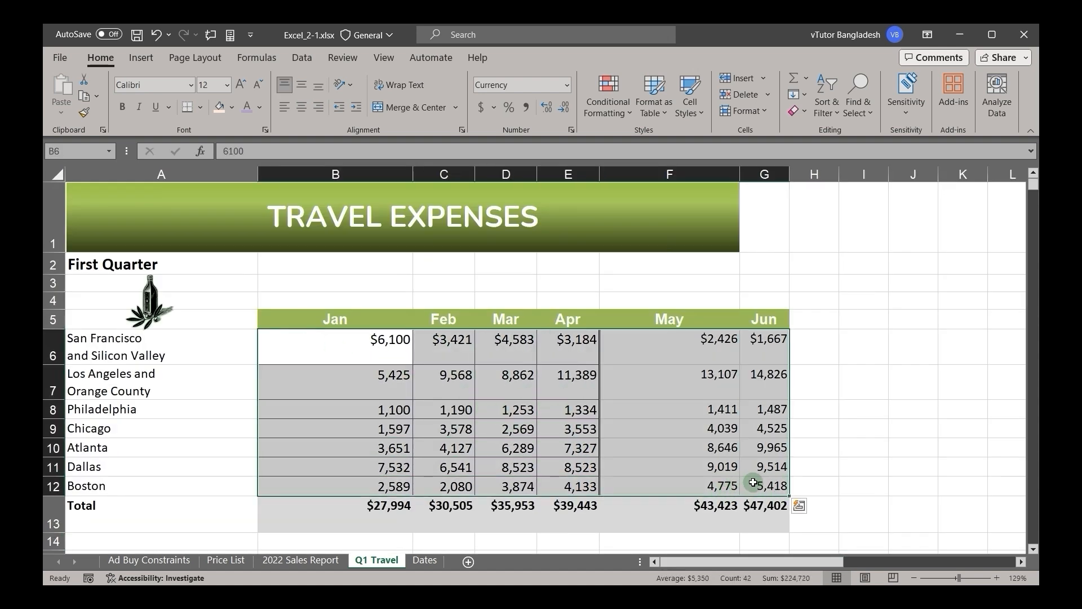
click(571, 130)
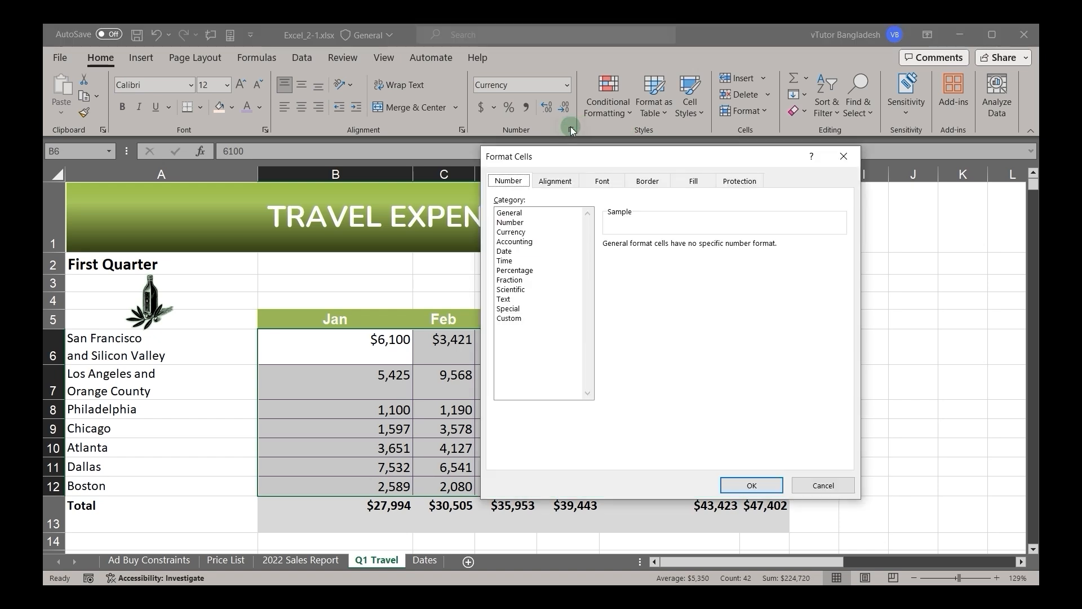
click(664, 182)
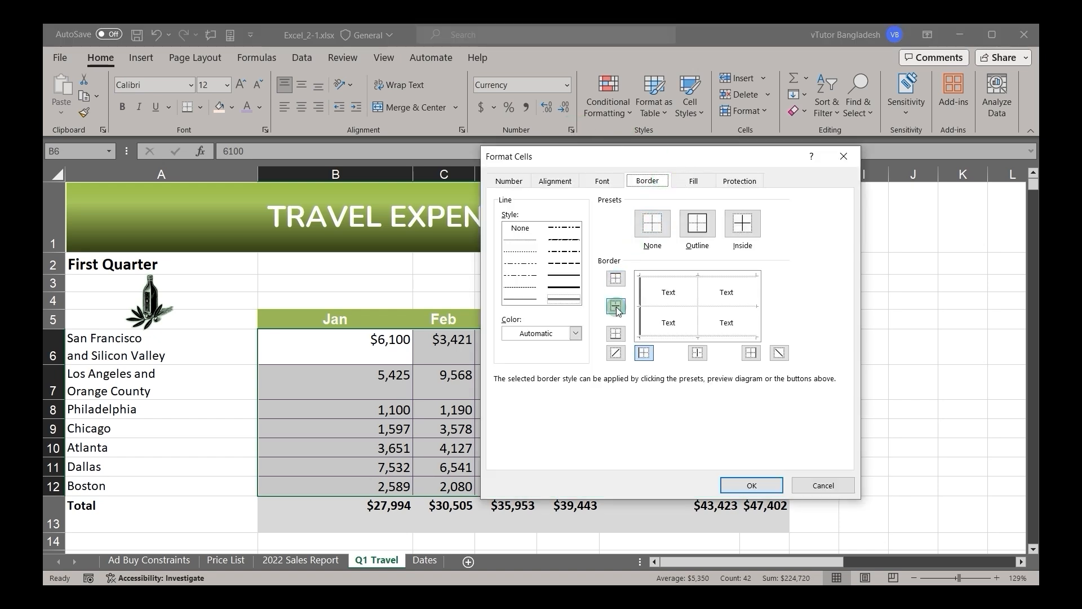
click(616, 353)
click(616, 354)
click(519, 243)
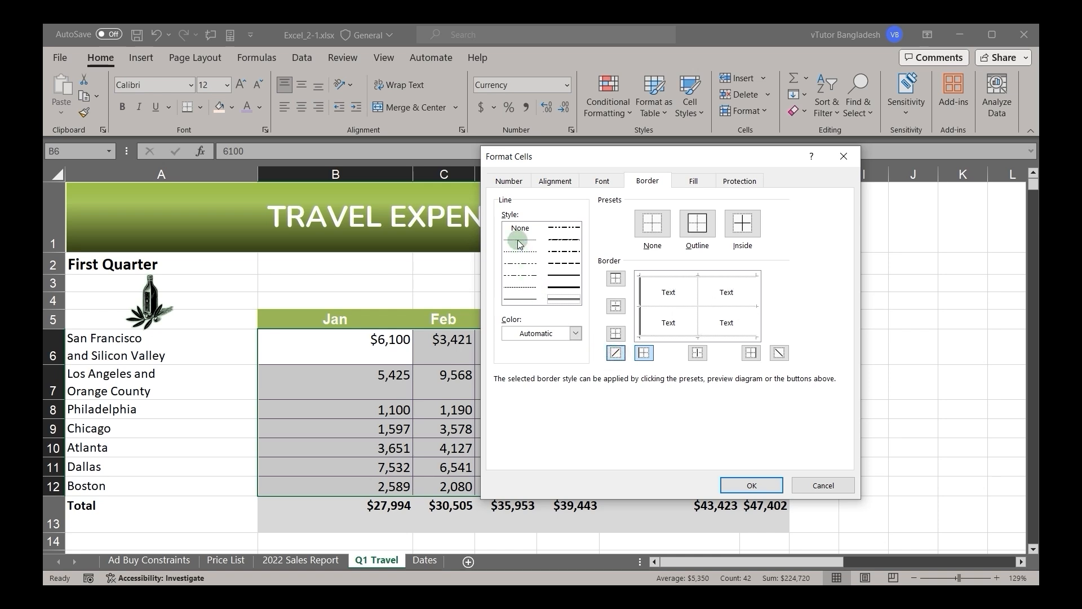
click(616, 354)
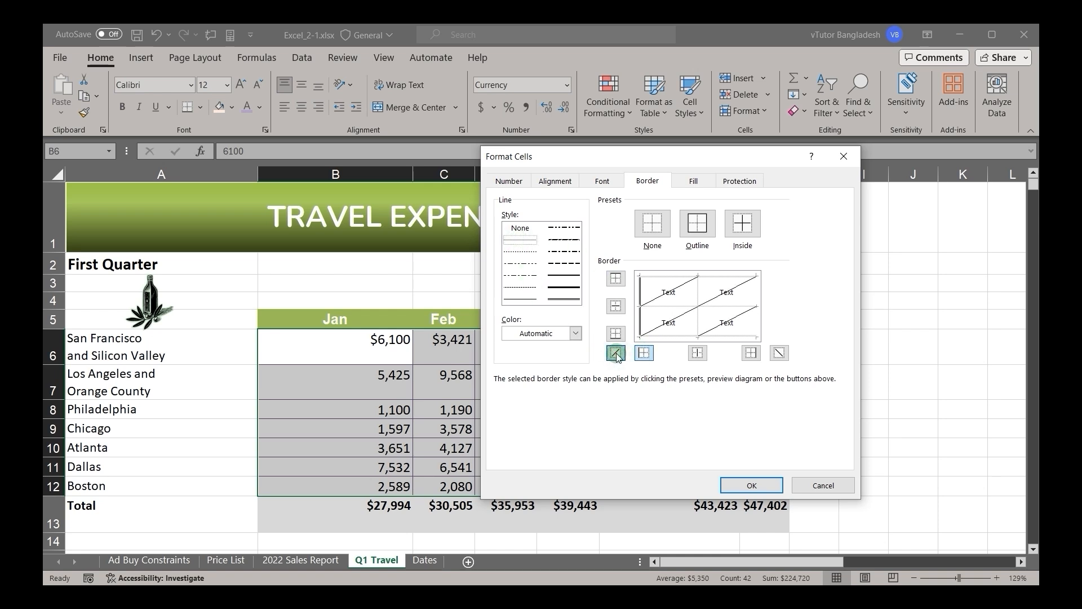
Step: Recolor the upward diagonal borders of B6:G12 gray, apply them, and undo the border change
click(536, 302)
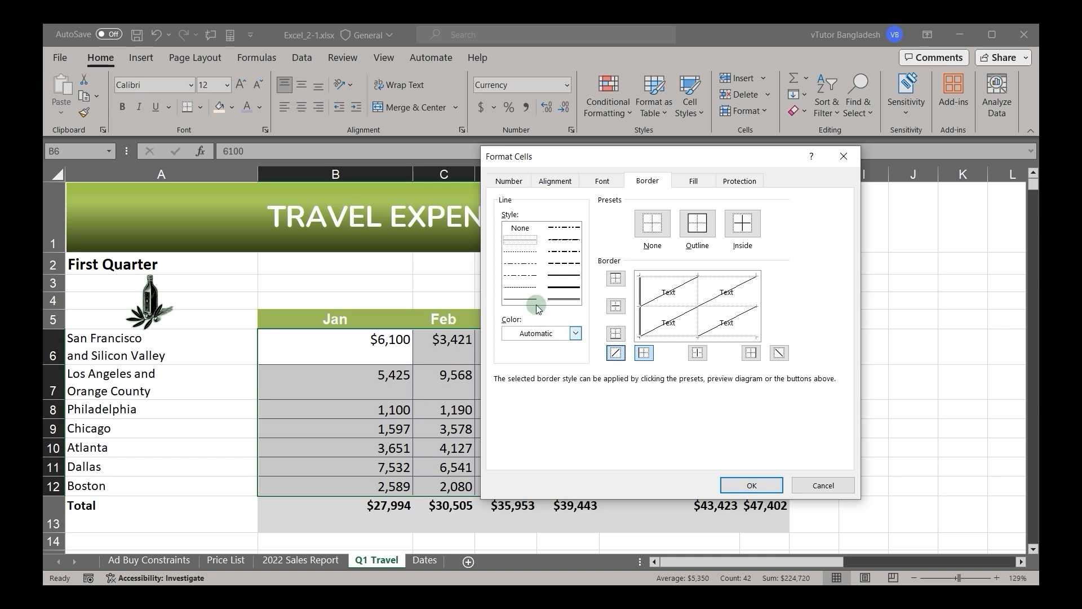
click(556, 333)
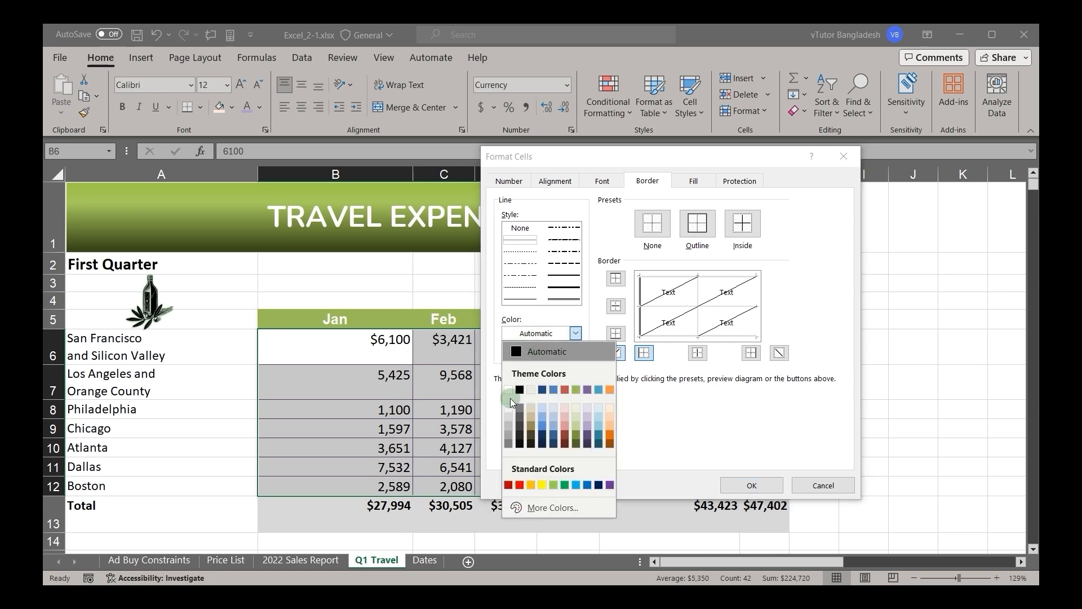
click(510, 425)
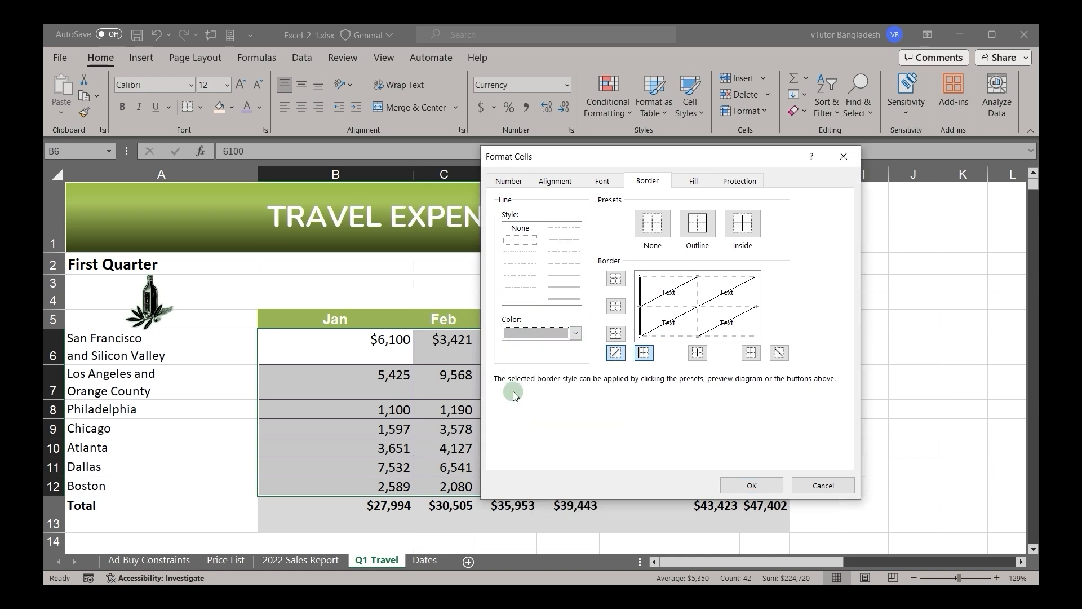
click(613, 353)
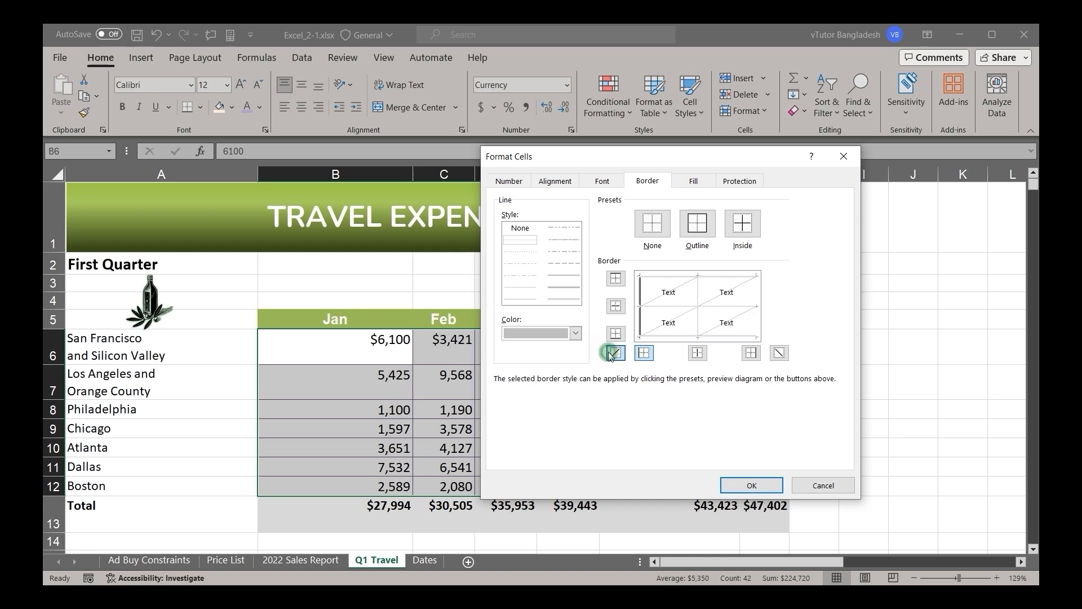
click(751, 485)
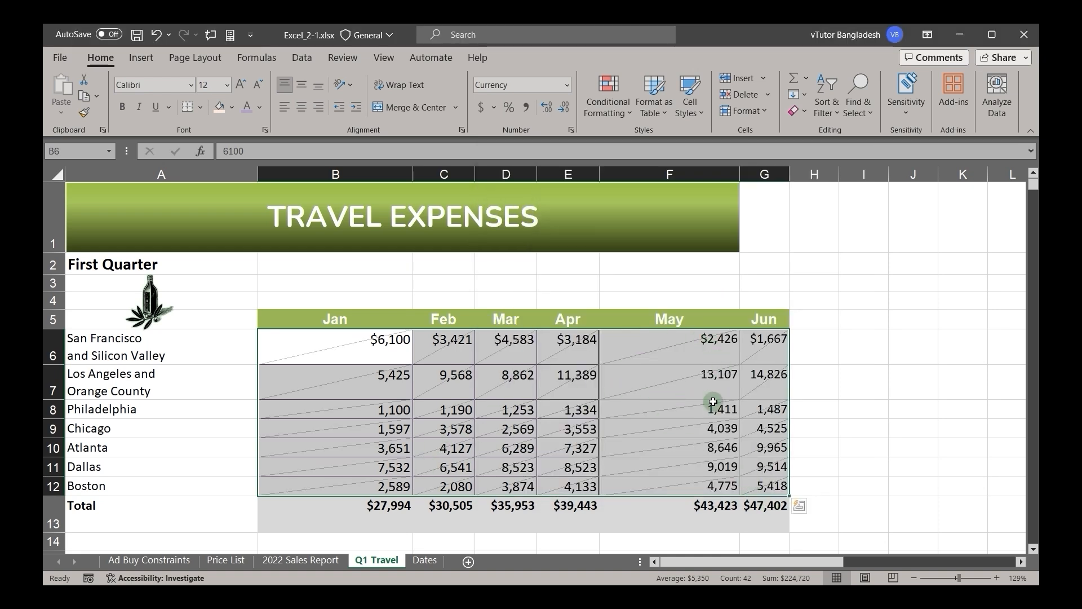
click(824, 384)
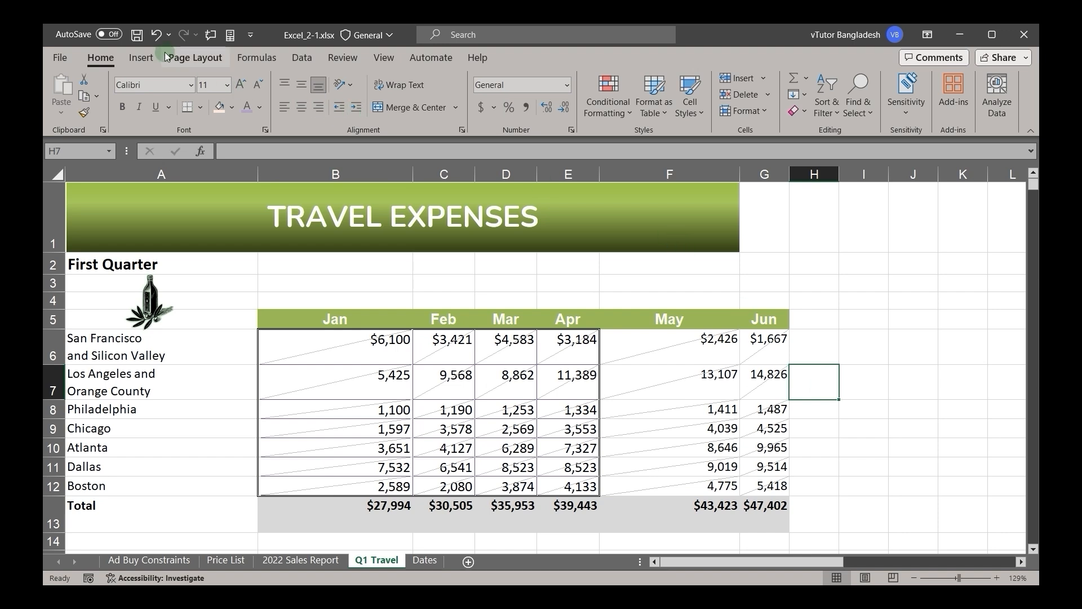
click(156, 36)
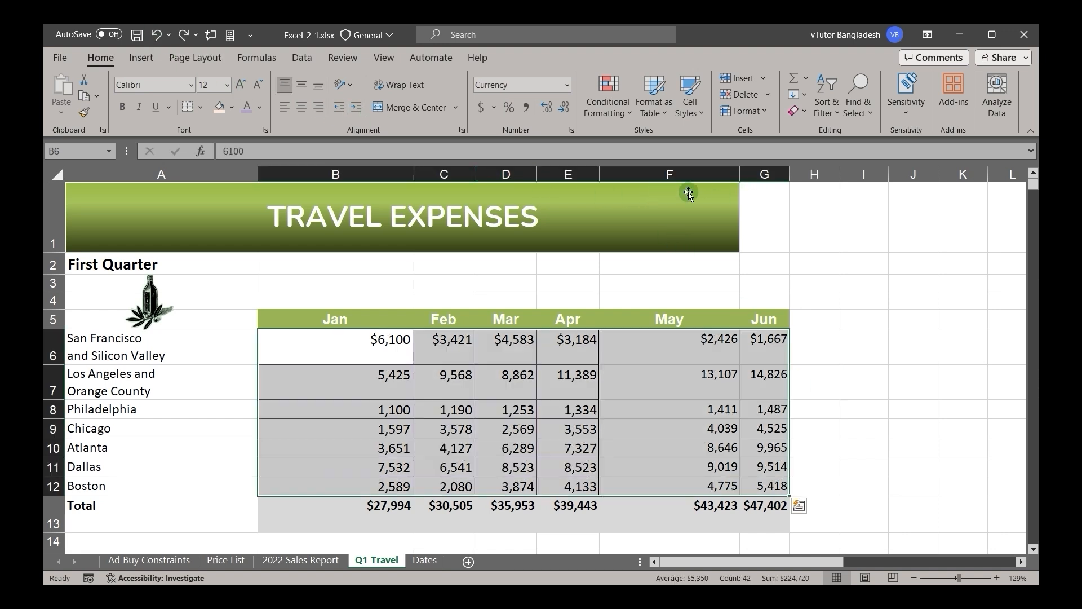
Step: Set the background fill color of B6:G12 to the lightest purple theme shade in Format Cells
click(570, 131)
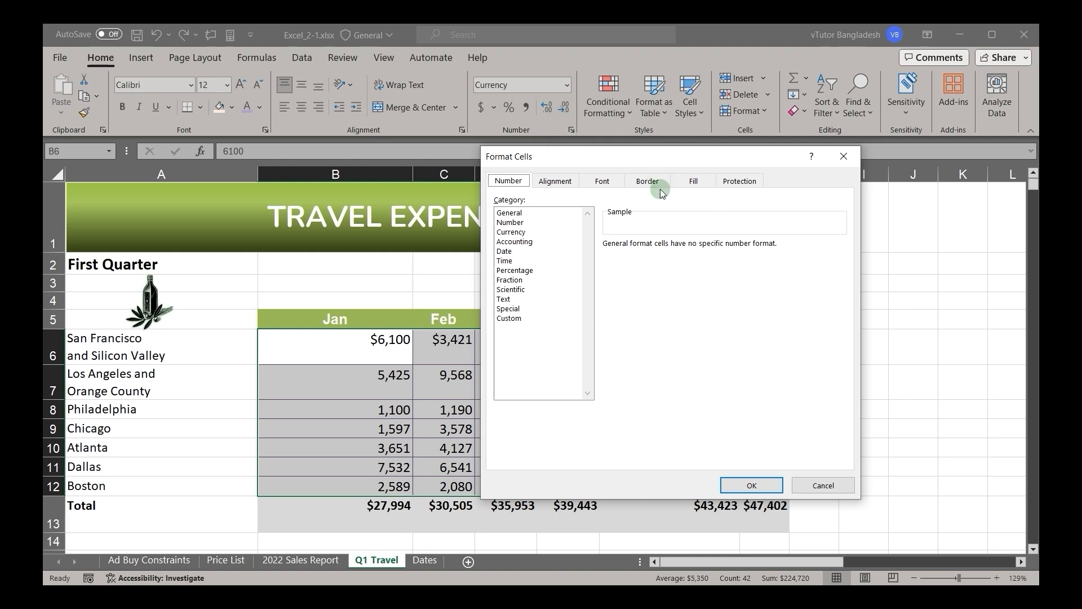
click(602, 182)
click(648, 181)
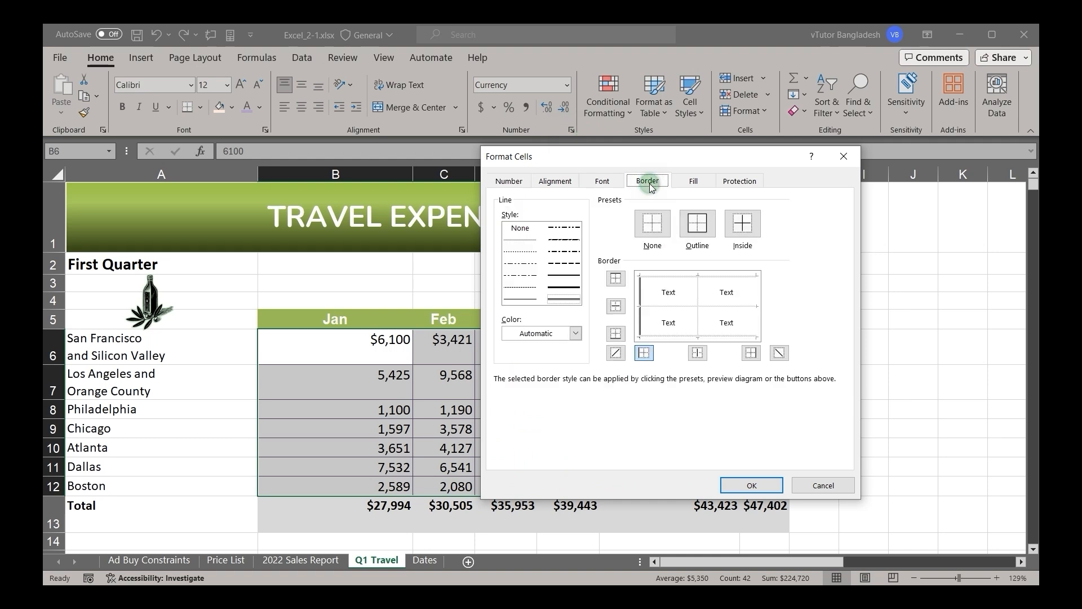
click(694, 181)
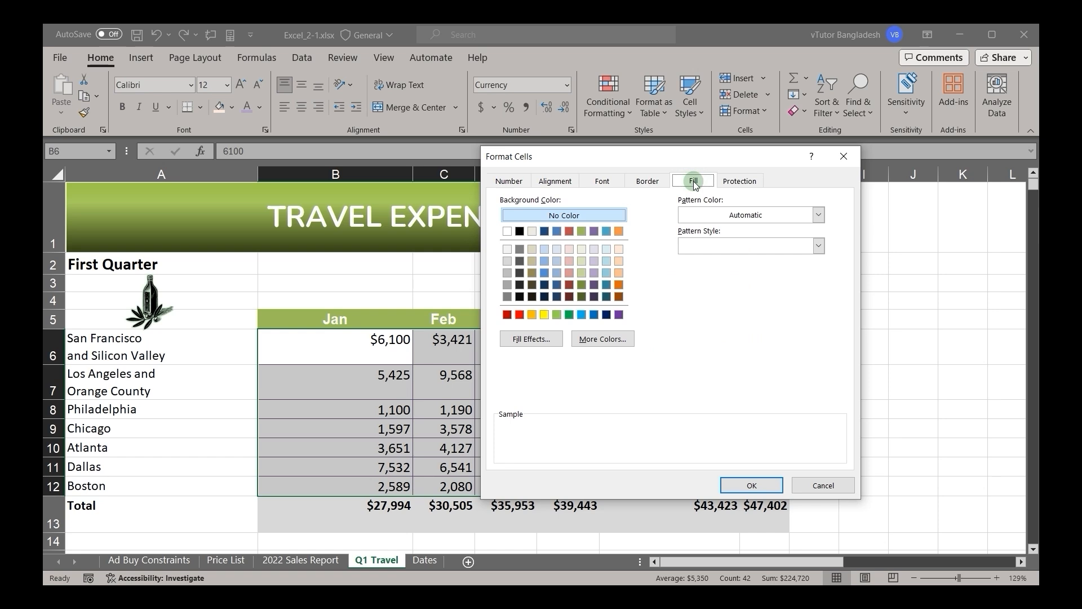
click(620, 253)
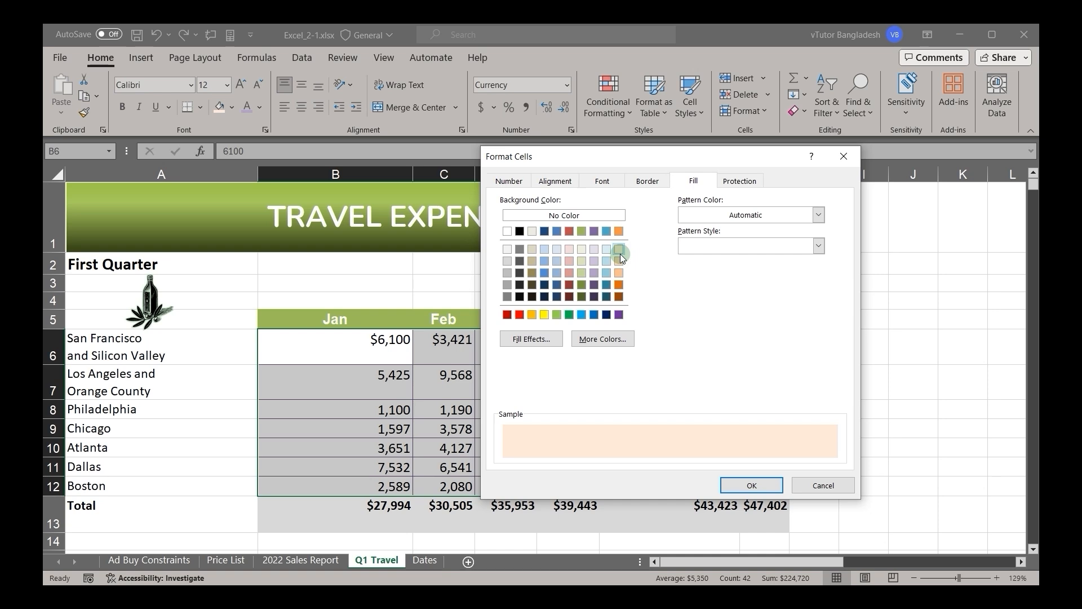
click(595, 251)
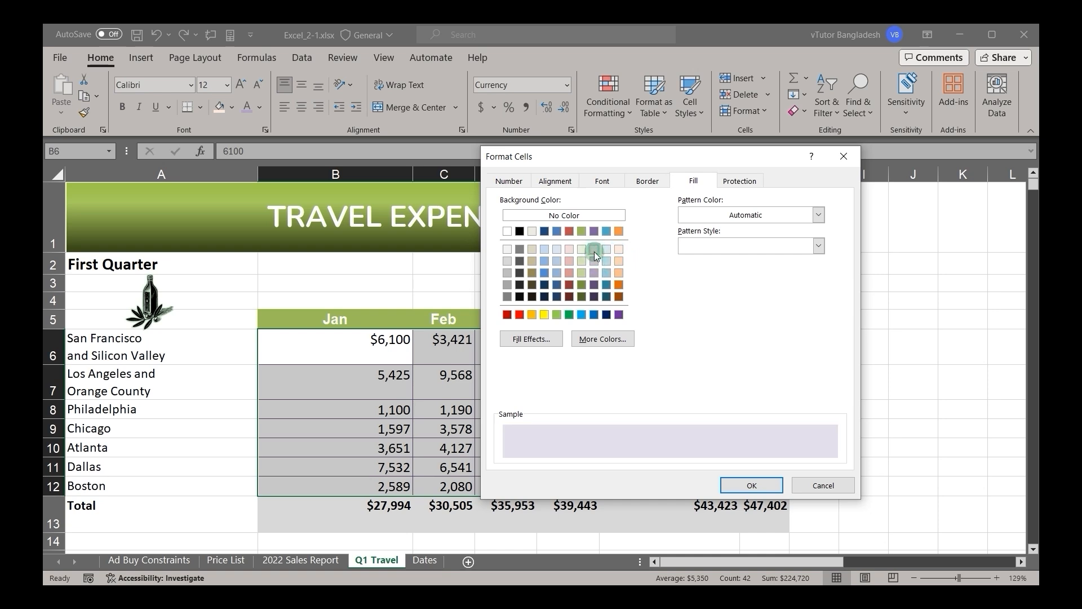
Step: Choose the 12.5% Gray pattern style for the fill of B6:G12
click(724, 217)
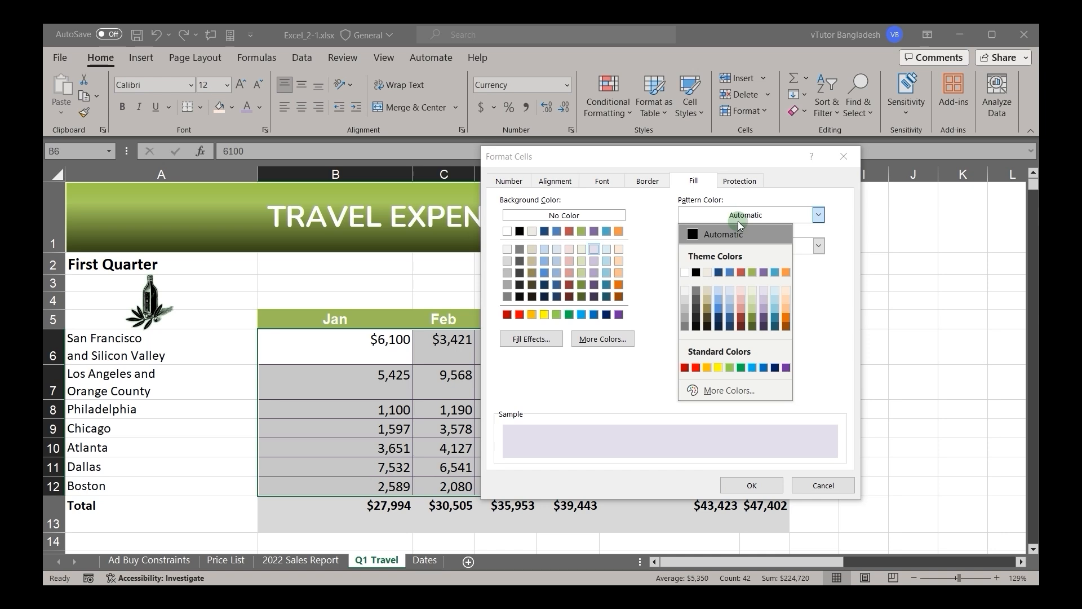
click(739, 221)
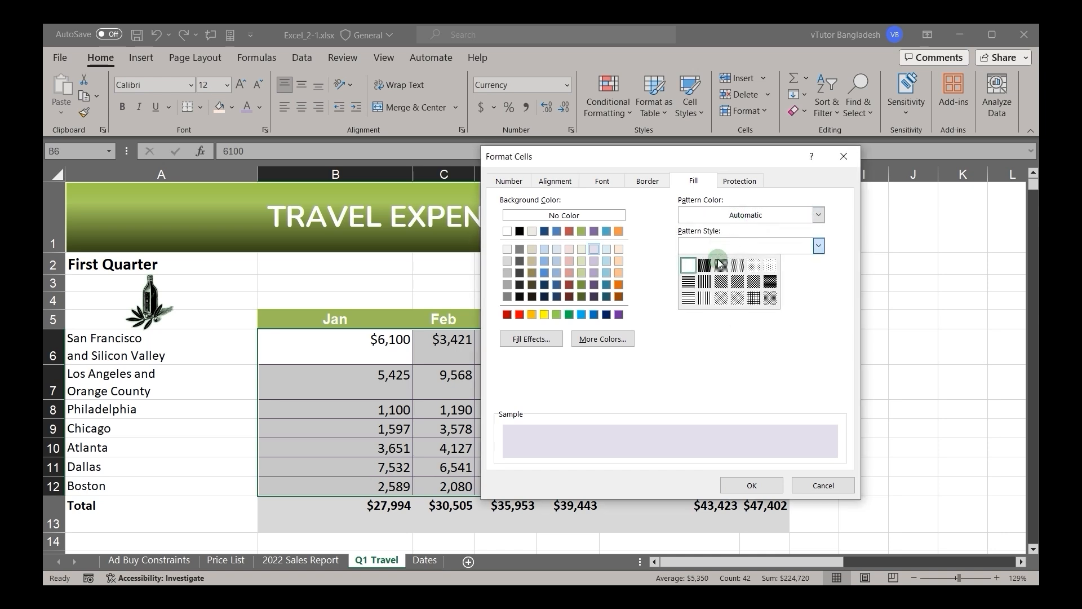
click(755, 265)
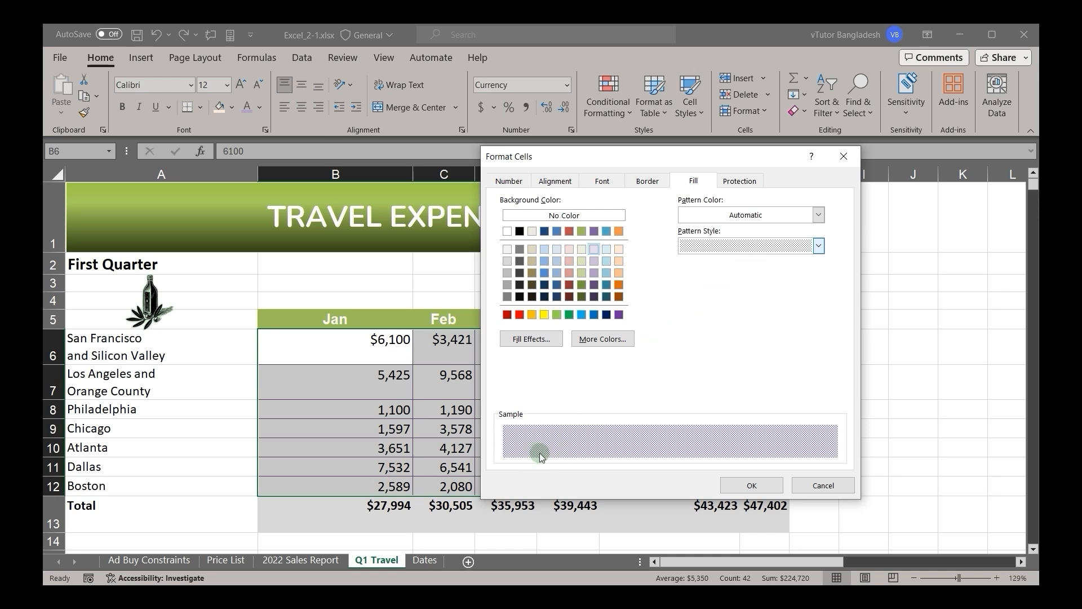
Step: Try white, red and light orange as the pattern color of the selected cells' fill
click(735, 213)
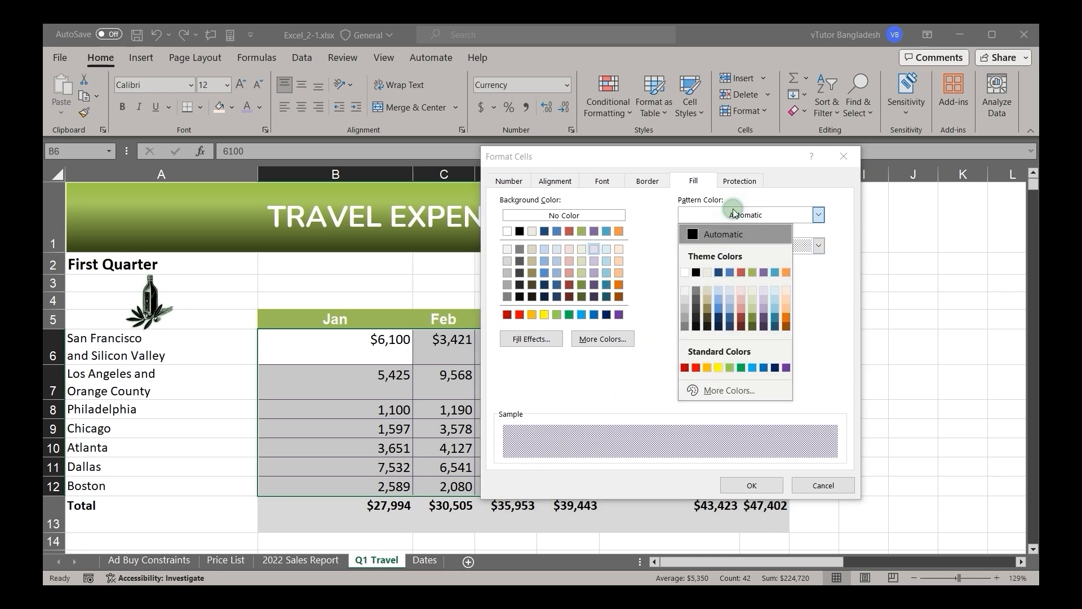
click(686, 273)
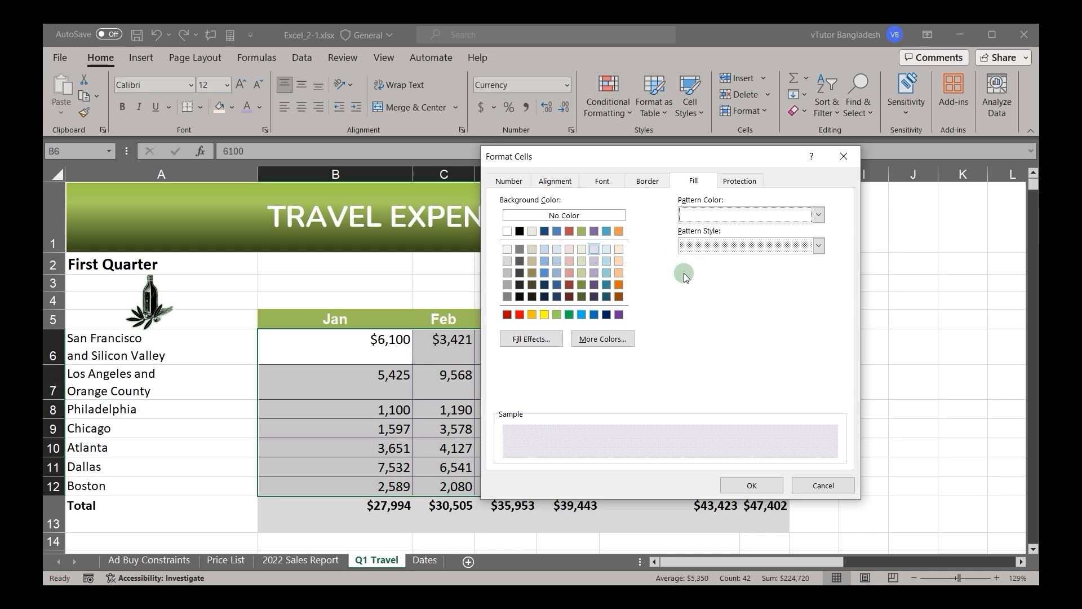
click(728, 217)
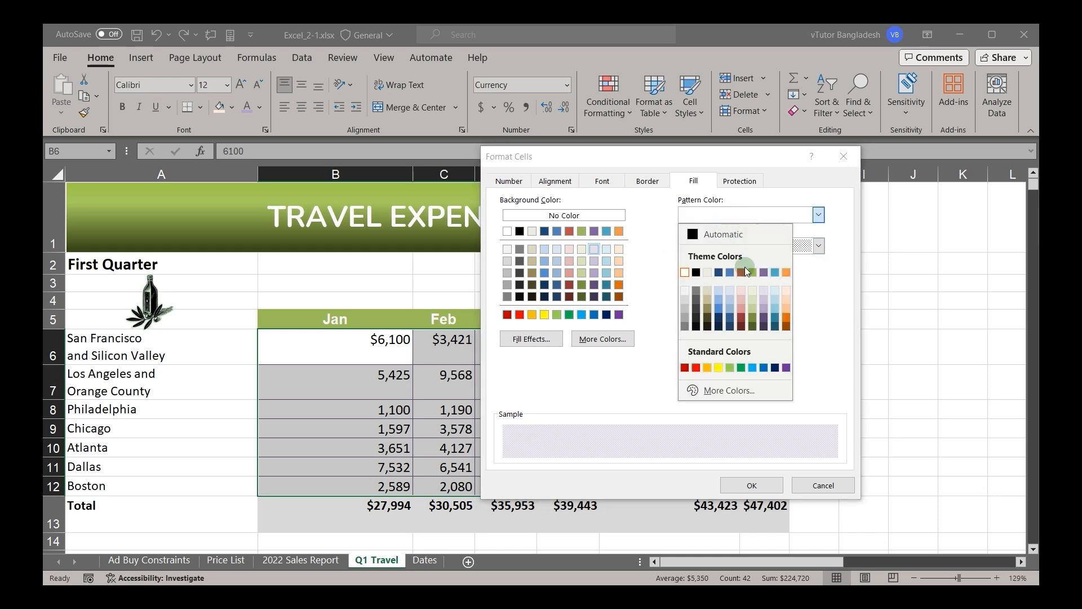
click(696, 369)
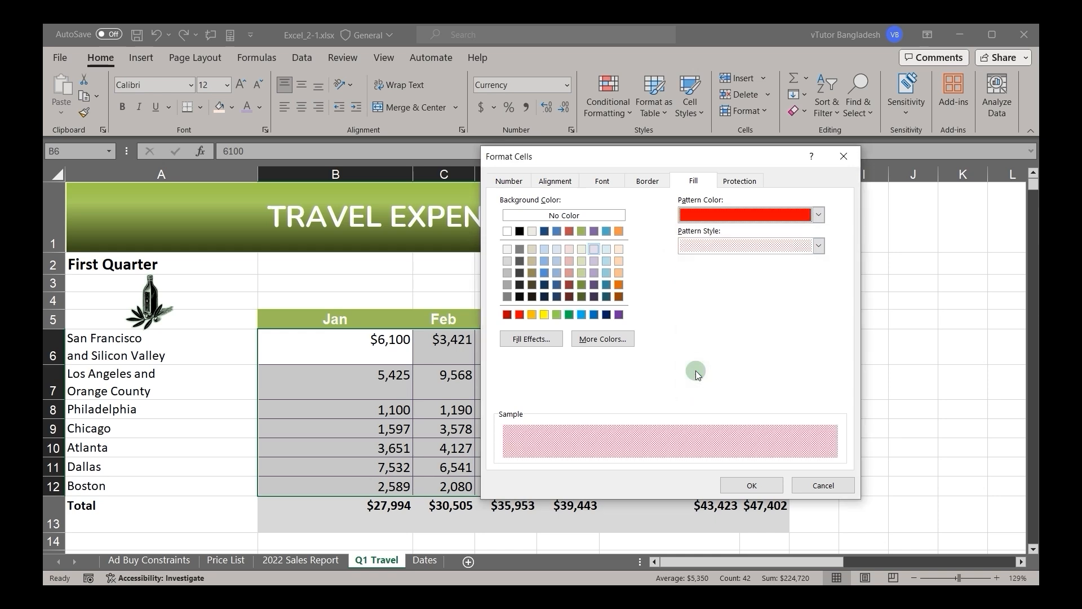
click(737, 244)
click(725, 210)
click(750, 217)
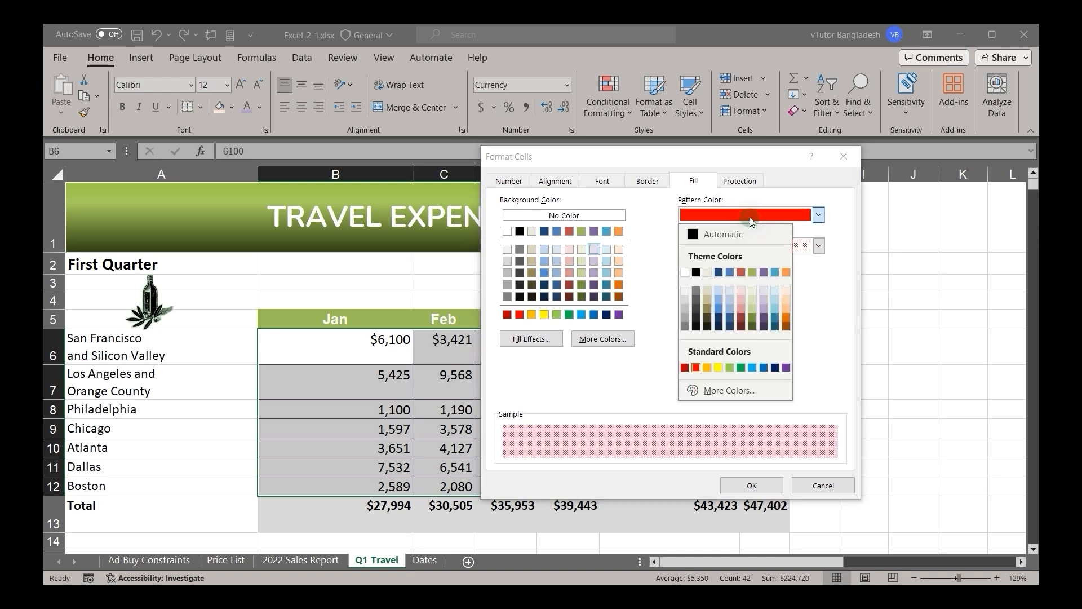
click(787, 296)
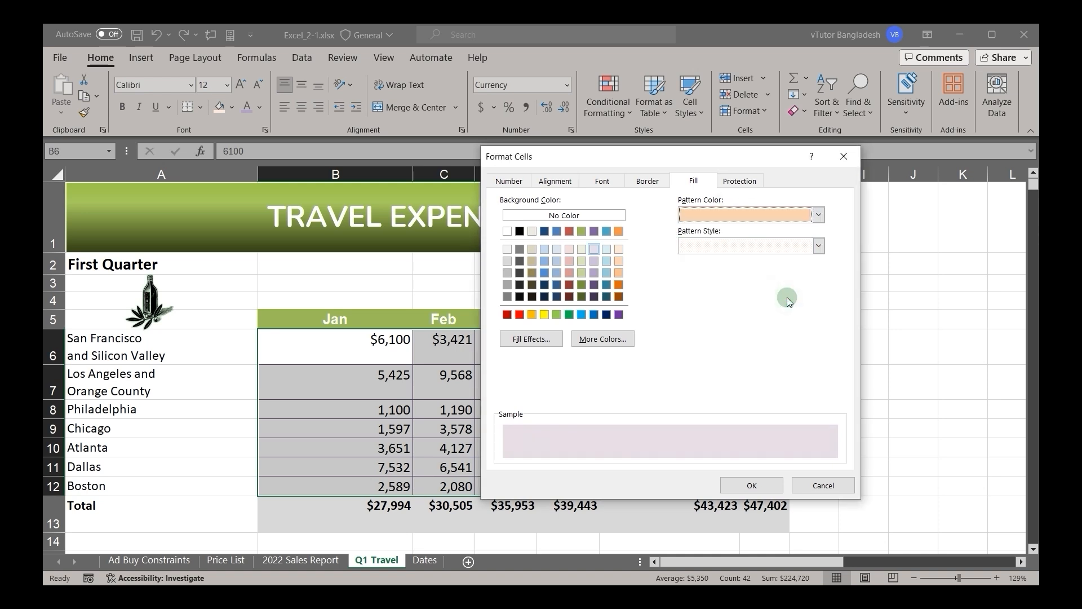
Step: Set the fill's pattern color to light aqua blue and apply the patterned fill to B6:G12
click(772, 210)
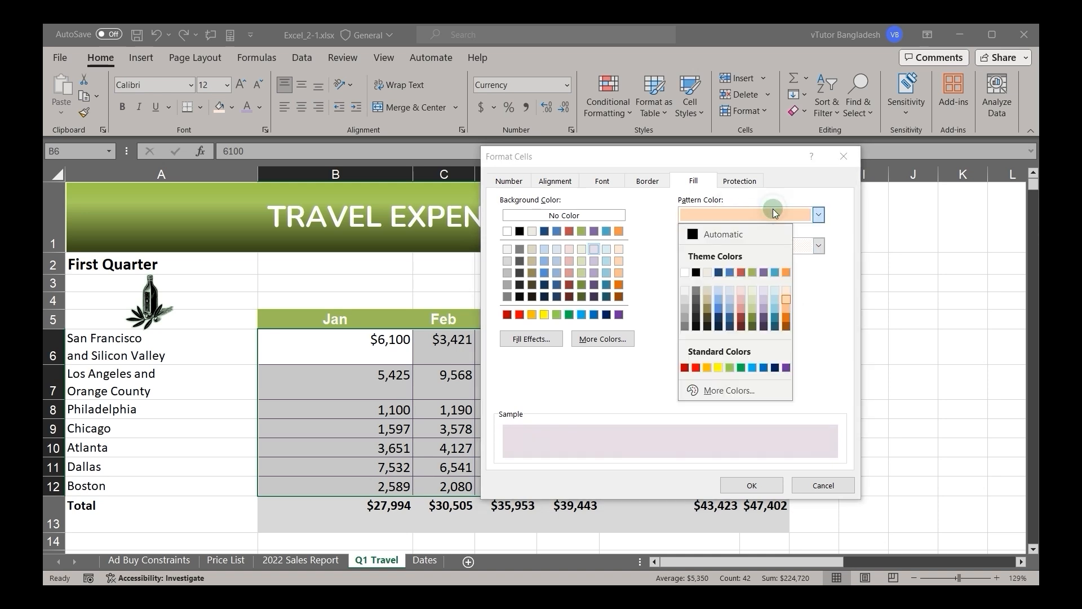
click(775, 313)
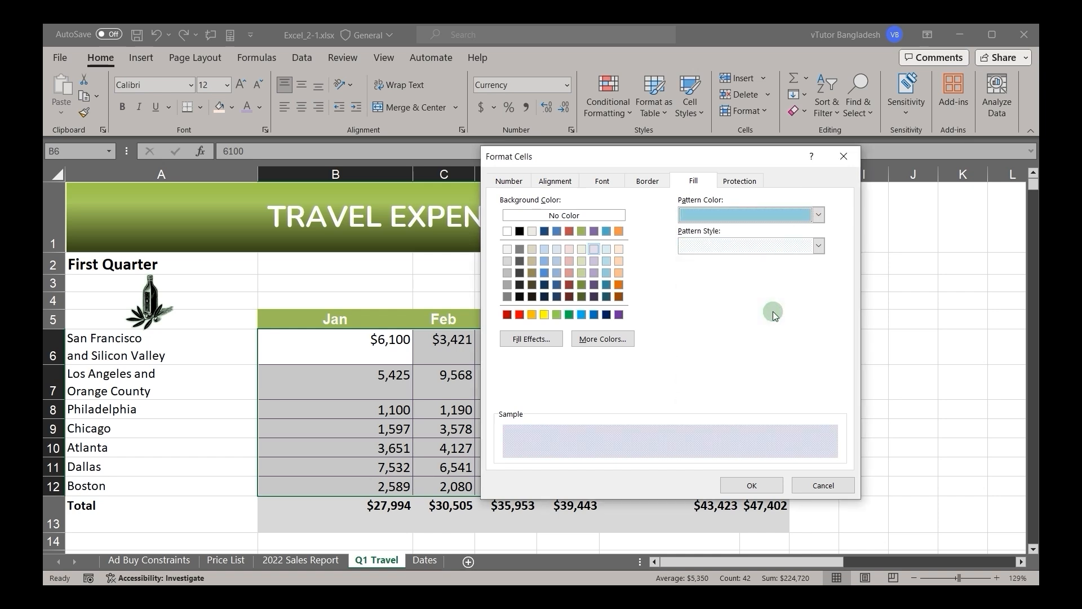
click(753, 485)
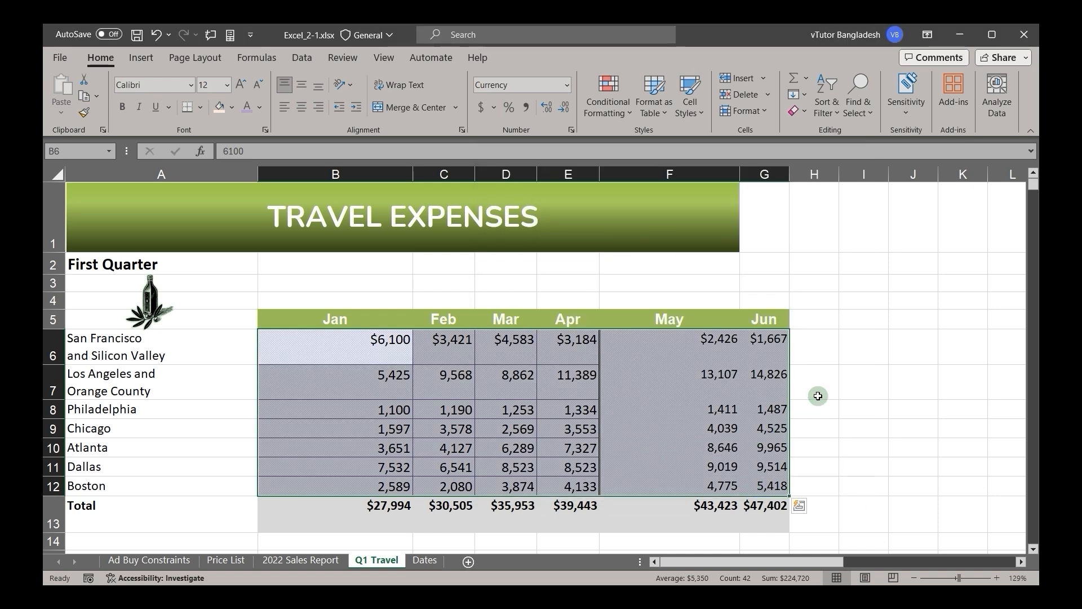
click(818, 396)
Step: Fill the totals in B13:E13 with a horizontal two-color gradient from white to blue using Fill Effects
ctrl+scroll(620, 383, up, 8)
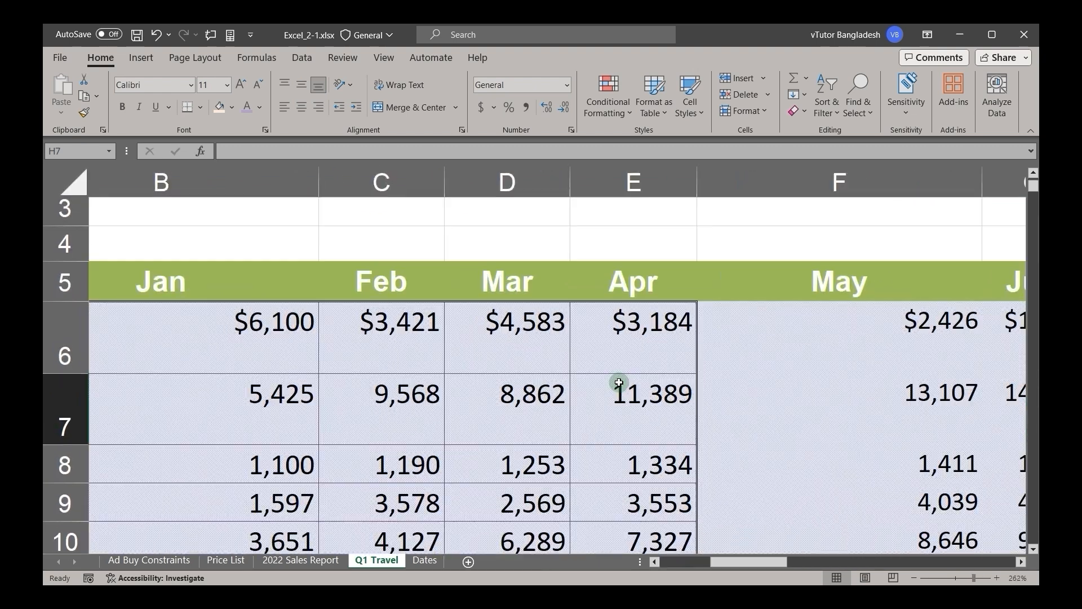
ctrl+scroll(620, 381, up, 8)
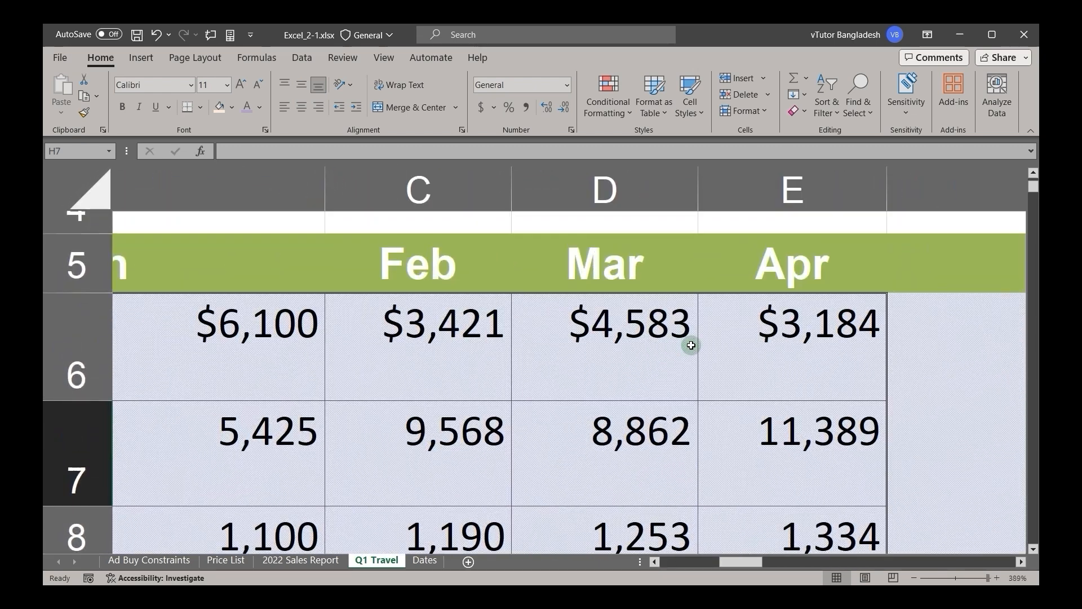
ctrl+scroll(574, 380, down, 8)
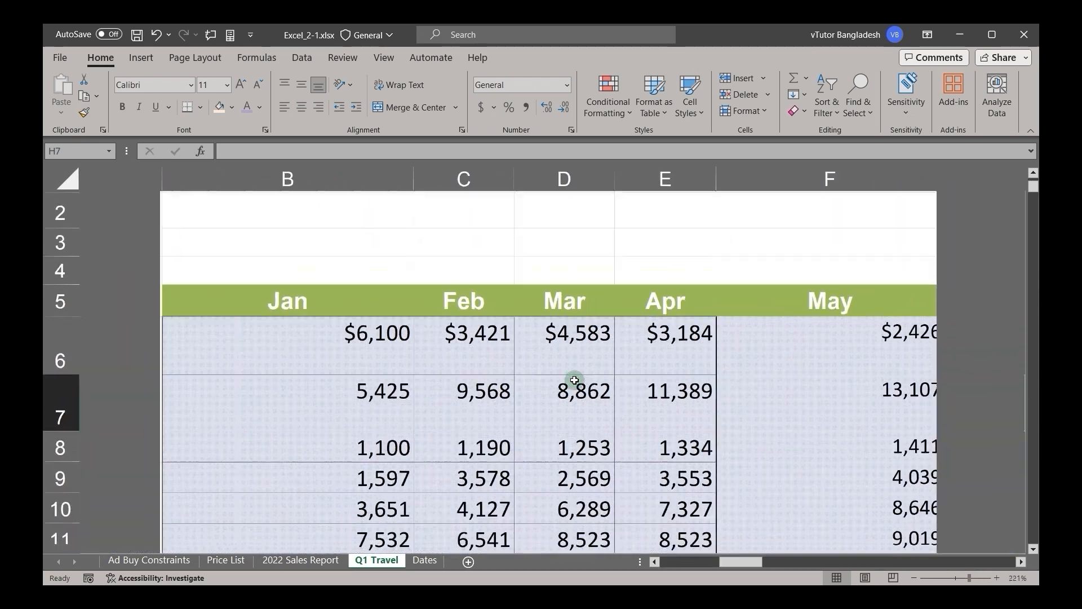
scroll(575, 380, down, 2)
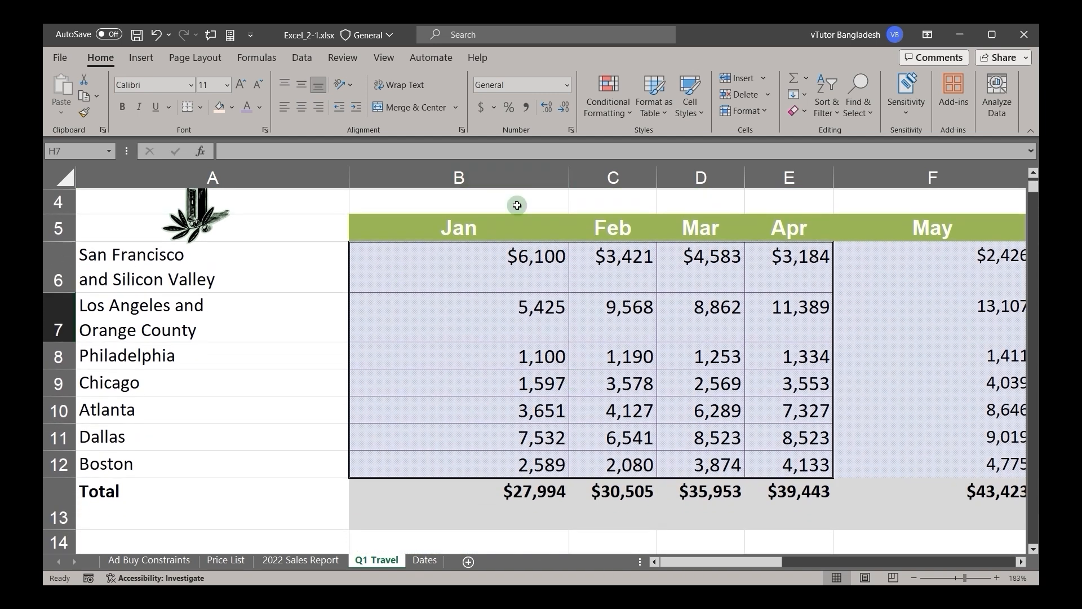
drag(435, 498, 749, 253)
scroll(747, 255, up, 3)
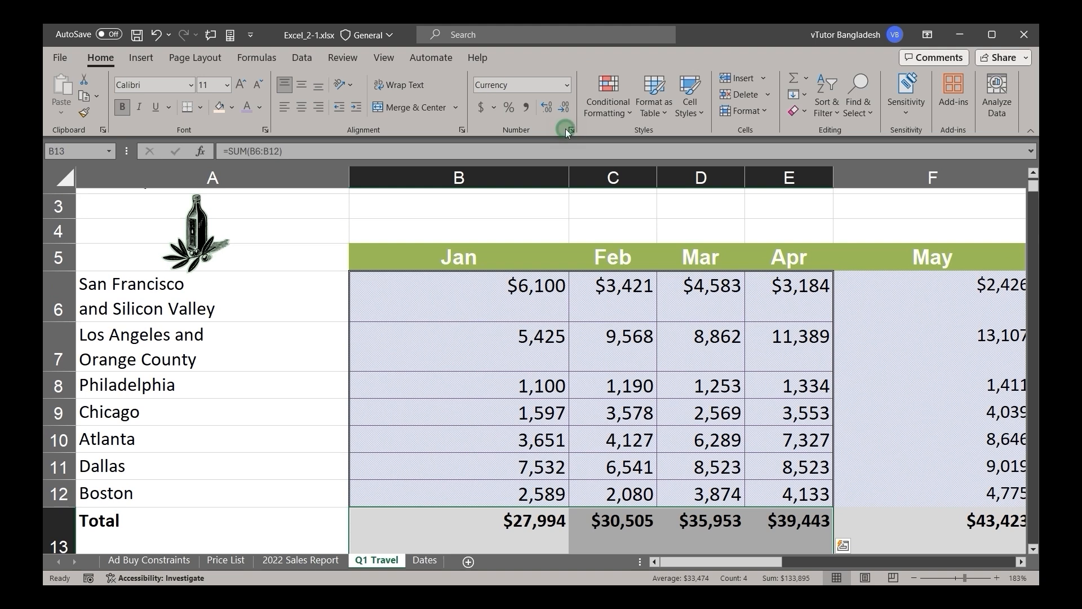
click(571, 129)
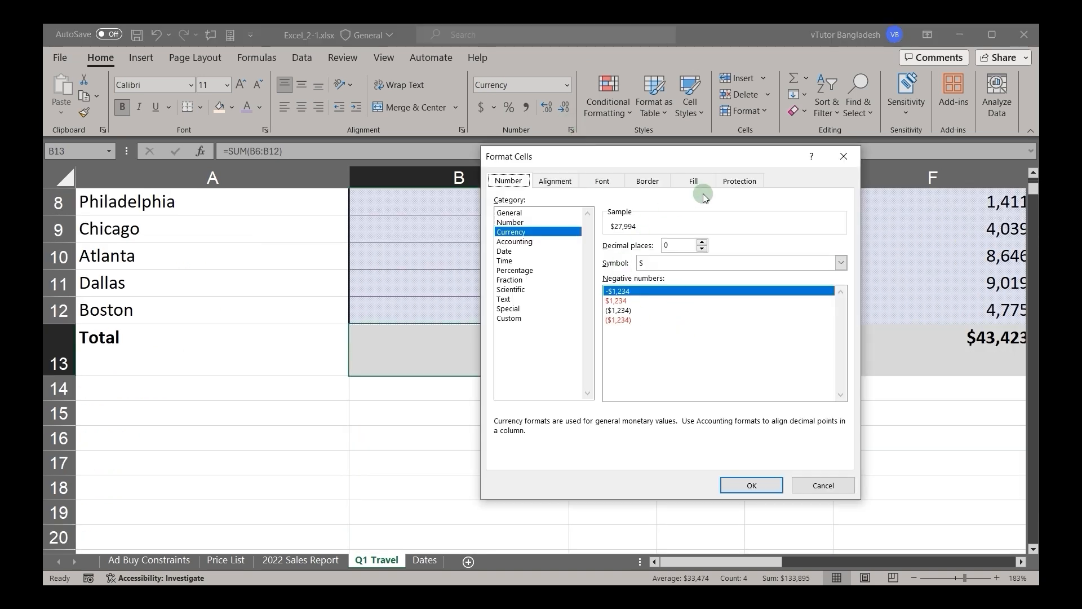
click(679, 181)
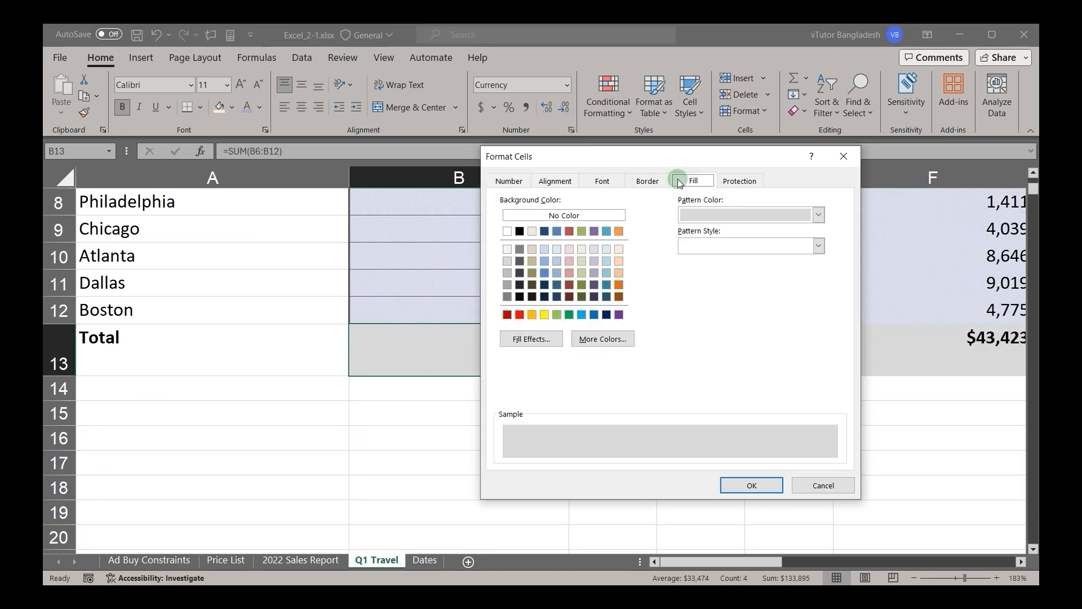
click(543, 339)
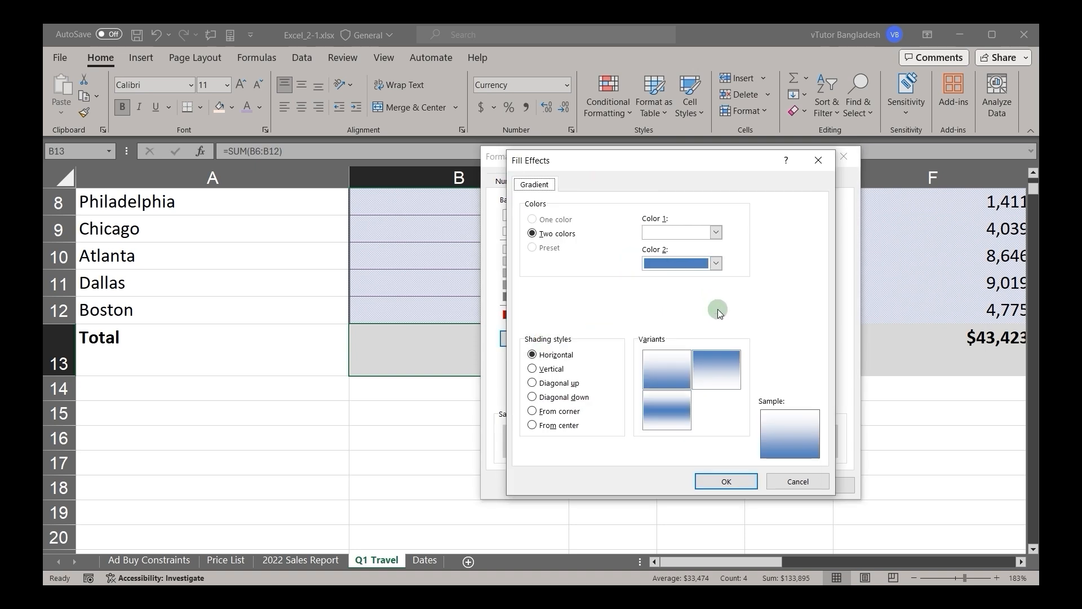
click(679, 369)
click(722, 482)
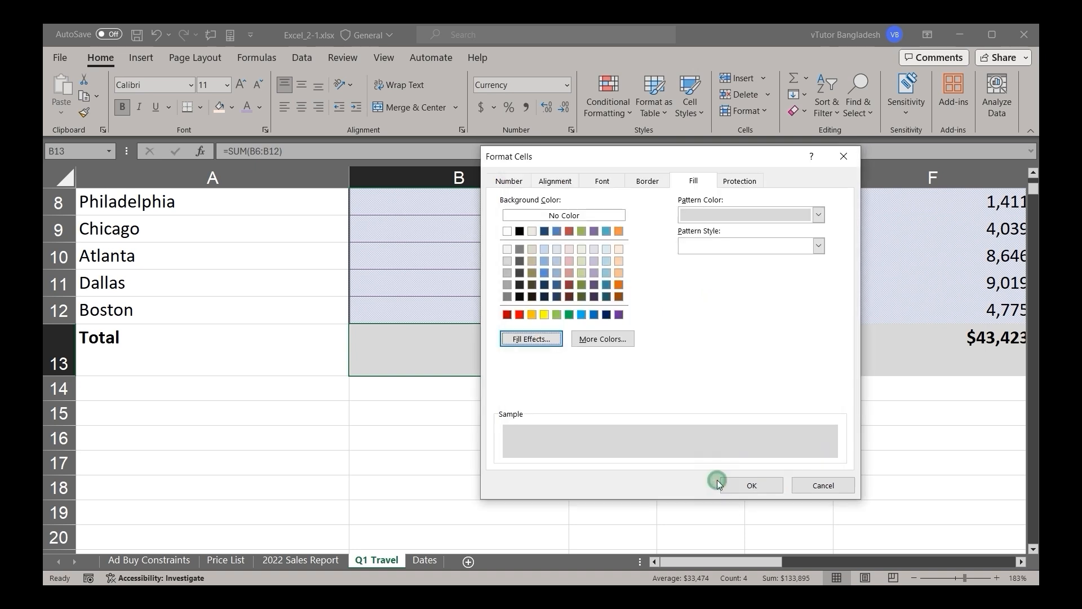
click(754, 483)
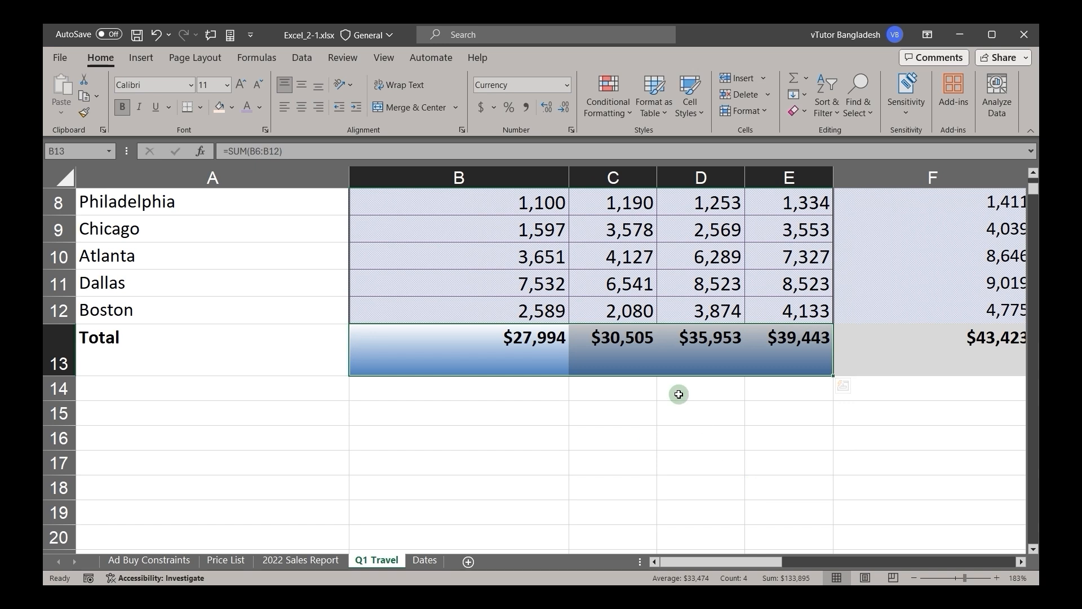
Step: Set the cell protection of B13:E13 to both Locked and Hidden in Format Cells, and apply it
click(572, 130)
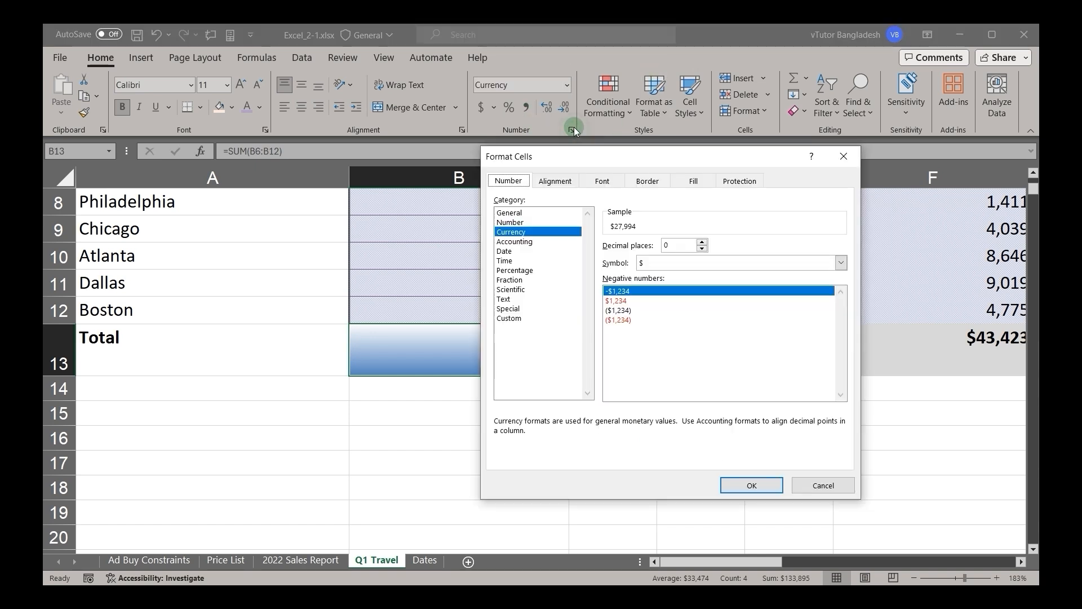
click(722, 181)
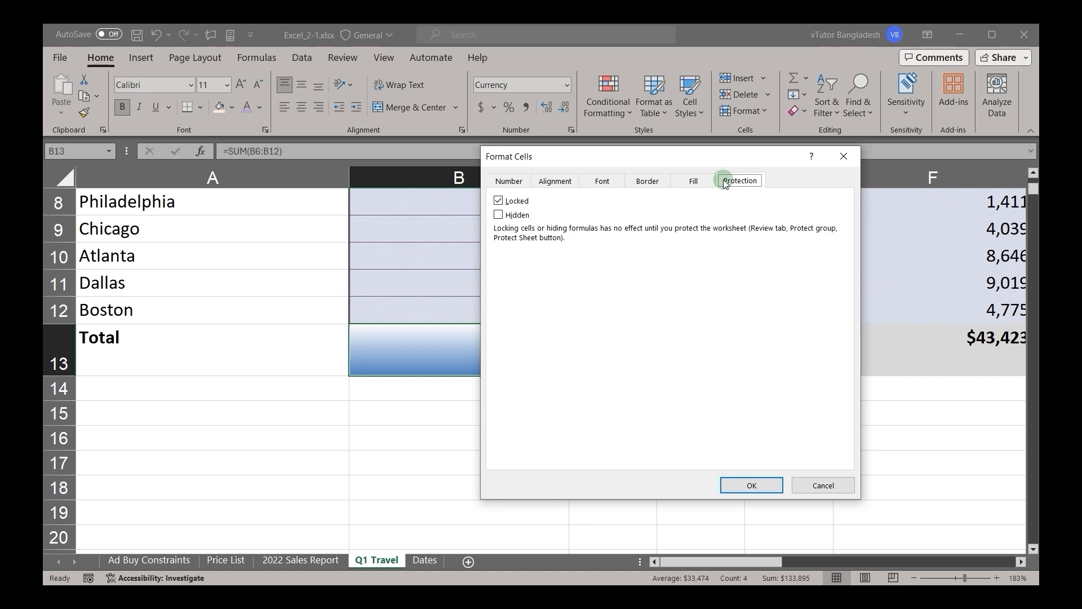
click(498, 202)
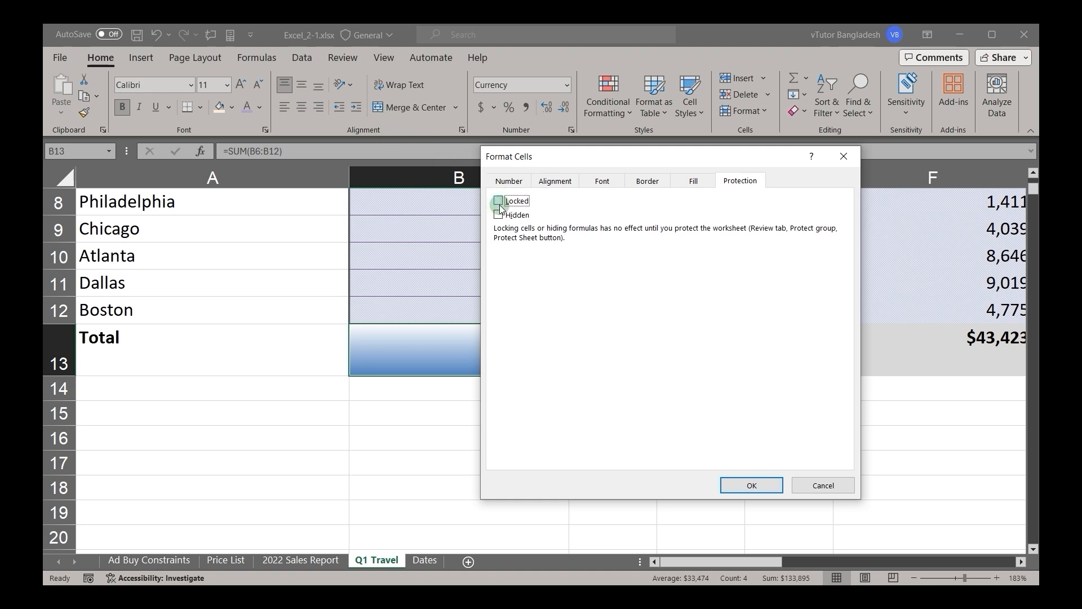
click(499, 202)
click(498, 214)
click(770, 488)
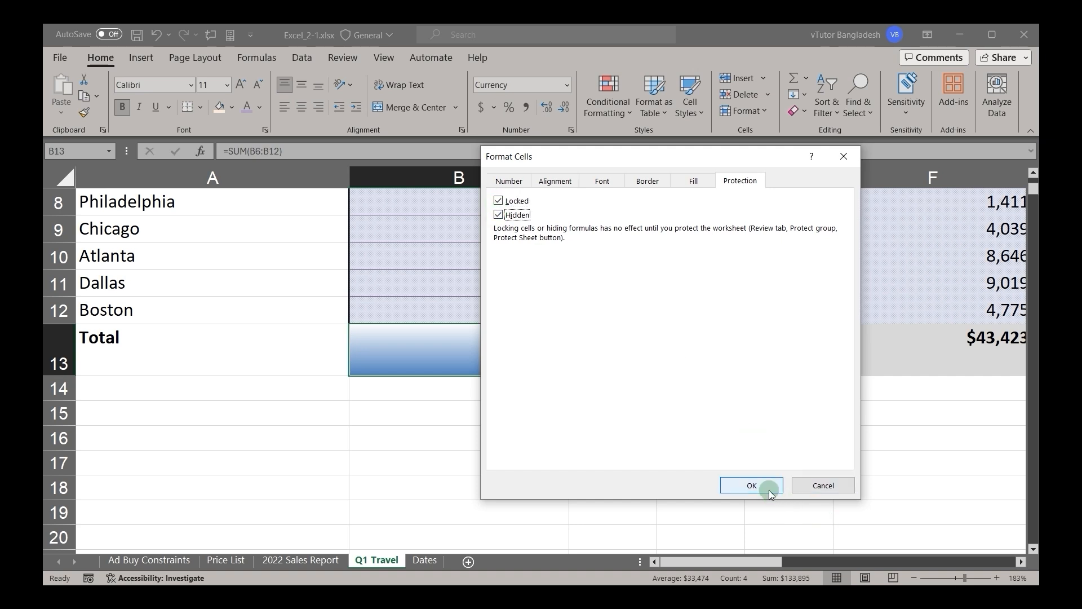
click(613, 399)
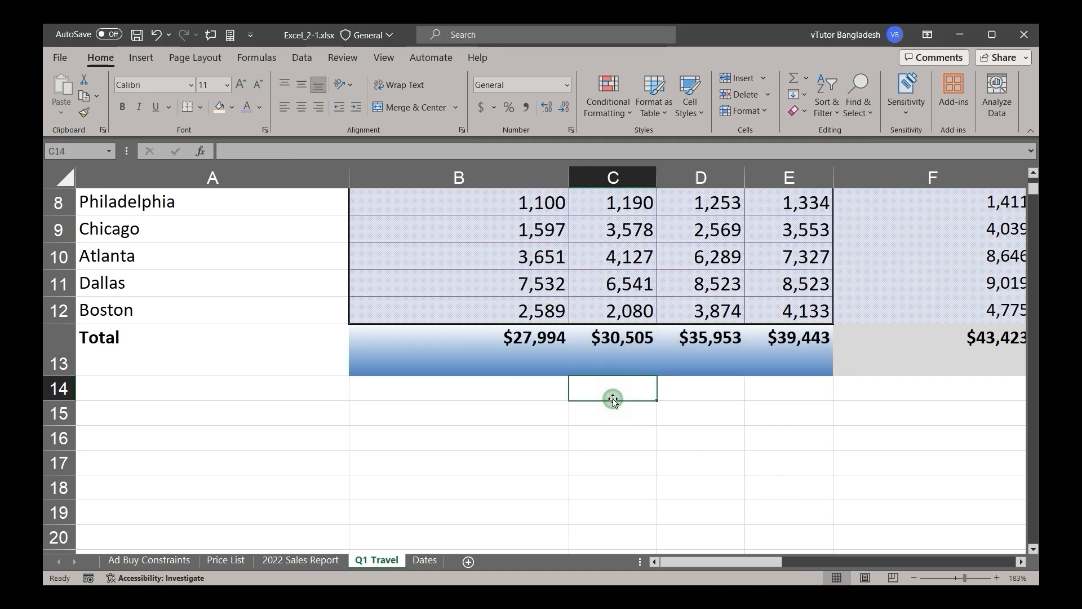